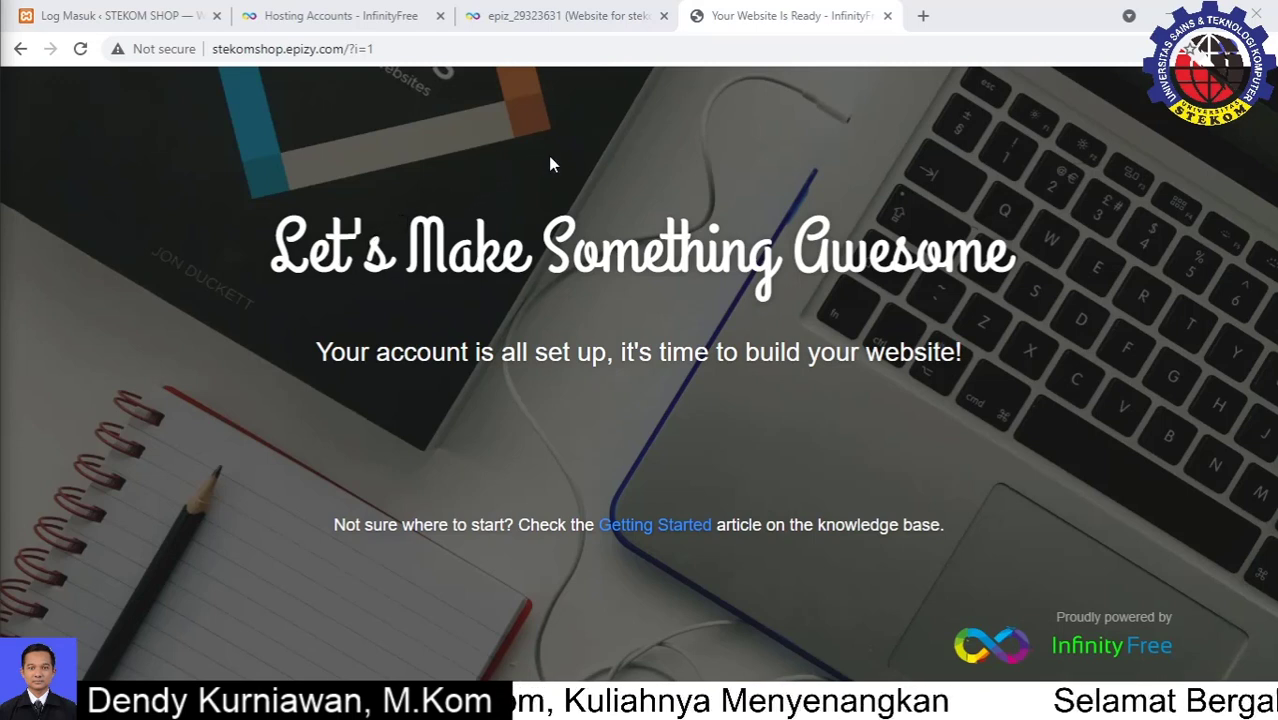
Step: Reload the hosted website at stekomshop.epizy.com without the ?i=1 suffix in its address
click(296, 48)
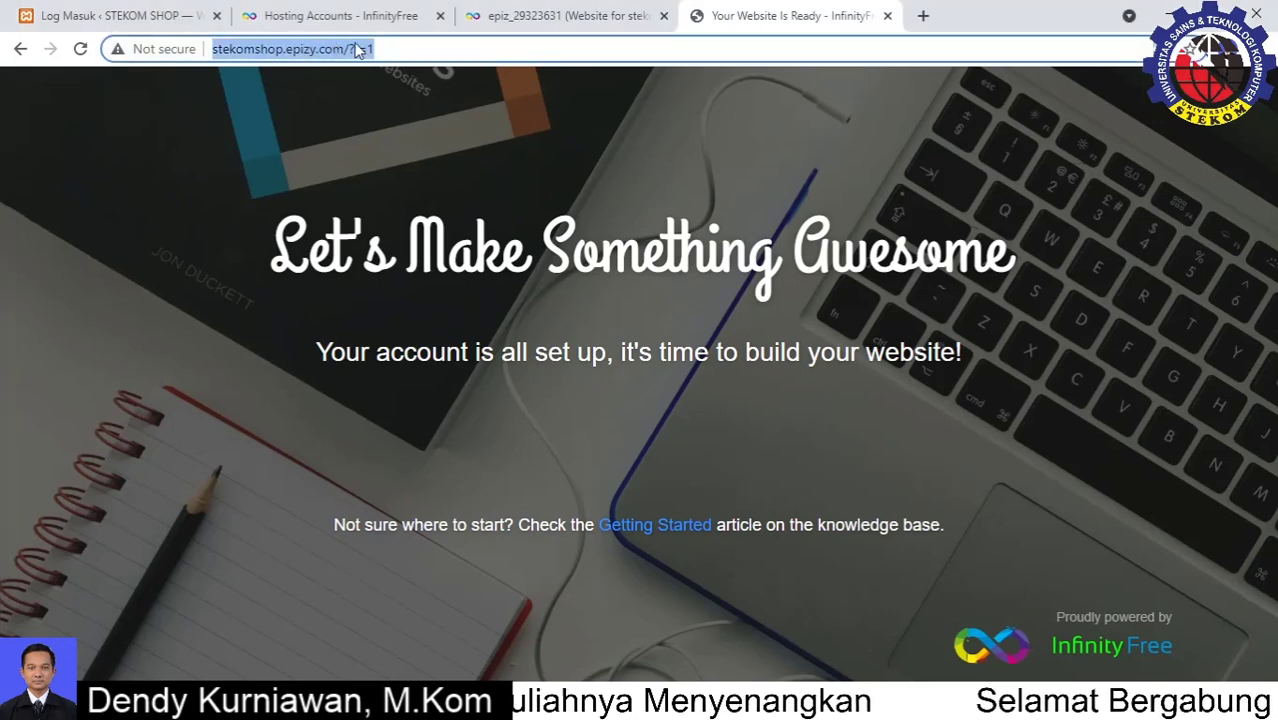
click(396, 49)
drag(376, 49, 350, 52)
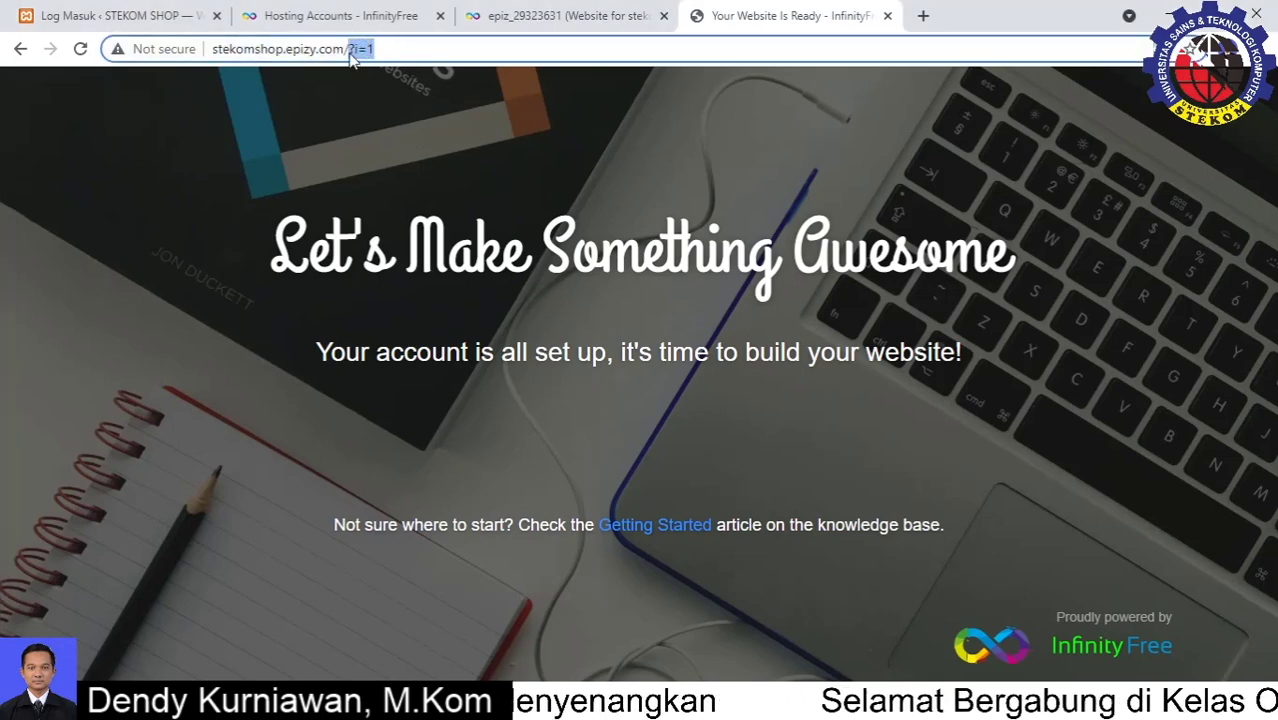
key(BackSpace)
key(BackSpace)
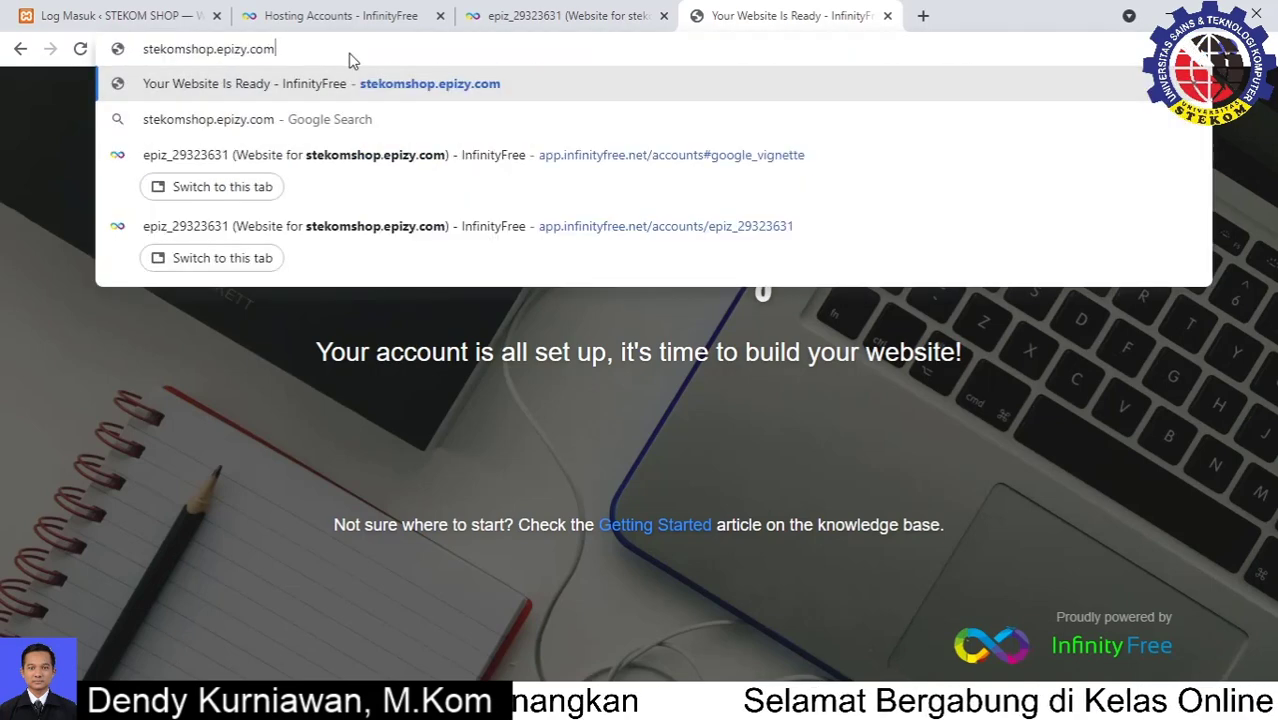
key(Return)
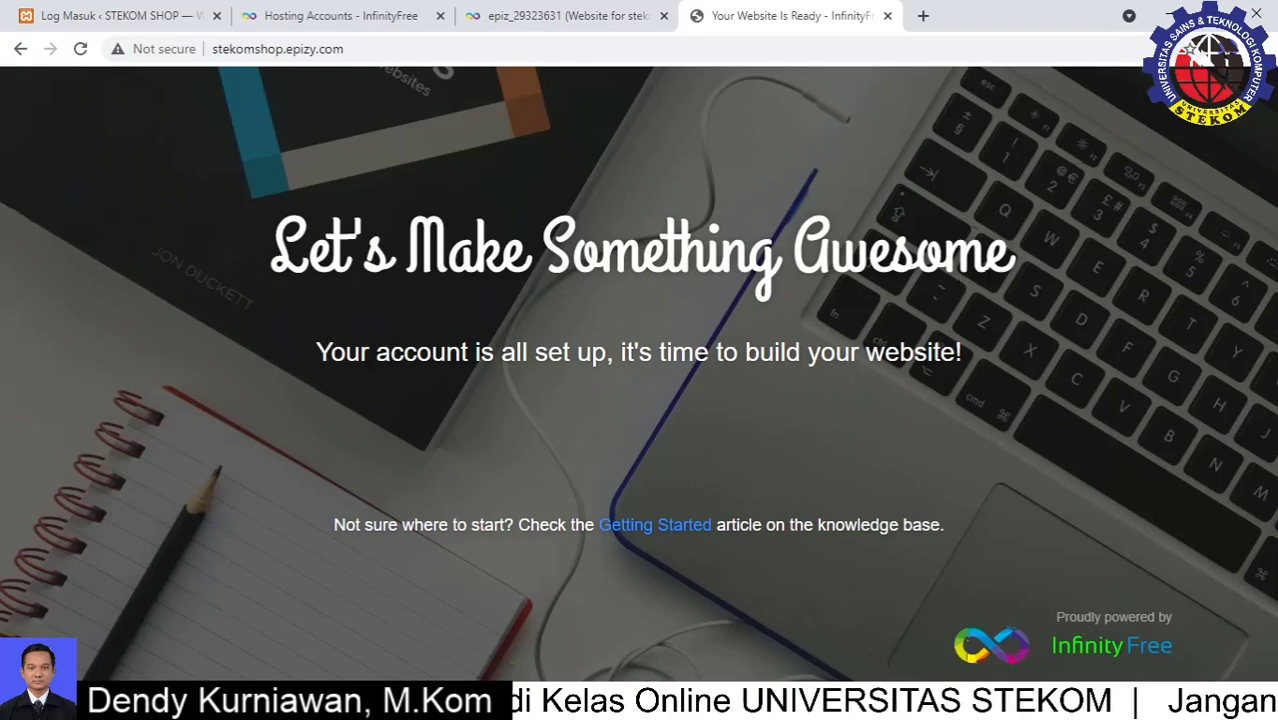
drag(1012, 262, 645, 250)
Step: Look up the WordPress login in the Notepad account notes and enter stekomshop as the username on the localhost login page
click(90, 12)
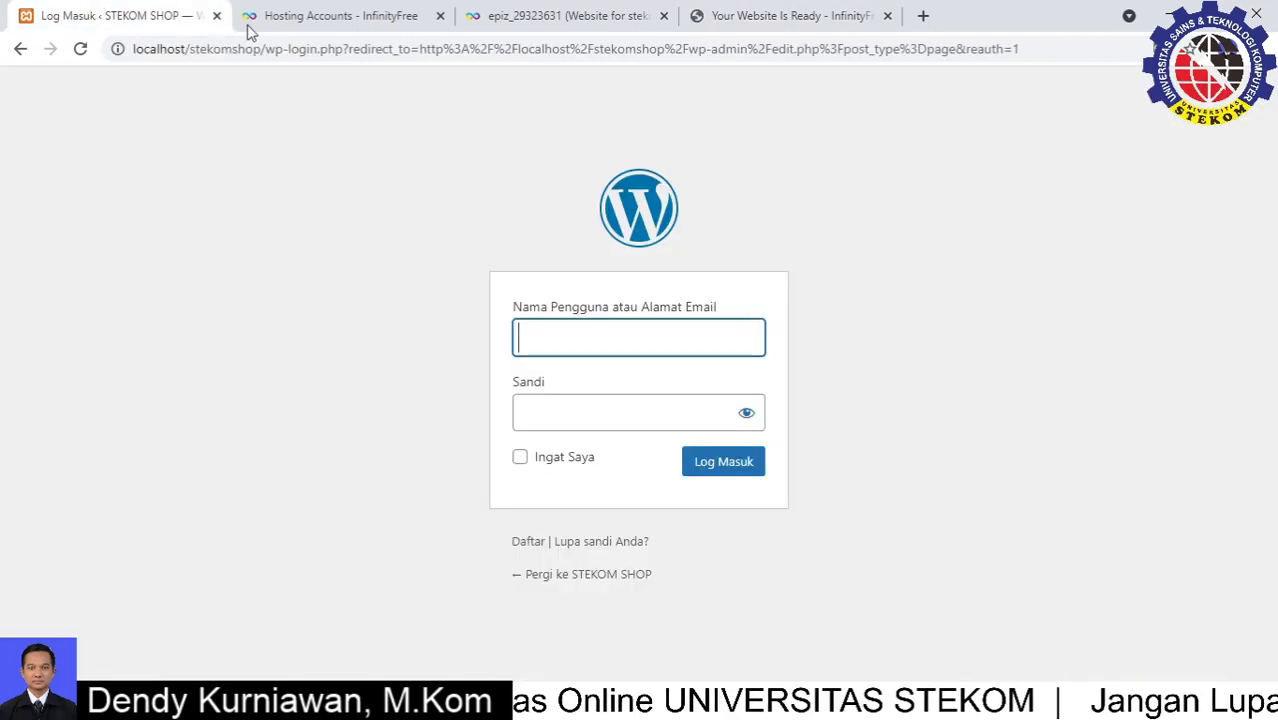
click(636, 706)
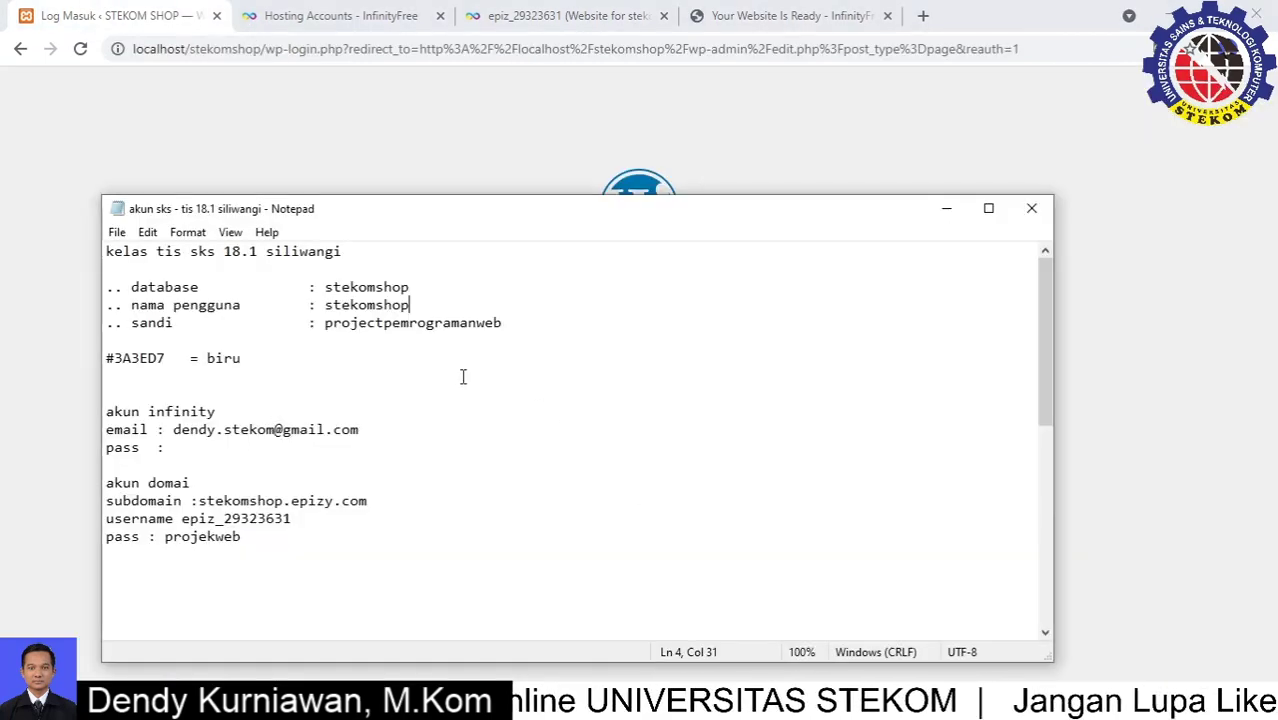
click(449, 140)
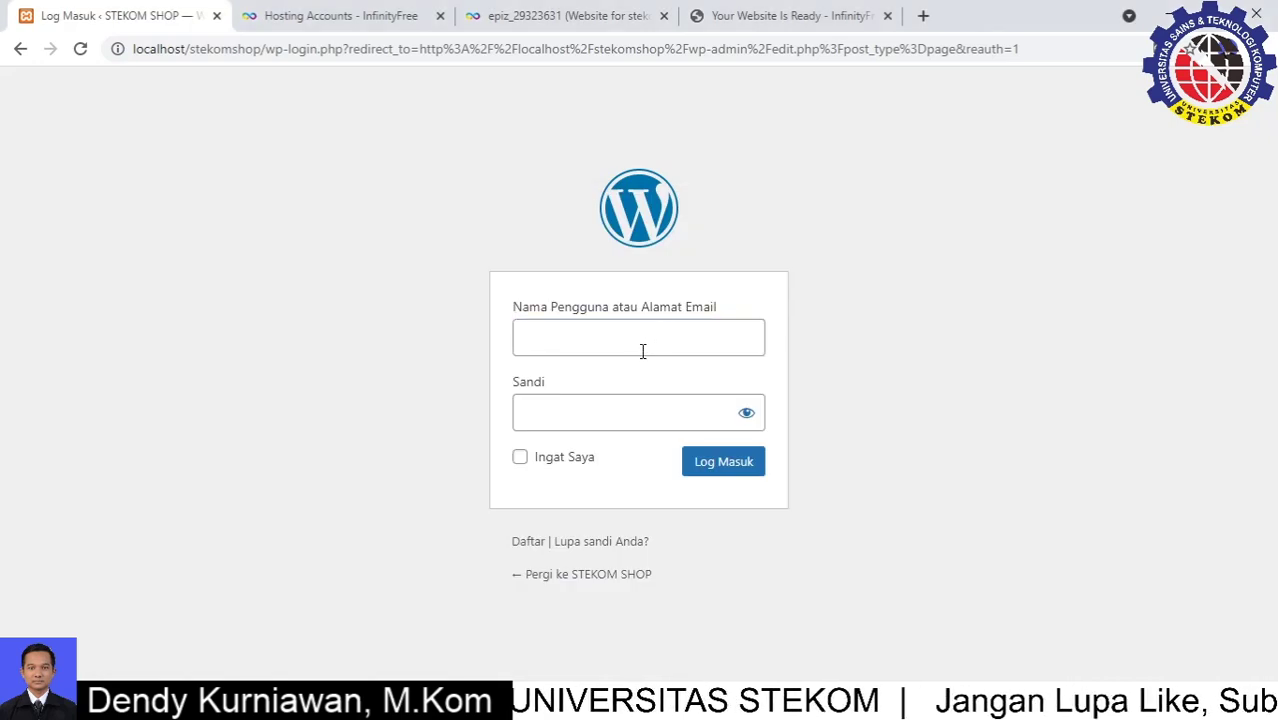
click(635, 338)
text(stekomshop)
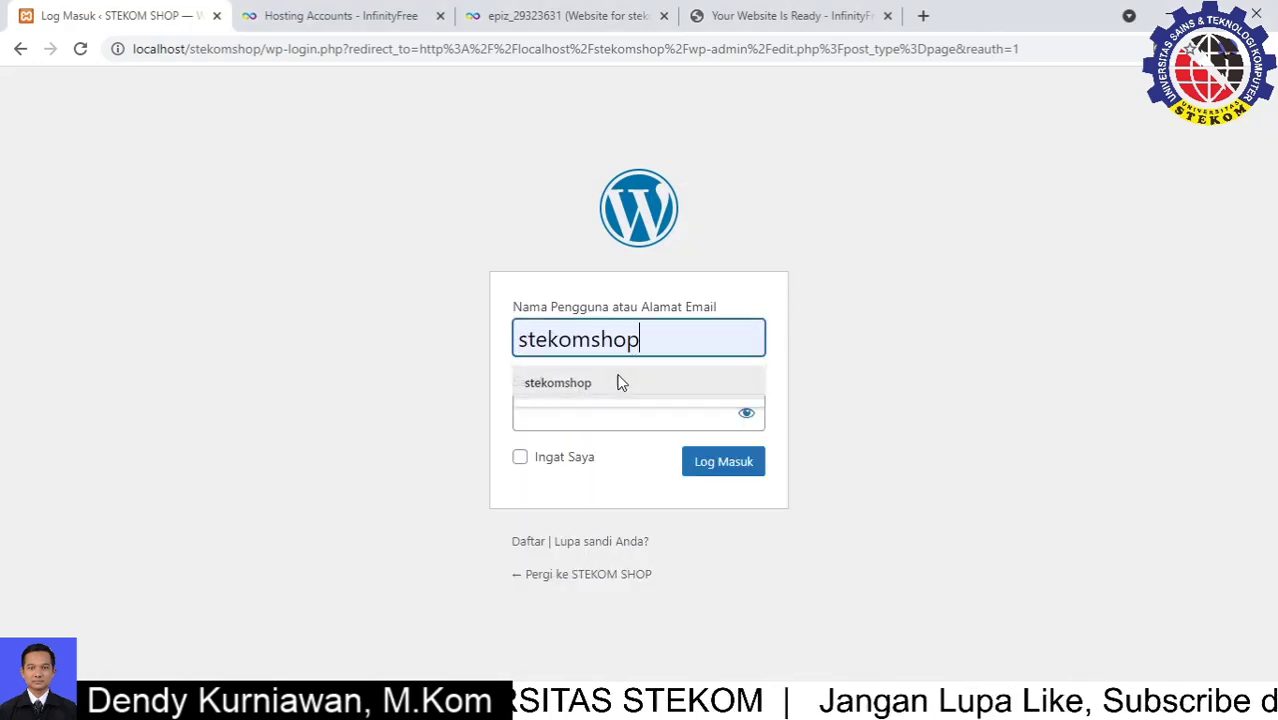
click(619, 381)
Step: Copy the password from the Notepad account notes into the WordPress login form and log in
click(608, 413)
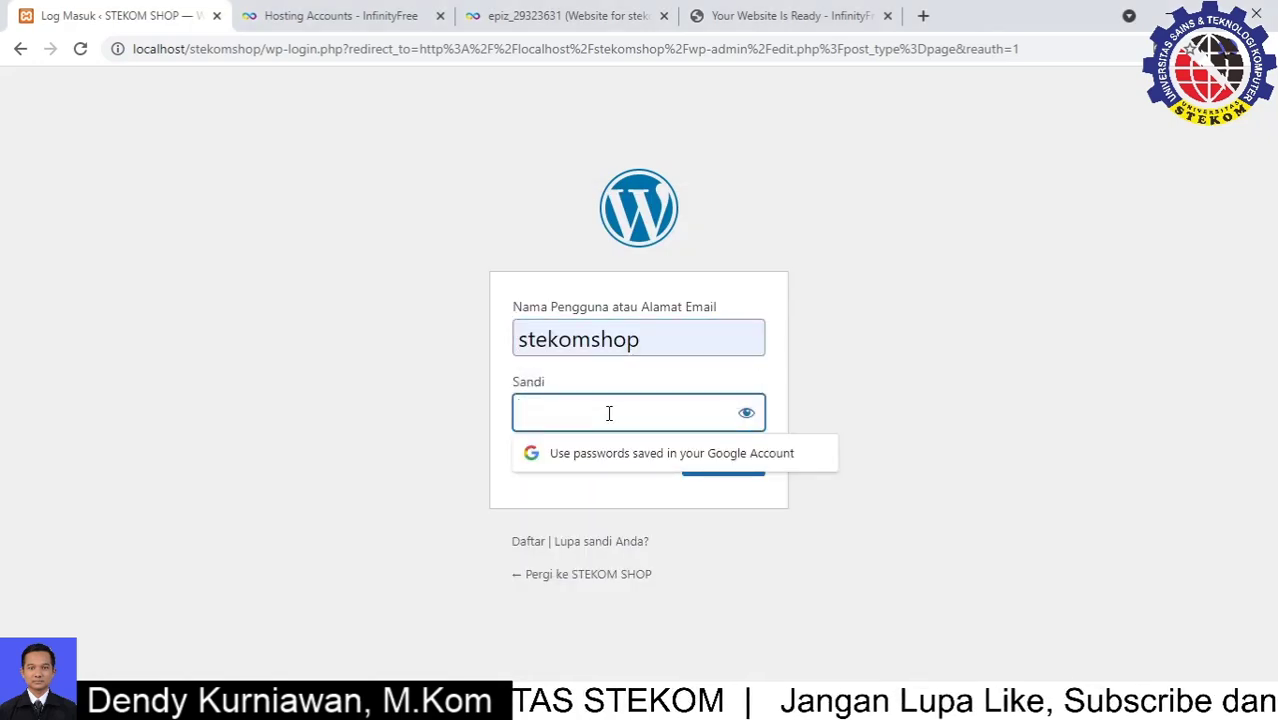
key(alt+Tab)
drag(503, 323, 450, 322)
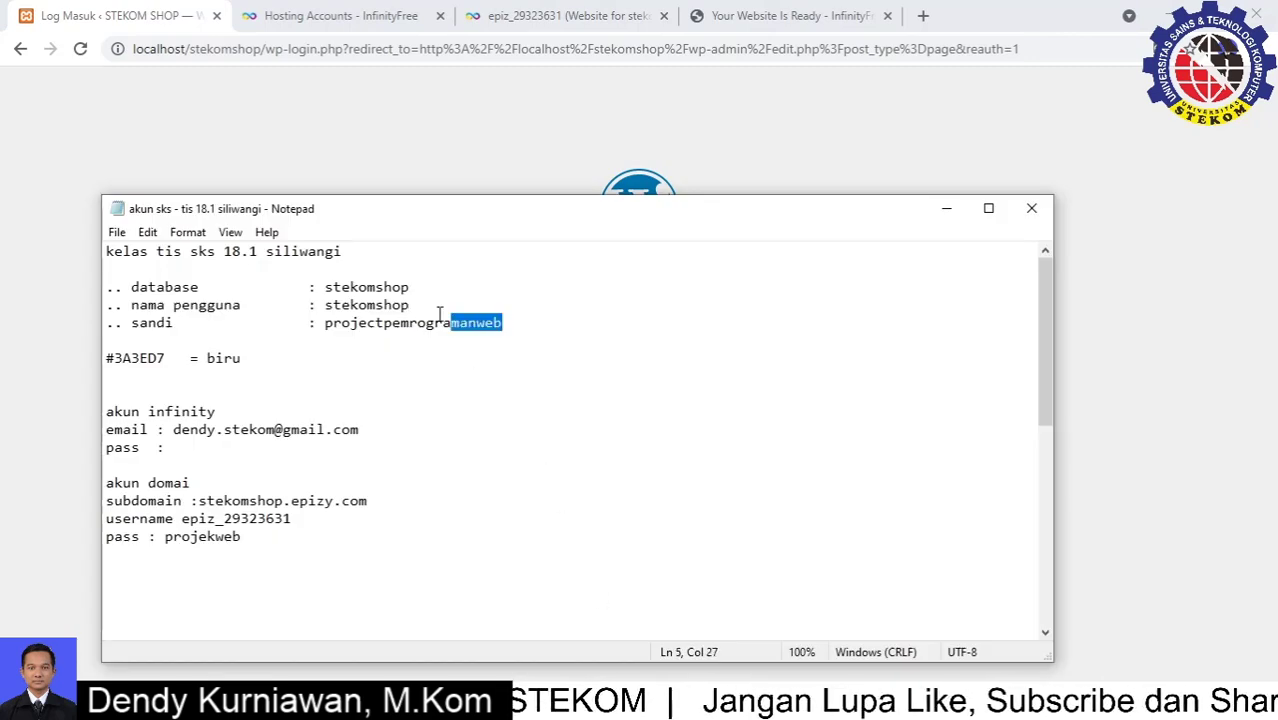
double_click(328, 322)
click(525, 191)
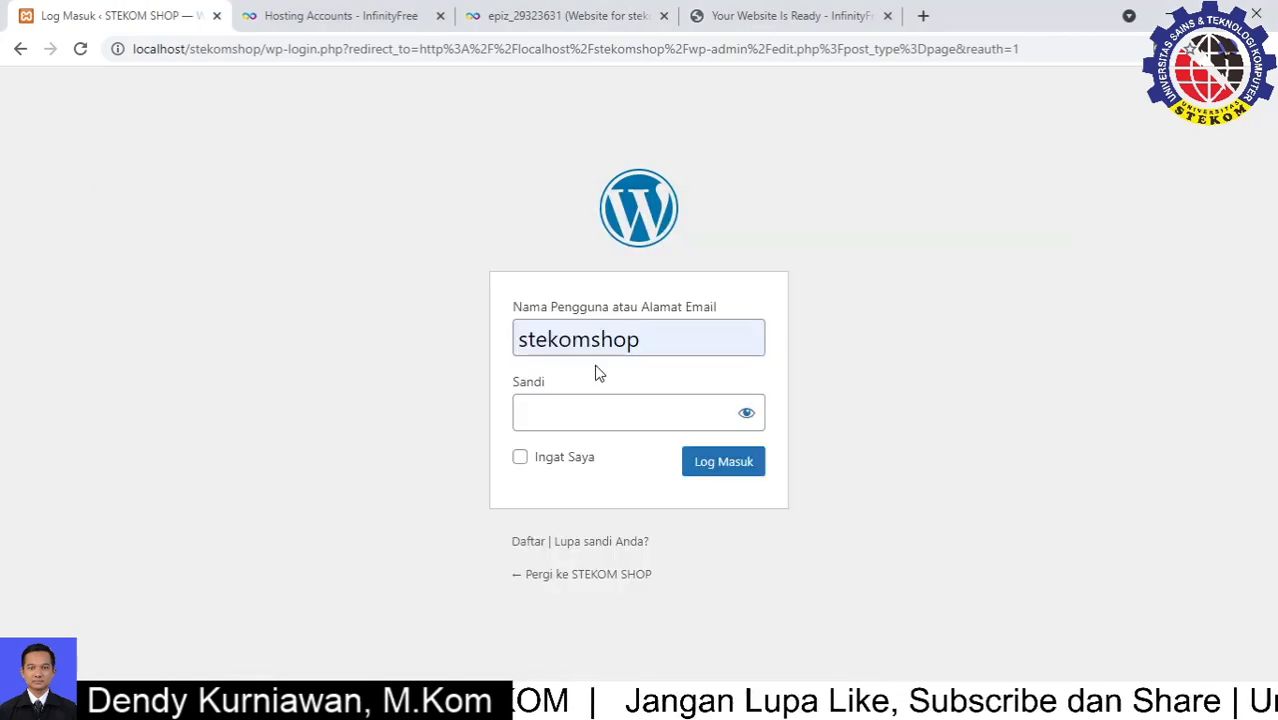
click(602, 413)
key(ctrl+v)
click(705, 462)
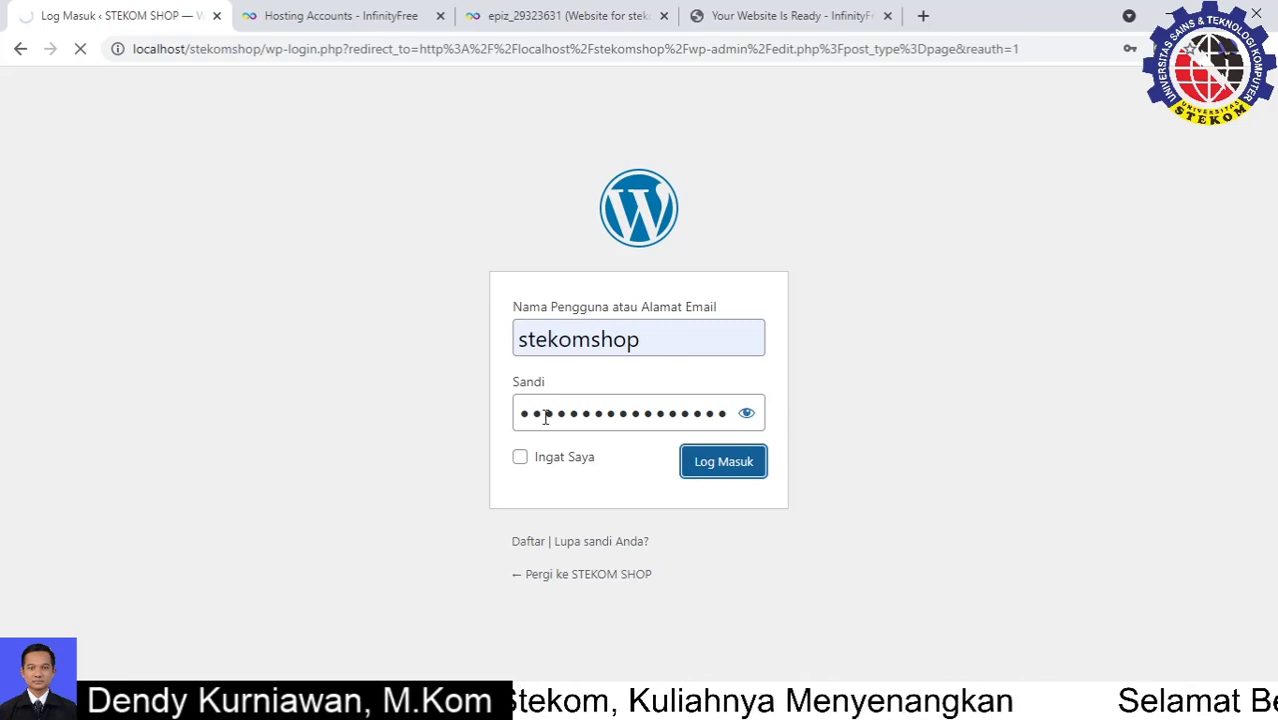
Step: Check the status of Apache and MySQL in the XAMPP Control Panel, then return to the browser
click(685, 425)
click(625, 340)
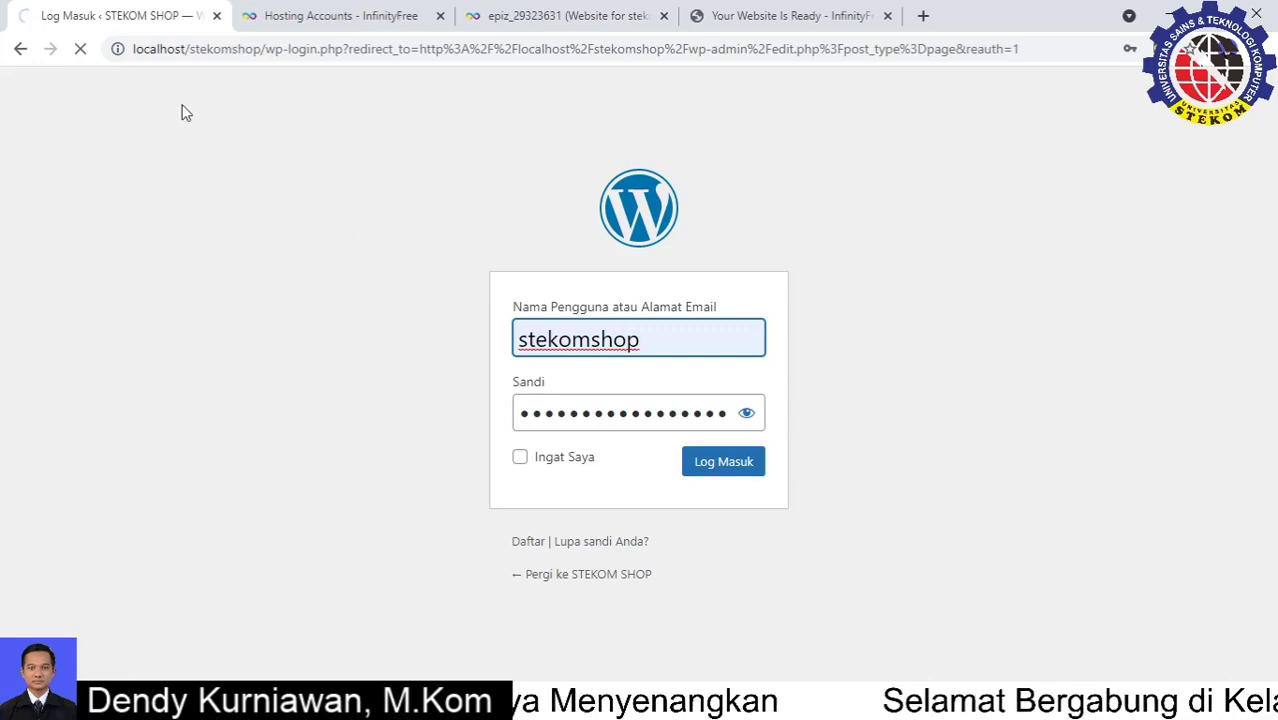
click(174, 50)
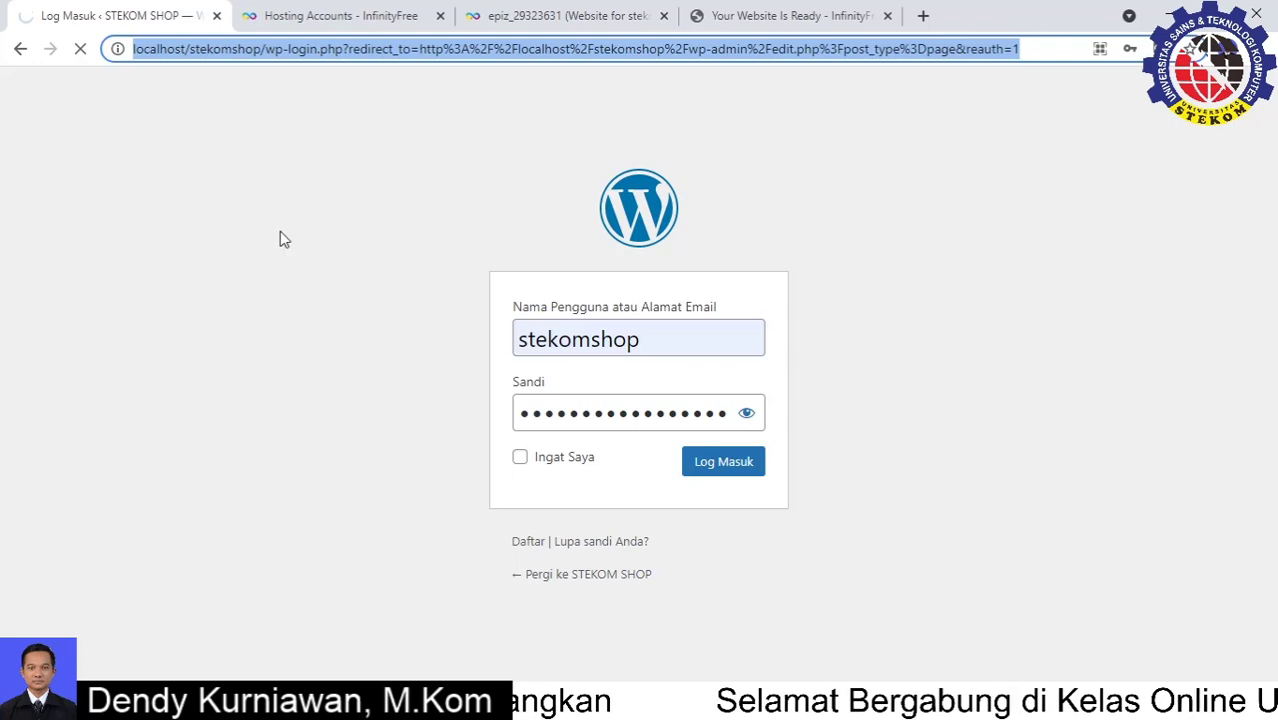
key(alt+Tab)
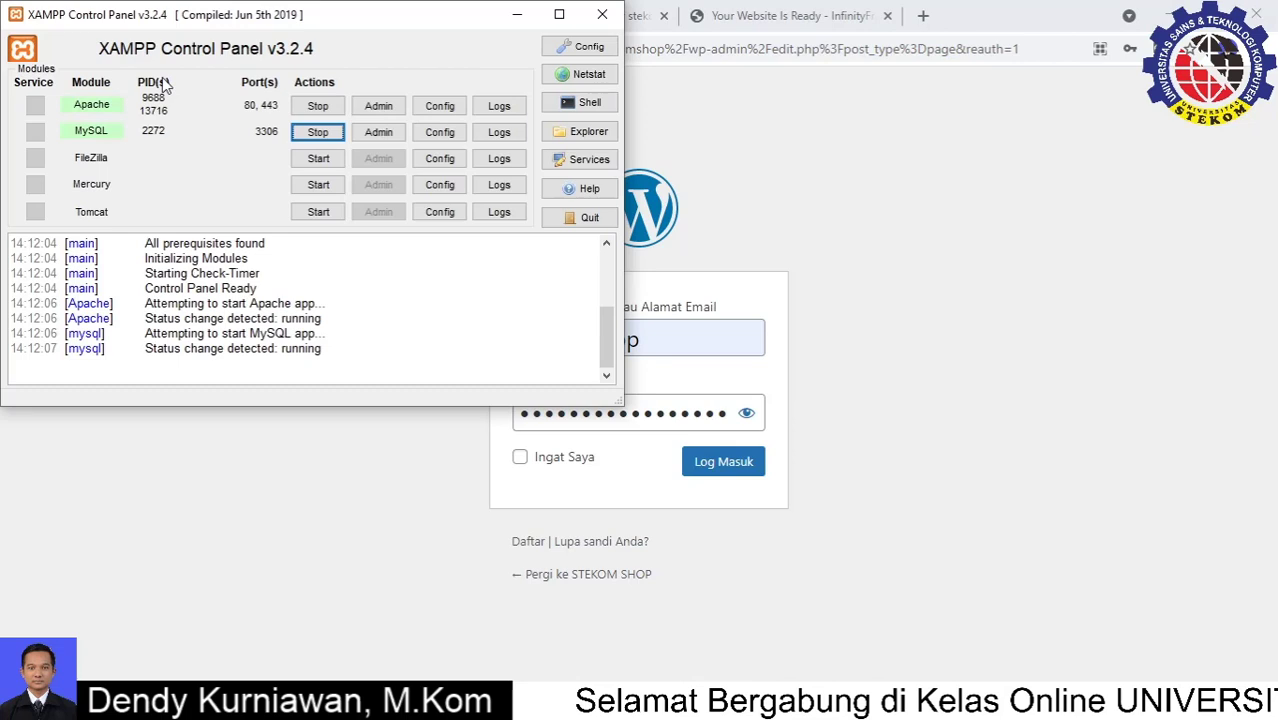
key(alt+Tab)
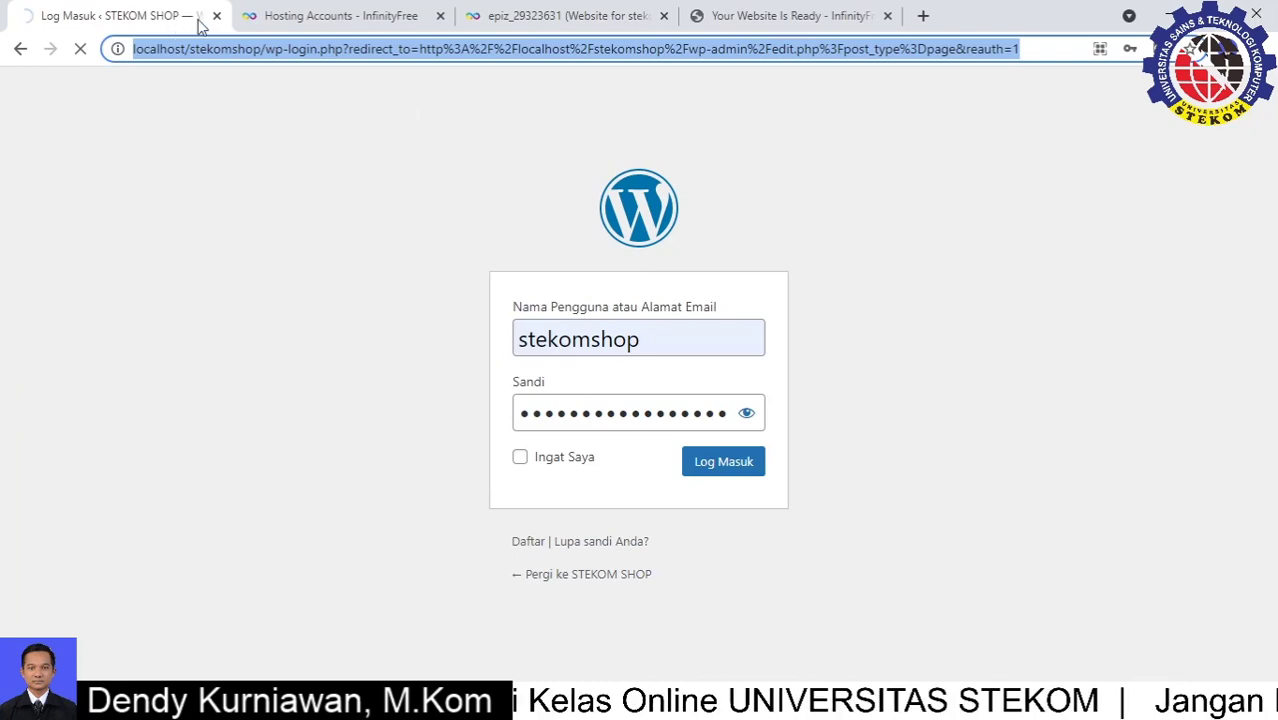
Step: Examine the labels of the hosting accounts in InfinityFree, especially the one for stekomshop.epizy.com
click(276, 22)
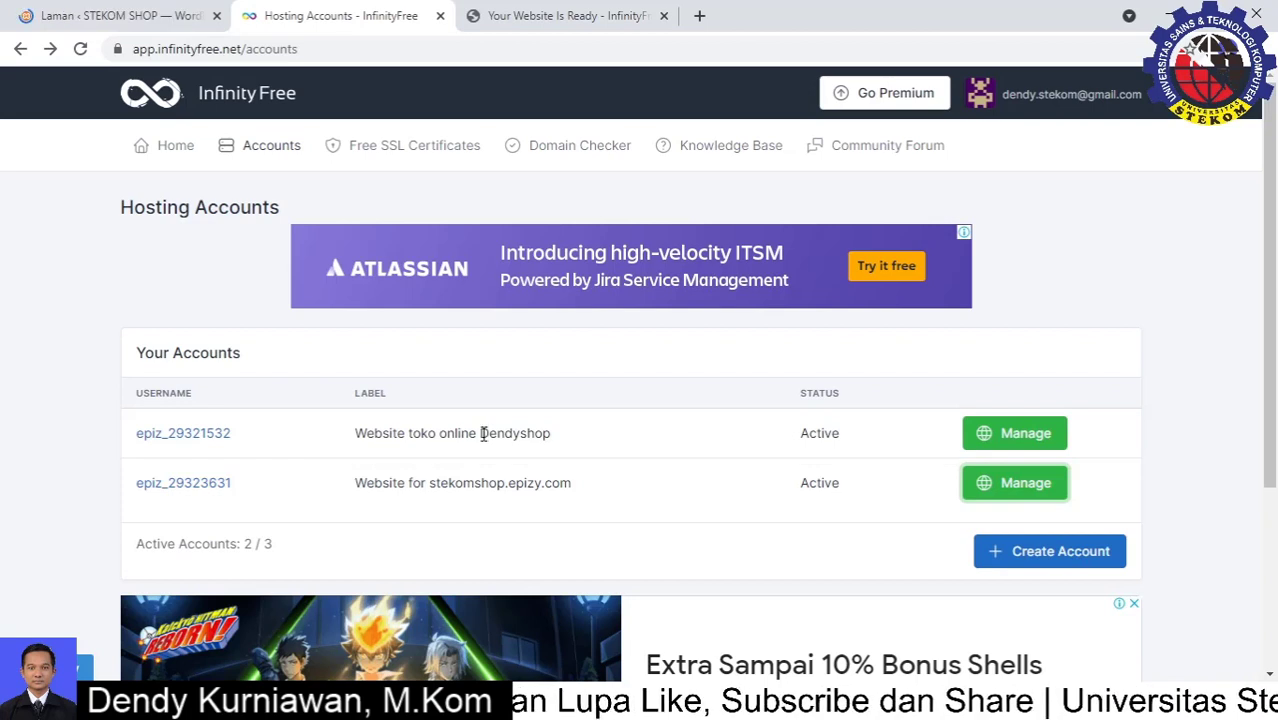
drag(481, 433, 577, 443)
click(577, 443)
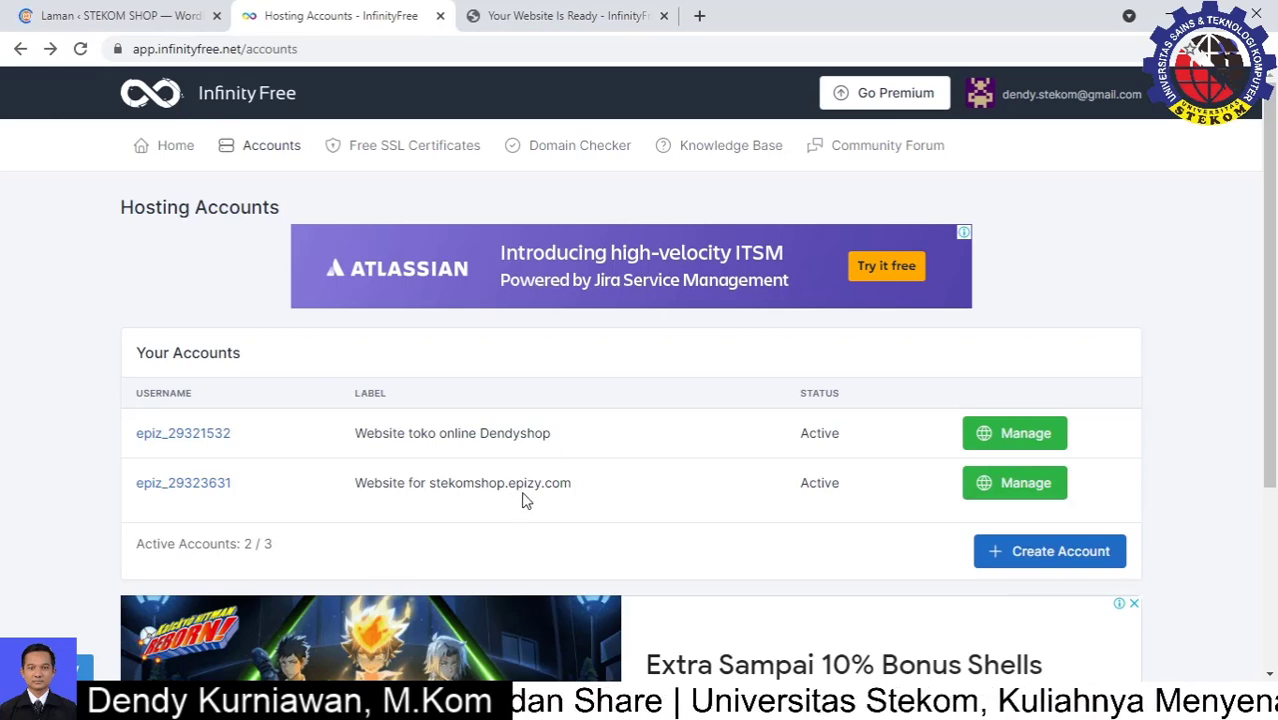
drag(453, 483, 500, 484)
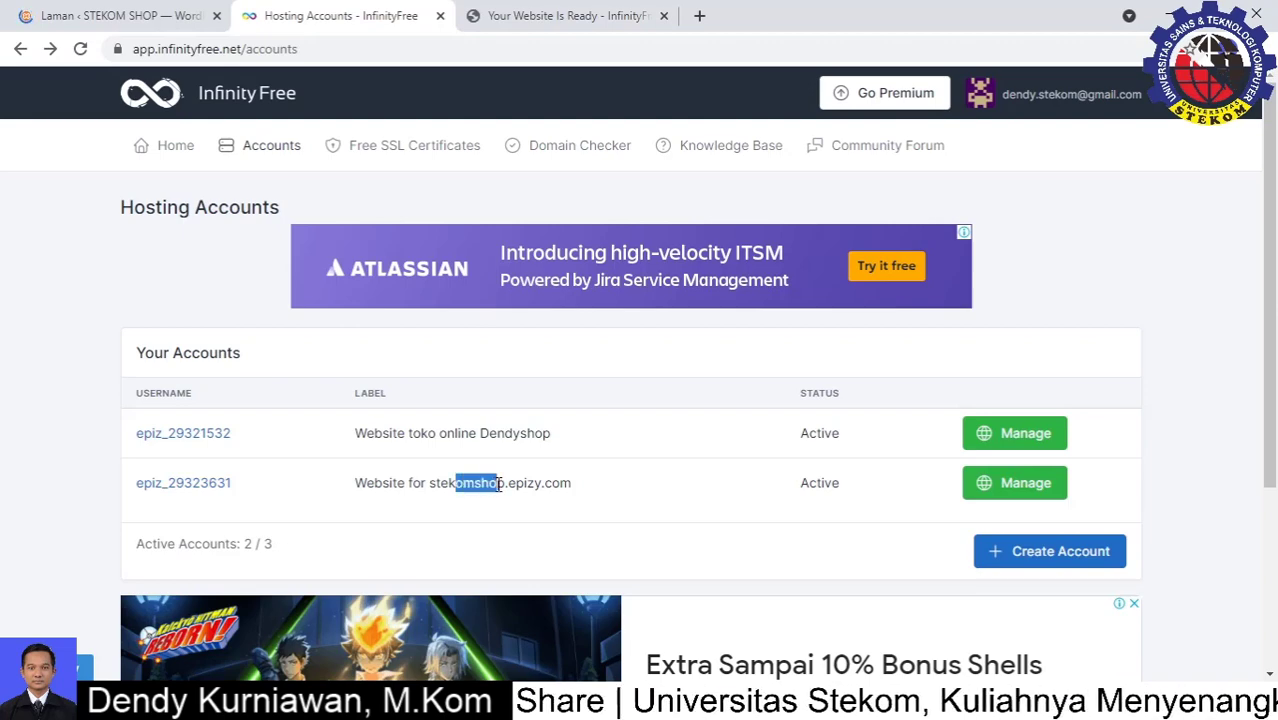
click(582, 492)
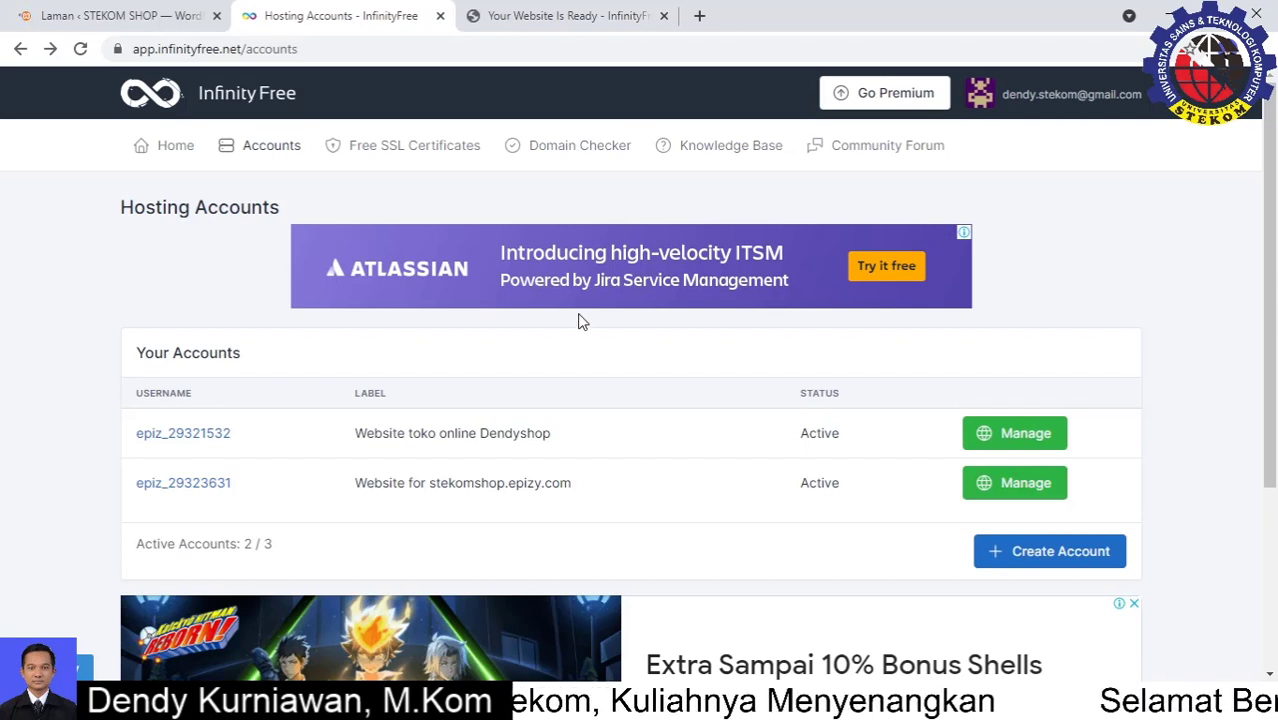
drag(572, 485, 426, 485)
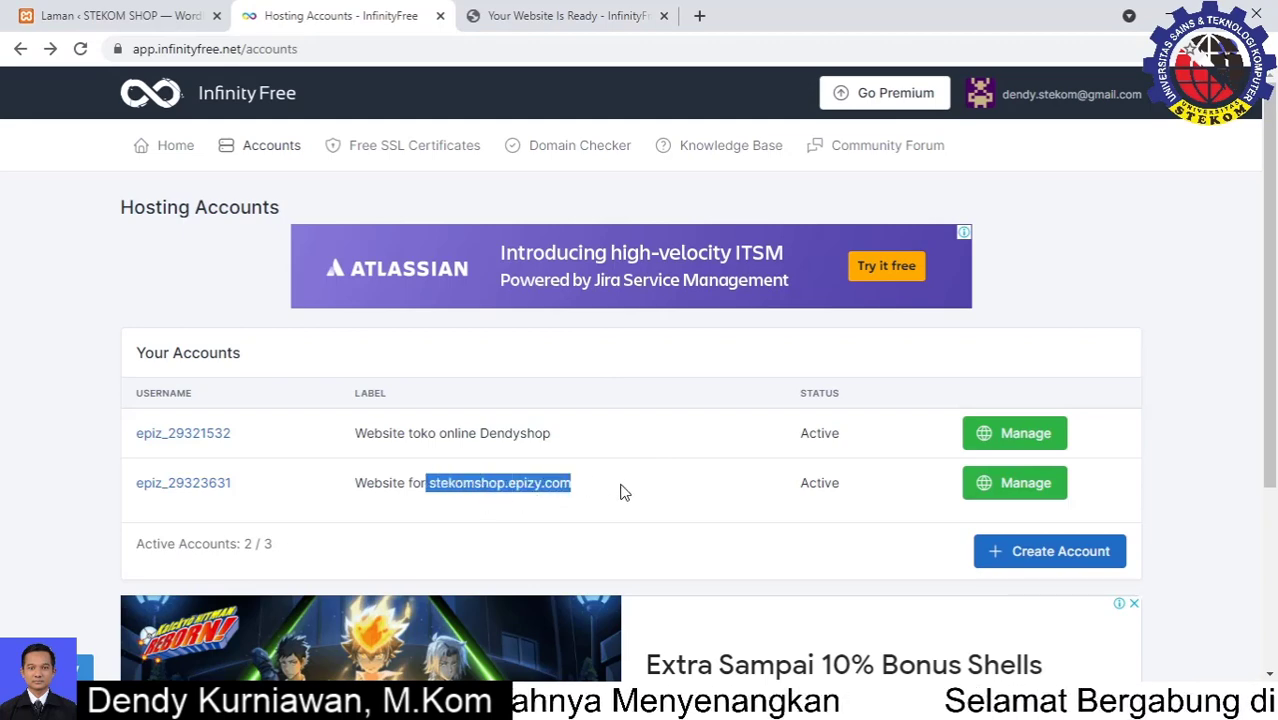
click(574, 497)
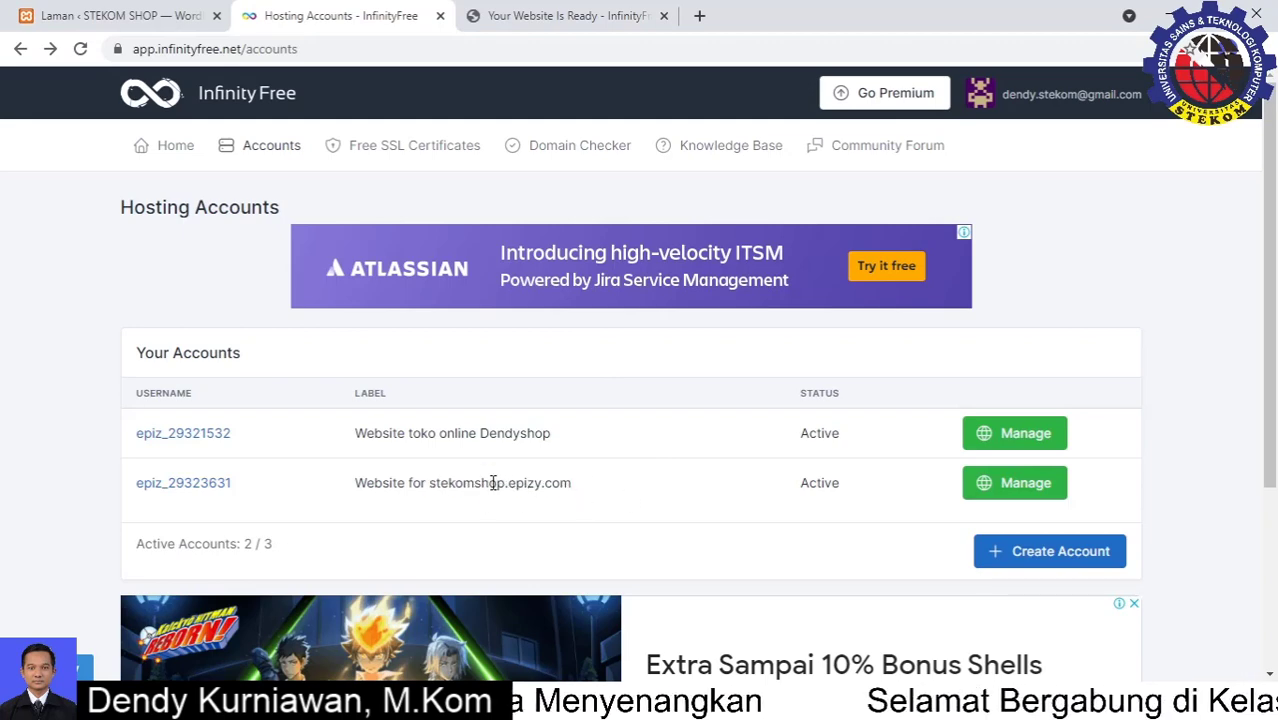
drag(495, 483, 516, 484)
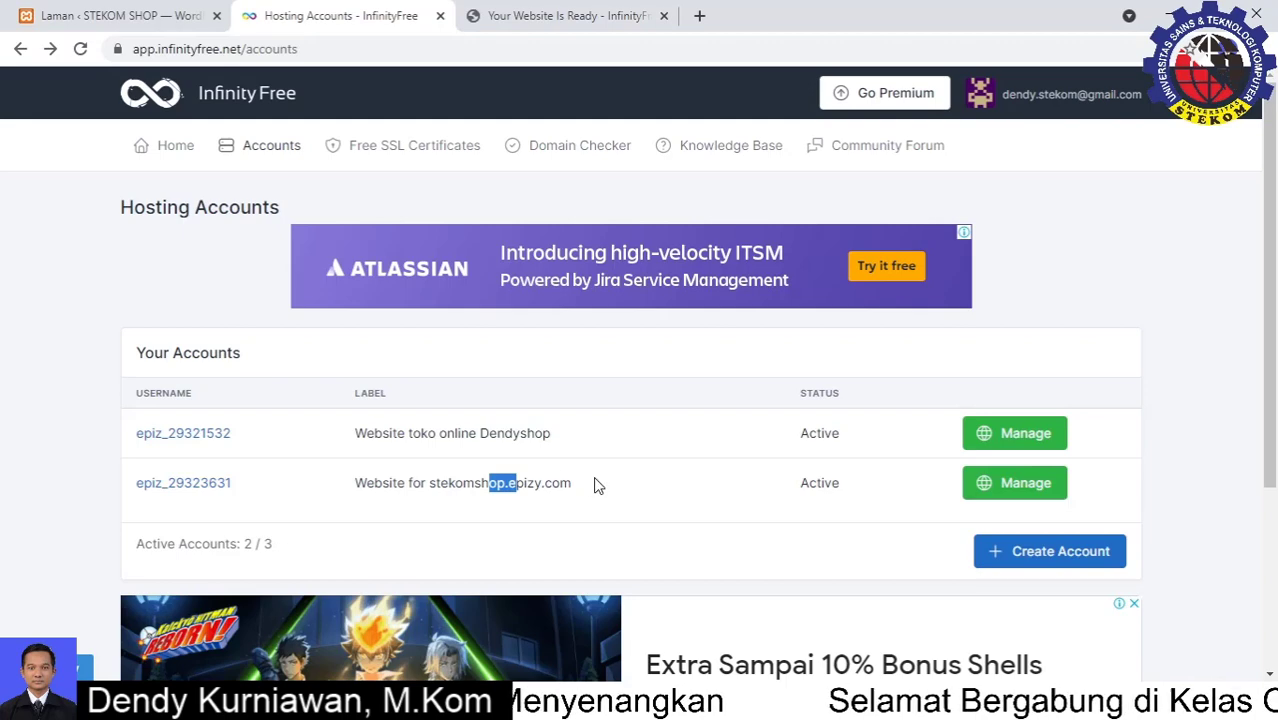
Step: Open the stekomshop.epizy.com hosting account's details and launch its control panel
click(1026, 500)
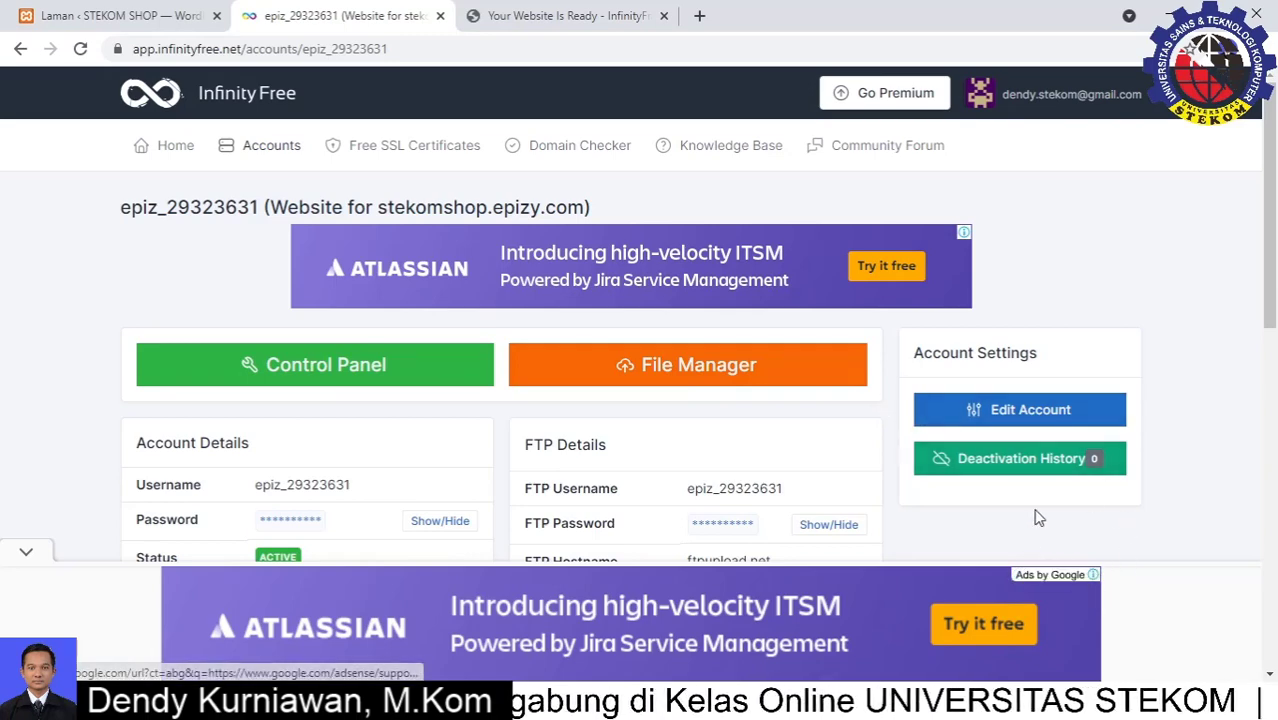
scroll(990, 494, down, 1)
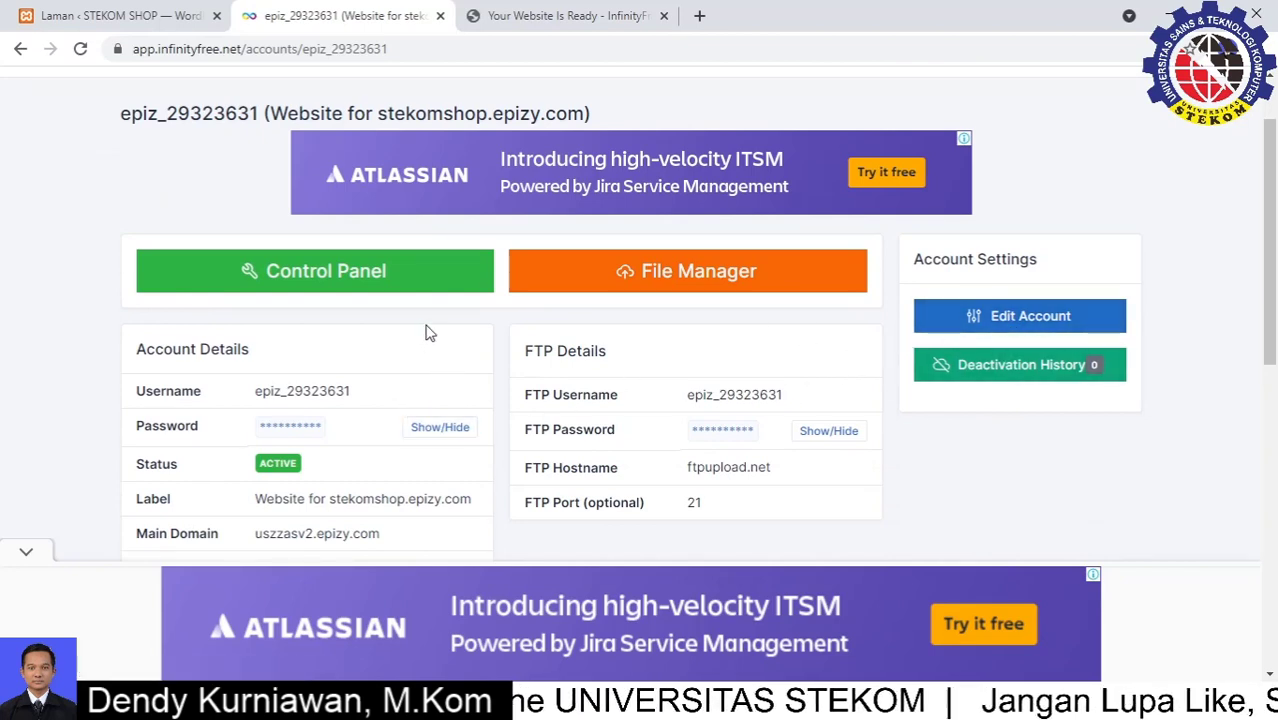
scroll(428, 333, down, 5)
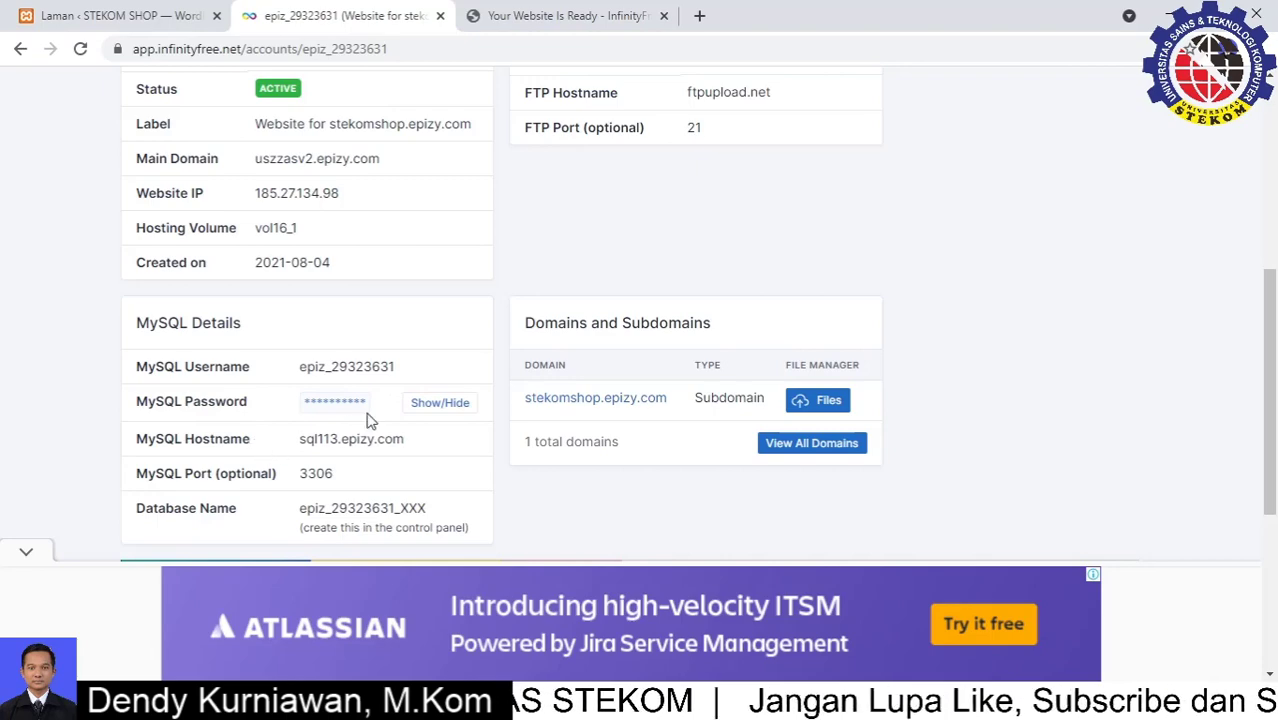
scroll(697, 388, up, 5)
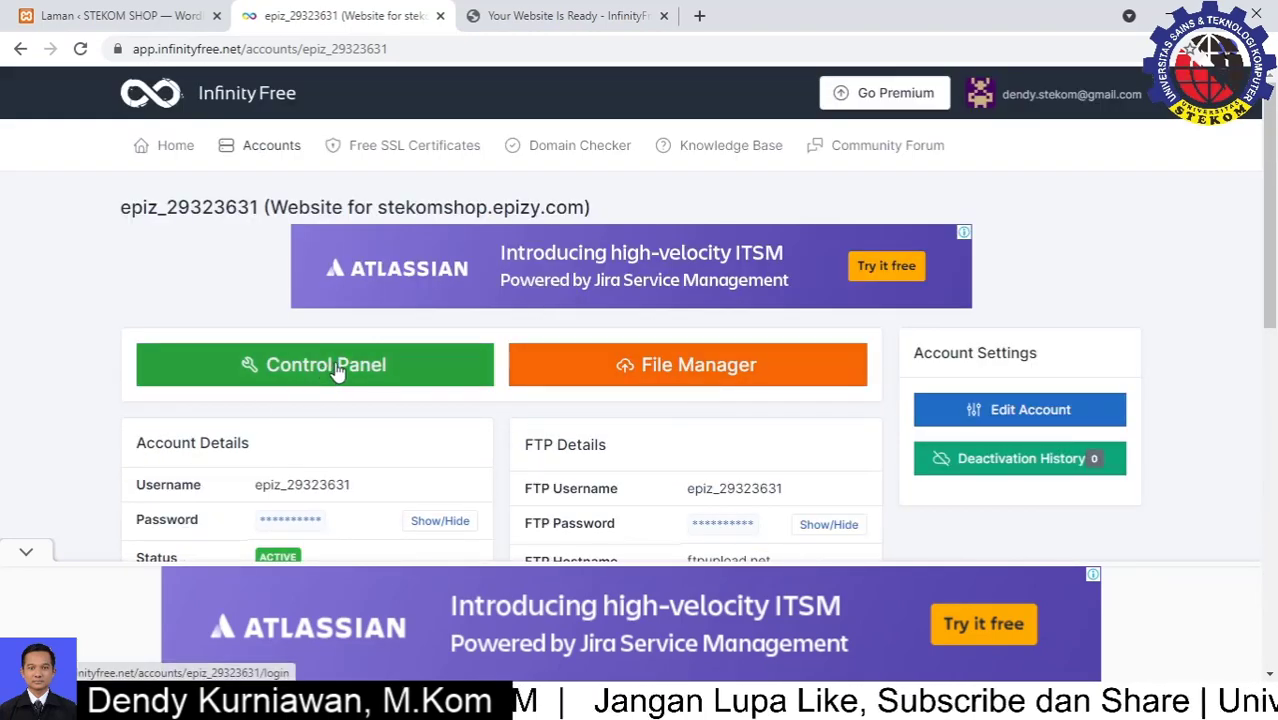
click(338, 368)
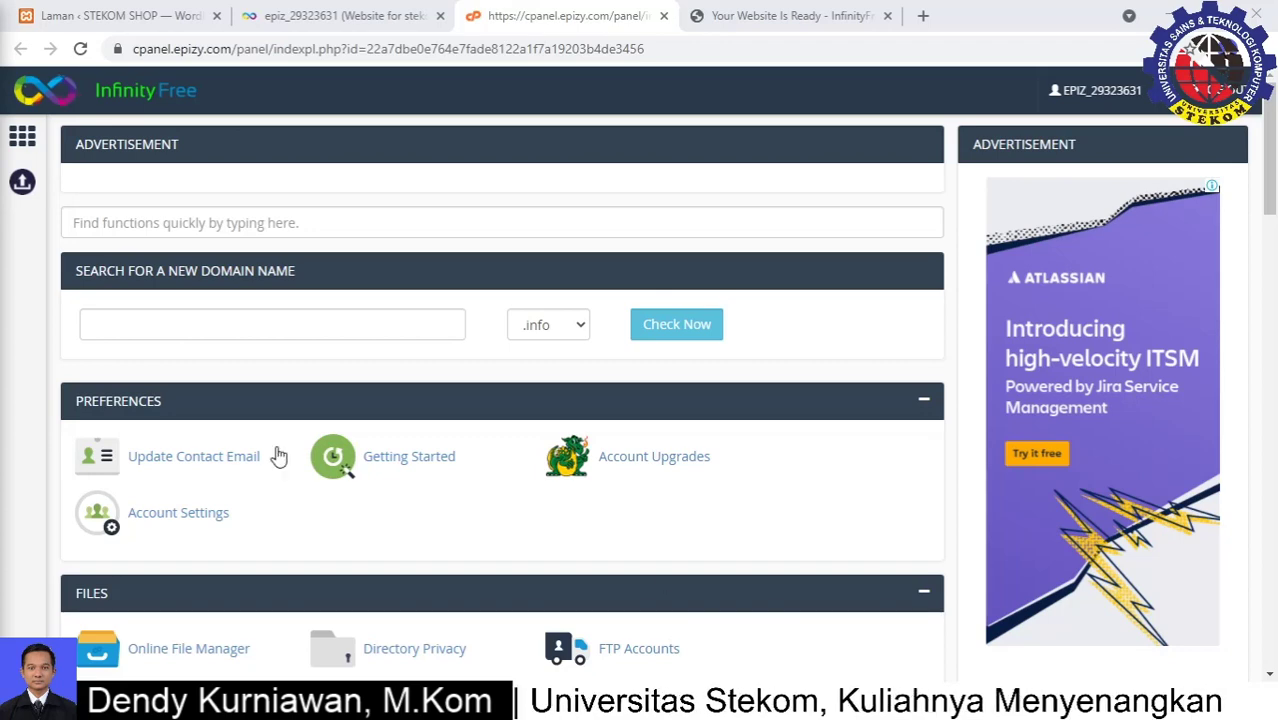
Step: Open the Softaculous Apps Installer from the hosting control panel's software section
scroll(172, 551, down, 6)
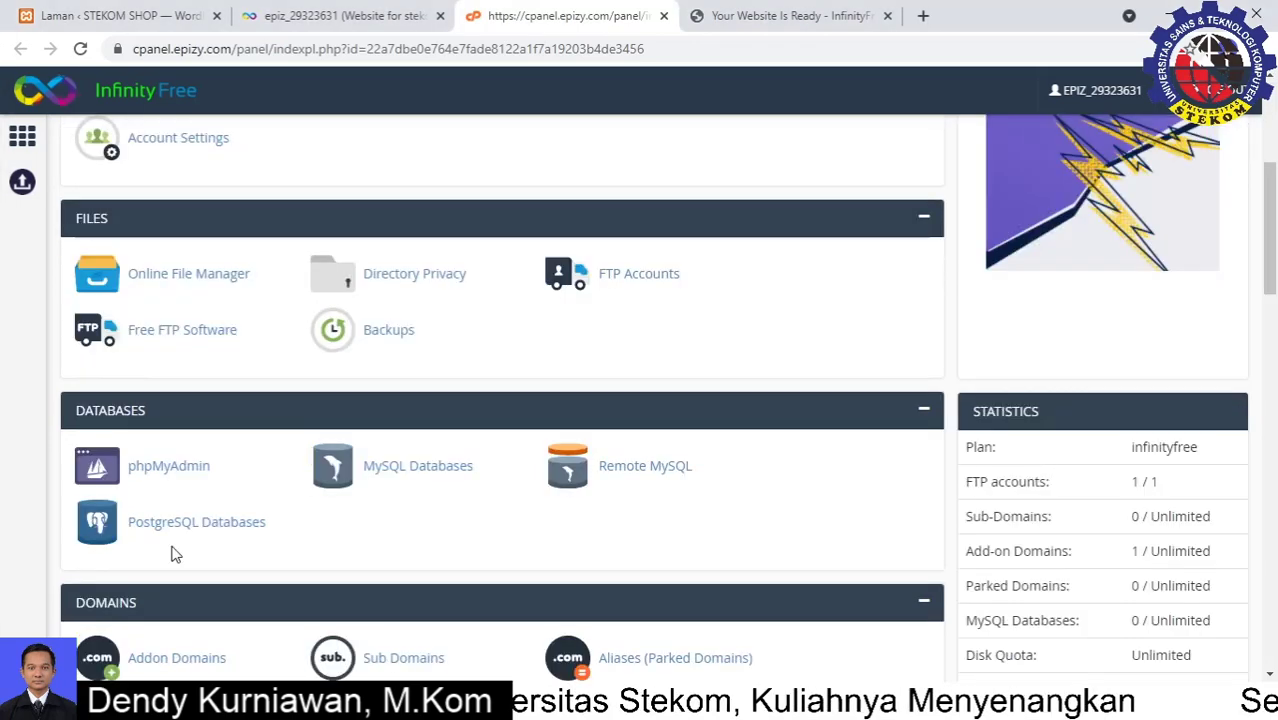
scroll(174, 552, down, 4)
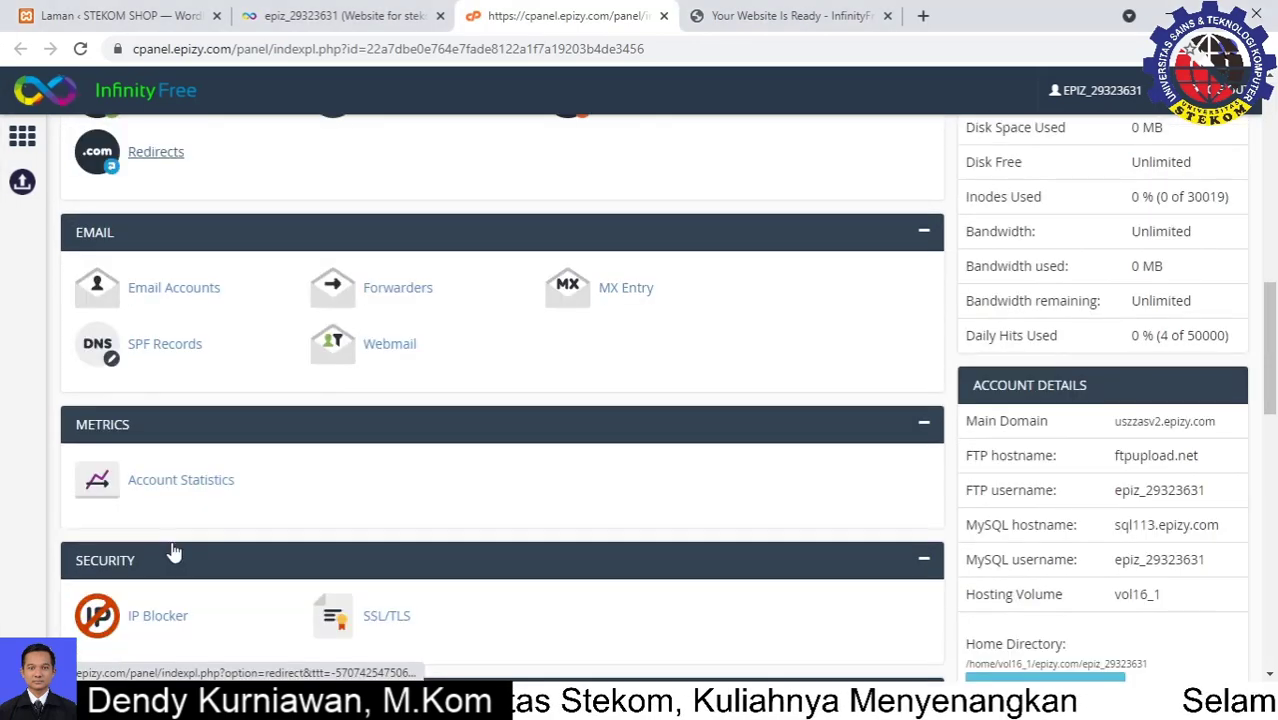
scroll(174, 552, down, 3)
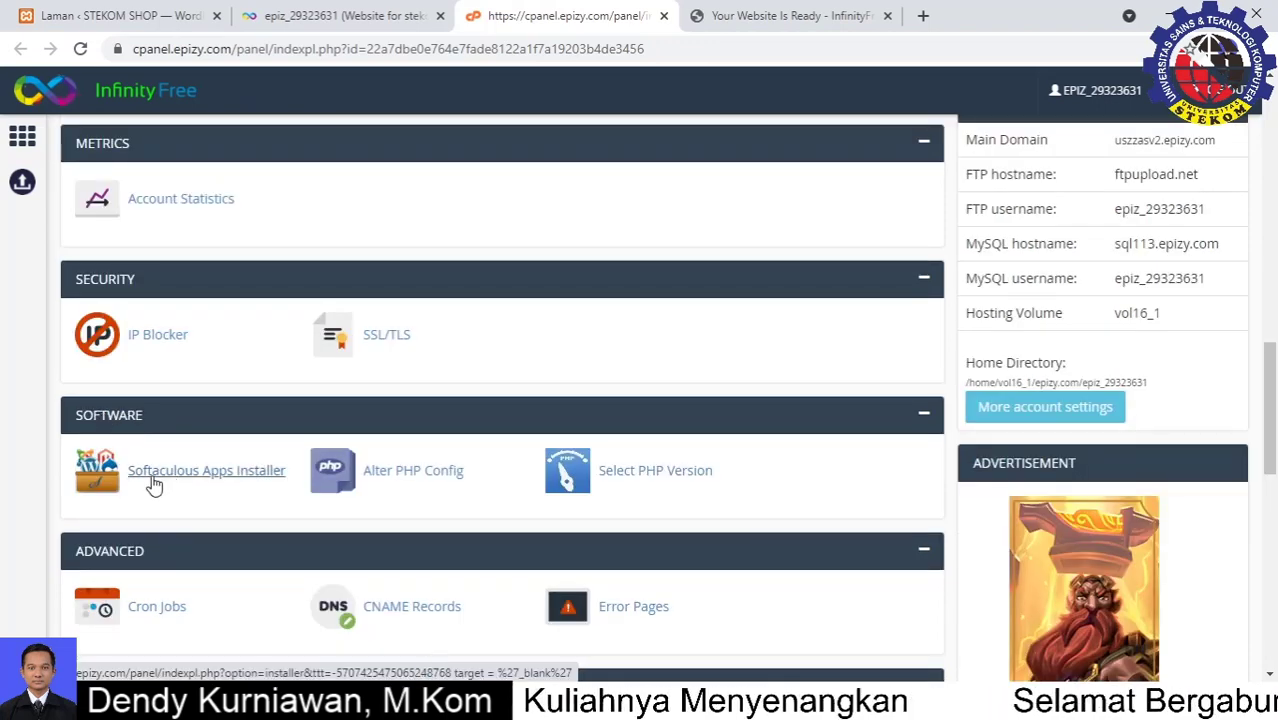
click(188, 472)
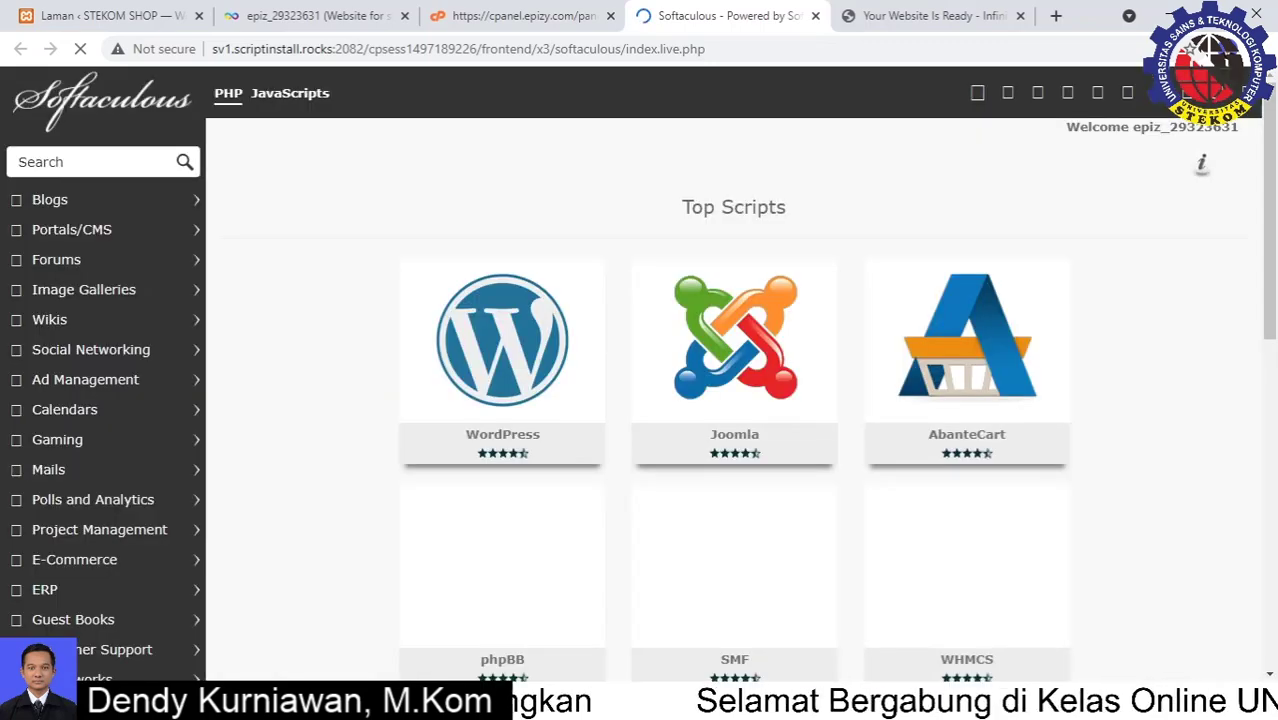
Step: Open the WordPress installation form and choose version 5.8 with the domain stekomshop.epizy.com
mouse_move(497, 366)
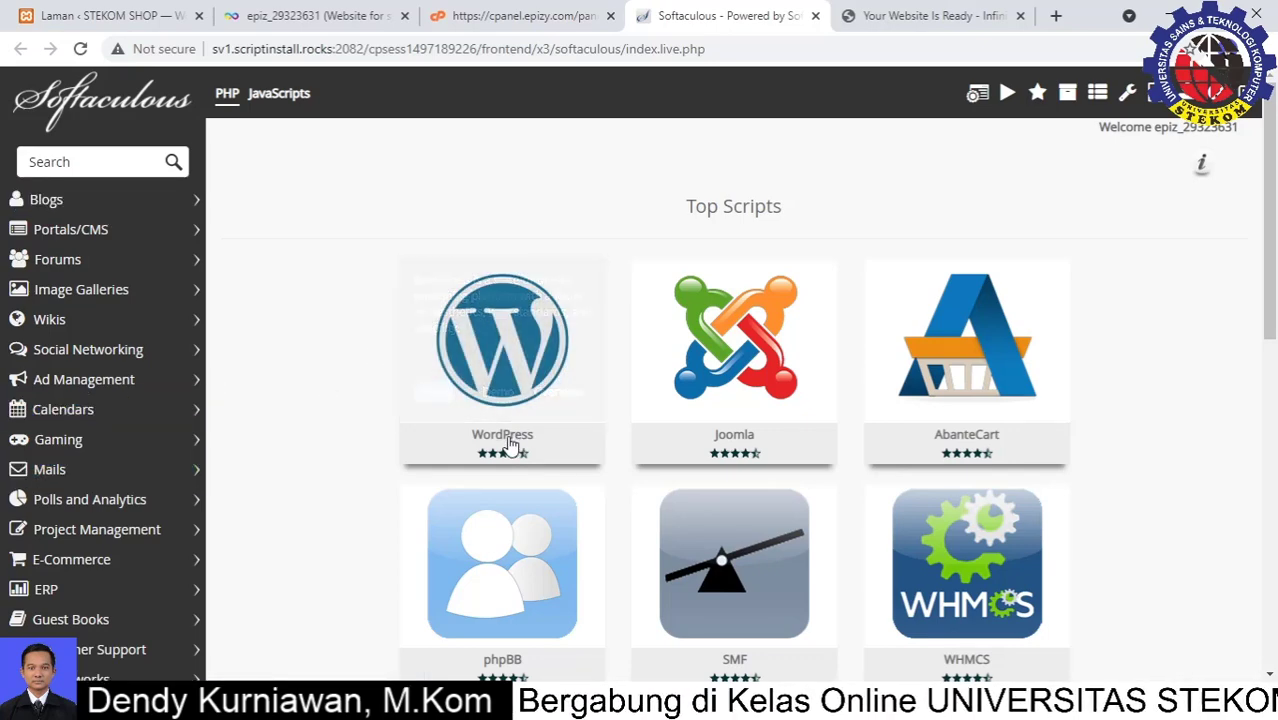
click(438, 398)
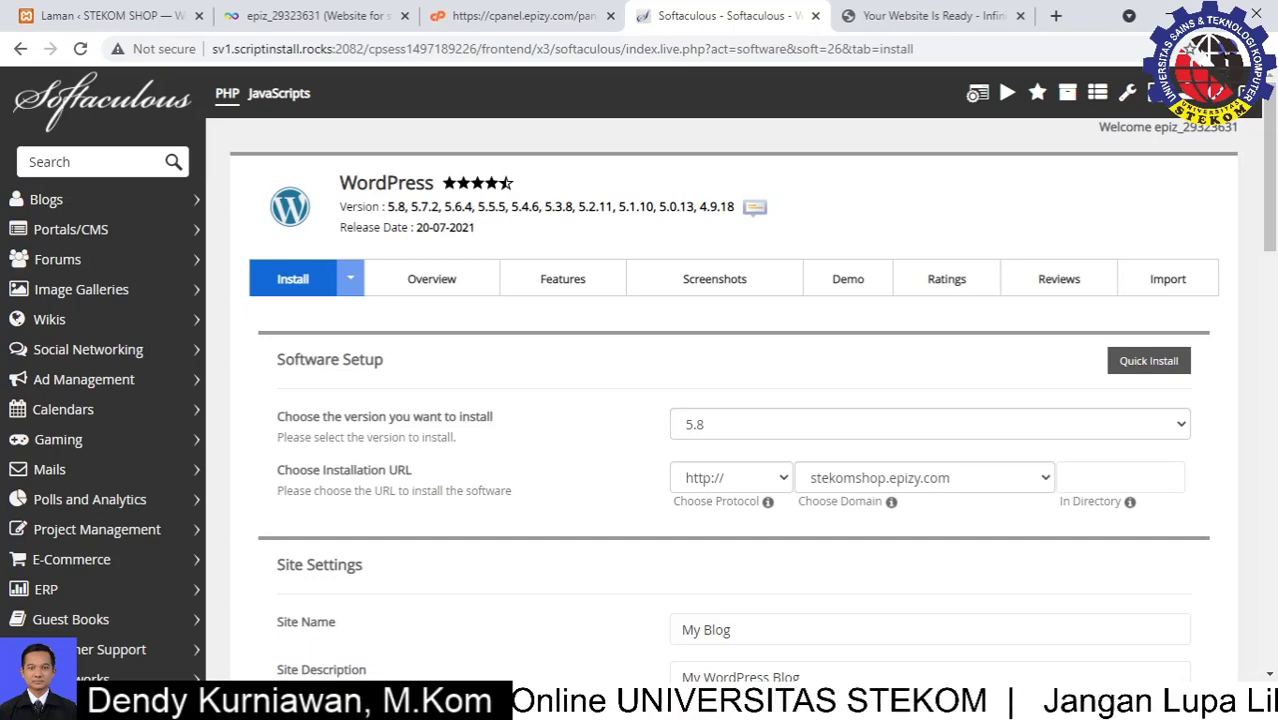
click(828, 478)
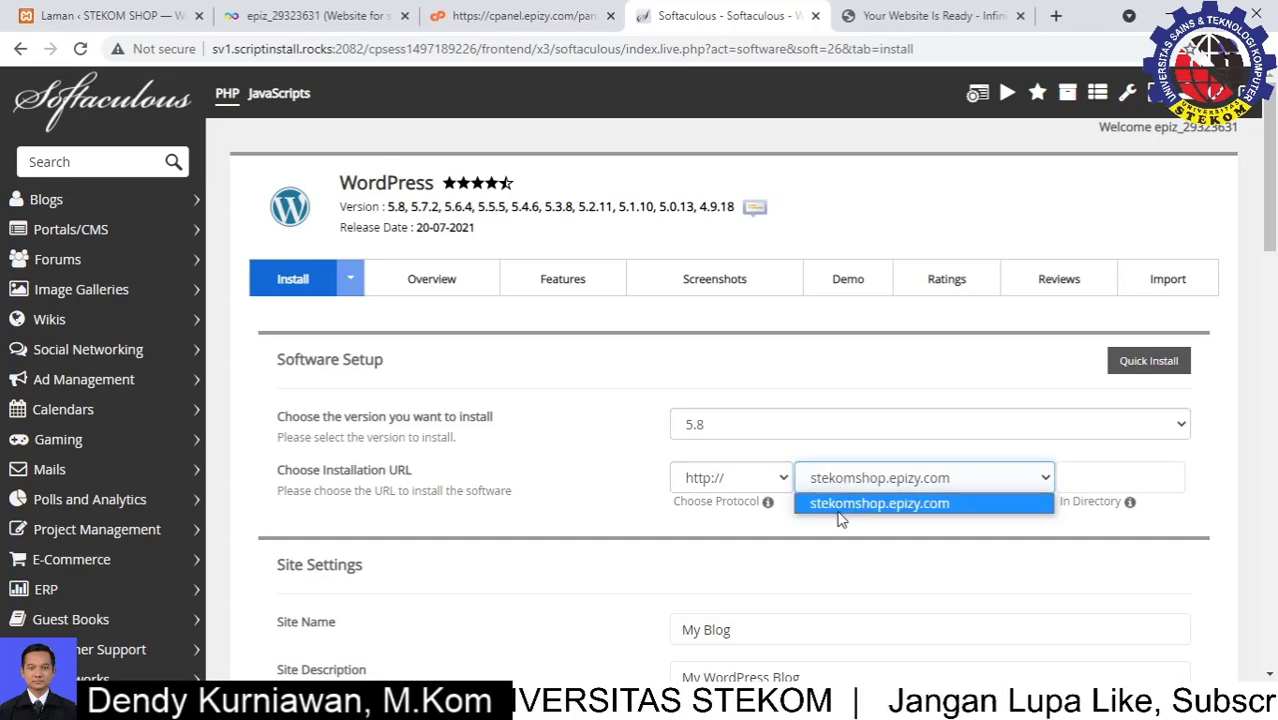
click(887, 530)
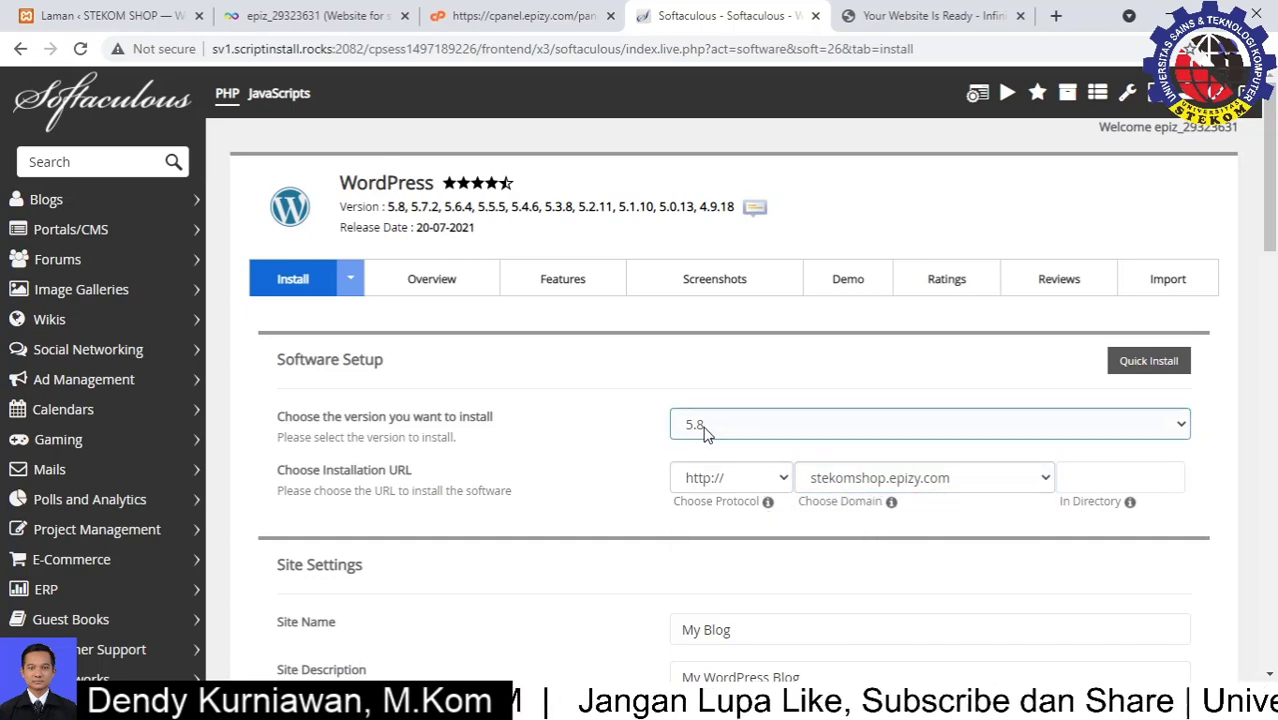
scroll(707, 432, down, 2)
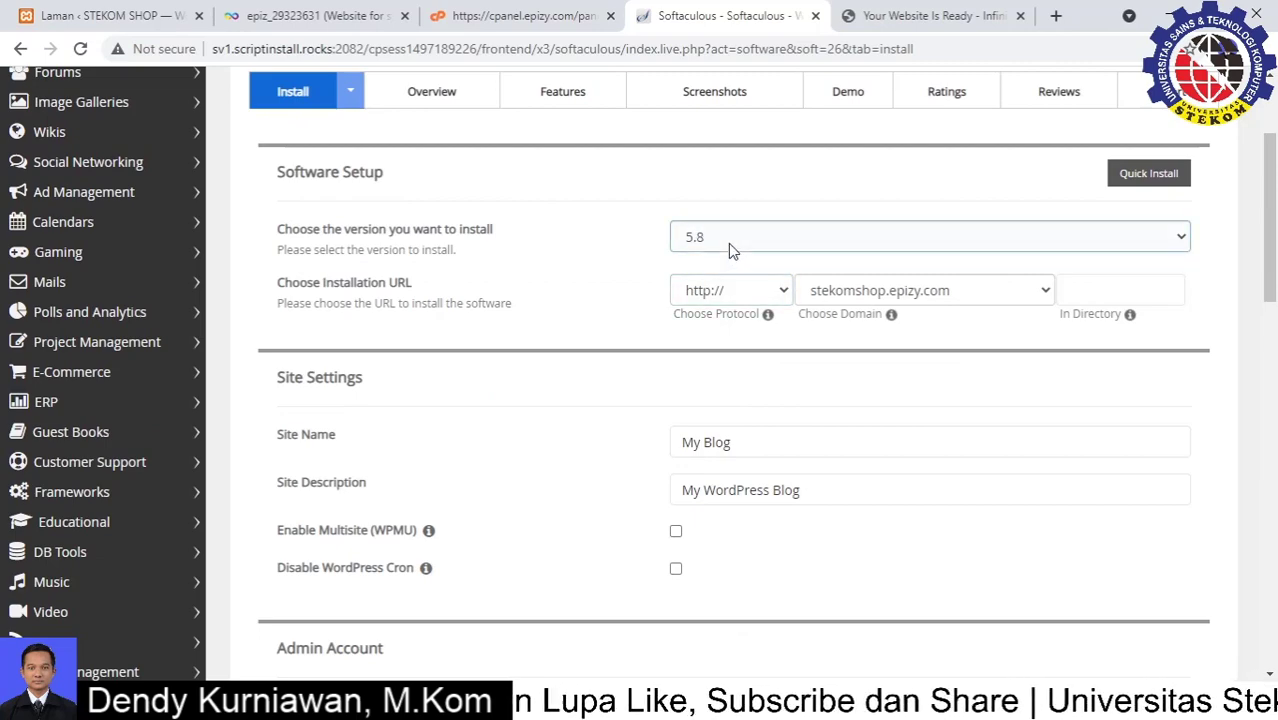
click(728, 243)
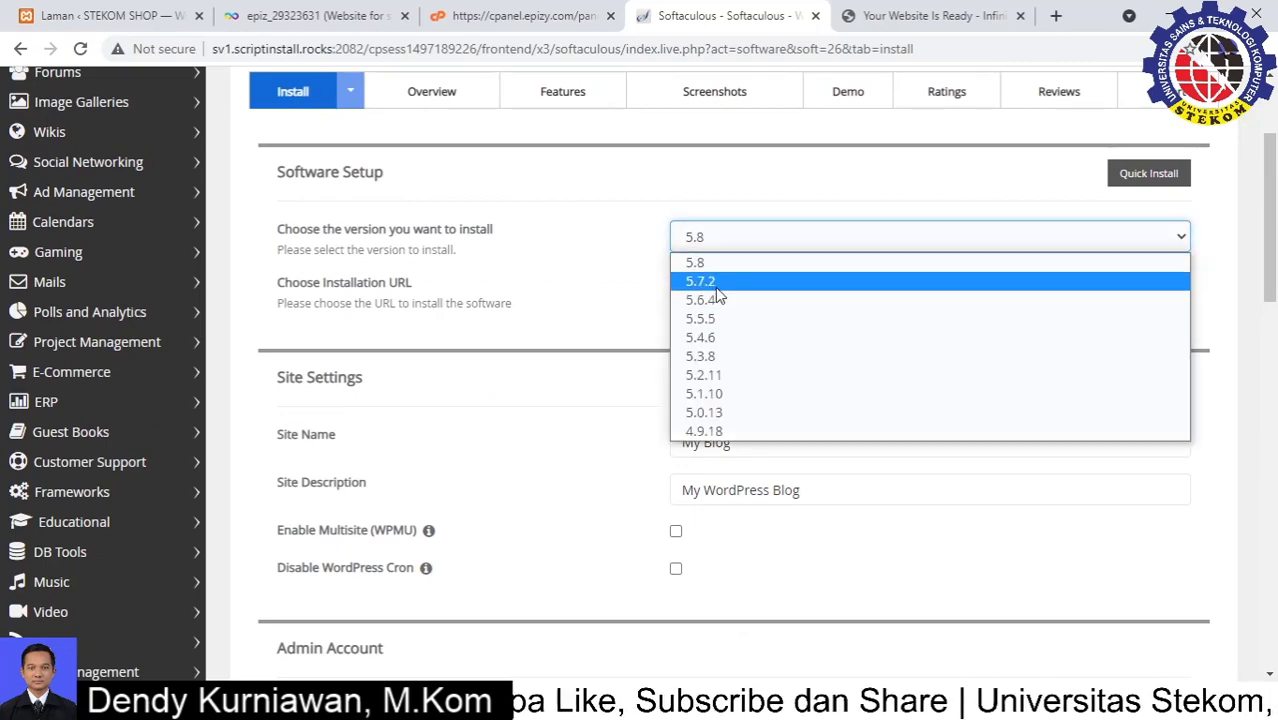
click(720, 260)
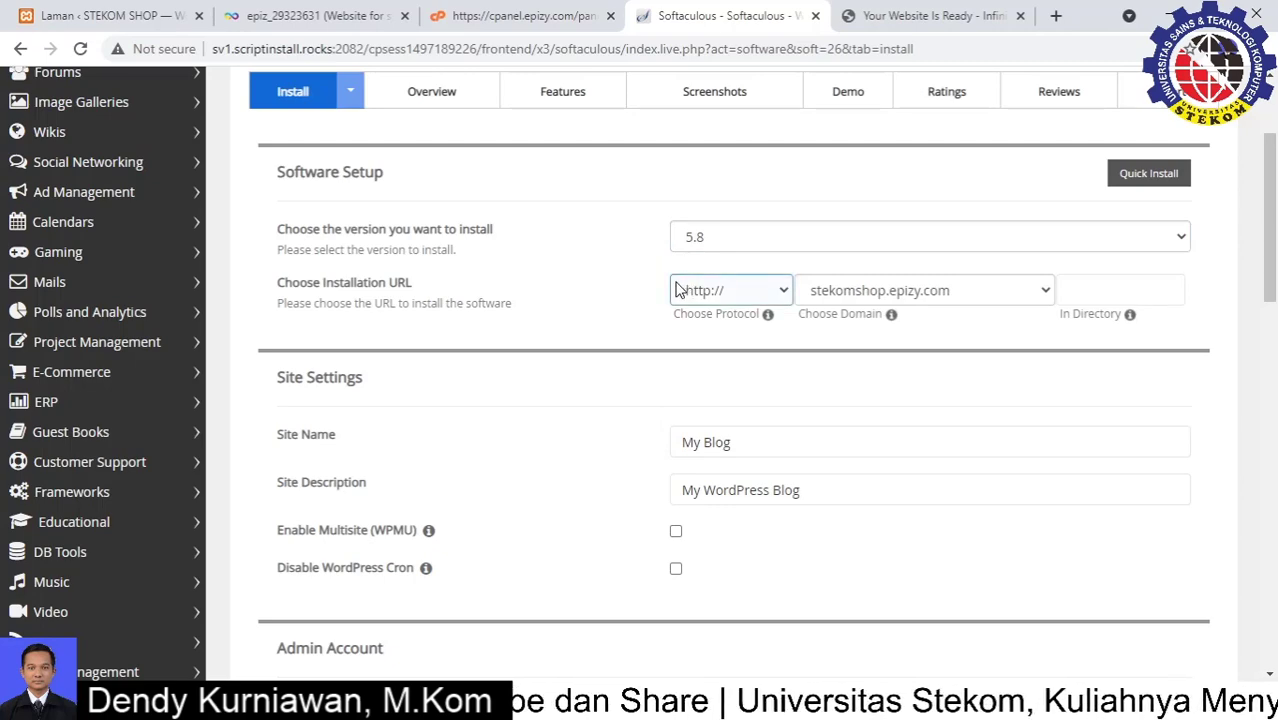
Step: Enter stekom as the admin username in the Admin Account section
scroll(700, 484, down, 2)
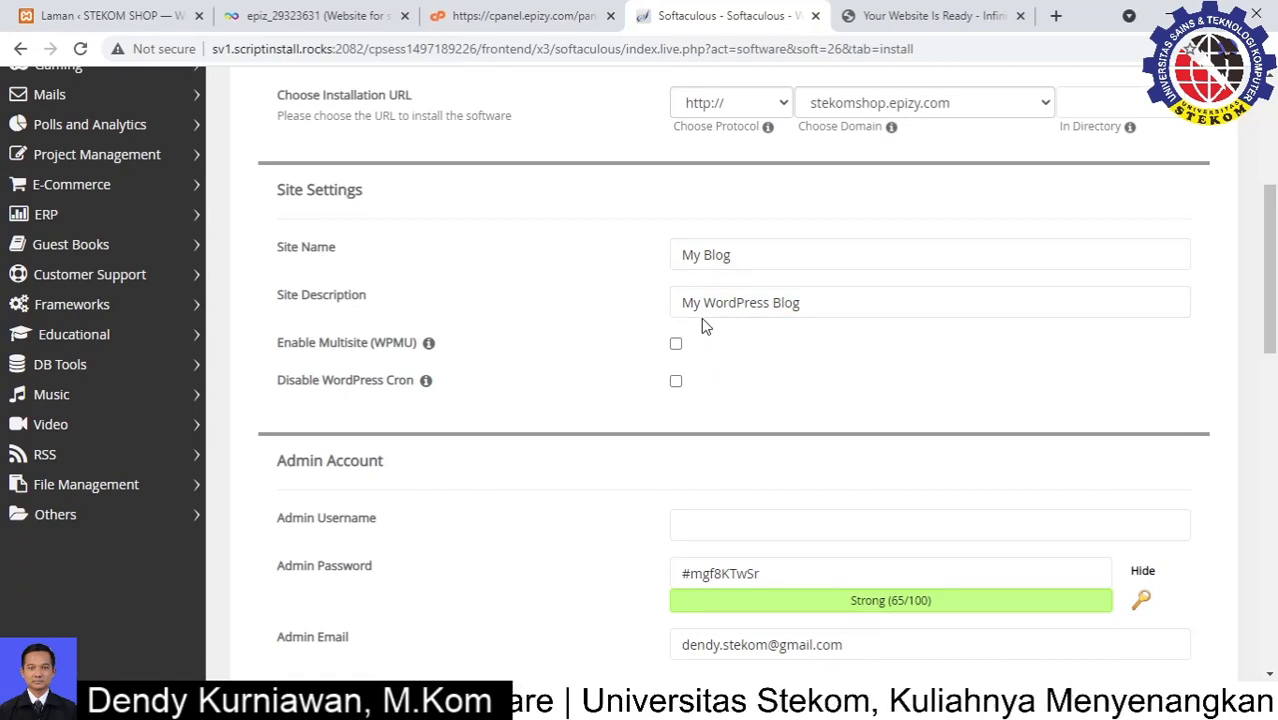
scroll(701, 320, down, 2)
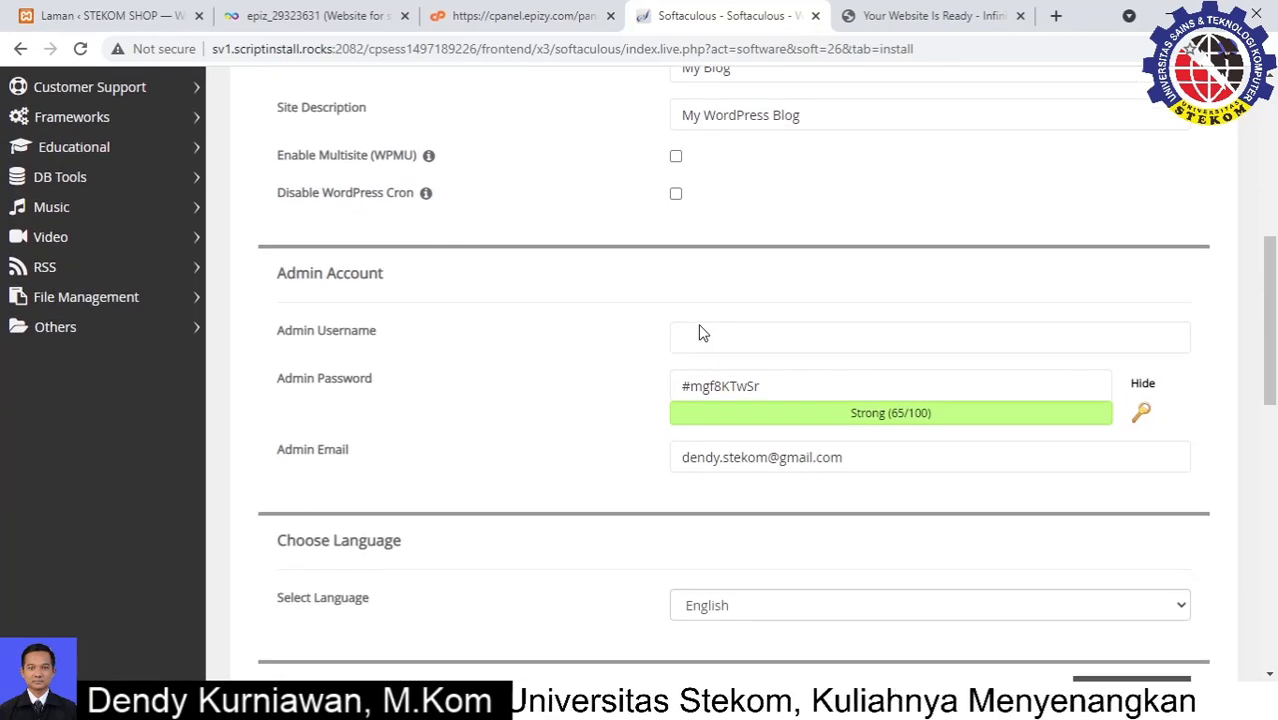
click(701, 325)
drag(377, 337, 327, 335)
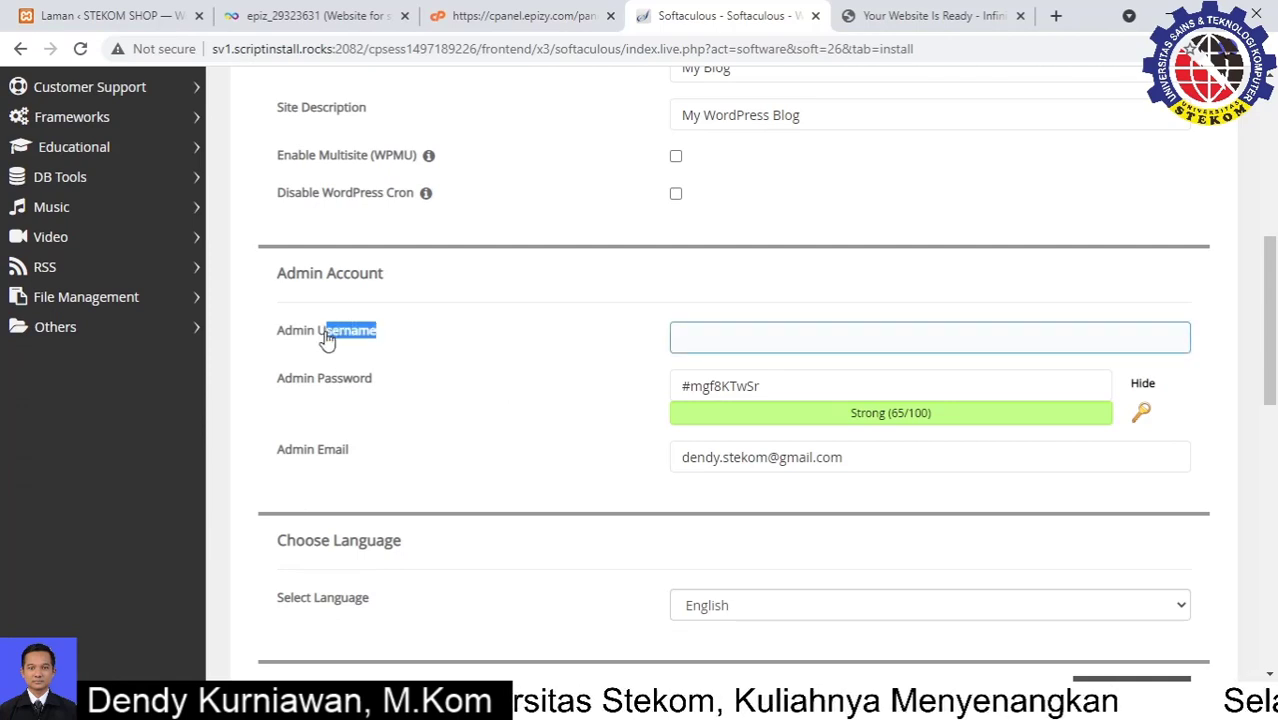
drag(377, 387, 352, 386)
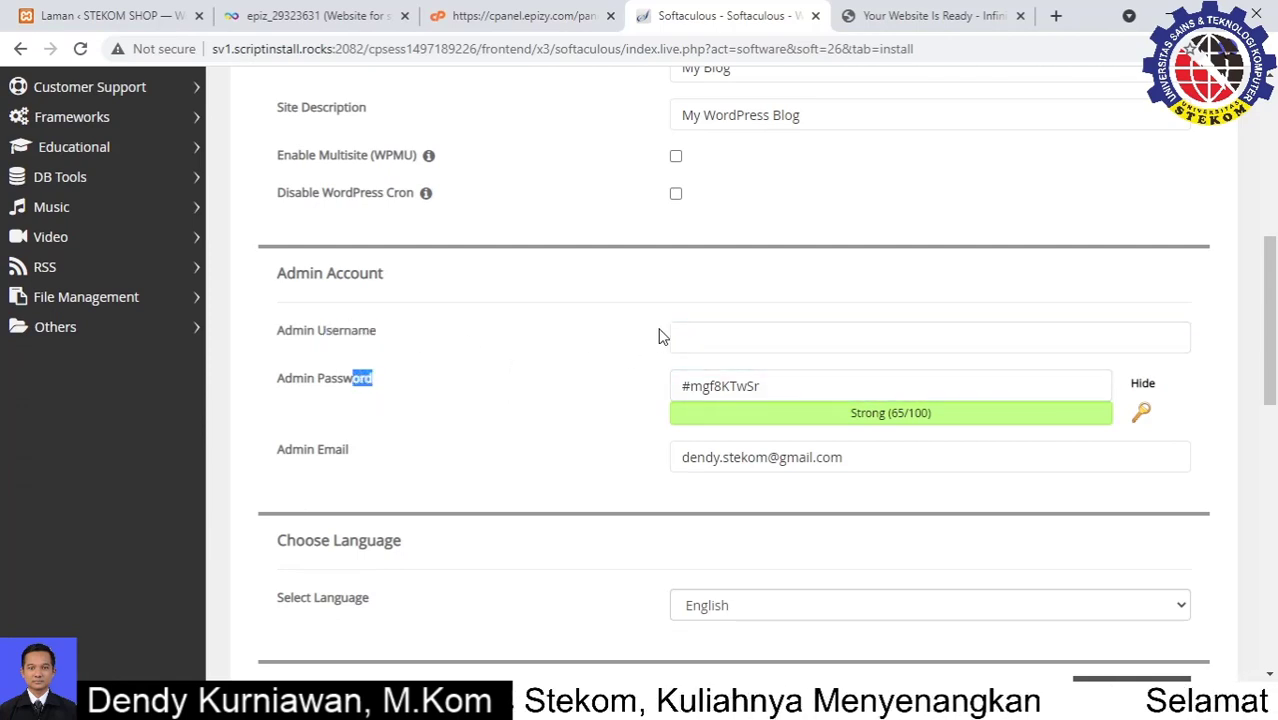
click(693, 340)
click(693, 340)
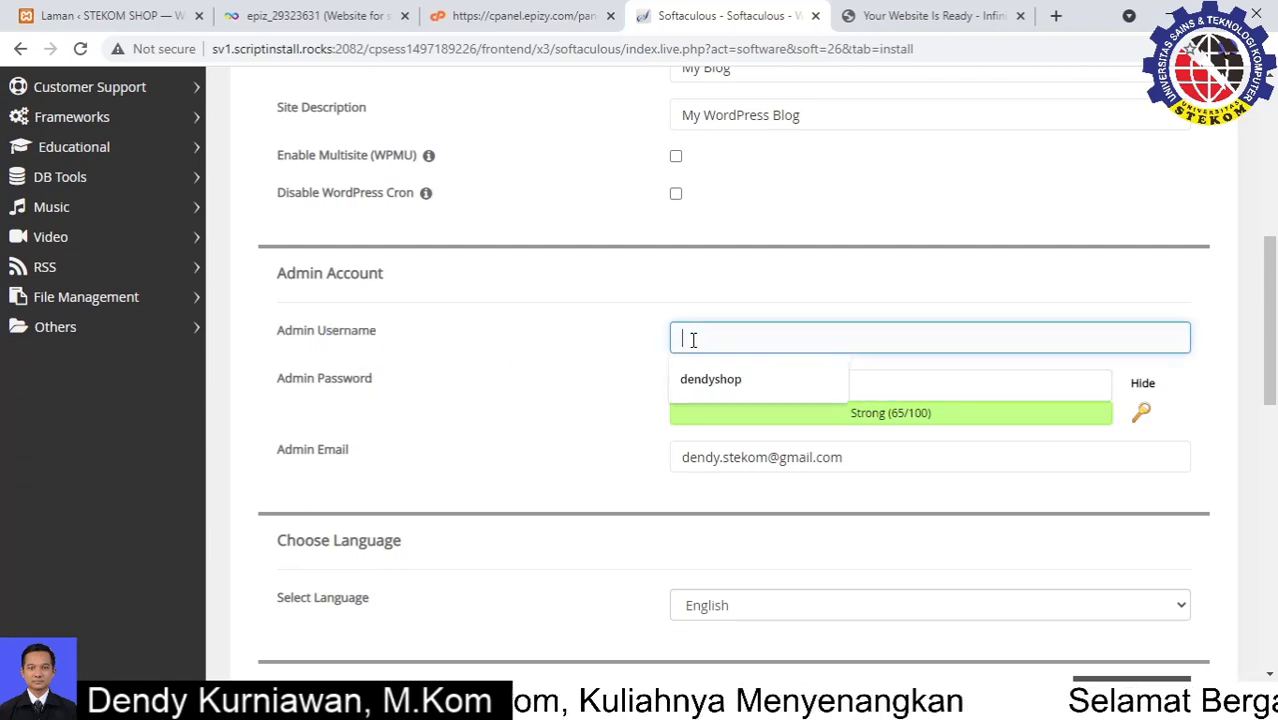
text(s)
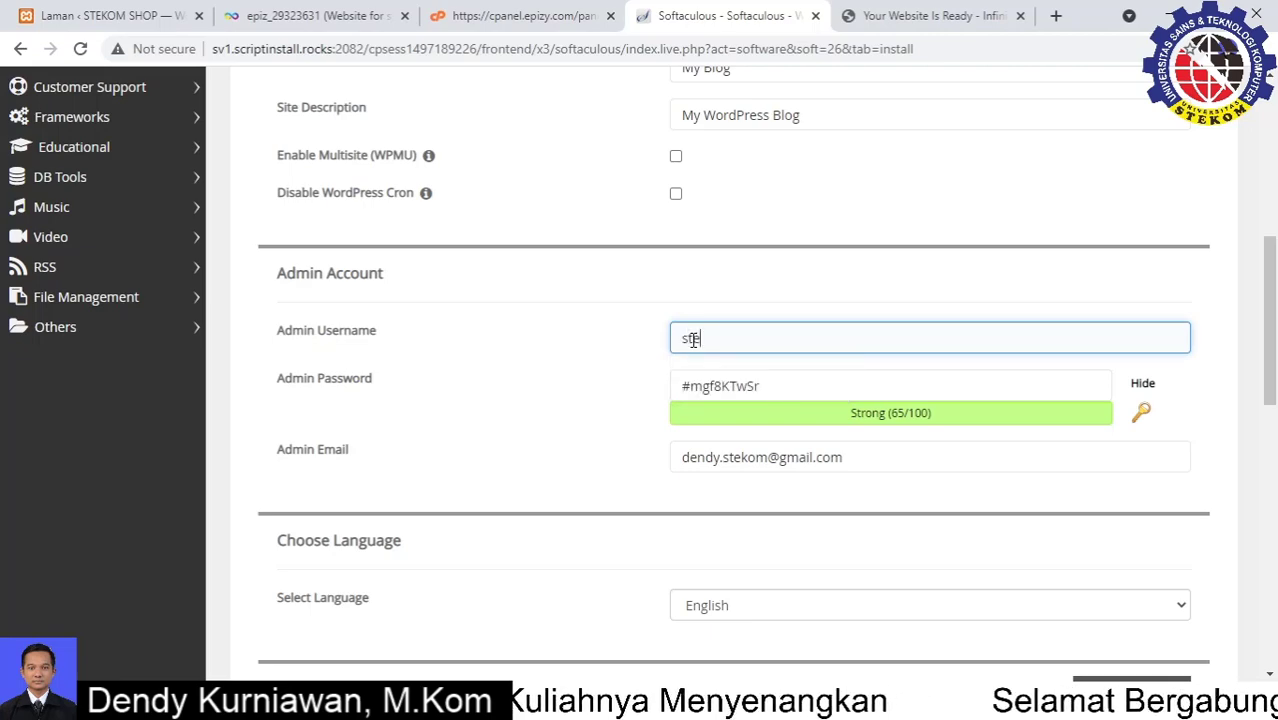
text(tekom)
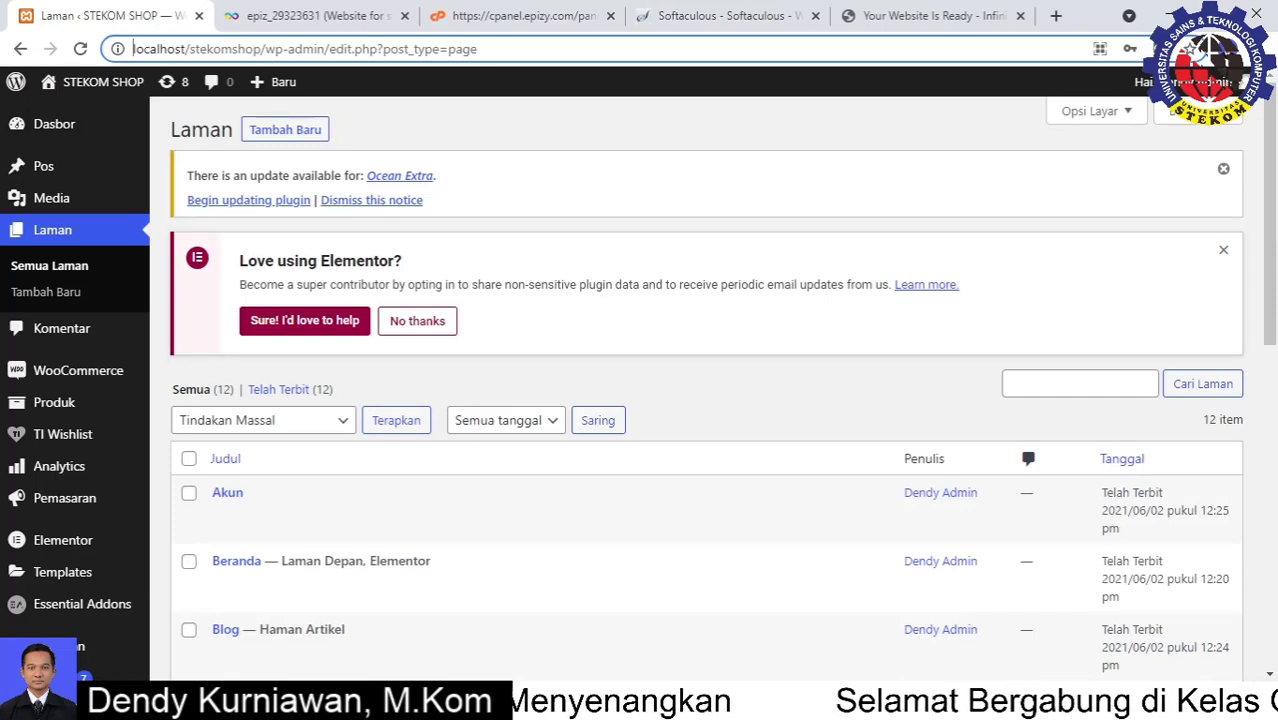
Step: Replace the admin username with stekomshop, copied from the account notes in Notepad
key(alt+Tab)
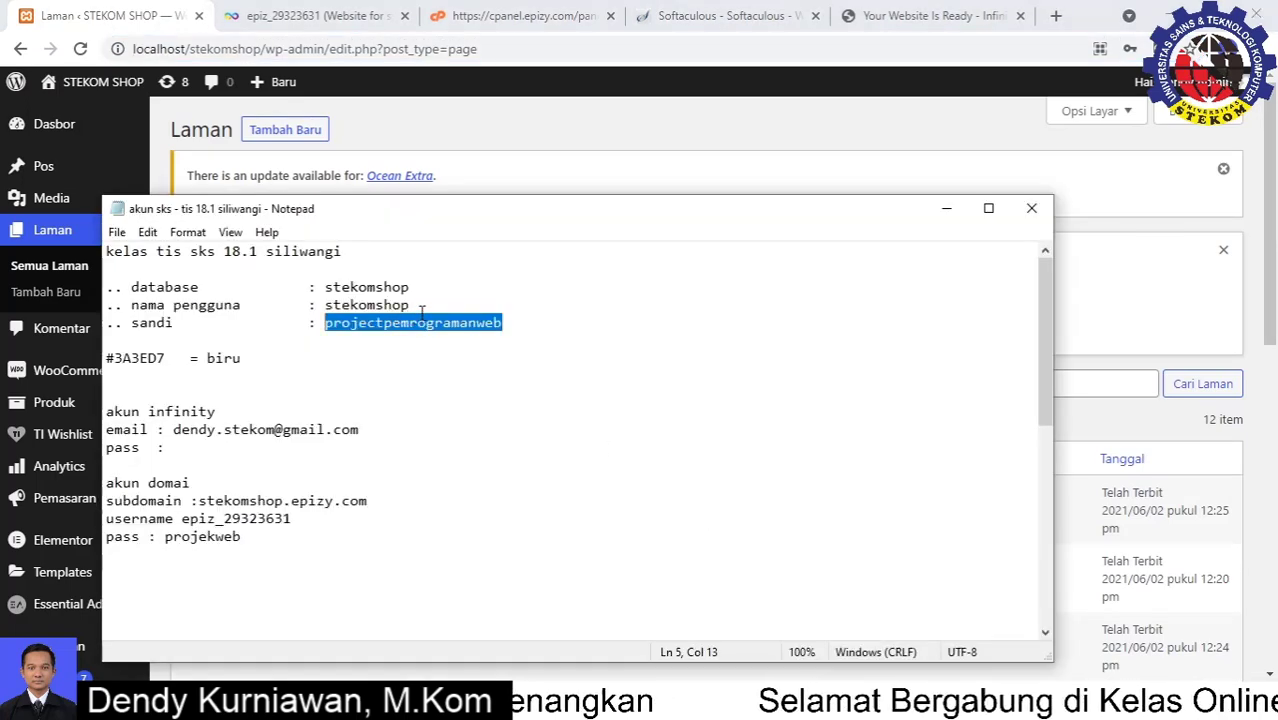
drag(411, 305, 325, 305)
key(ctrl+c)
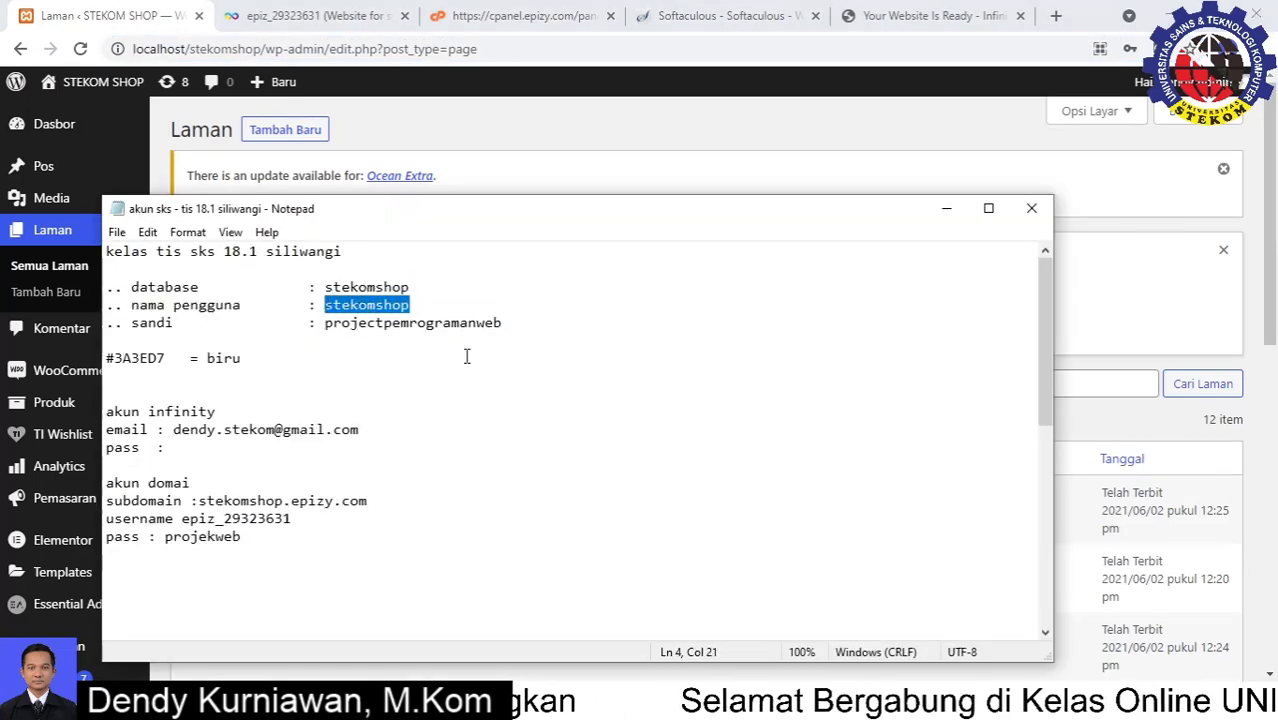
key(alt+Tab)
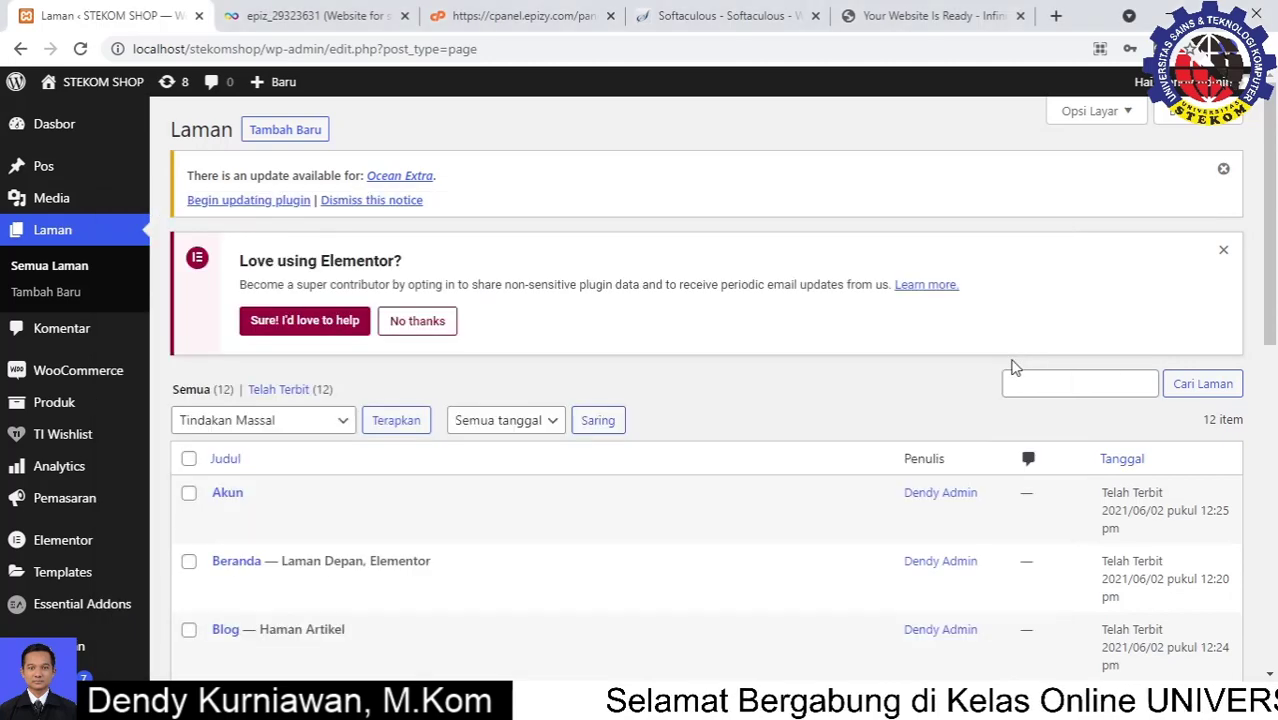
click(730, 15)
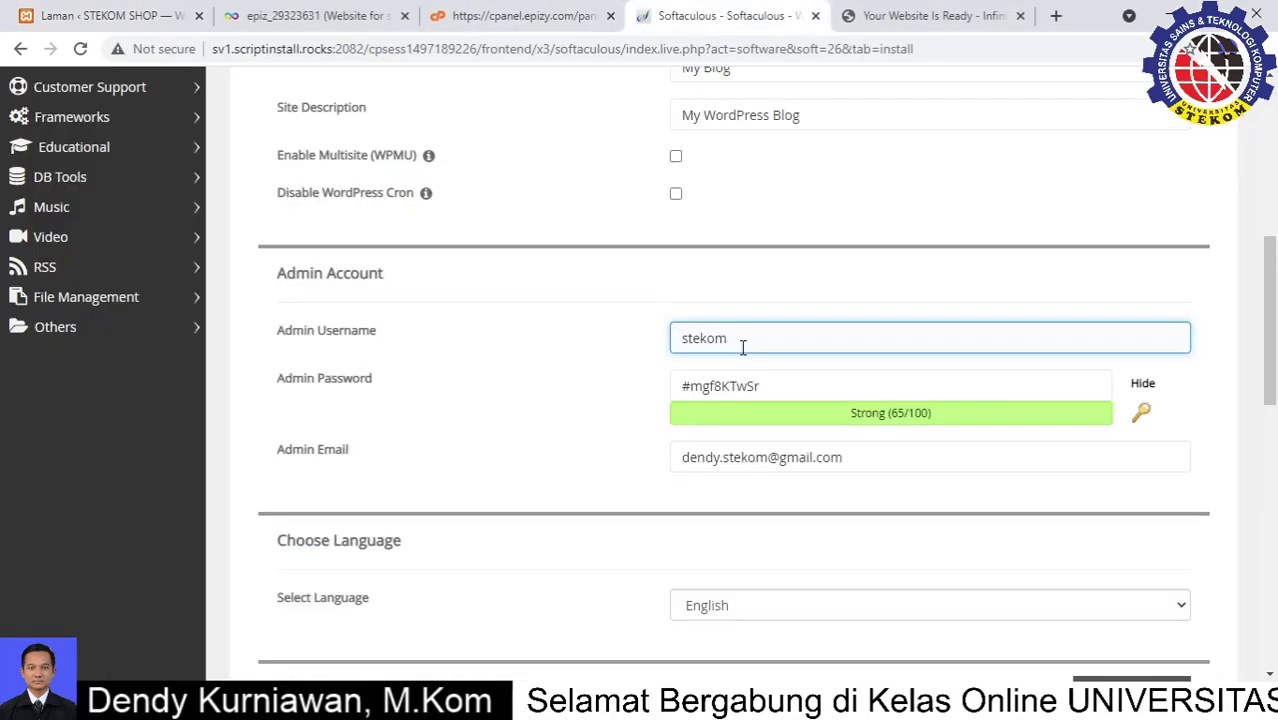
double_click(740, 343)
key(ctrl+v)
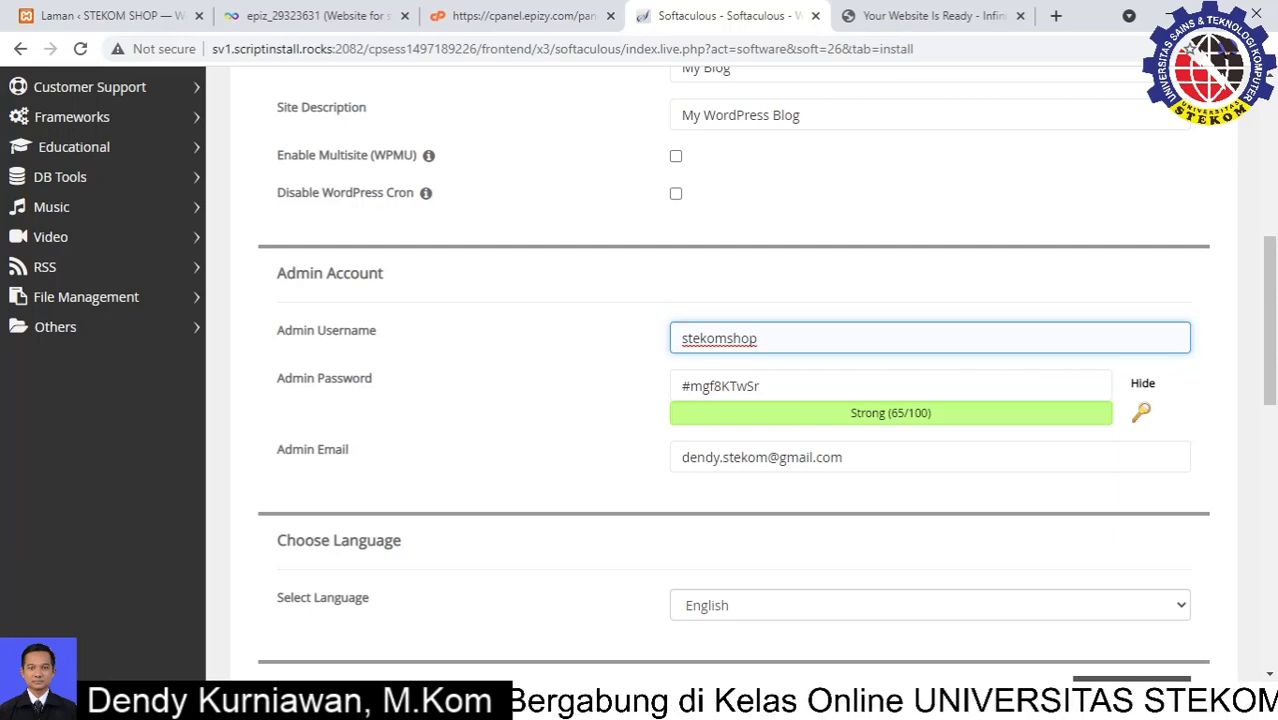
Step: Replace the generated admin password with the account password copied from the Notepad notes
key(alt+Tab)
drag(502, 323, 327, 330)
key(ctrl+c)
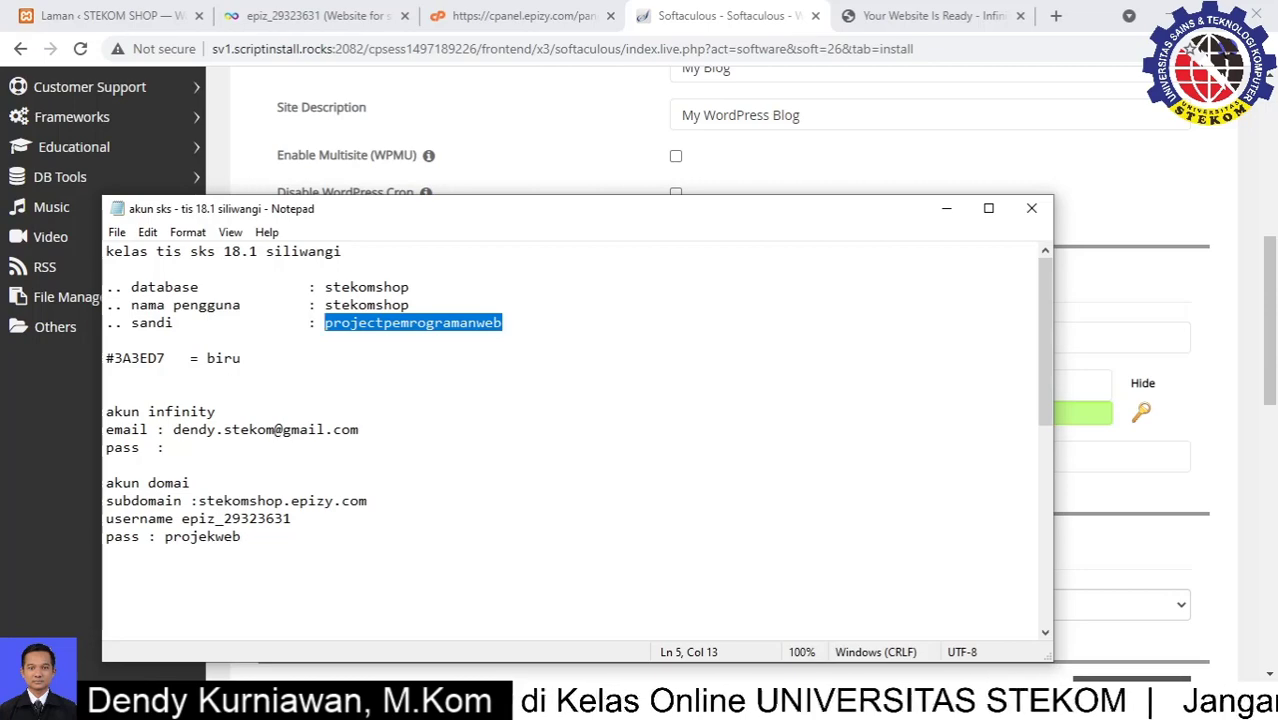
key(alt+Tab)
drag(765, 386, 682, 372)
key(ctrl+v)
click(796, 457)
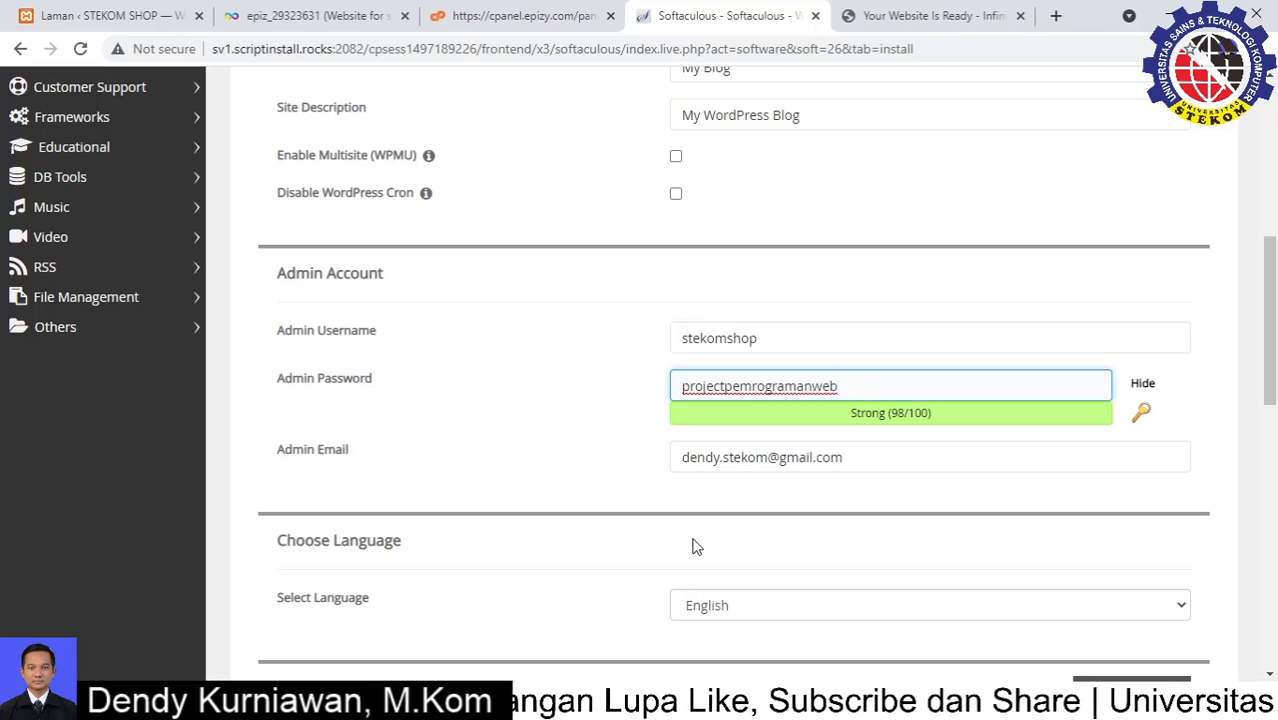
Step: Examine the language options for the WordPress installation and look at the local STEKOM SHOP dashboard, keeping English selected
scroll(694, 543, down, 2)
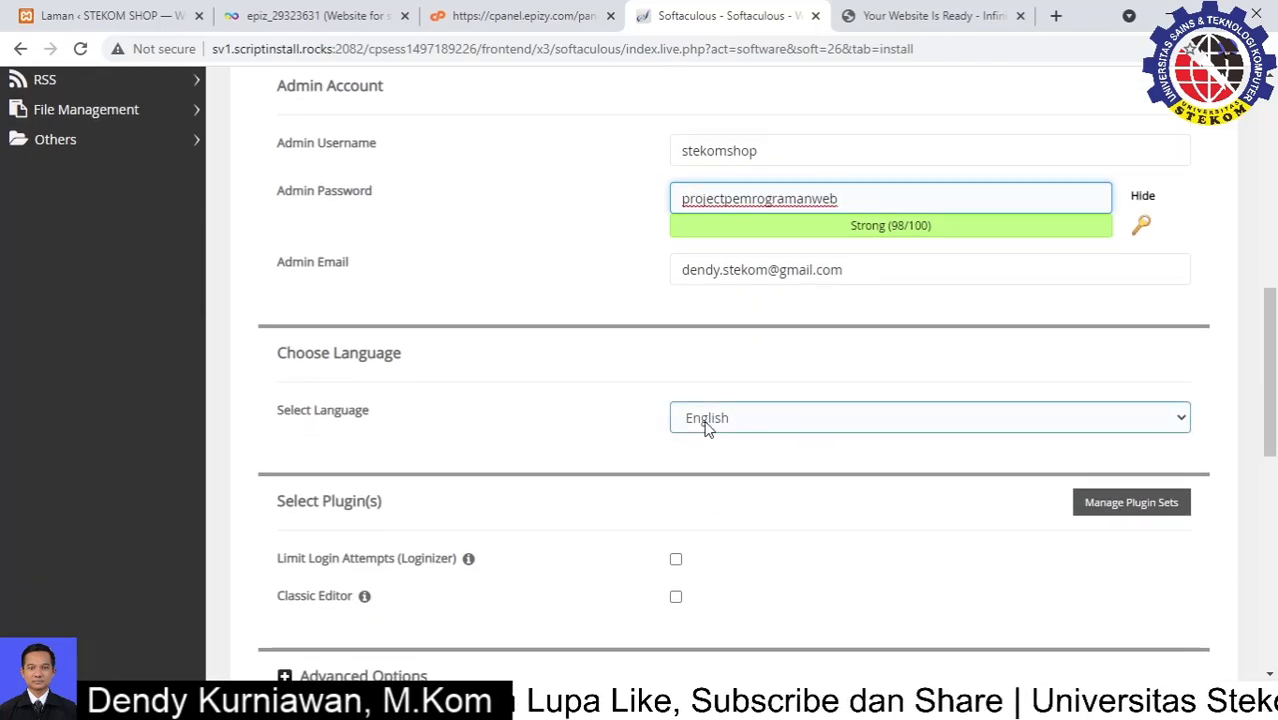
drag(385, 417, 300, 410)
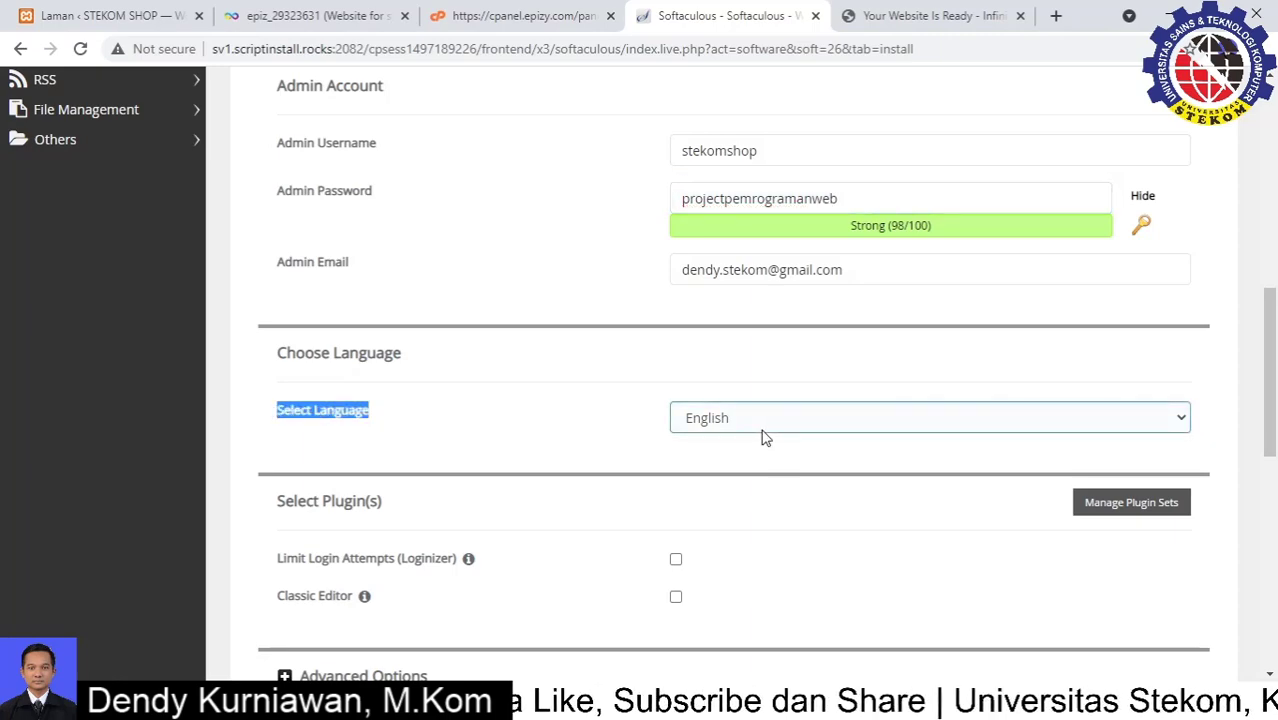
click(627, 453)
click(696, 425)
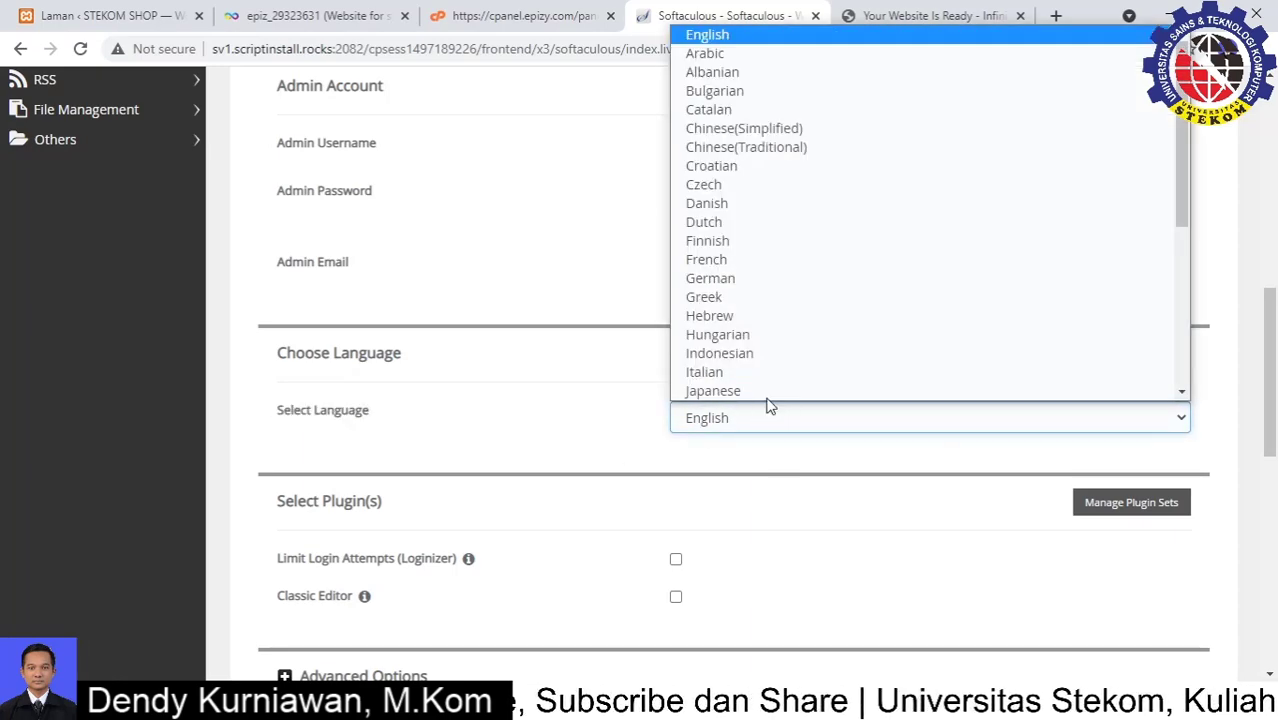
scroll(759, 331, down, 1)
click(593, 424)
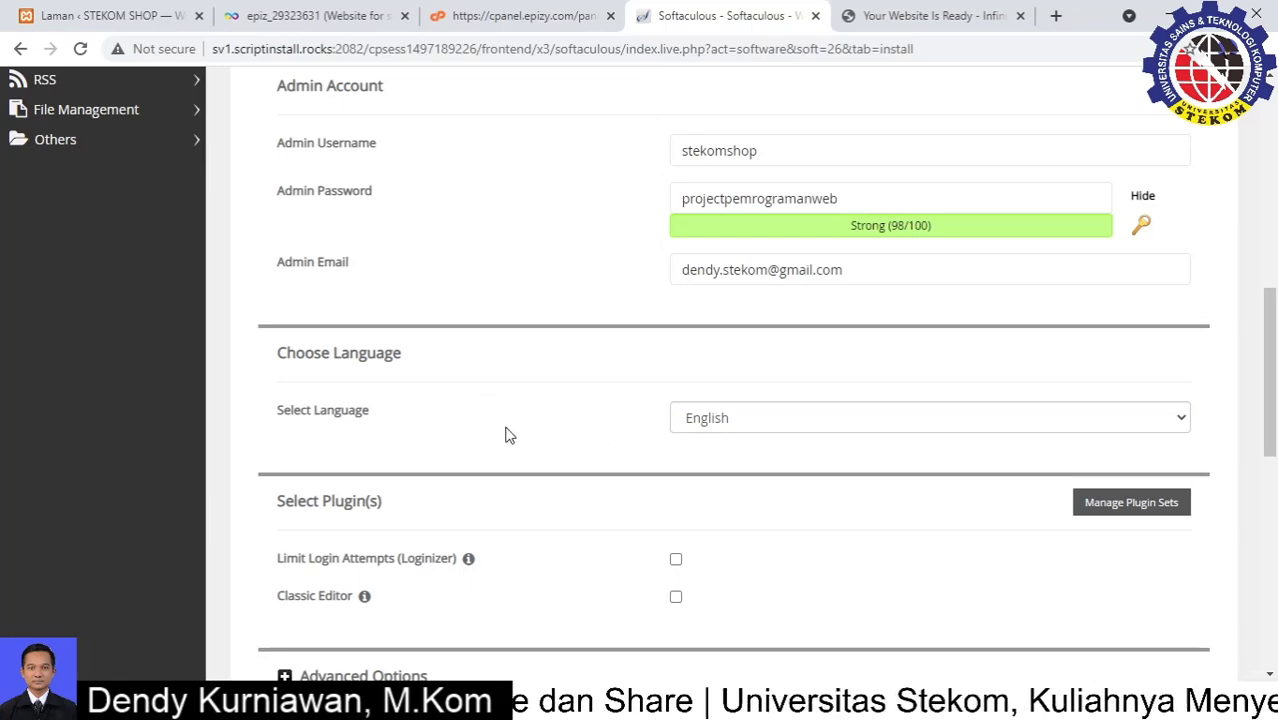
click(95, 12)
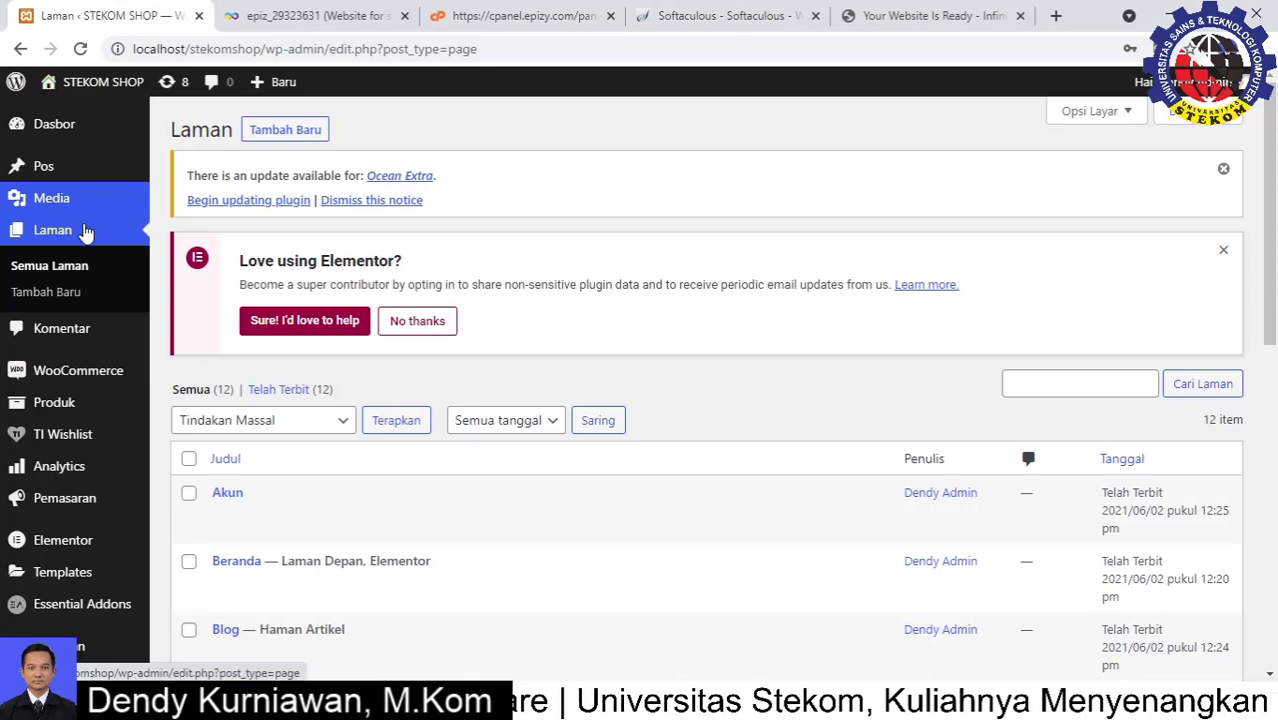
click(732, 16)
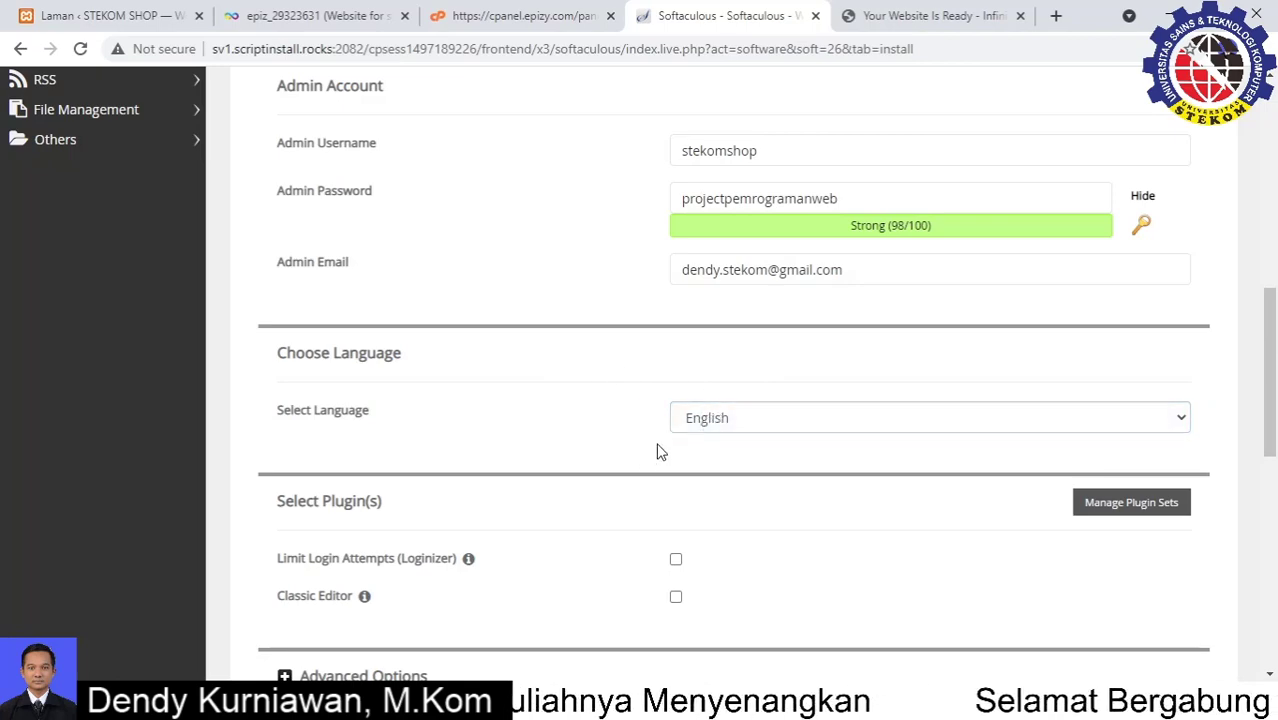
Step: Recheck stekomshop.epizy.com as the installation domain and start the WordPress installation
scroll(787, 230, up, 5)
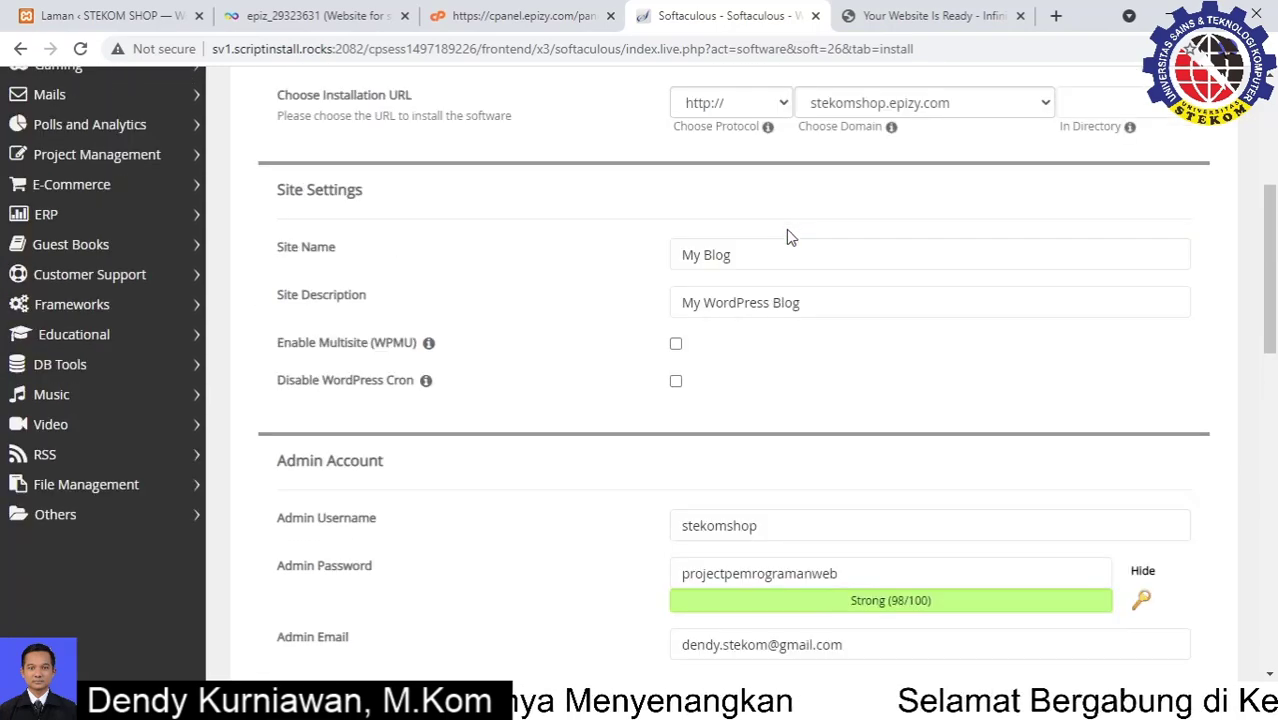
scroll(798, 252, up, 1)
click(923, 300)
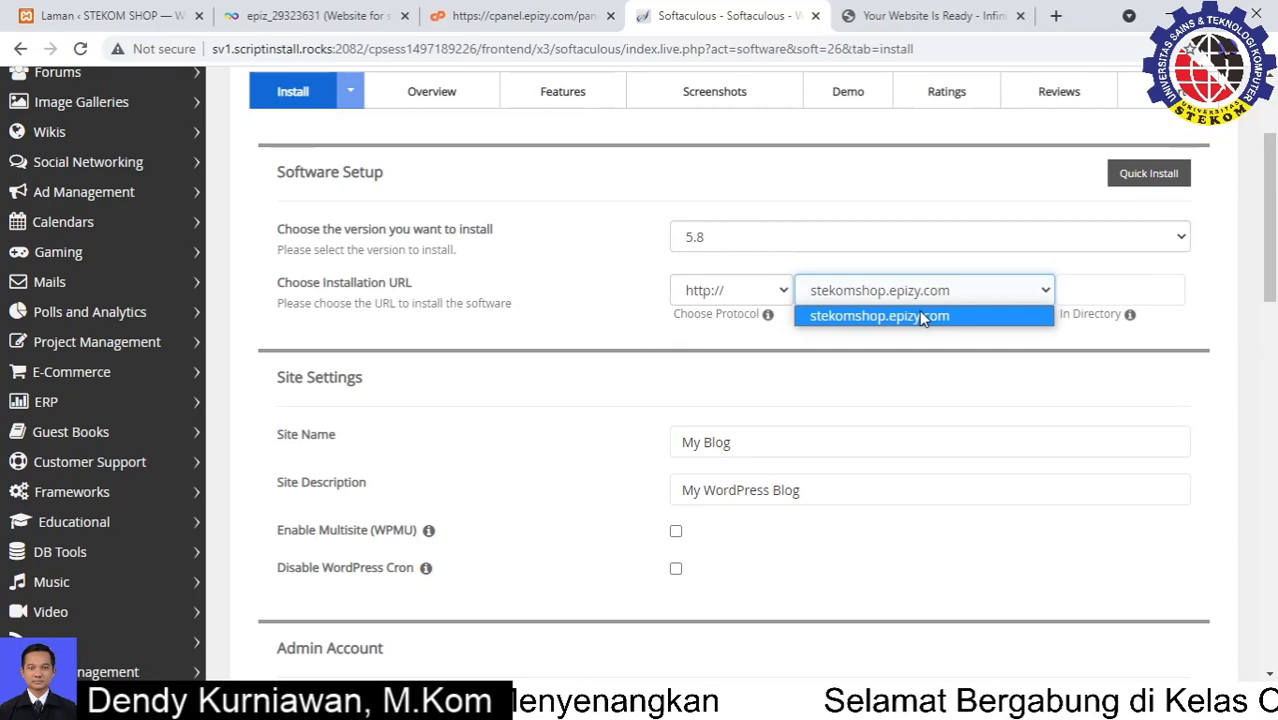
click(923, 316)
scroll(553, 345, down, 4)
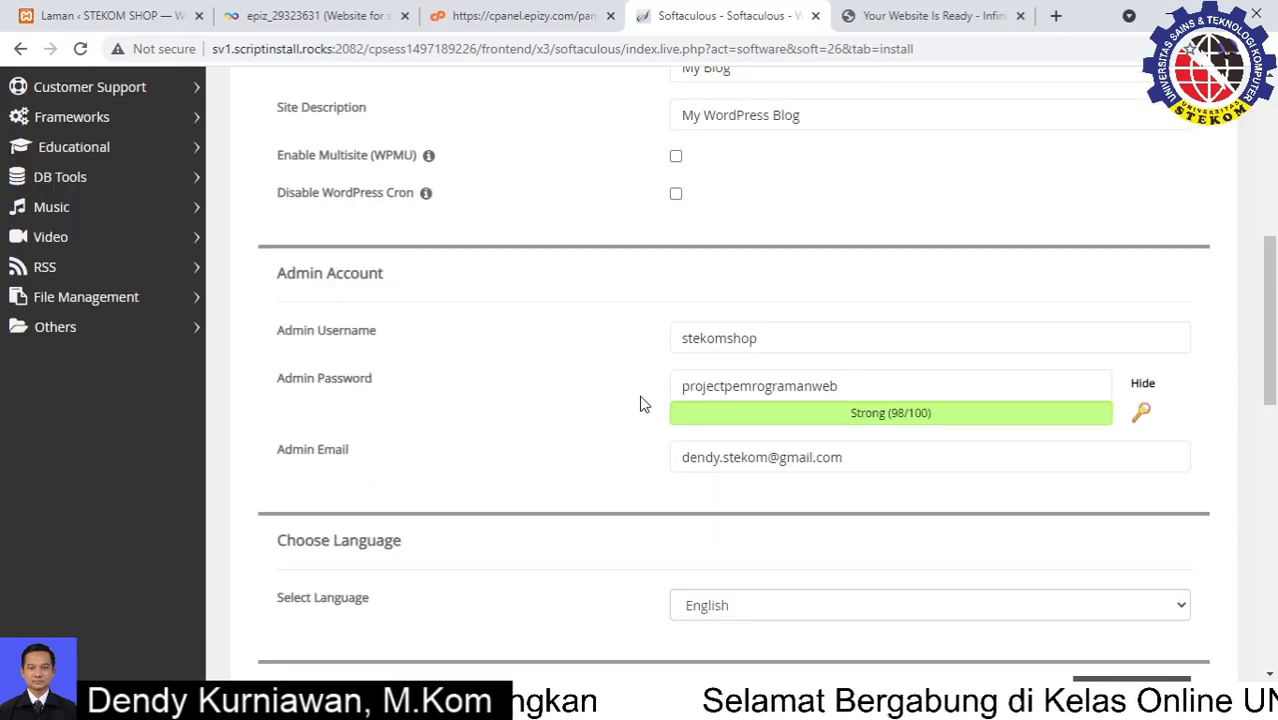
scroll(643, 404, down, 10)
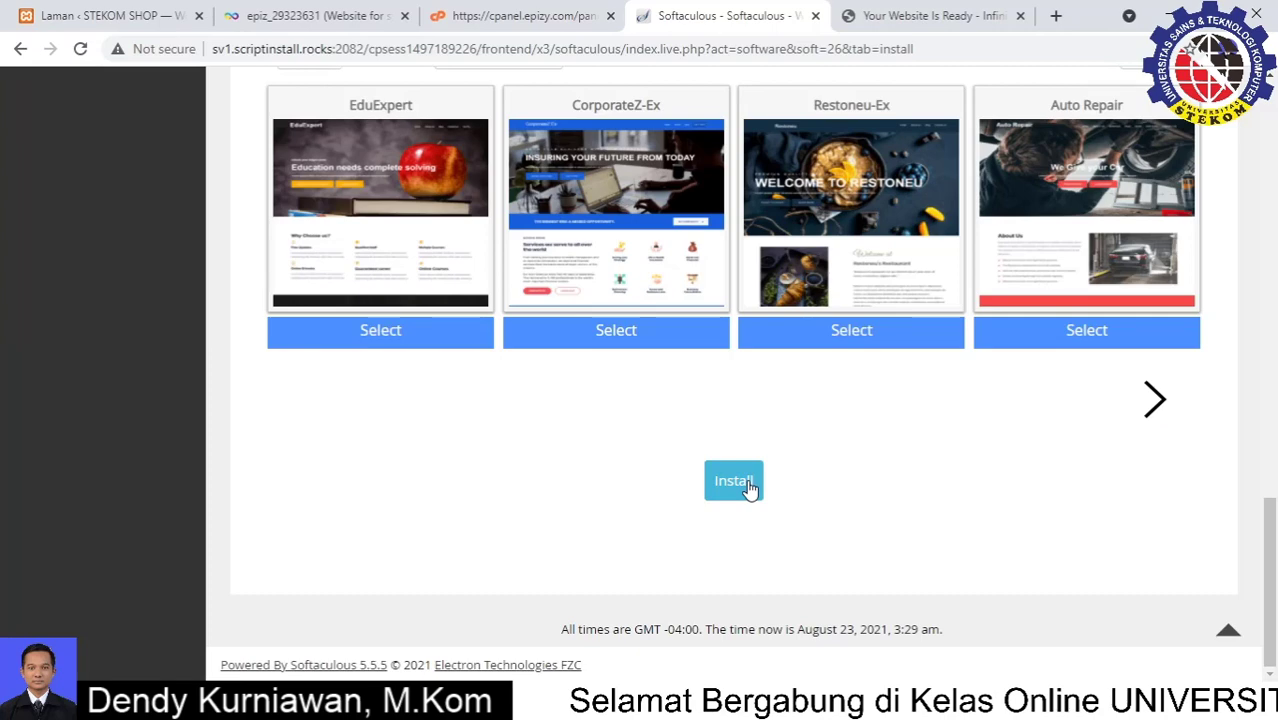
click(750, 488)
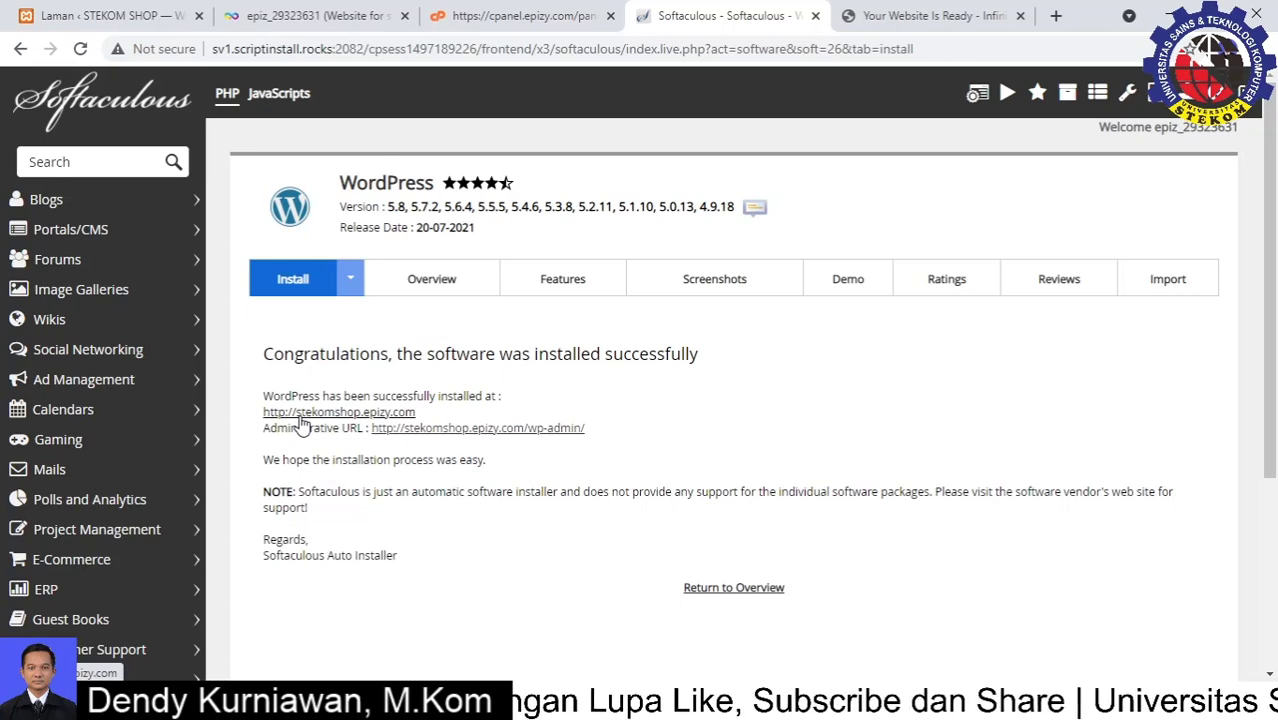
Step: Reload the stekomshop.epizy.com website and examine its home page title and tagline
click(928, 10)
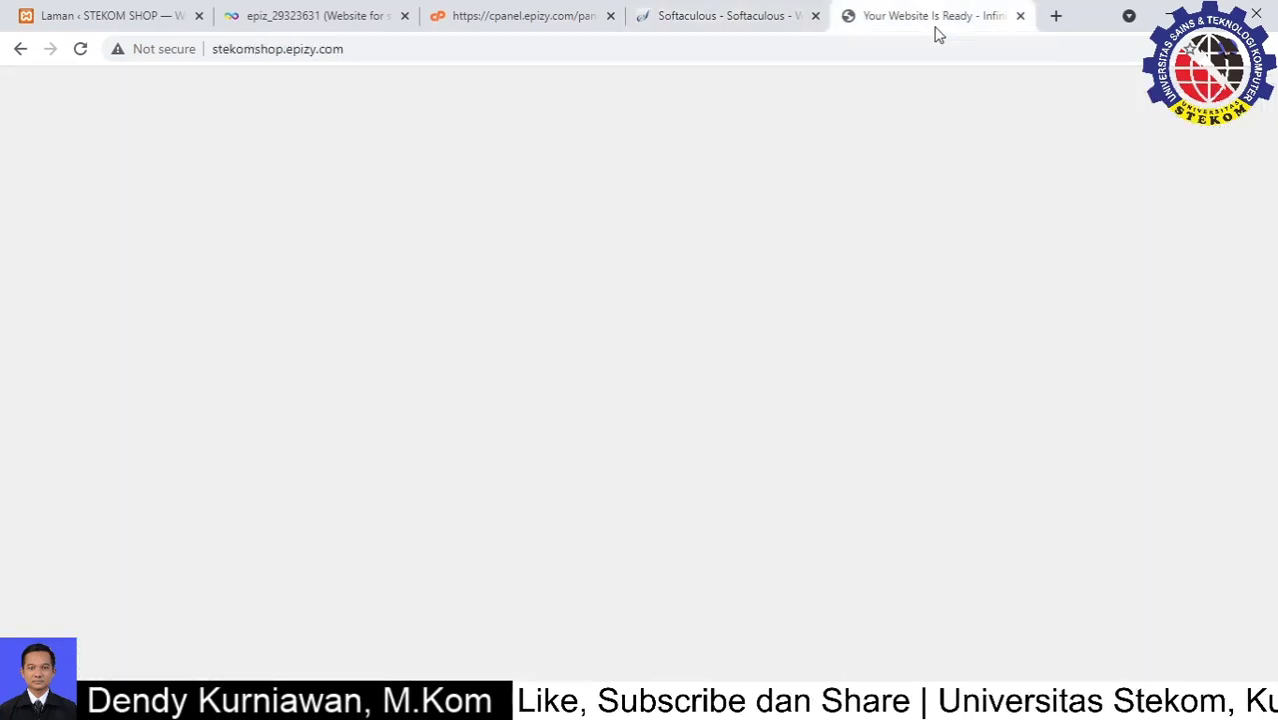
click(80, 49)
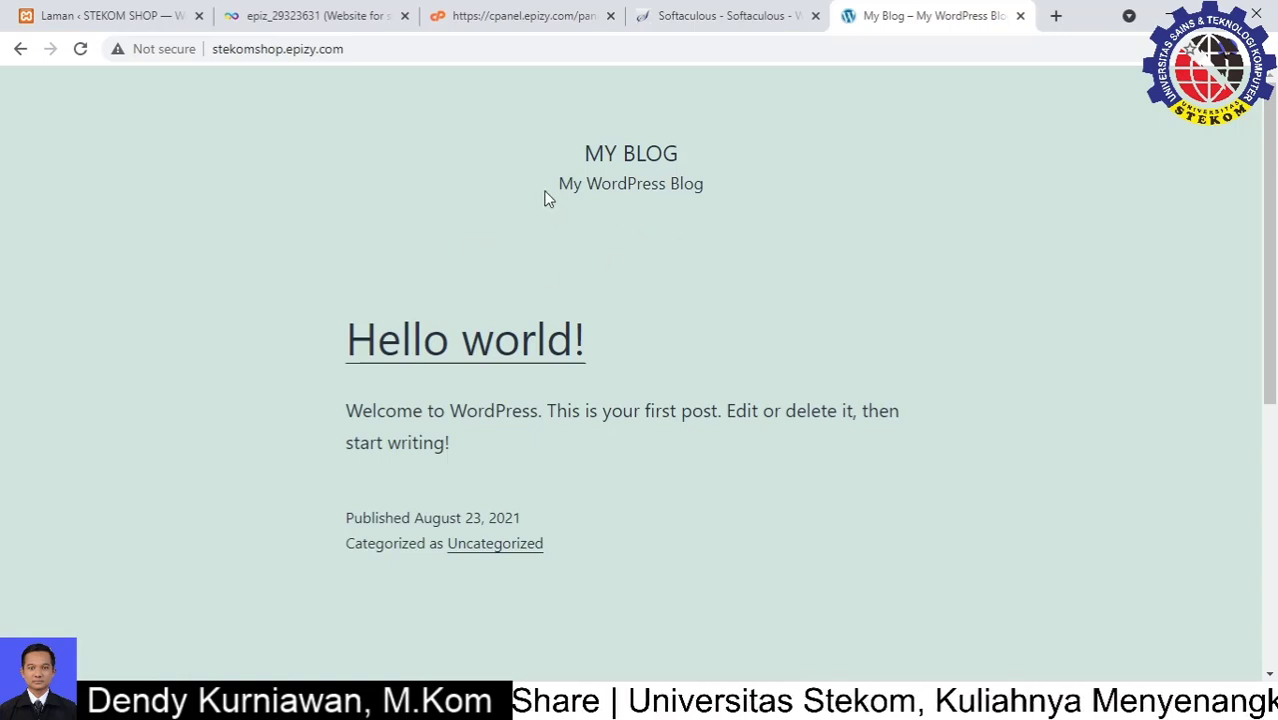
drag(582, 153, 722, 305)
click(722, 305)
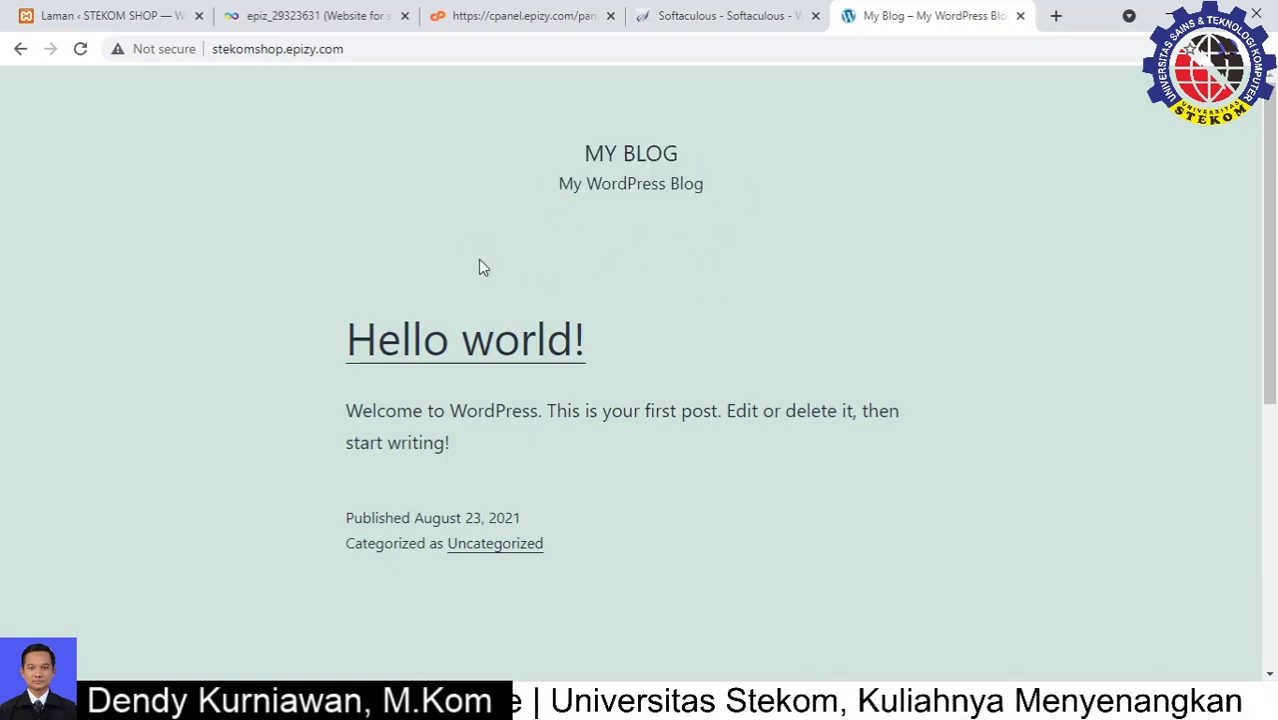
Step: Examine the address and the default home page content of the stekomshop.epizy.com website
click(352, 50)
click(522, 305)
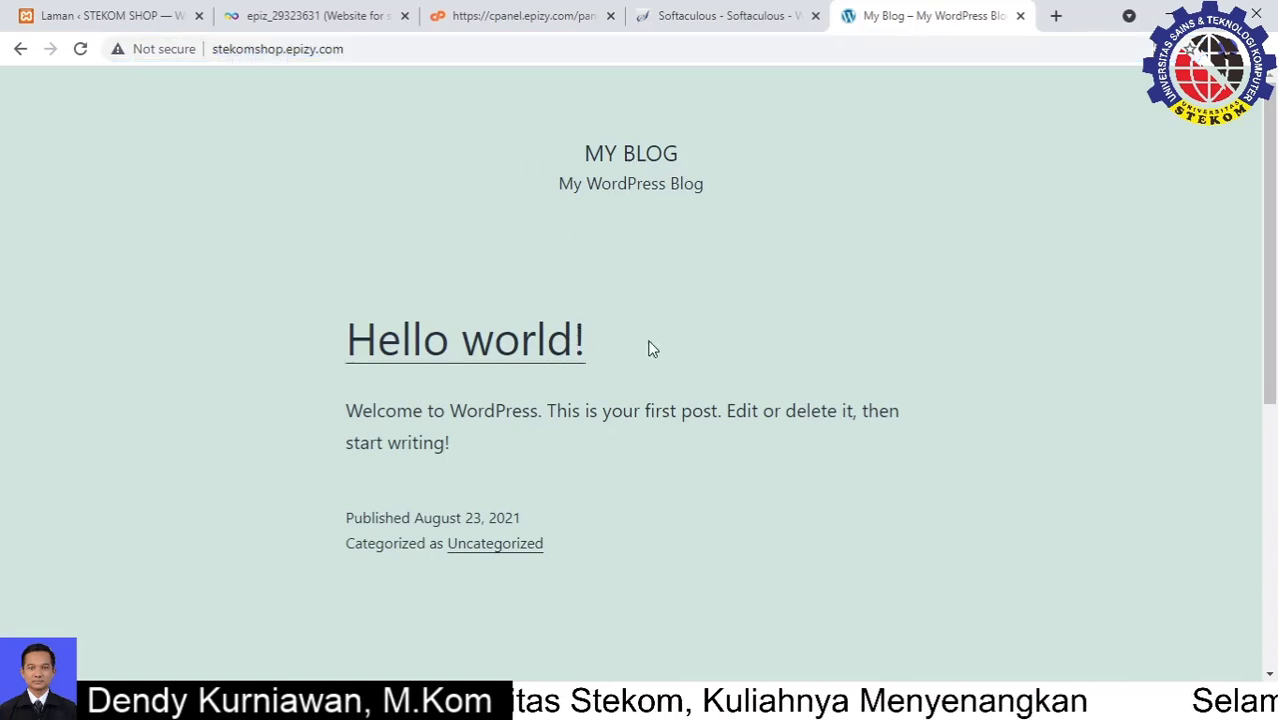
drag(612, 368, 542, 146)
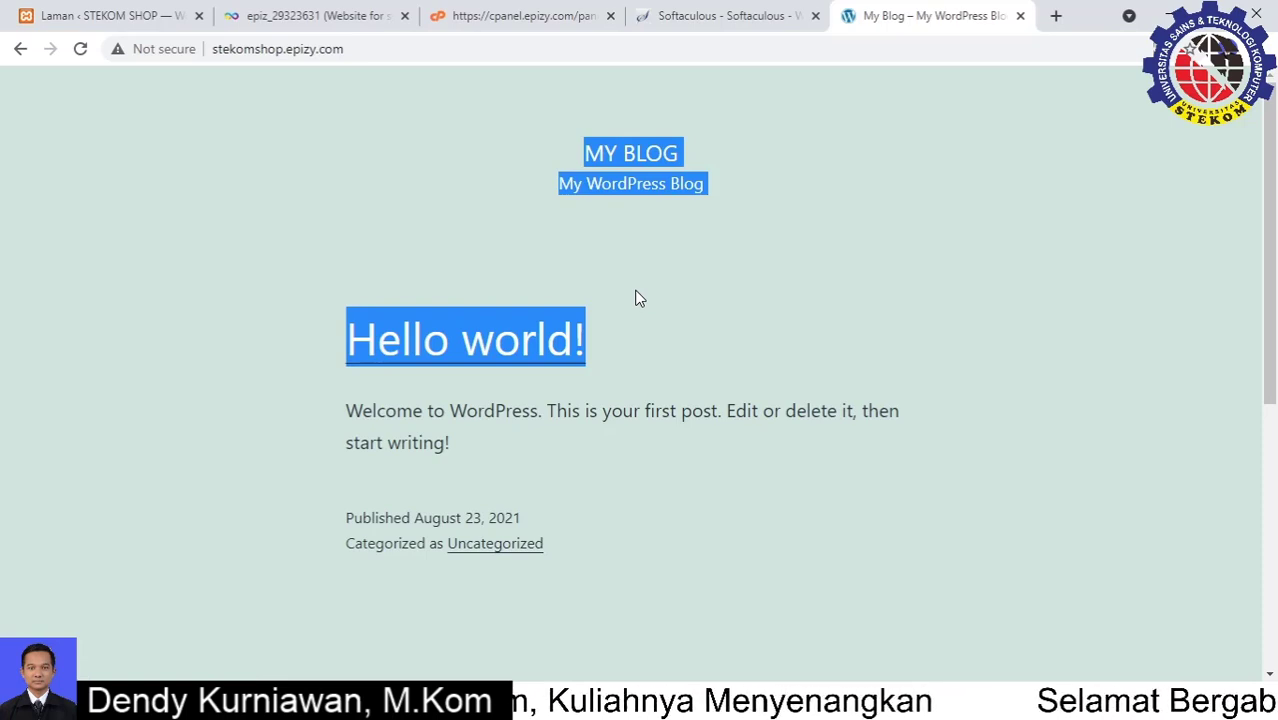
Step: Open the local STEKOM SHOP storefront from its WordPress dashboard in a separate browser tab
click(57, 15)
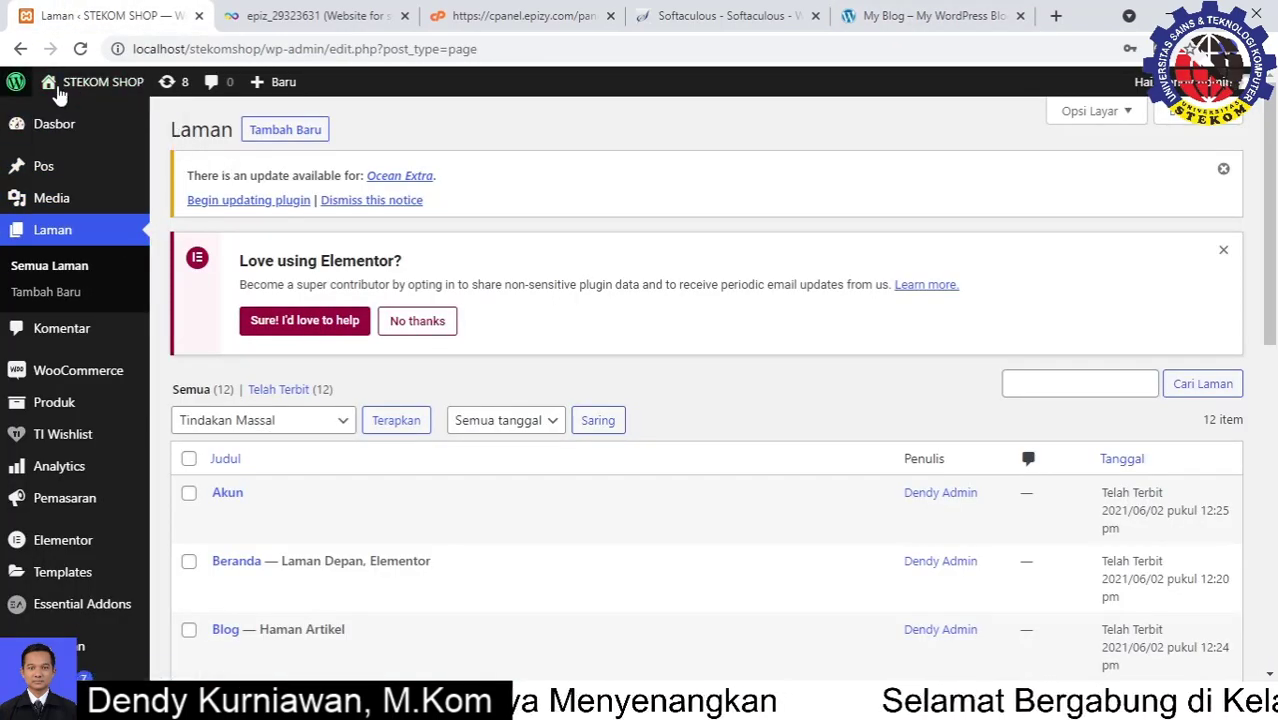
mouse_move(80, 84)
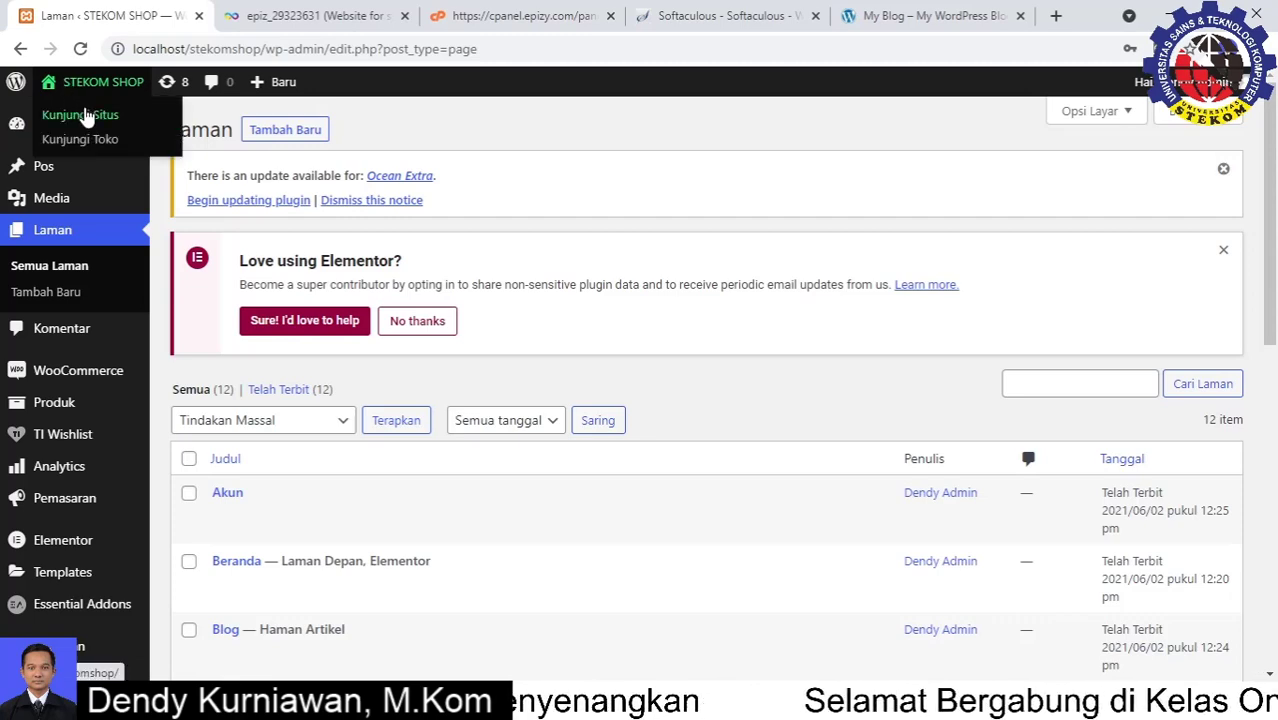
right_click(86, 116)
click(125, 122)
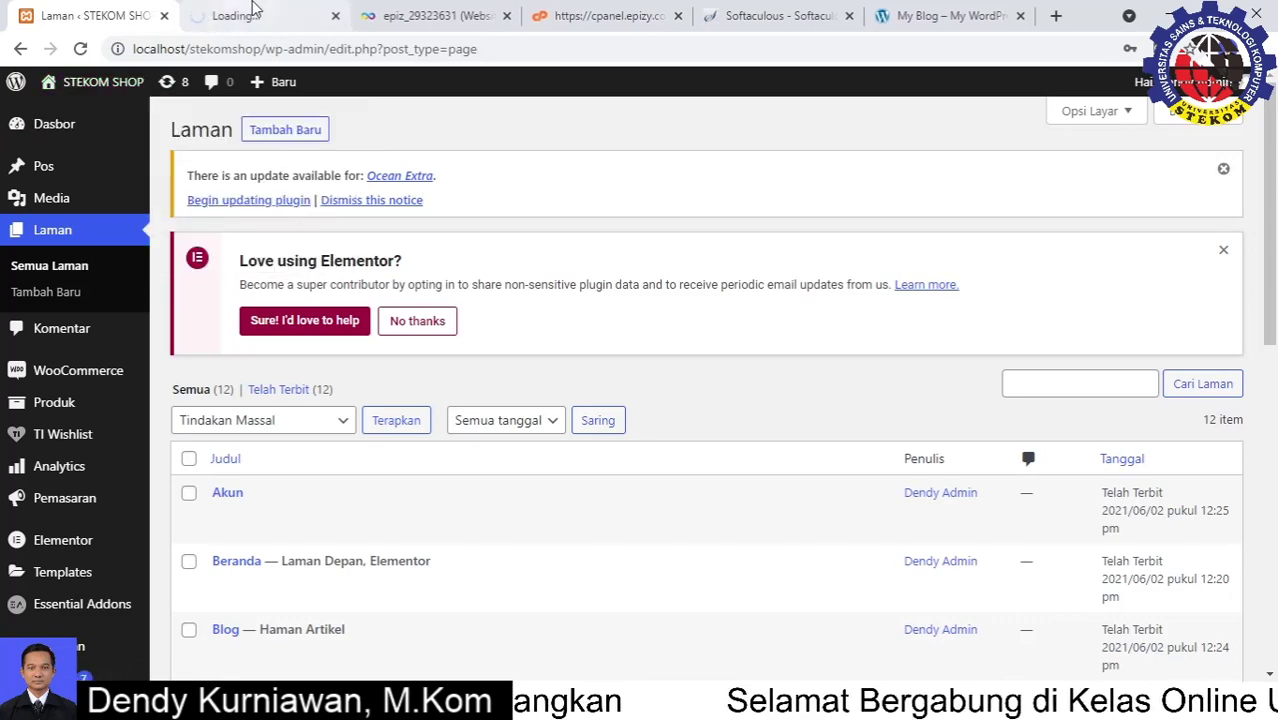
click(255, 8)
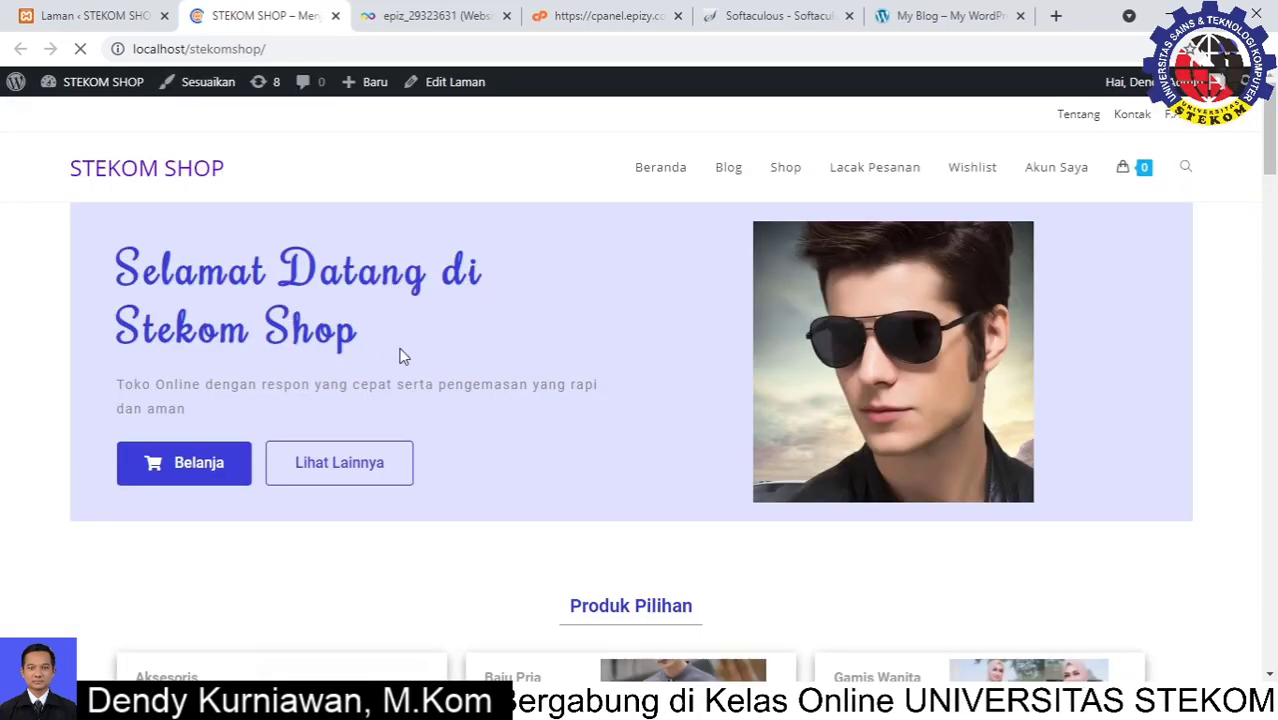
Step: Compare the local STEKOM SHOP storefront and its localhost address with the online blog and the Softaculous installation result page
click(950, 12)
click(716, 20)
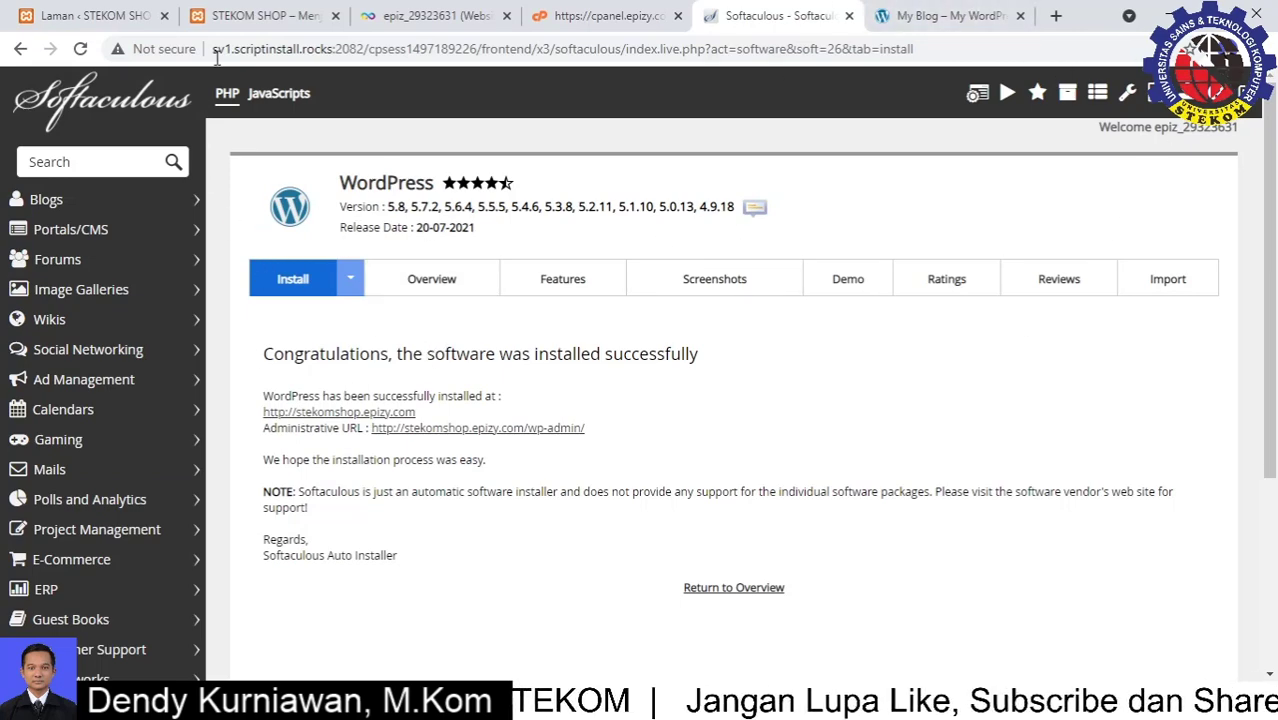
click(255, 15)
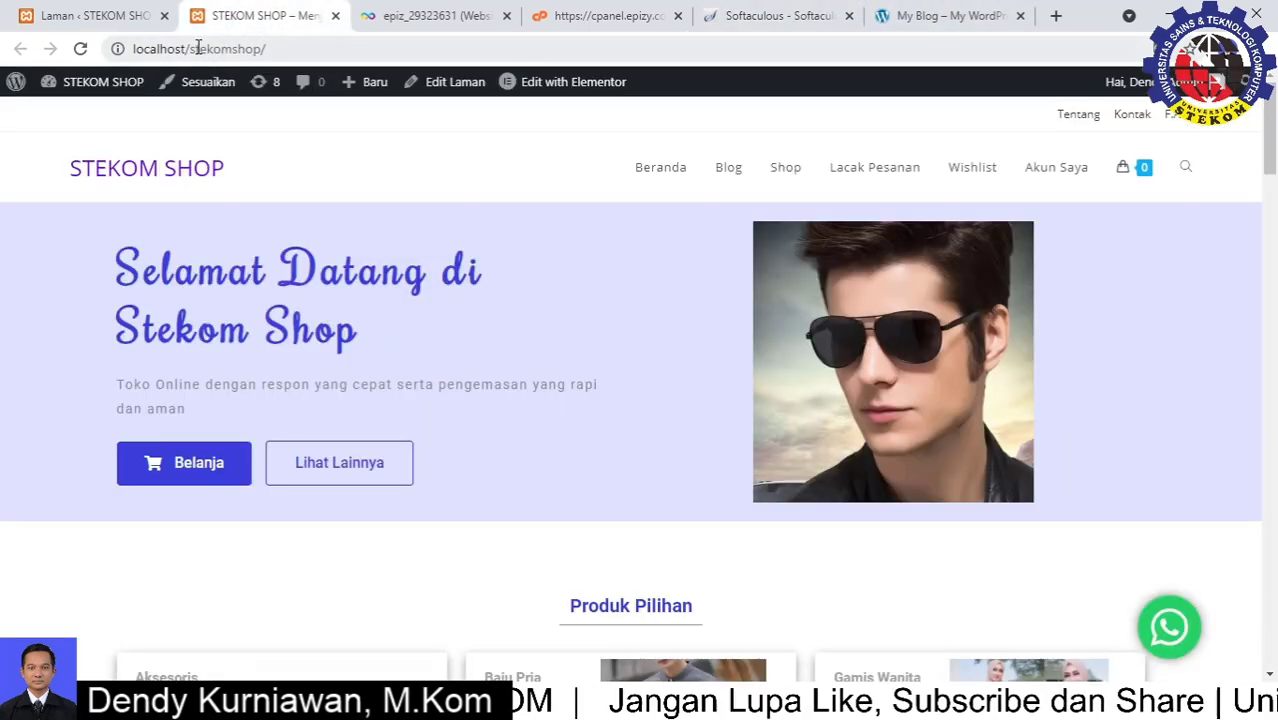
click(790, 14)
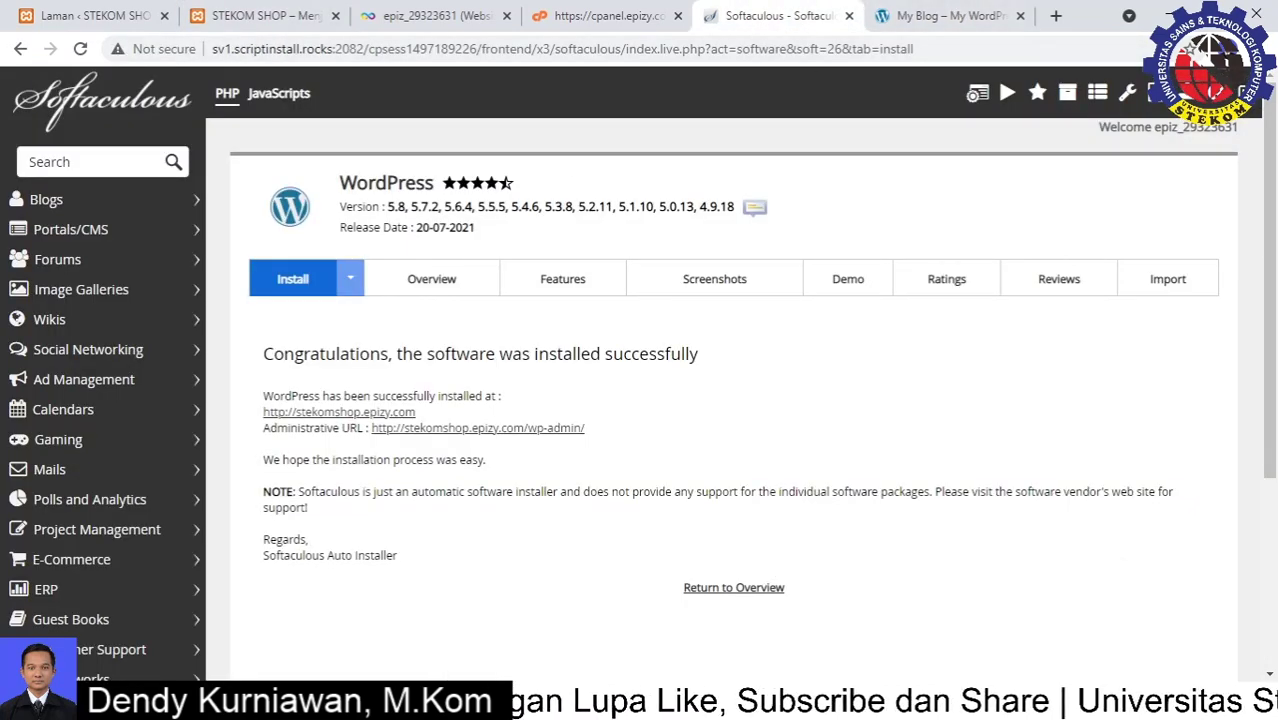
click(255, 15)
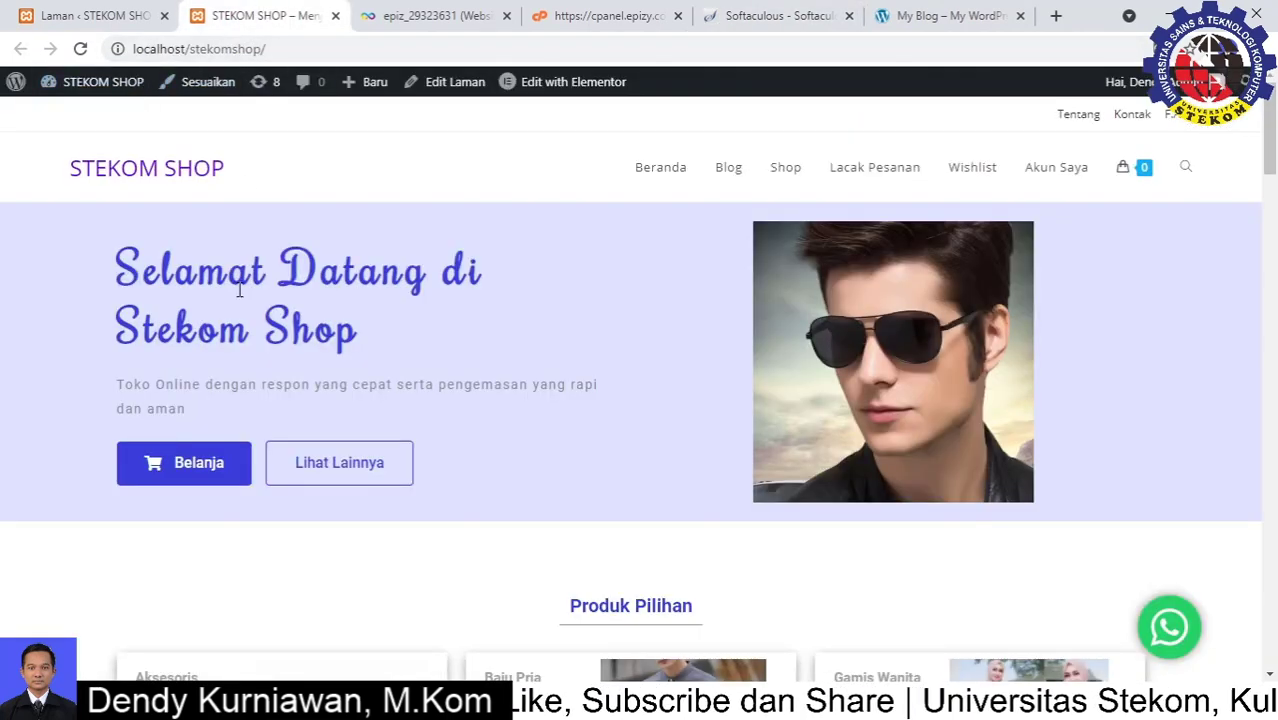
click(236, 45)
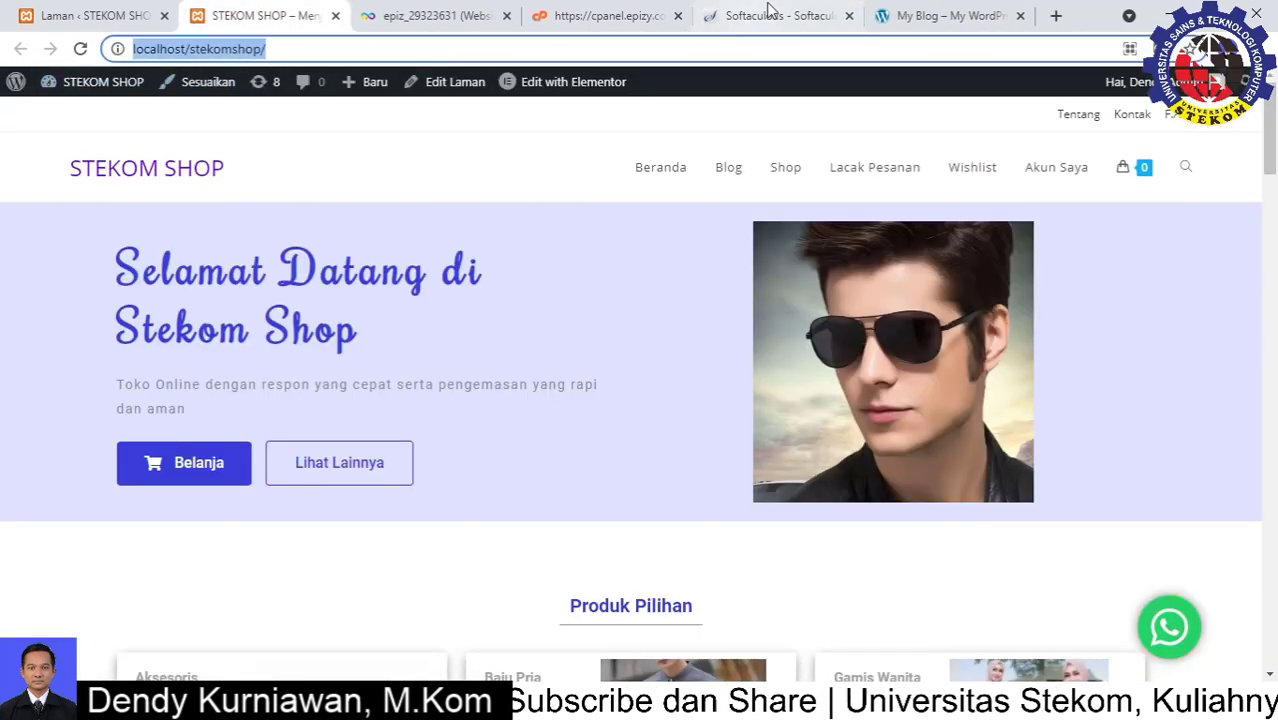
click(770, 15)
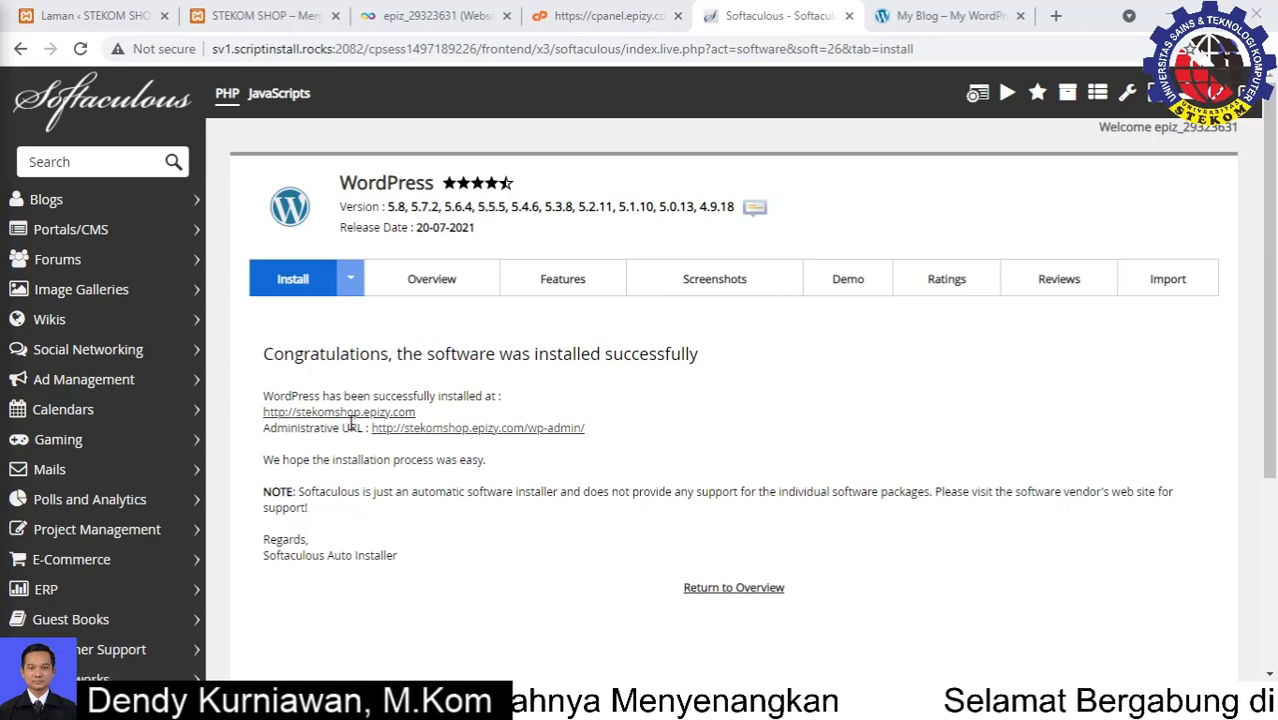
Step: Open the administrative URL stekomshop.epizy.com/wp-admin from the Softaculous result page and look over the WordPress dashboard
drag(305, 428, 360, 429)
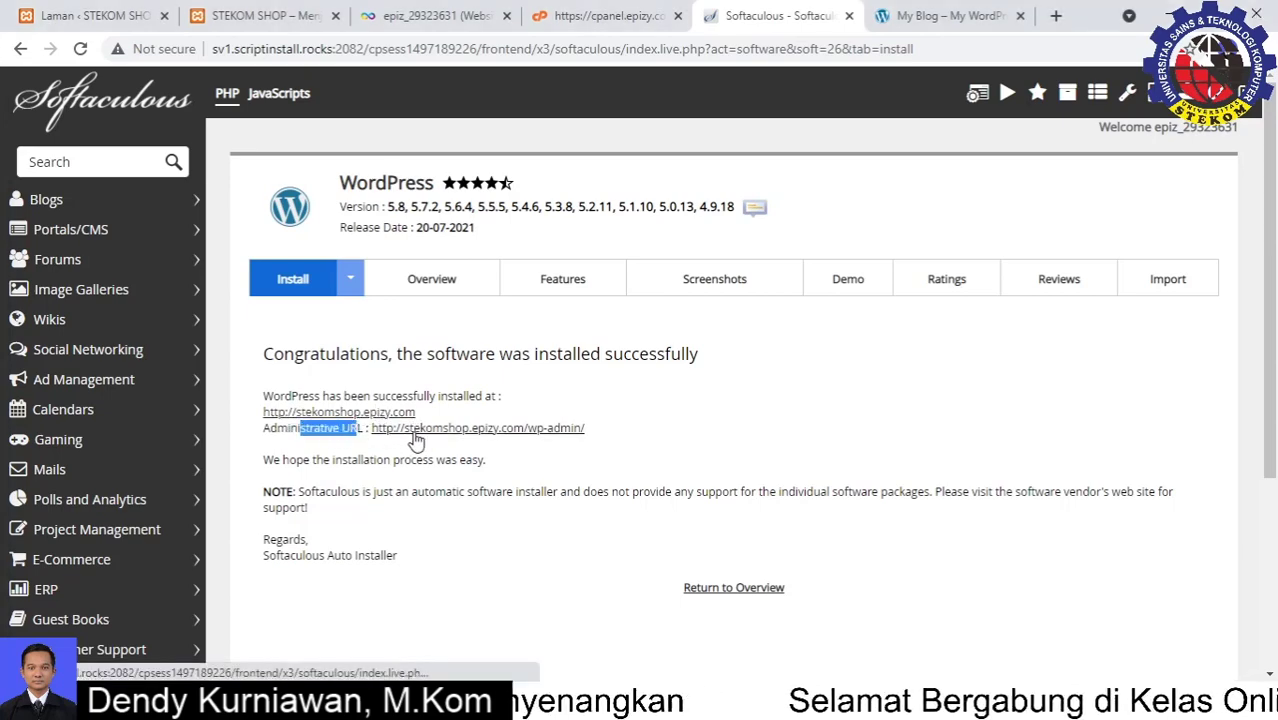
click(440, 433)
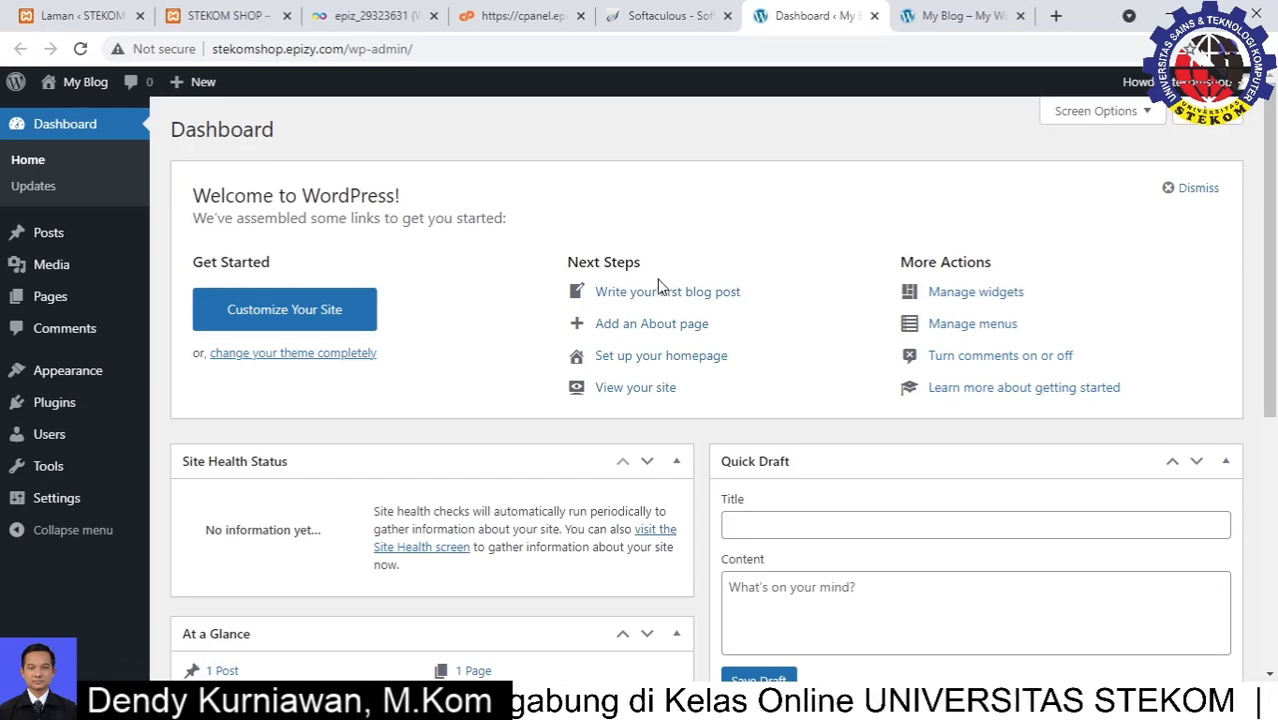
scroll(432, 306, down, 1)
scroll(435, 307, down, 2)
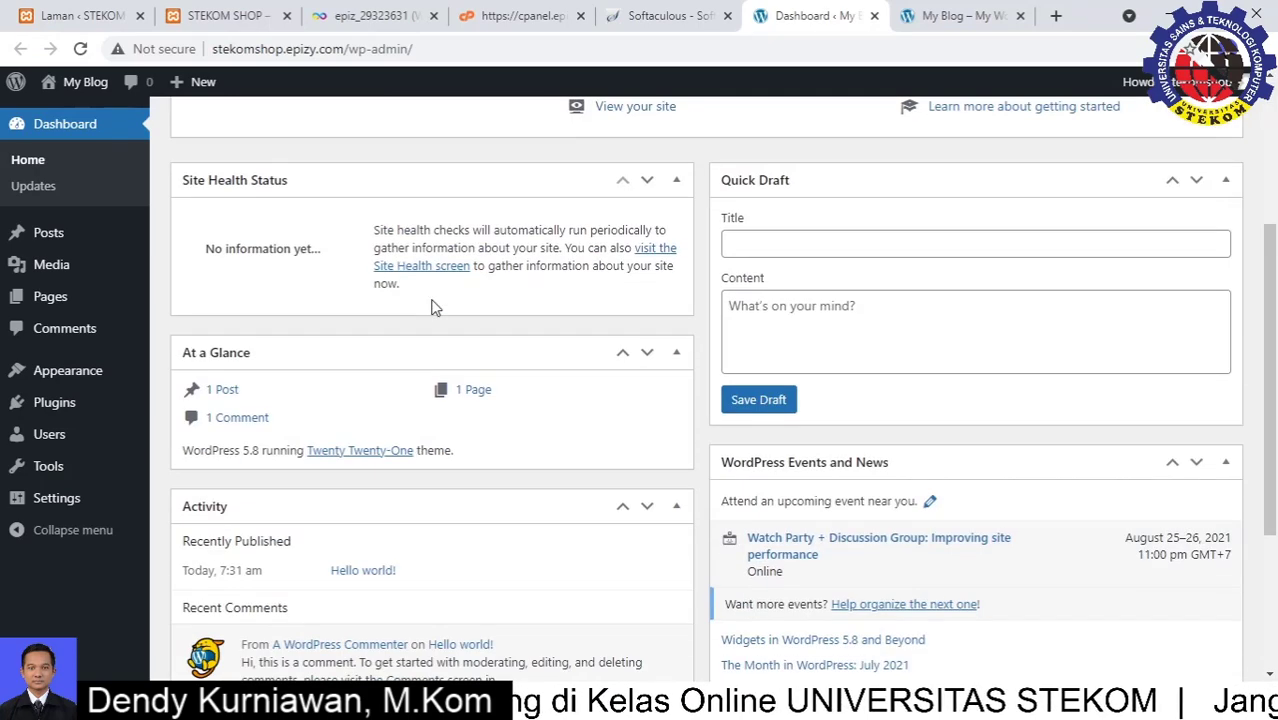
scroll(435, 307, up, 3)
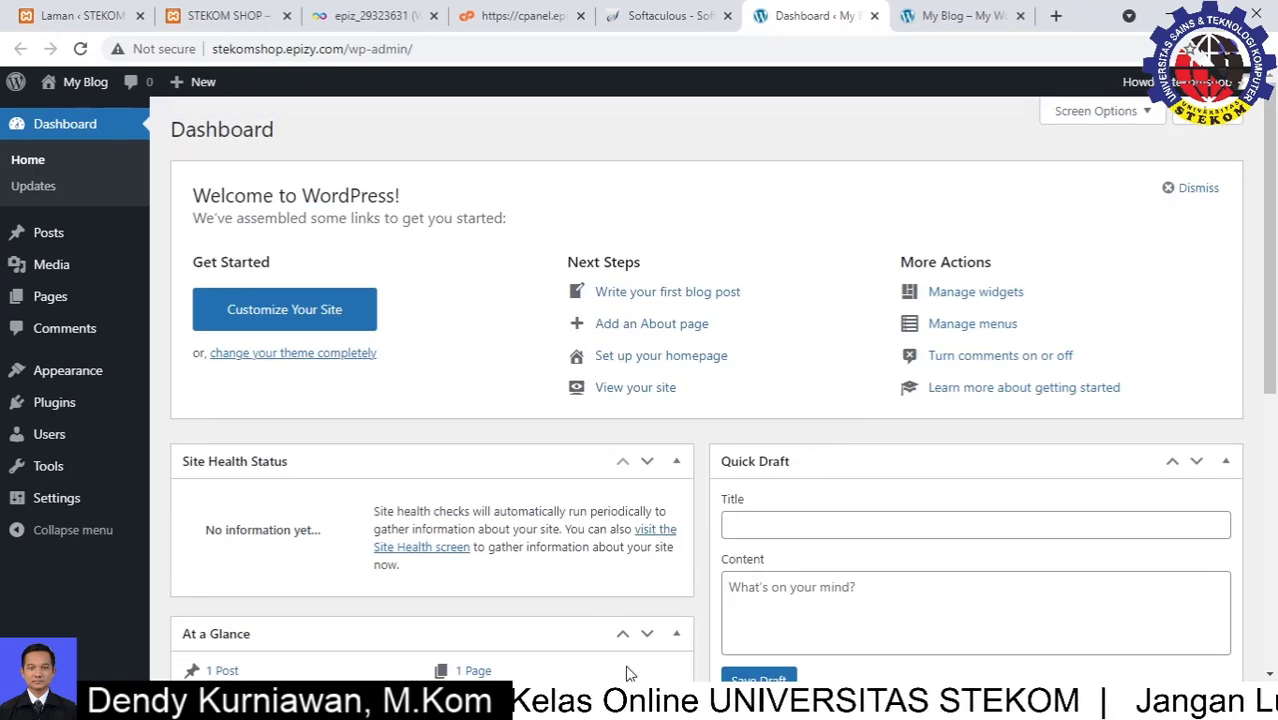
Step: Check the admin username and password in the Notepad notes and return to the online WordPress dashboard
key(alt+Tab)
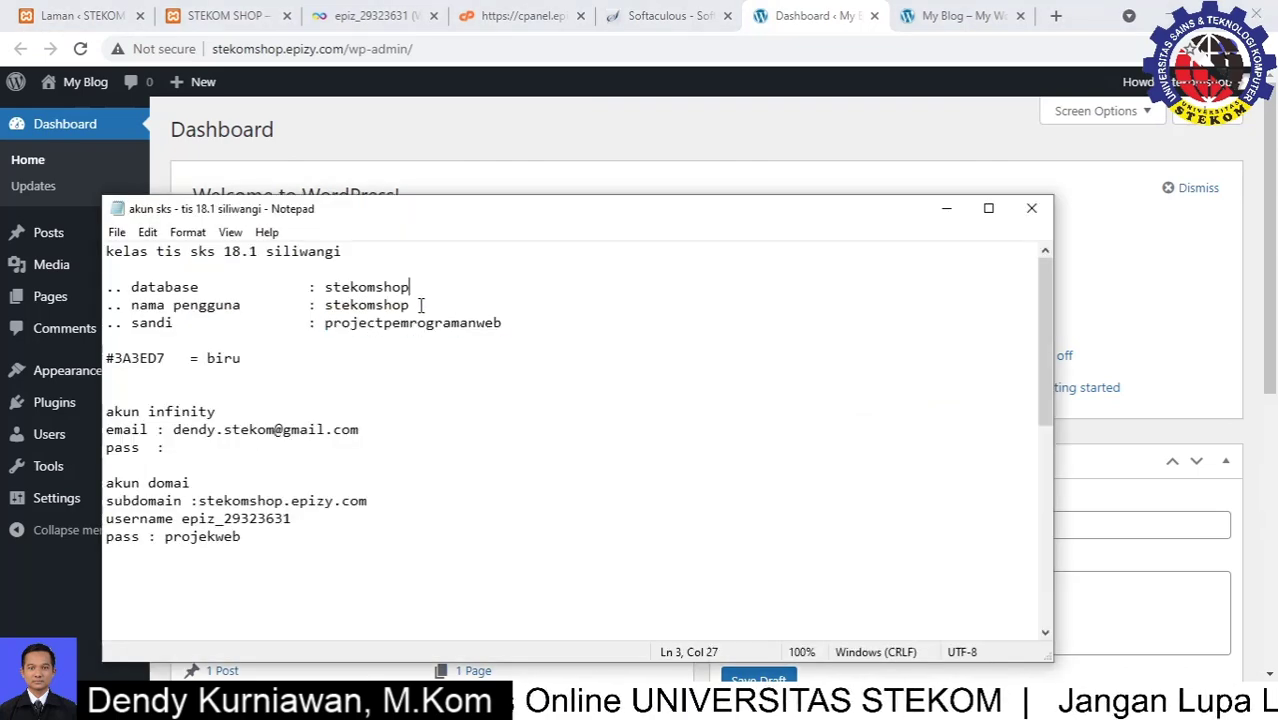
drag(420, 305, 310, 305)
drag(505, 323, 370, 313)
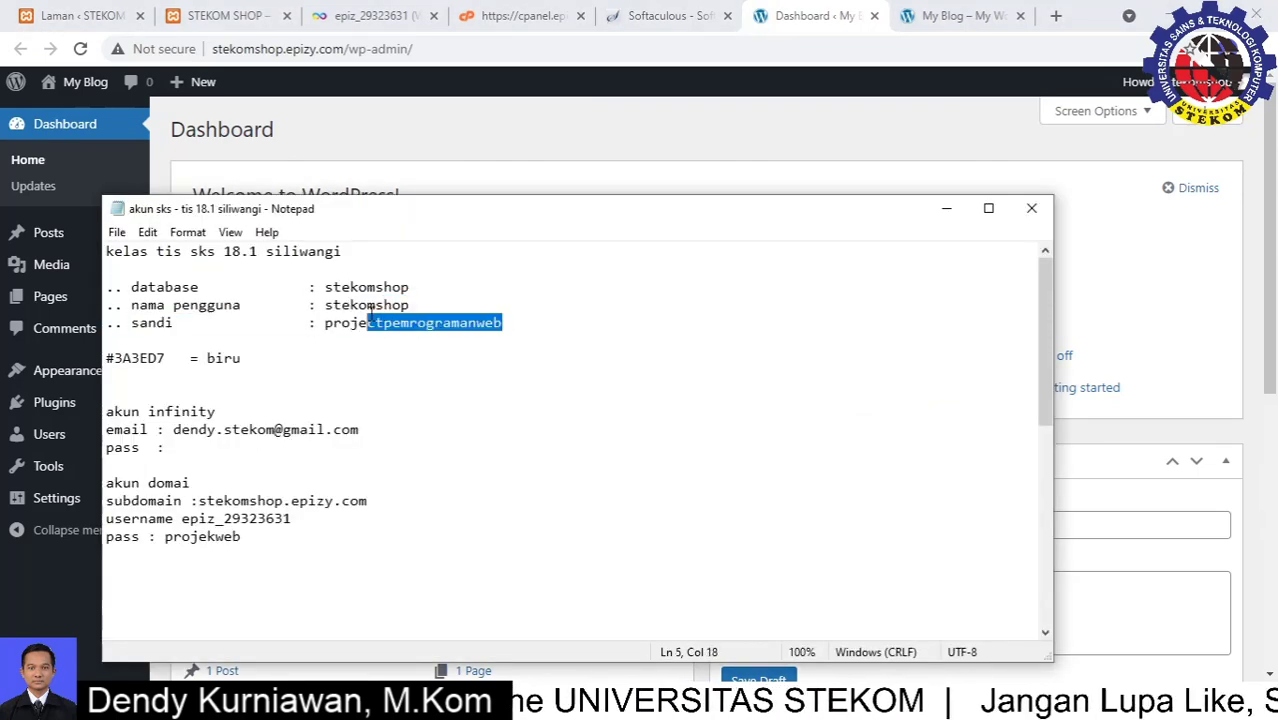
click(793, 20)
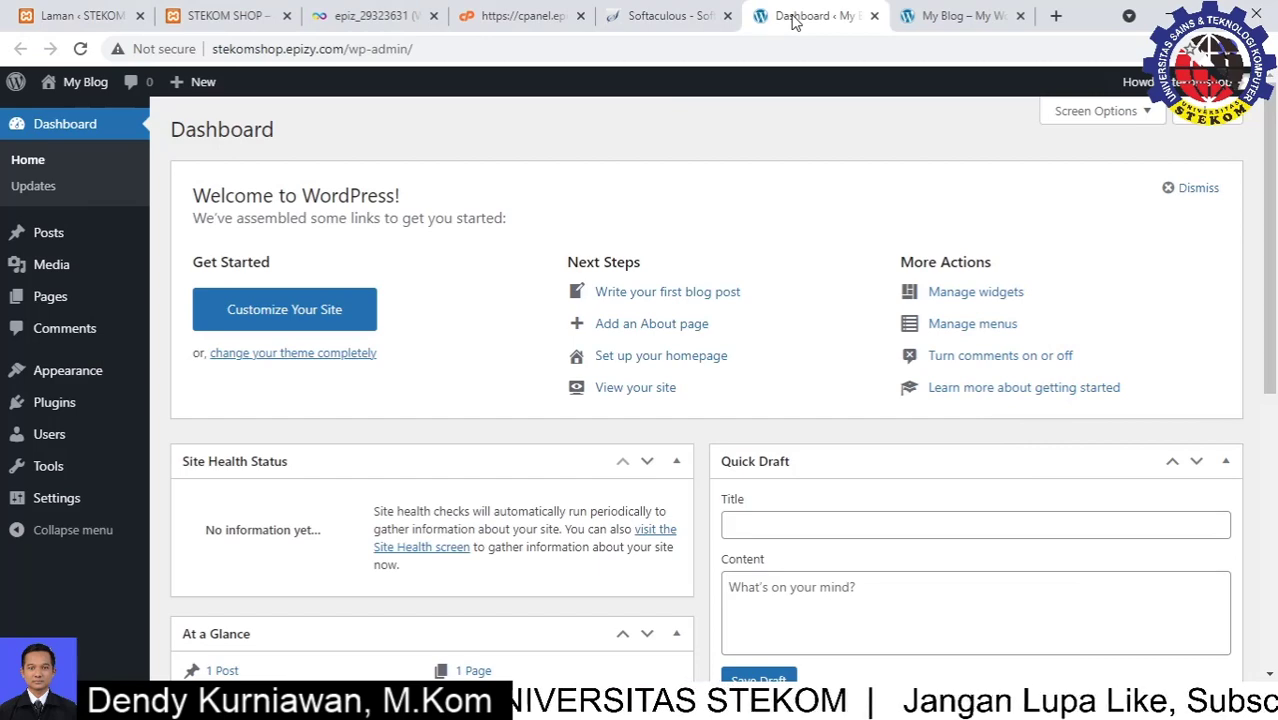
Step: Review the Softaculous installation result, the online dashboard and the local STEKOM SHOP storefront
click(665, 16)
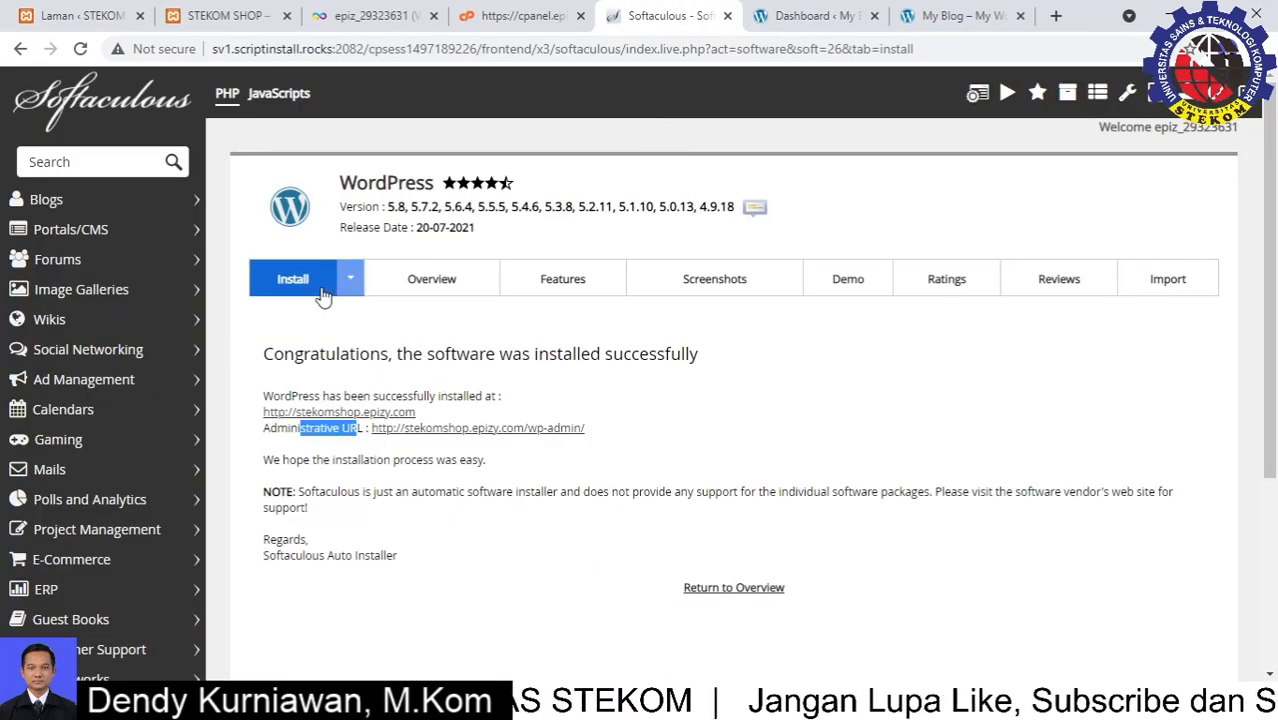
click(797, 14)
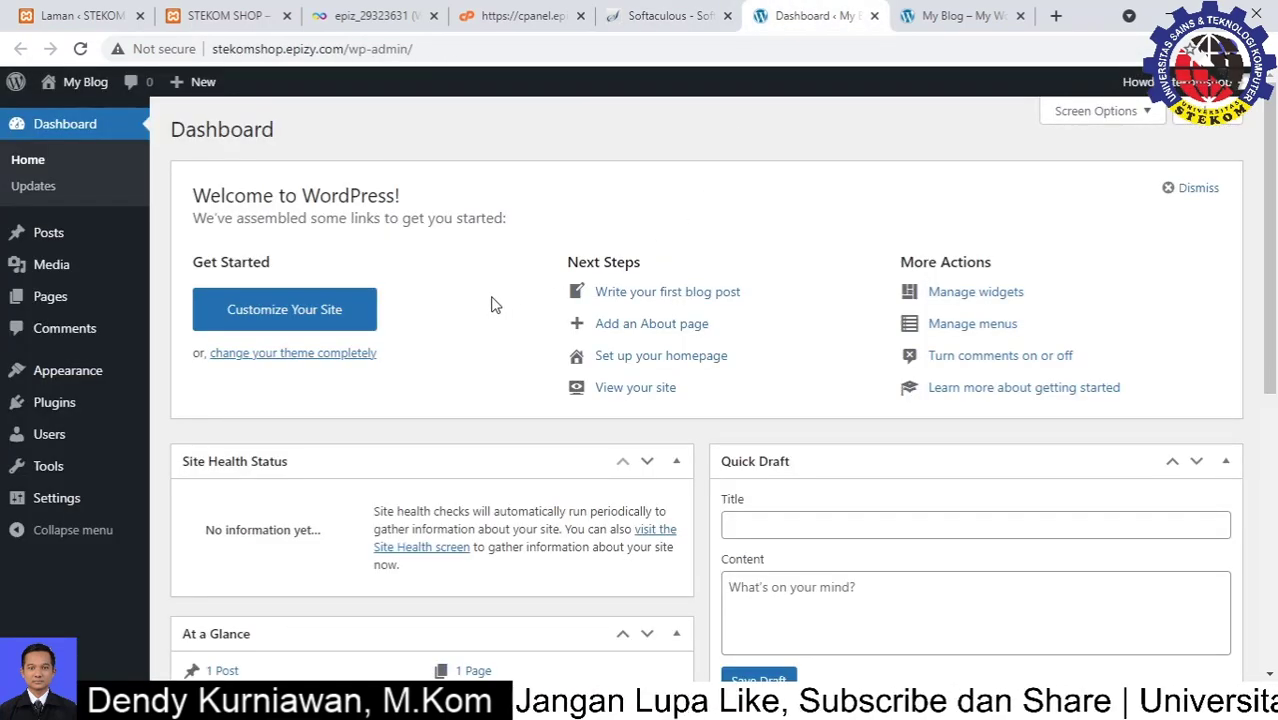
click(240, 14)
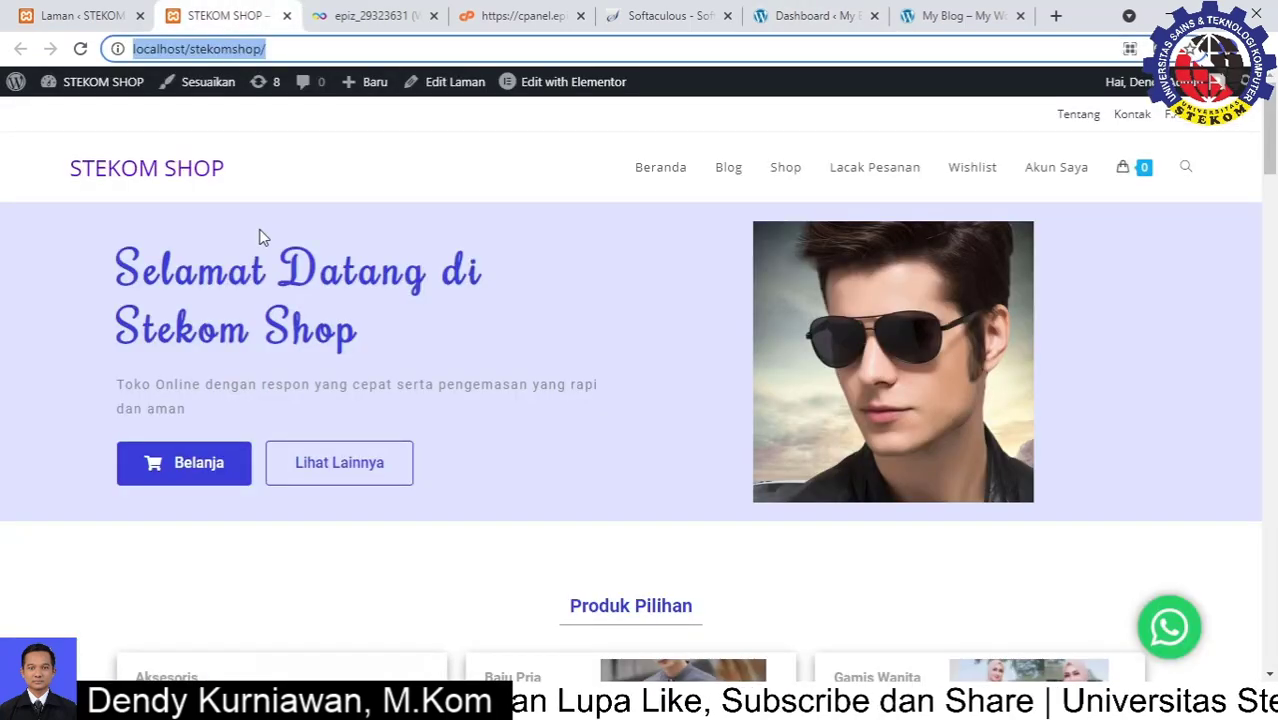
Step: Open the page for adding new plugins on the stekomshop.epizy.com WordPress site
click(826, 12)
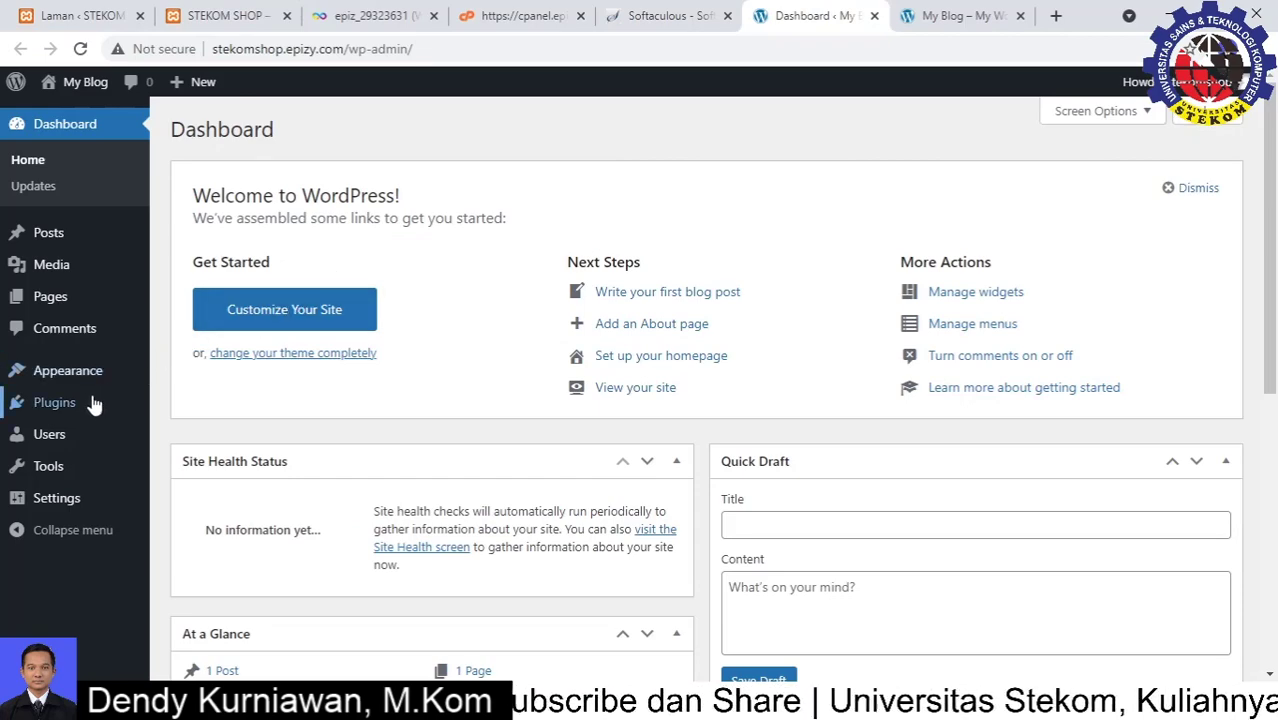
mouse_move(86, 404)
click(184, 431)
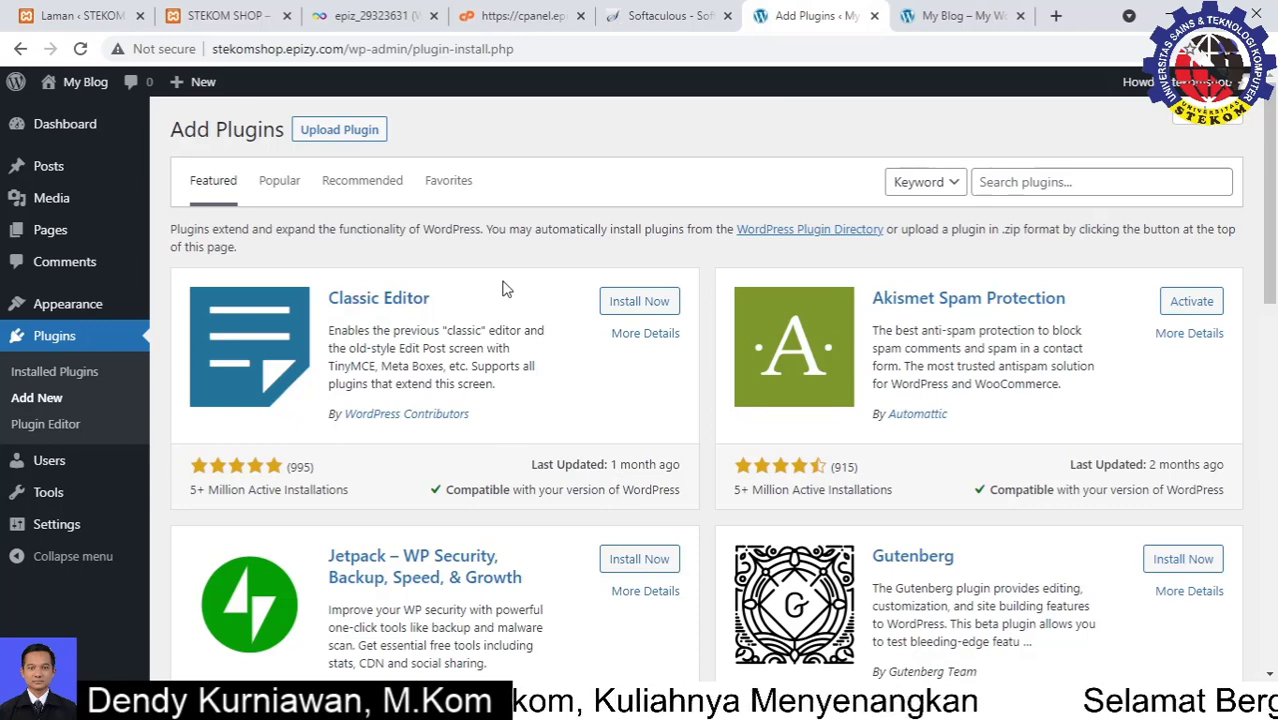
Step: Open the page for adding new plugins in the local STEKOM SHOP WordPress dashboard
click(219, 15)
click(75, 14)
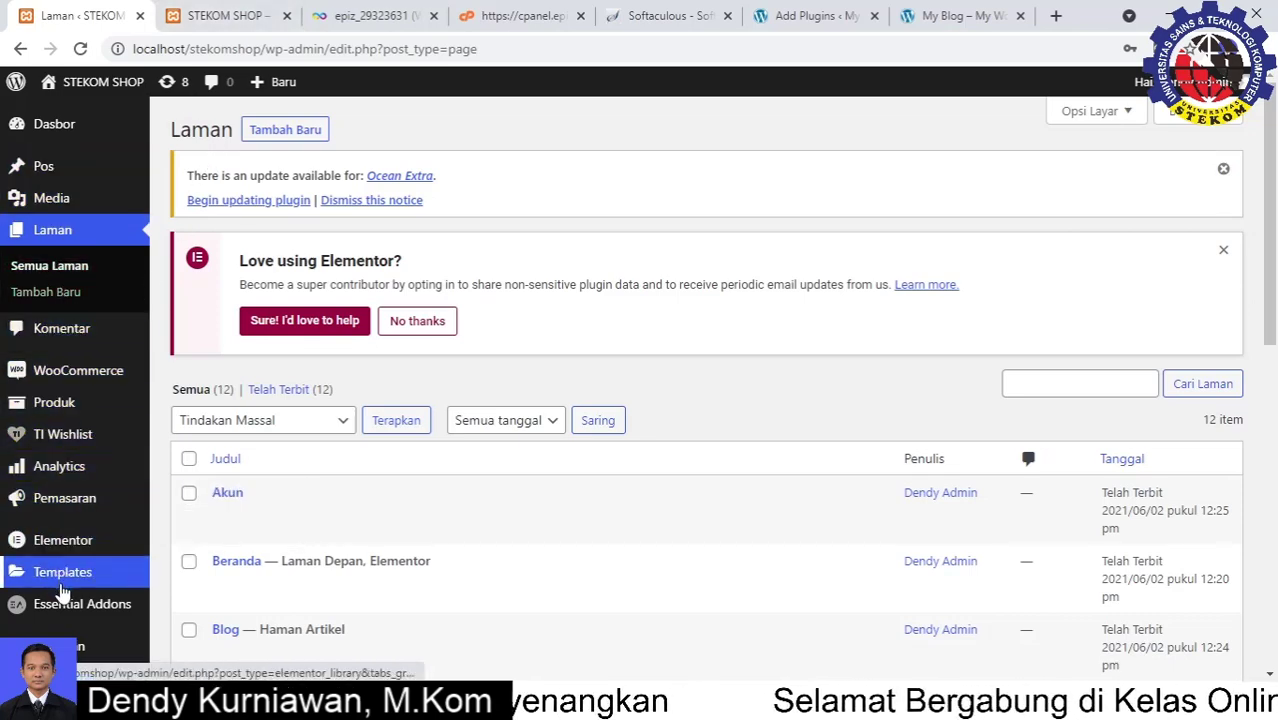
scroll(63, 583, down, 2)
mouse_move(80, 527)
mouse_move(62, 491)
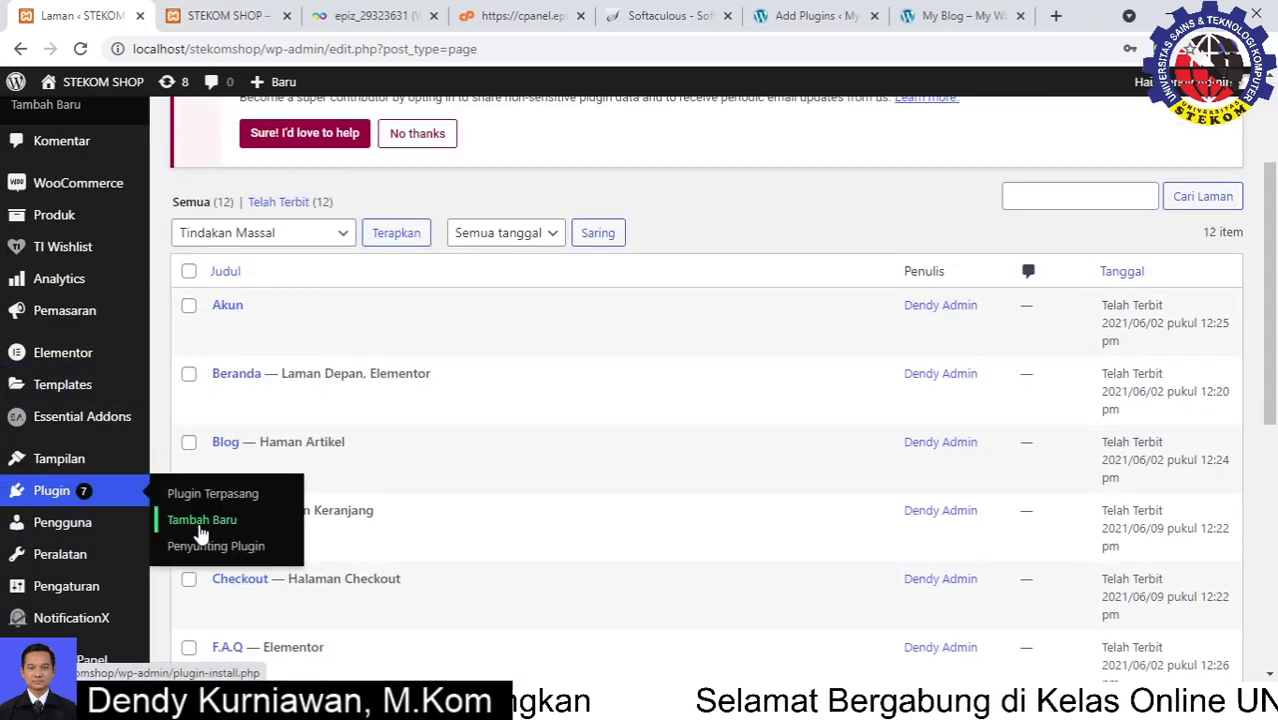
click(201, 531)
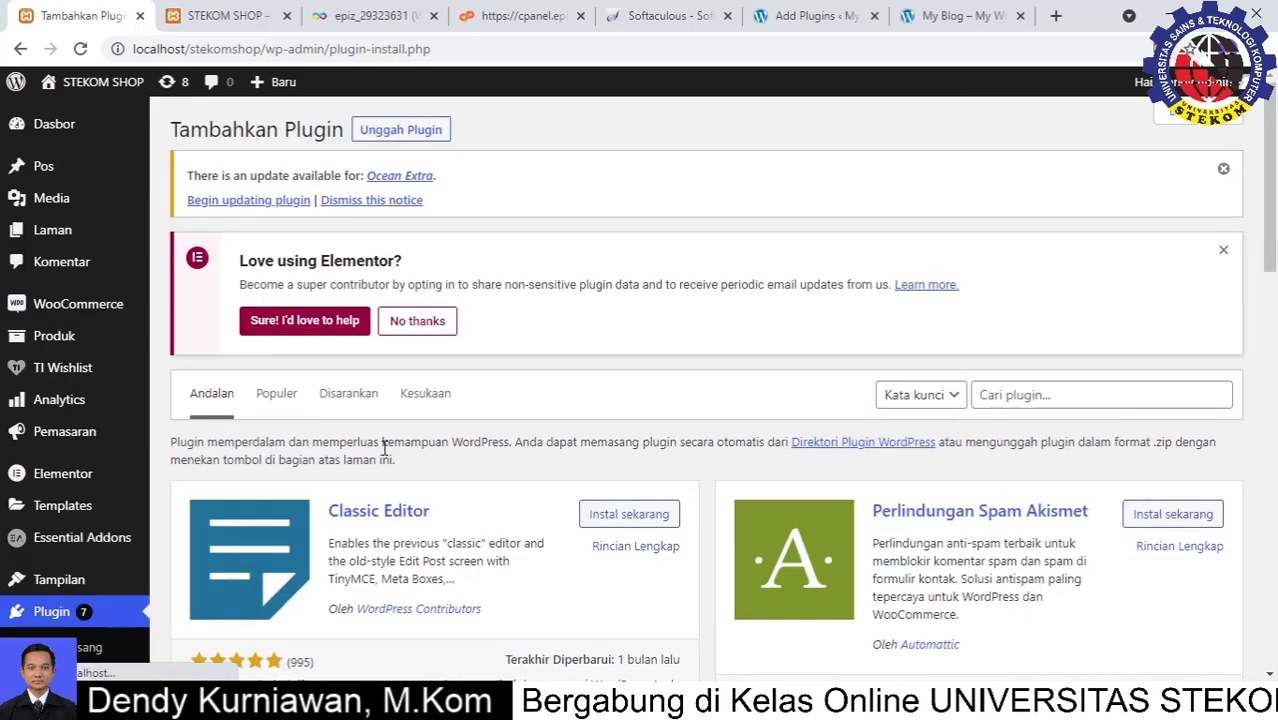
Step: Search the local site's plugin directory for "migration" and look through the plugins listed
click(1065, 394)
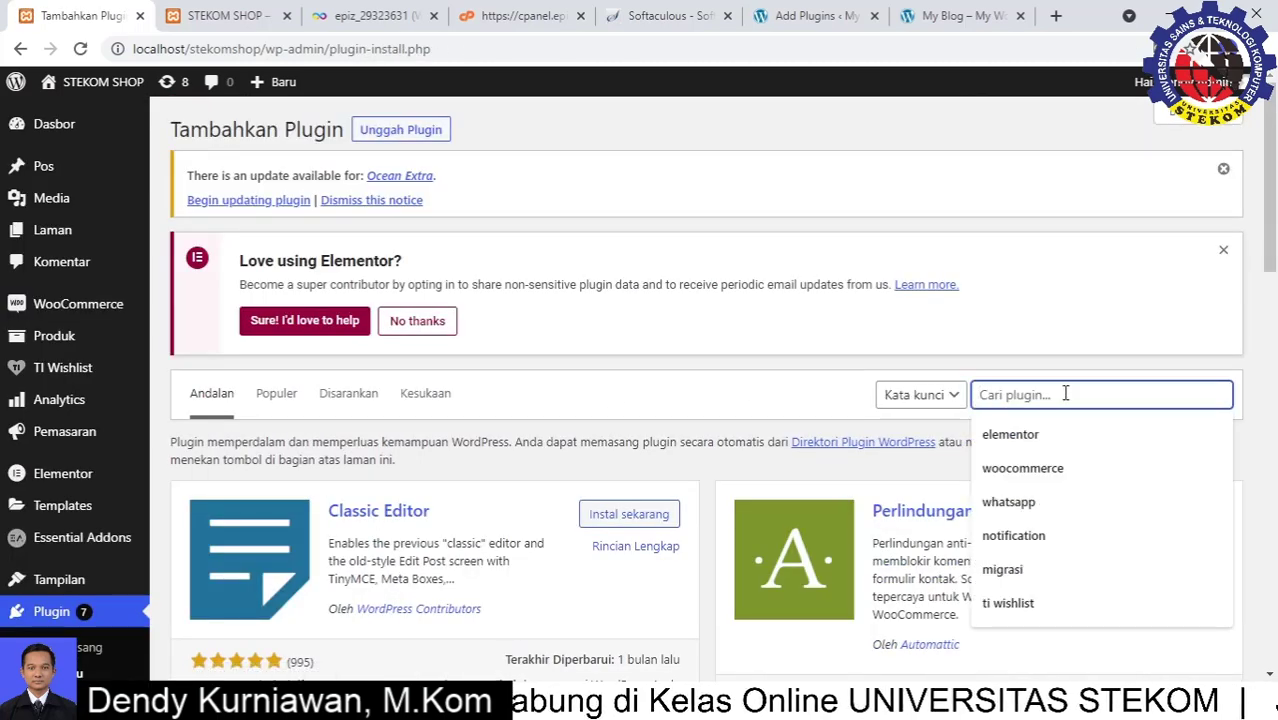
text(mi)
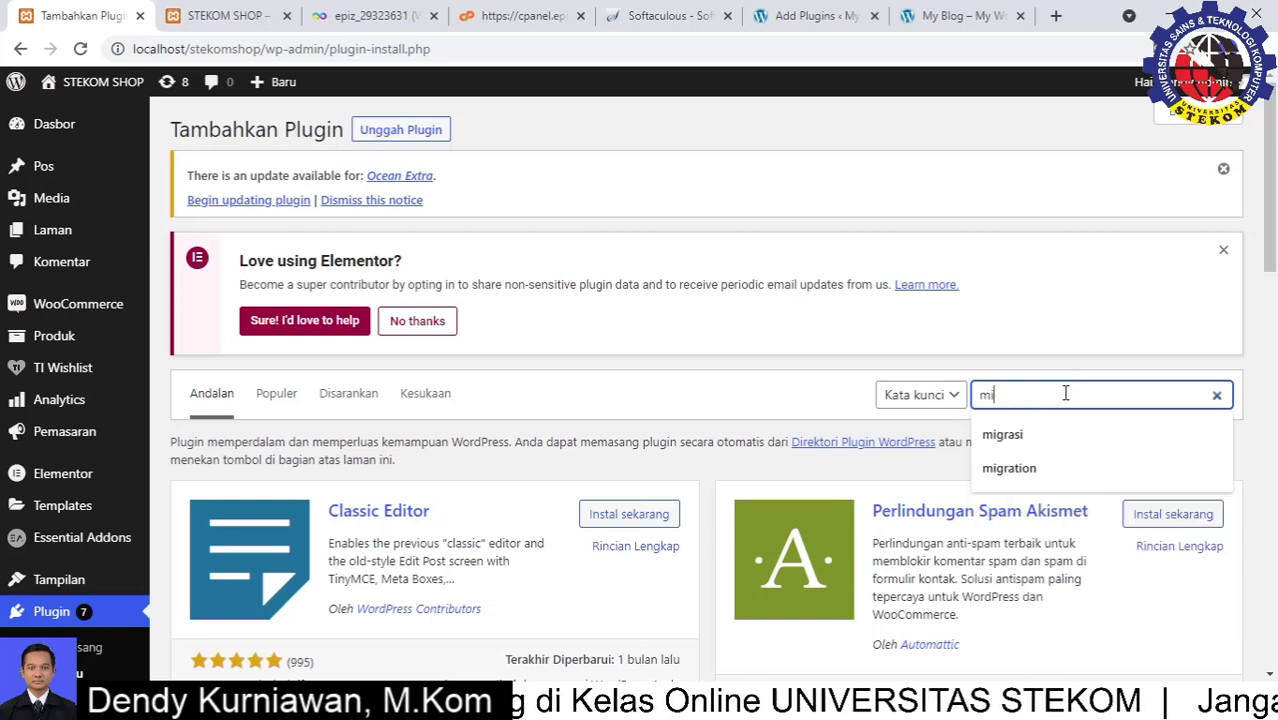
text(gra)
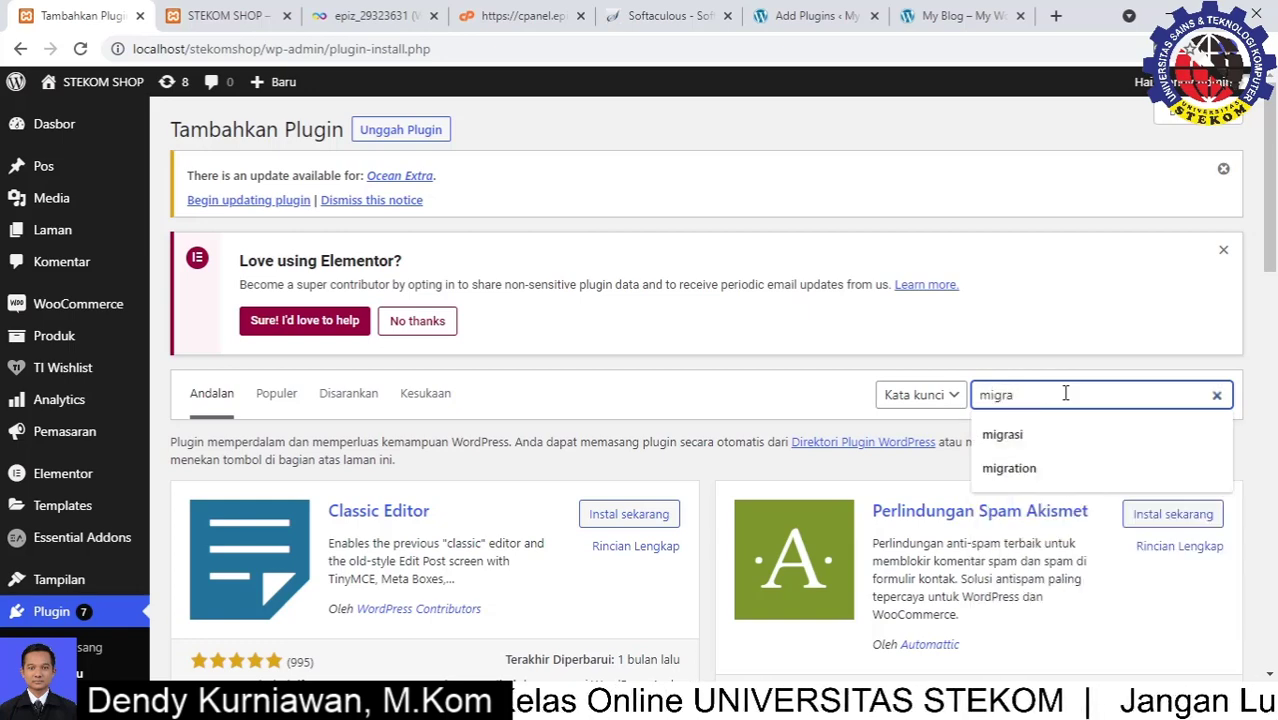
text(tion)
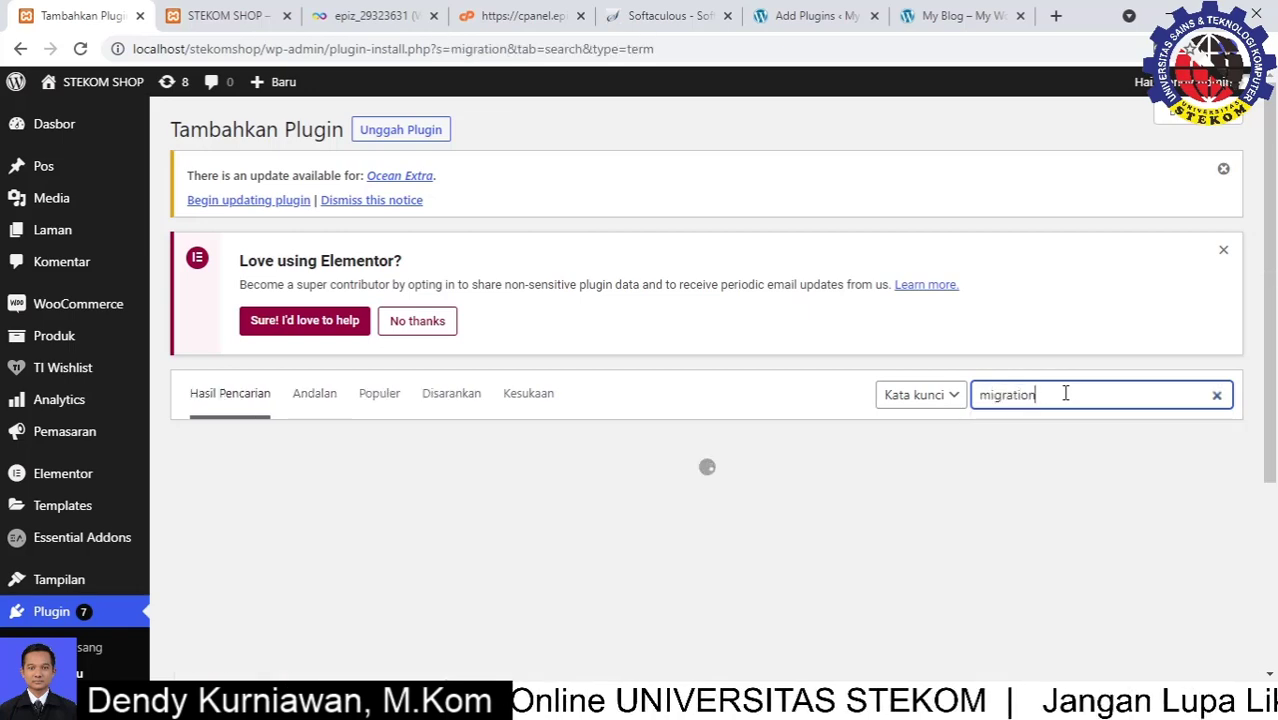
scroll(810, 394, down, 2)
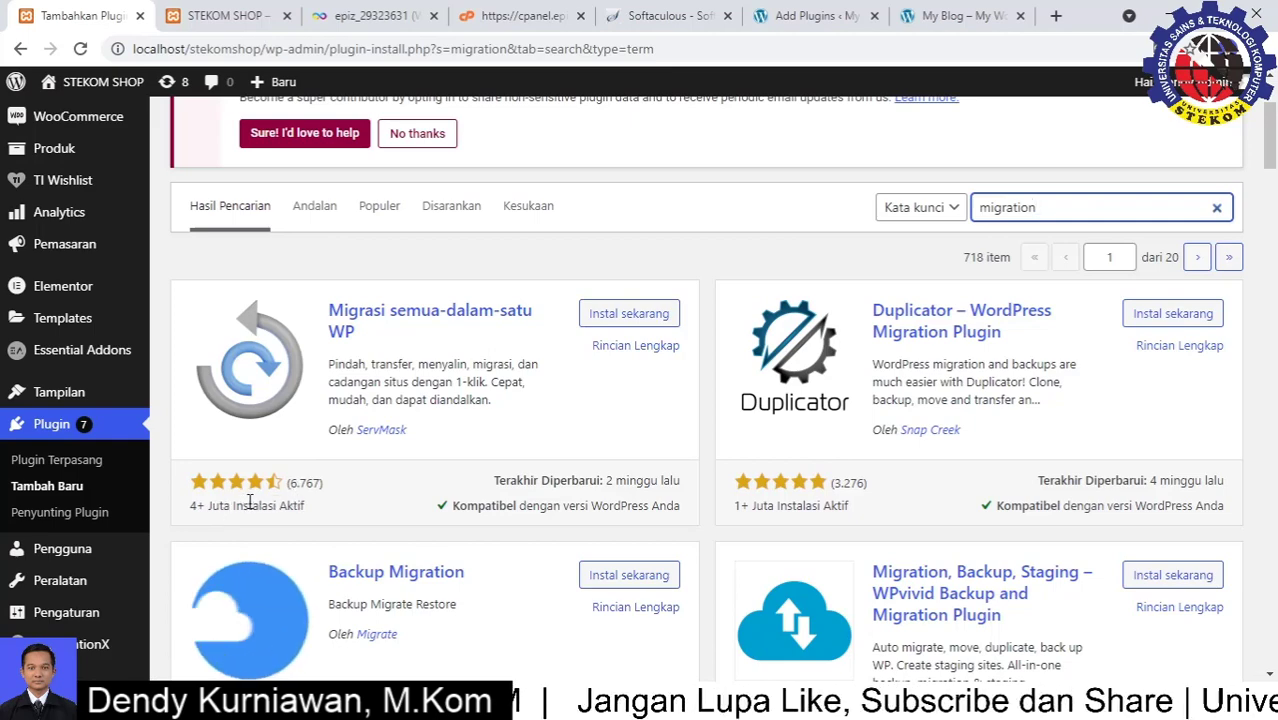
Step: Install and activate the "Migrasi semua-dalam-satu WP" plugin by ServMask on the local STEKOM SHOP site
click(629, 314)
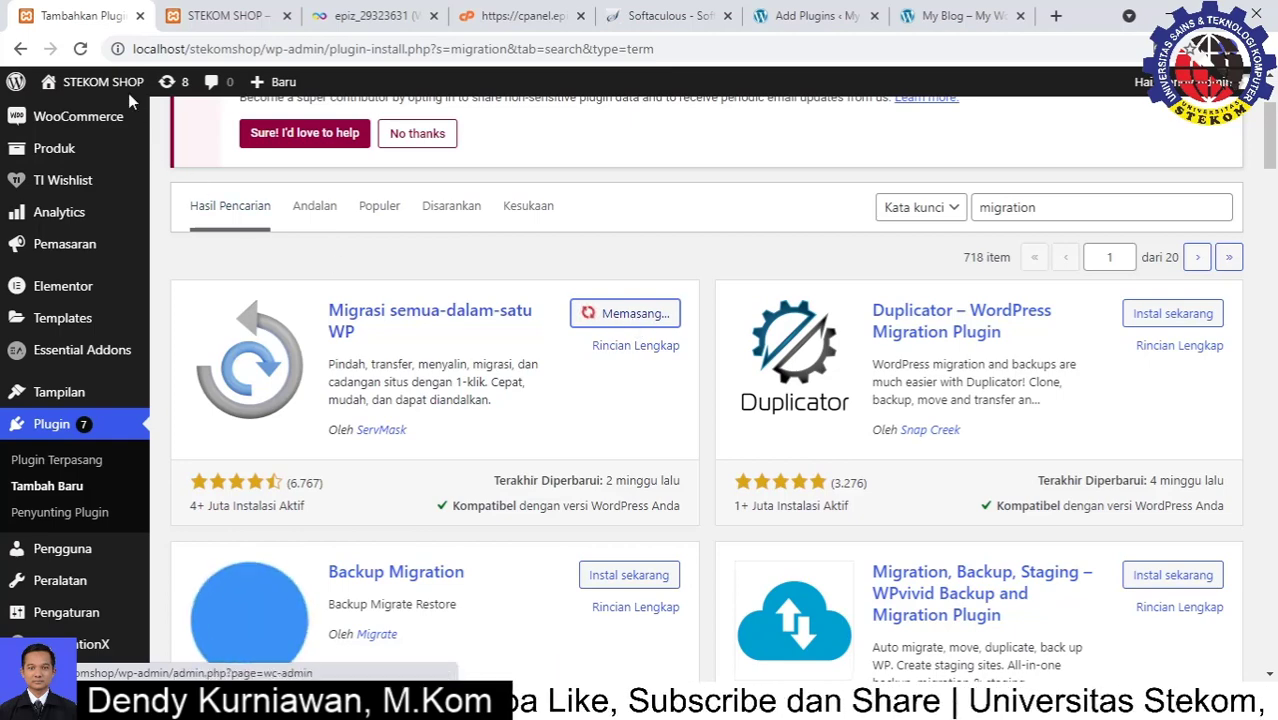
click(176, 48)
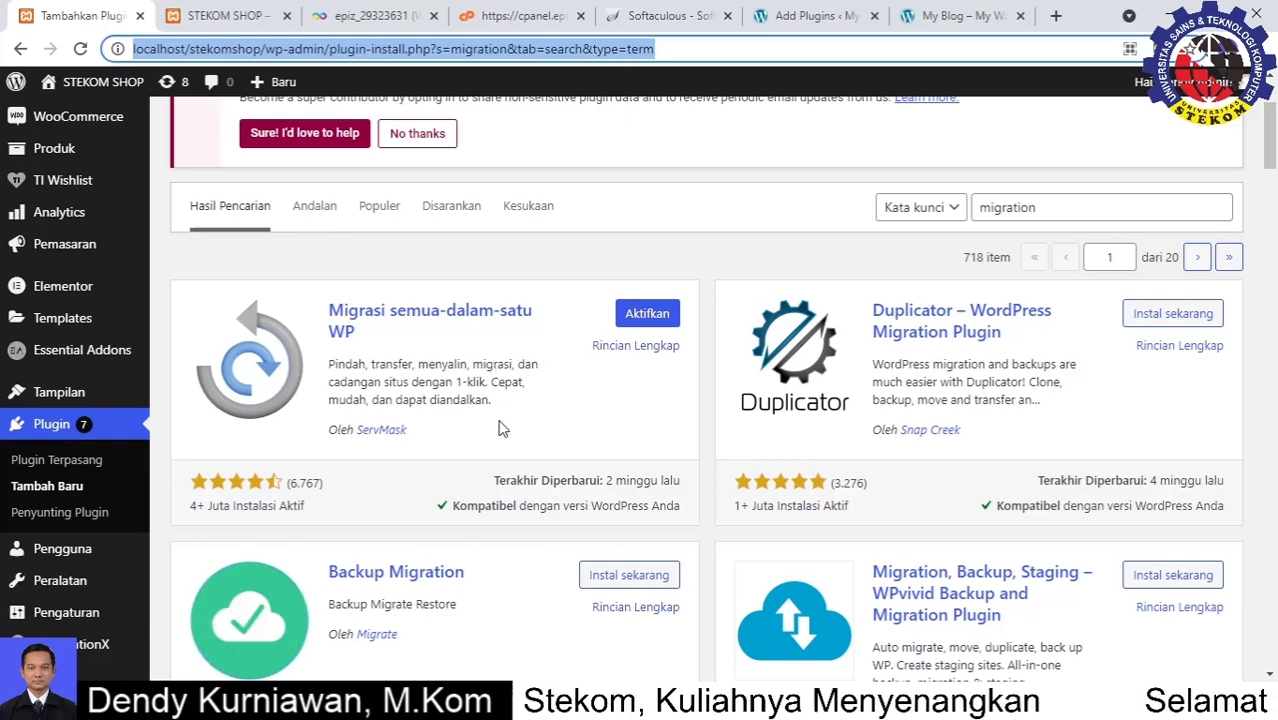
click(634, 317)
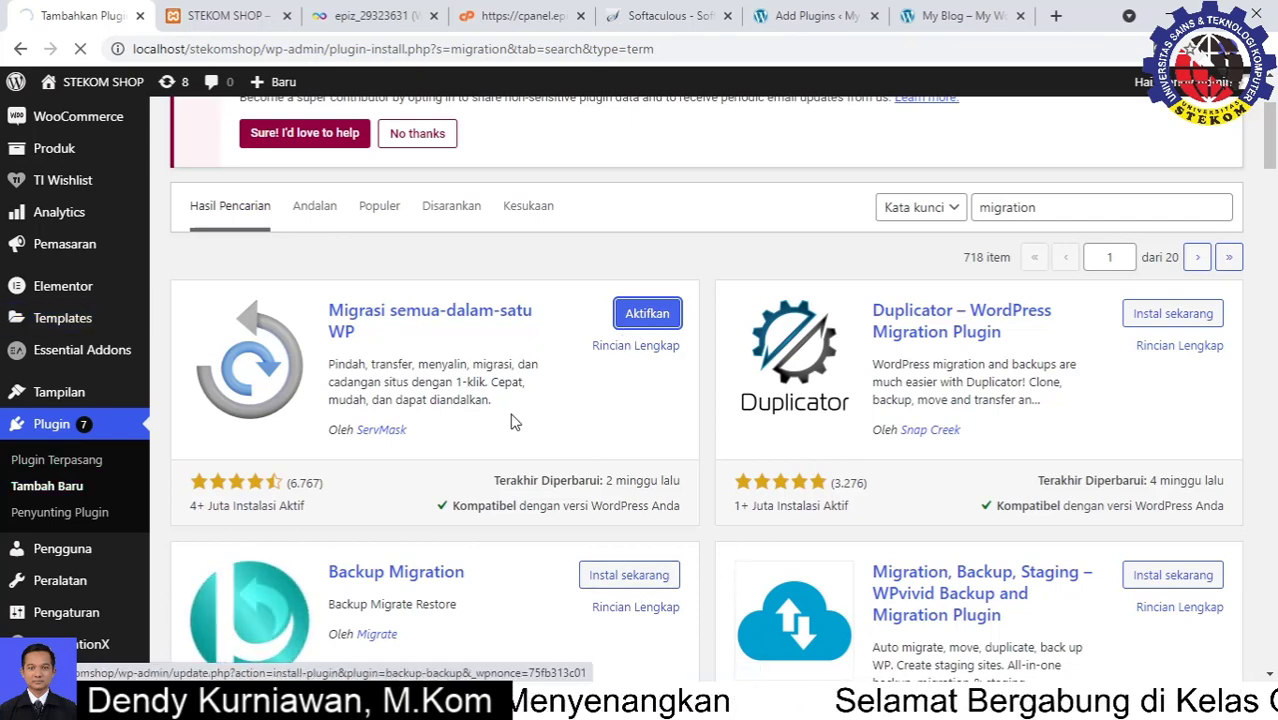
Step: Open the Export page of All-in-One WP Migration on the local STEKOM SHOP site
scroll(516, 422, down, 1)
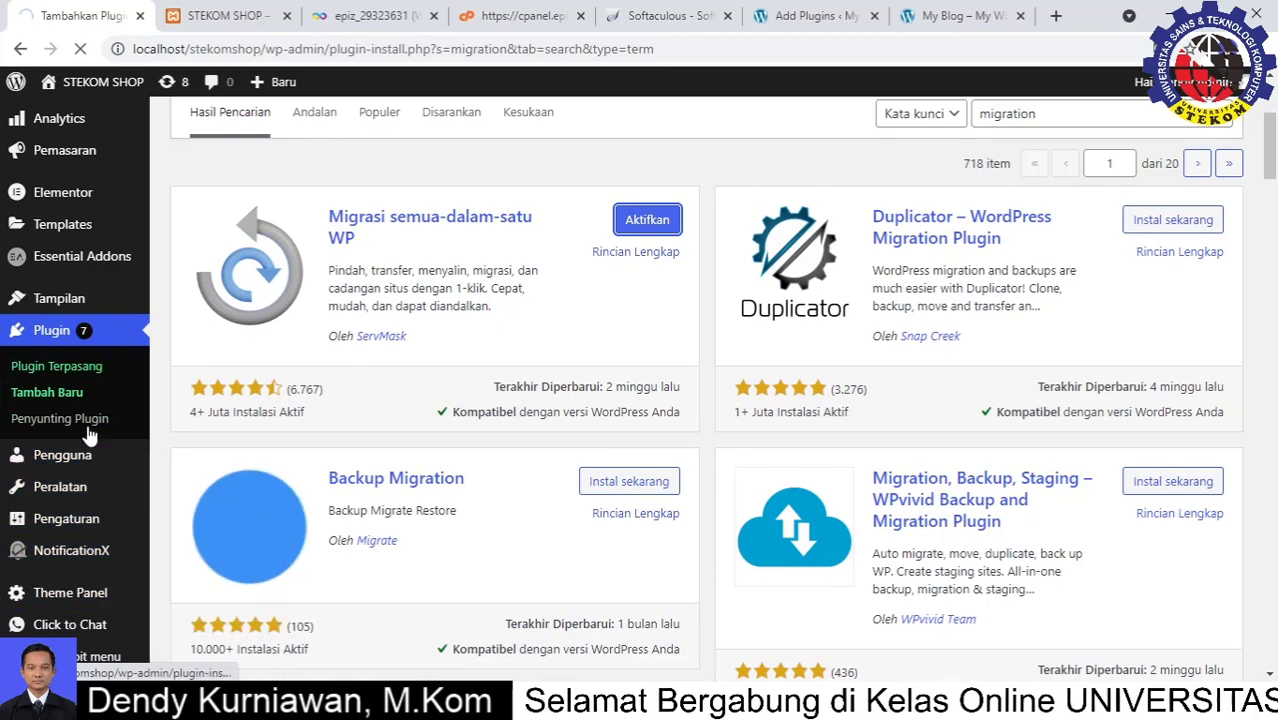
mouse_move(88, 500)
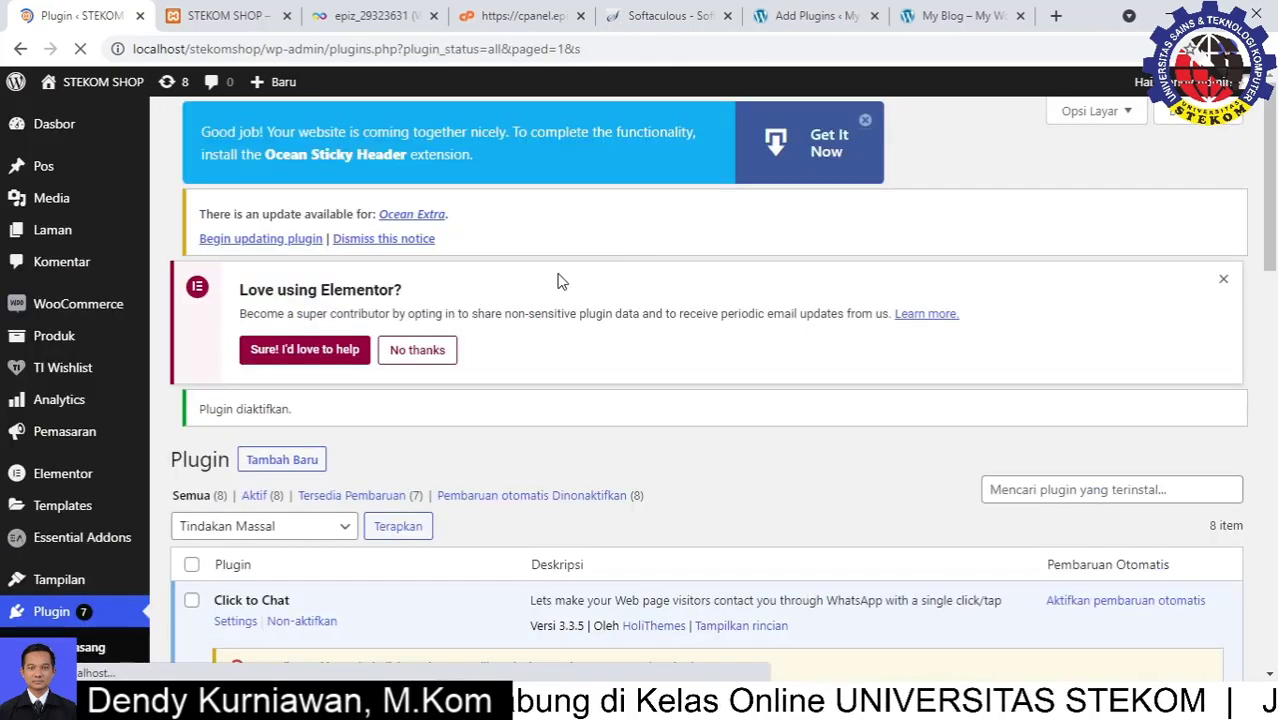
scroll(352, 316, down, 2)
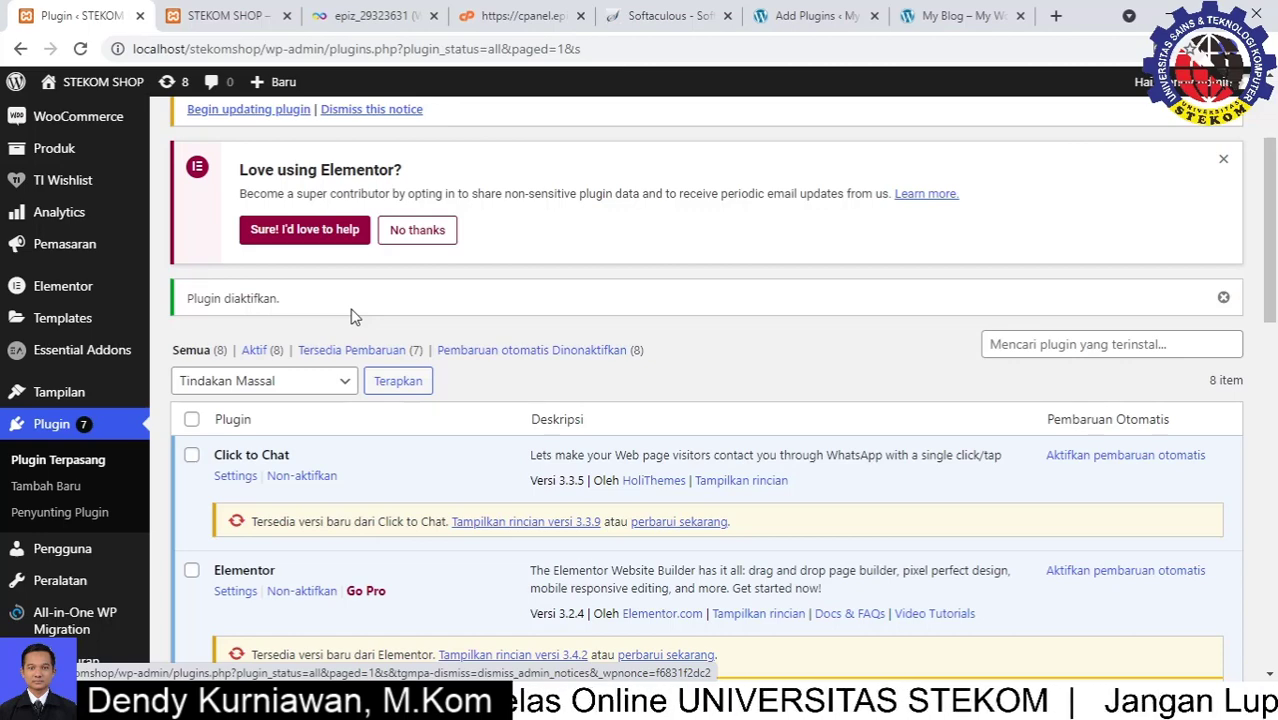
scroll(103, 457, down, 3)
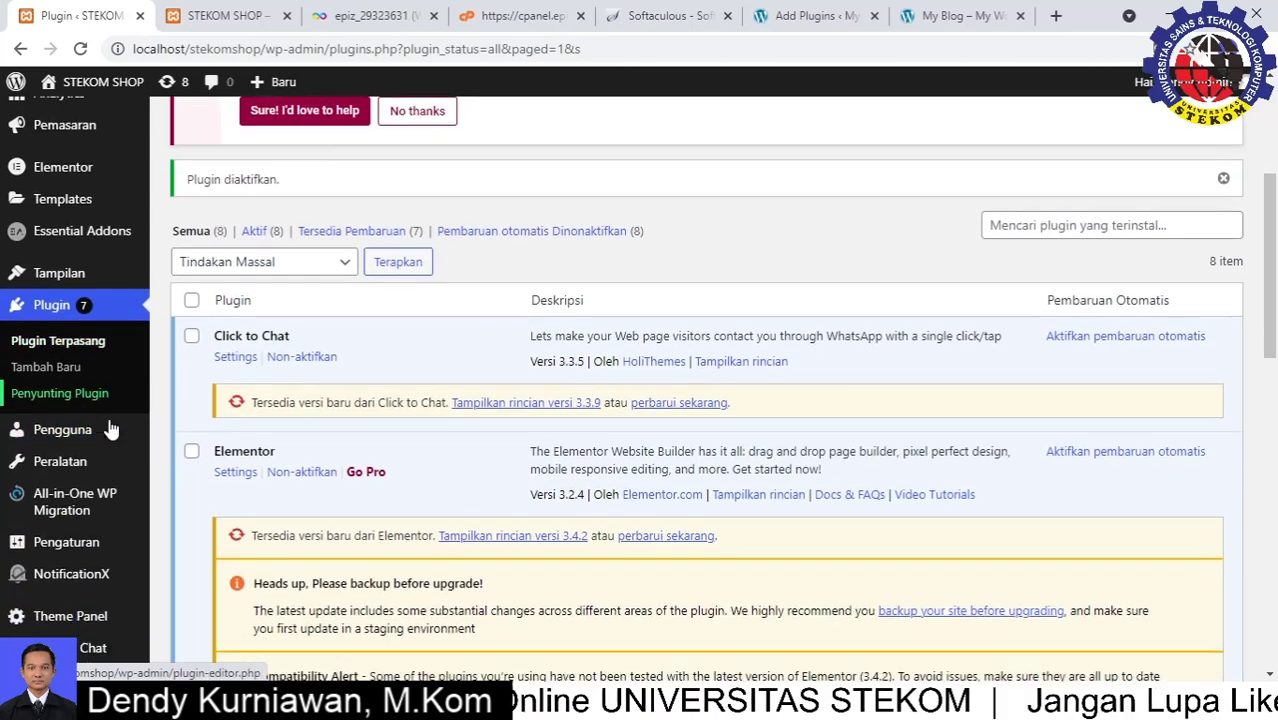
mouse_move(70, 495)
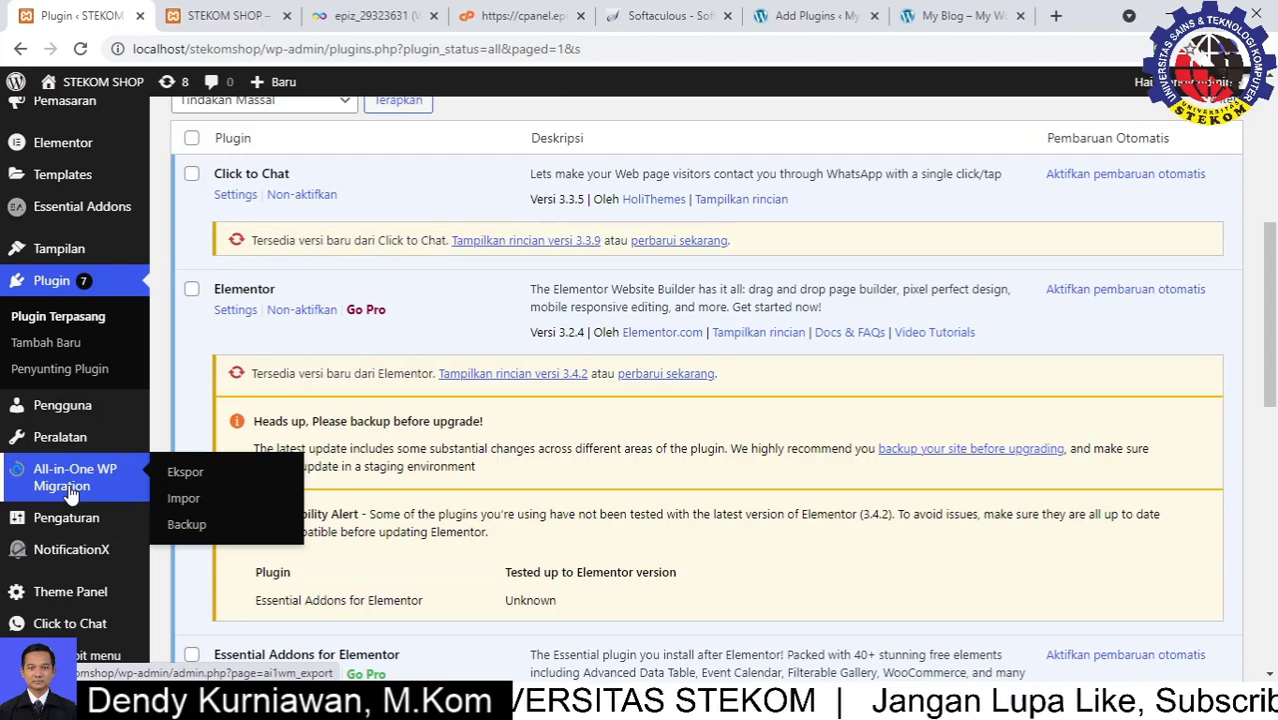
click(150, 48)
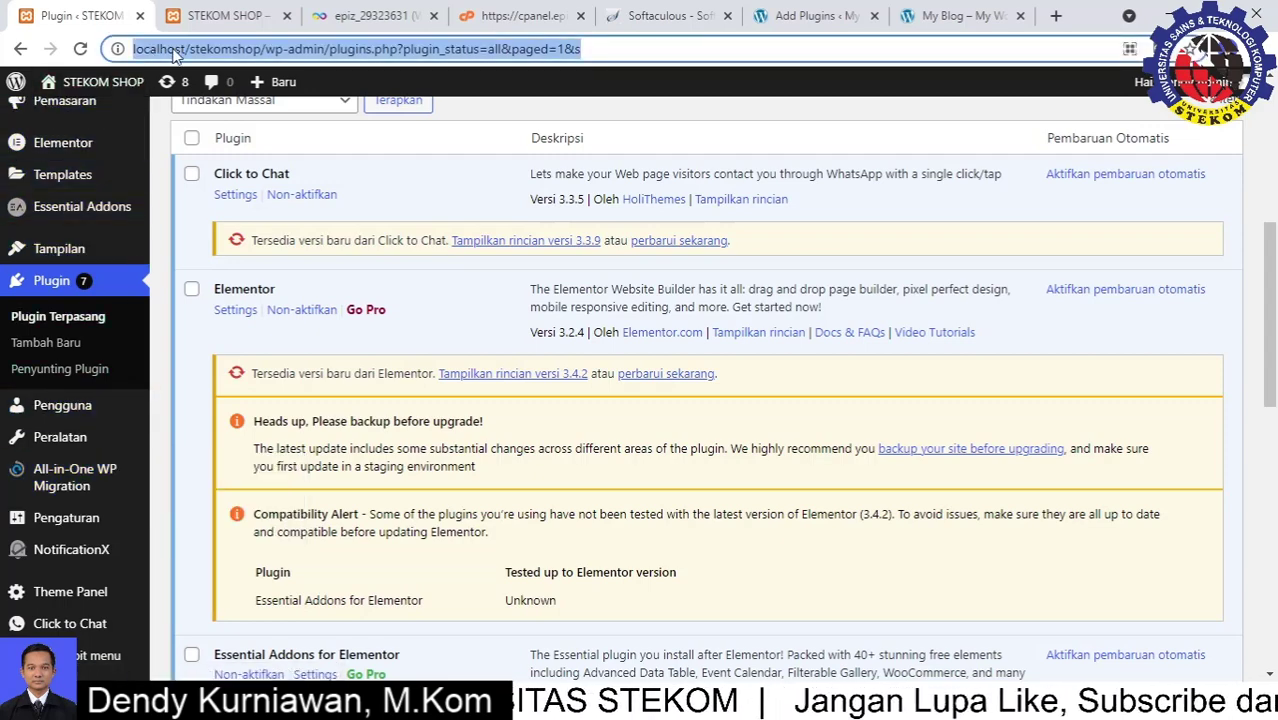
mouse_move(75, 480)
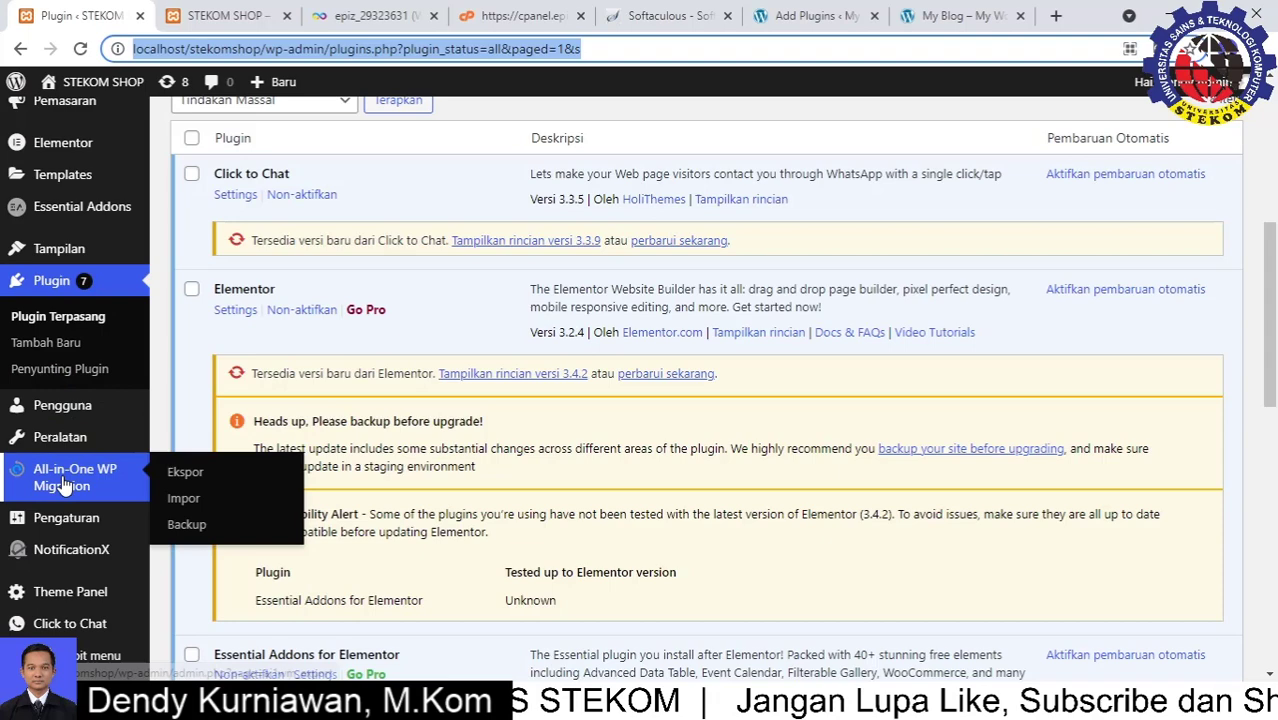
click(177, 483)
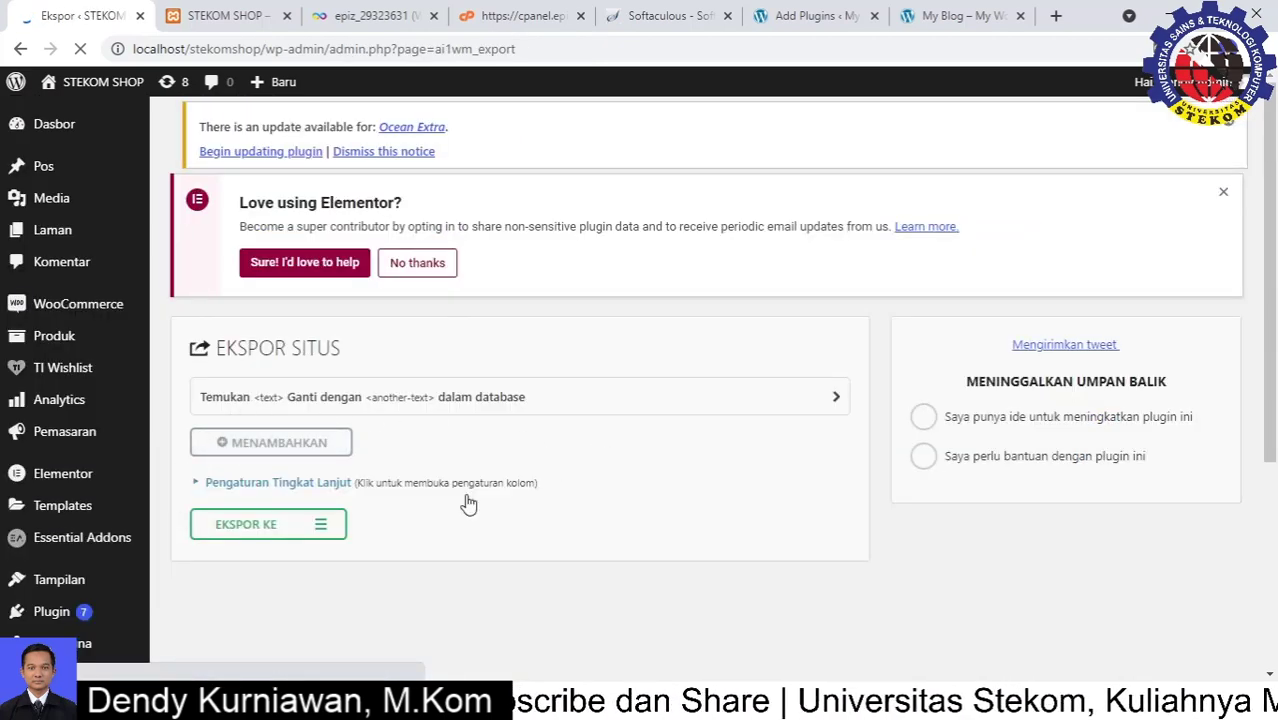
Step: Export the local site to a file (Berkas) and download the generated localhost .wpress backup
scroll(296, 526, down, 1)
scroll(296, 526, down, 3)
click(321, 340)
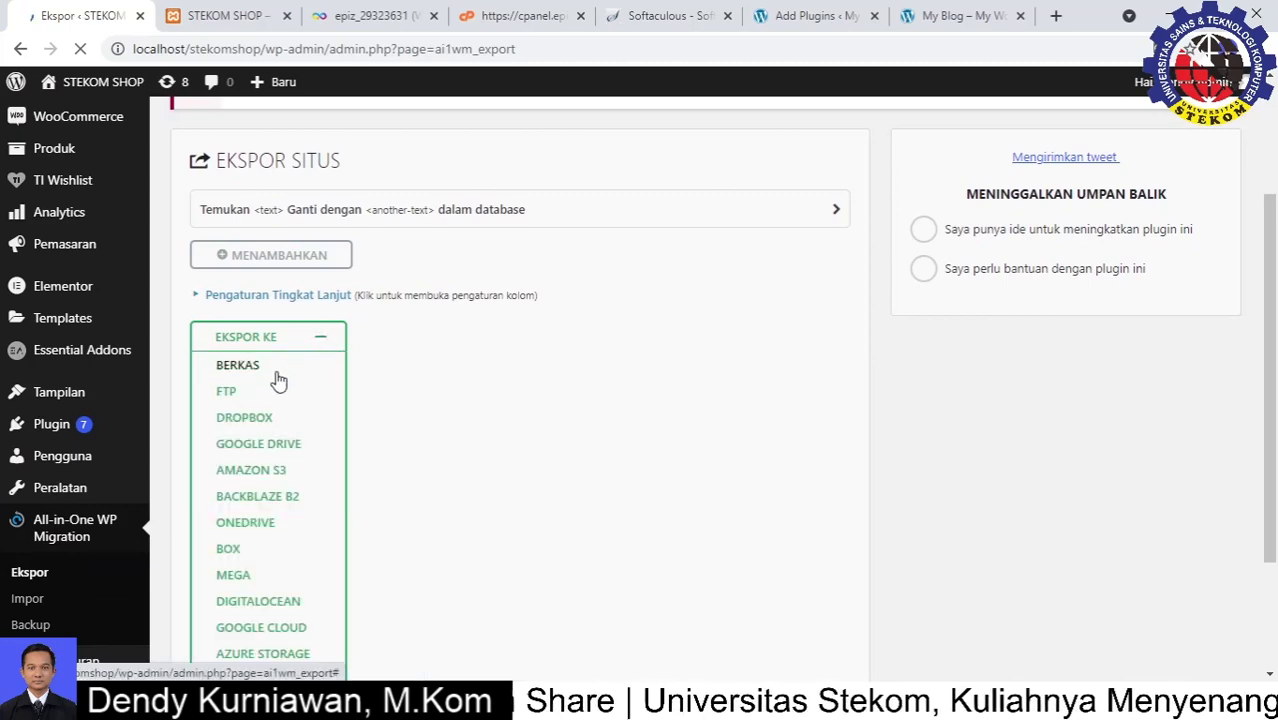
click(277, 370)
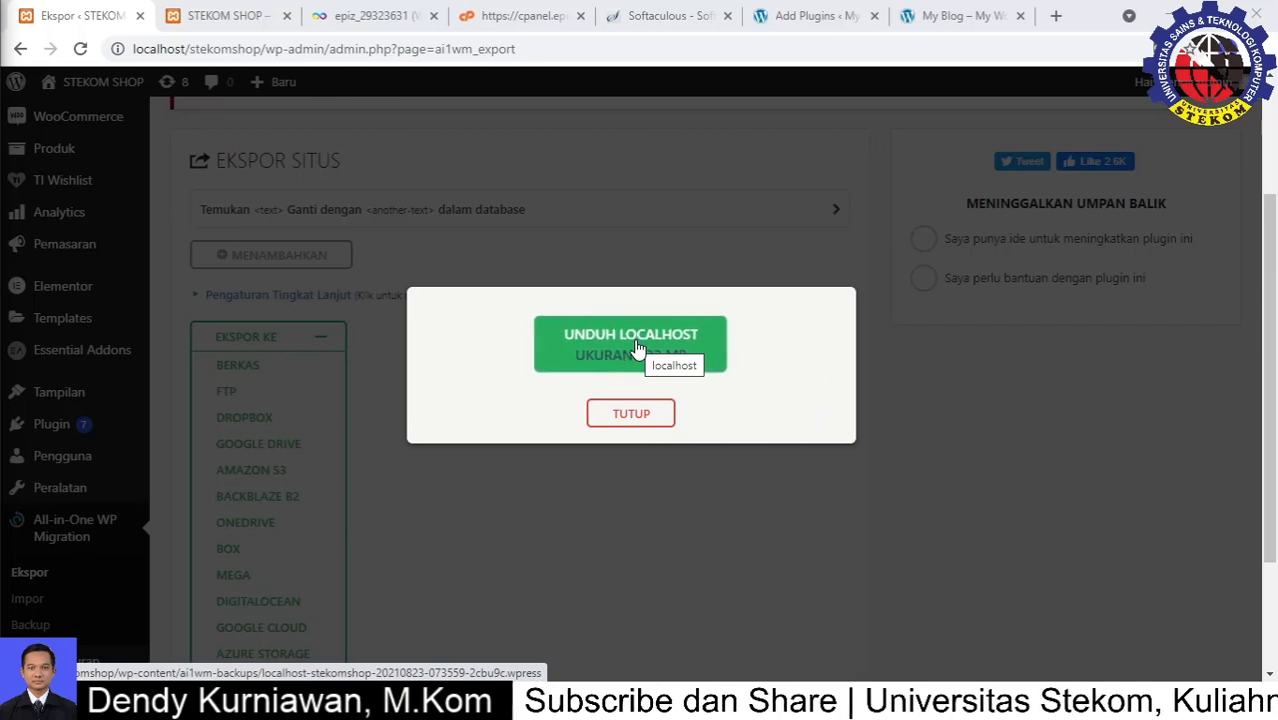
click(705, 354)
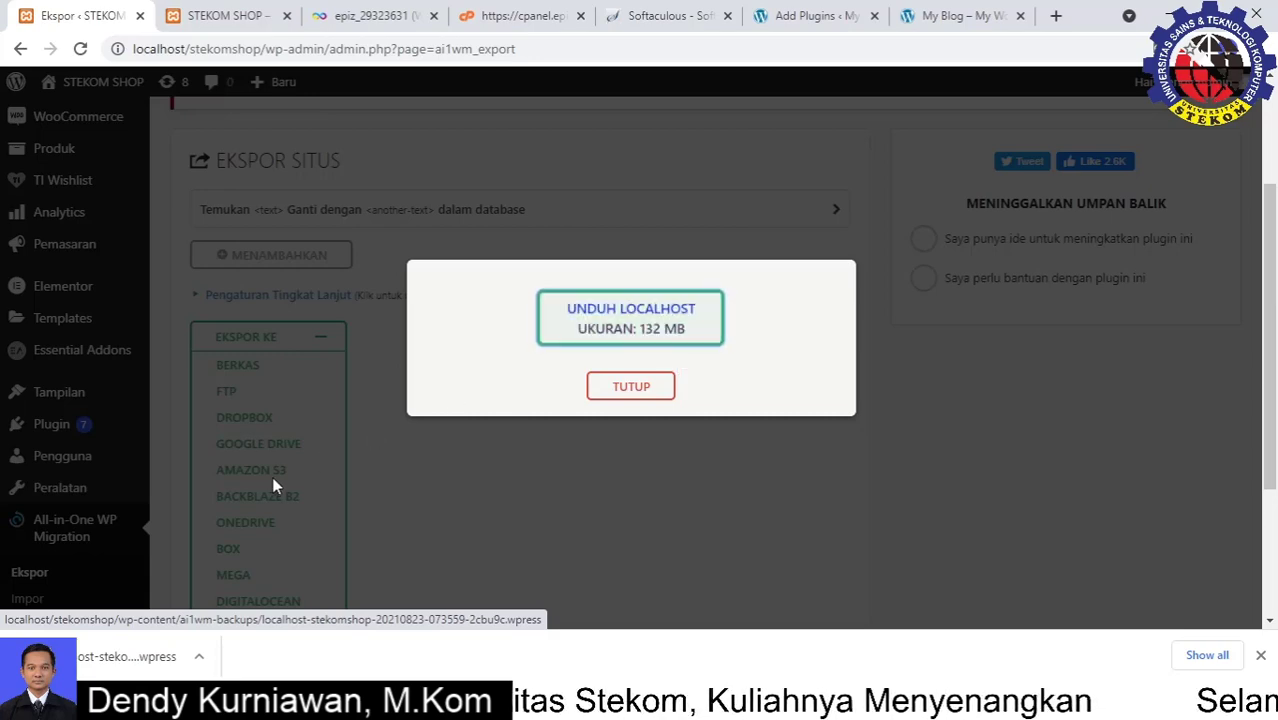
Step: Show the downloaded .wpress backup in the Downloads folder and collapse the groups of older files
click(201, 657)
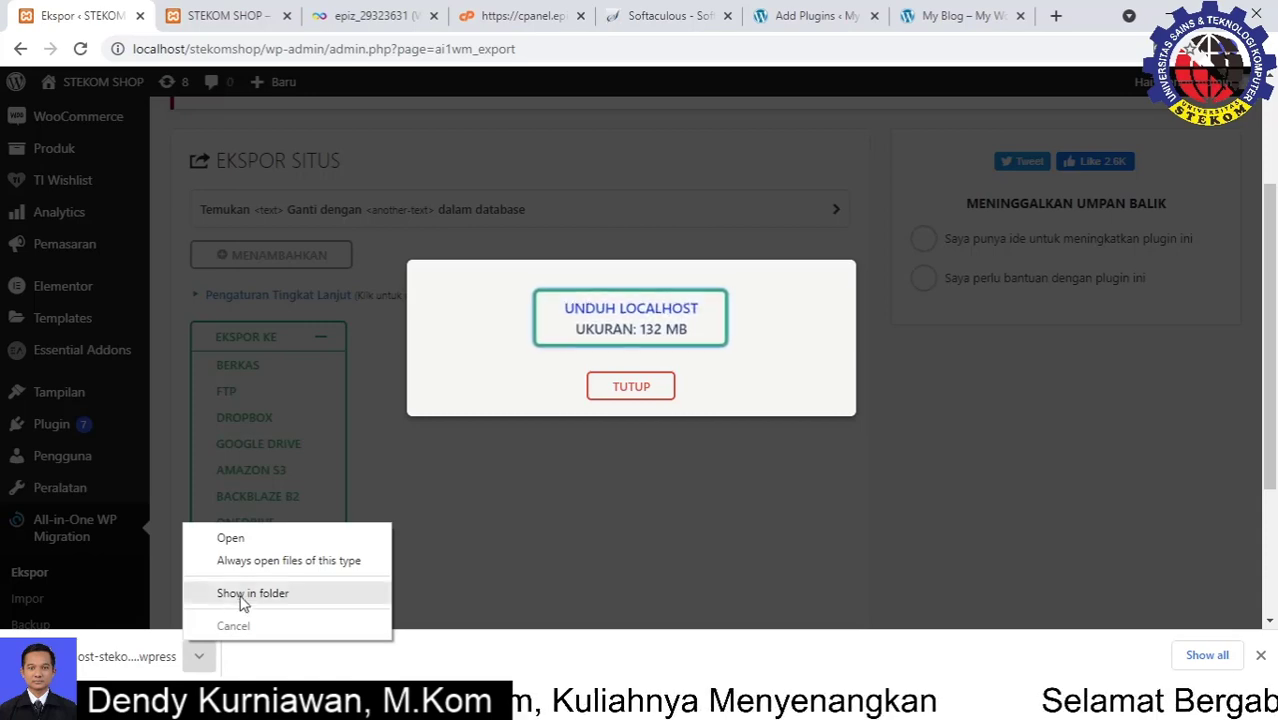
click(242, 600)
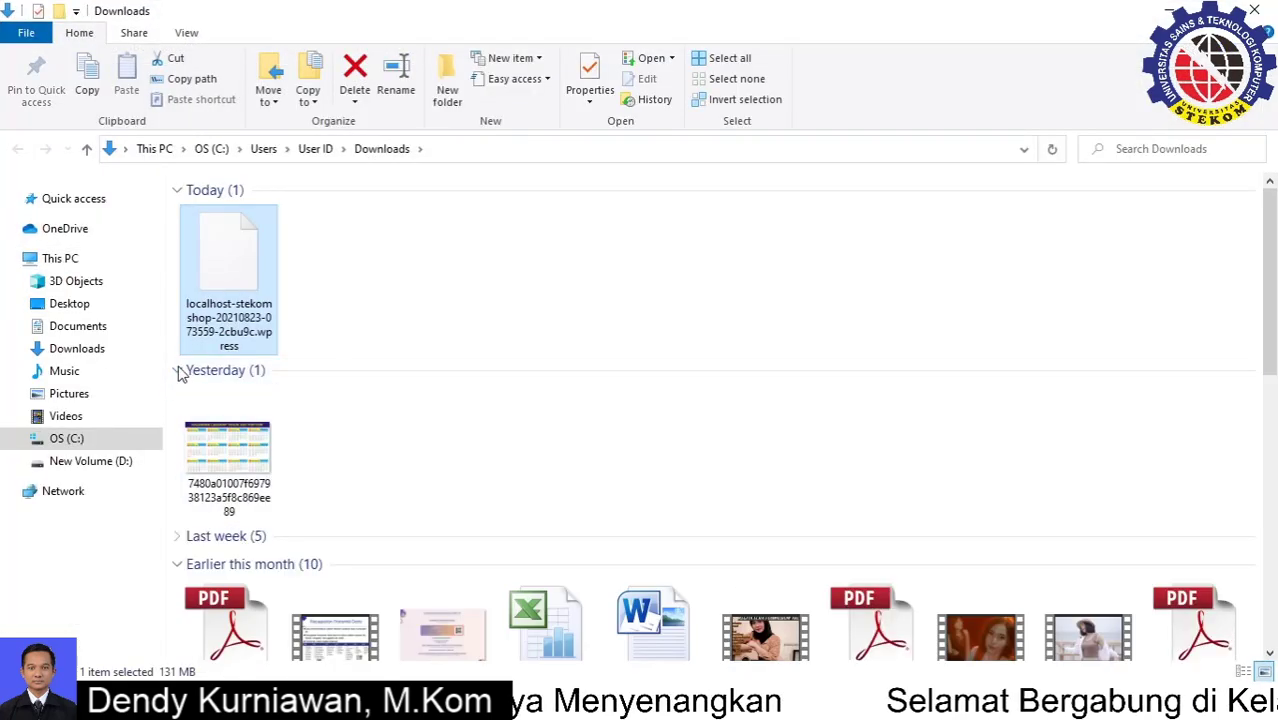
click(178, 370)
click(178, 427)
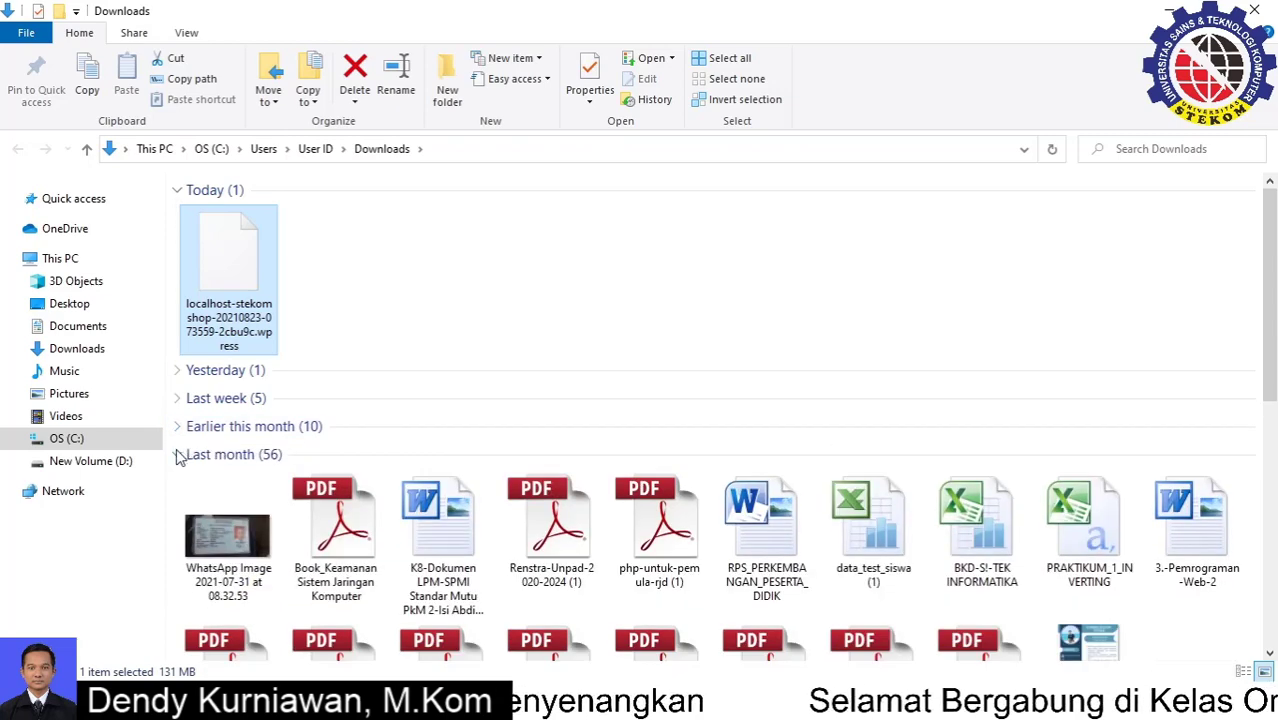
click(178, 455)
drag(406, 284, 222, 258)
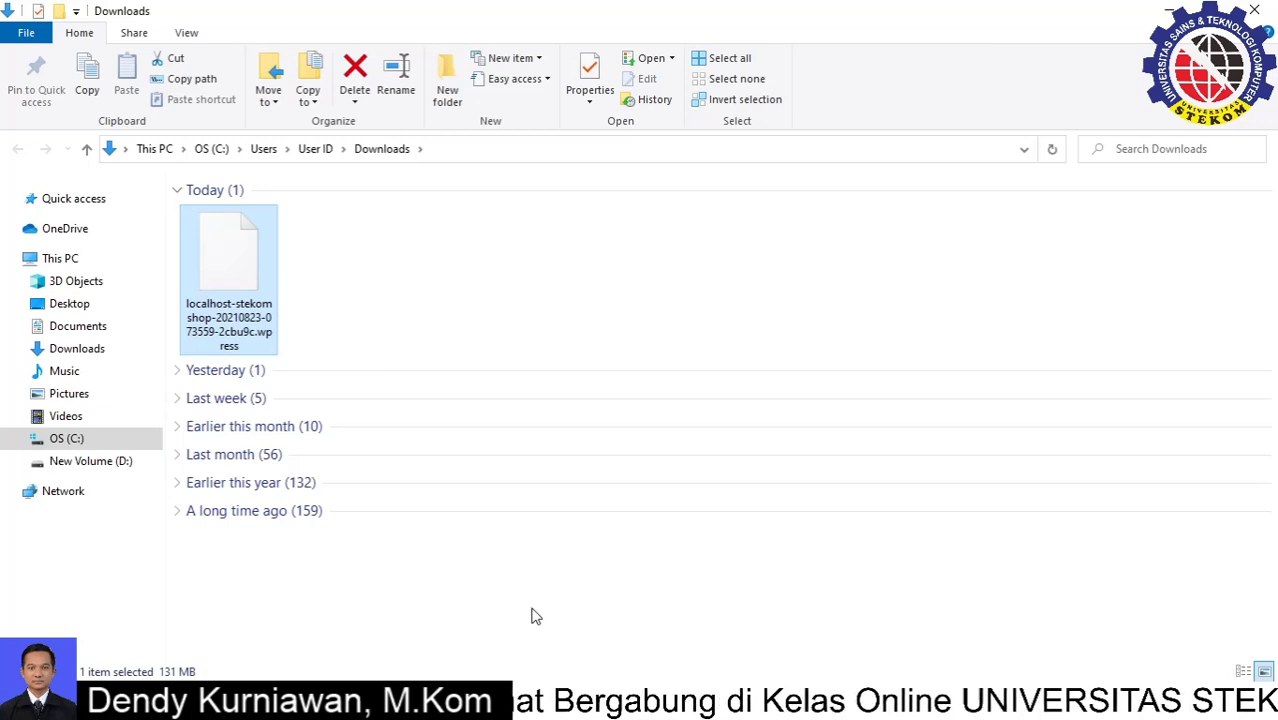
click(310, 295)
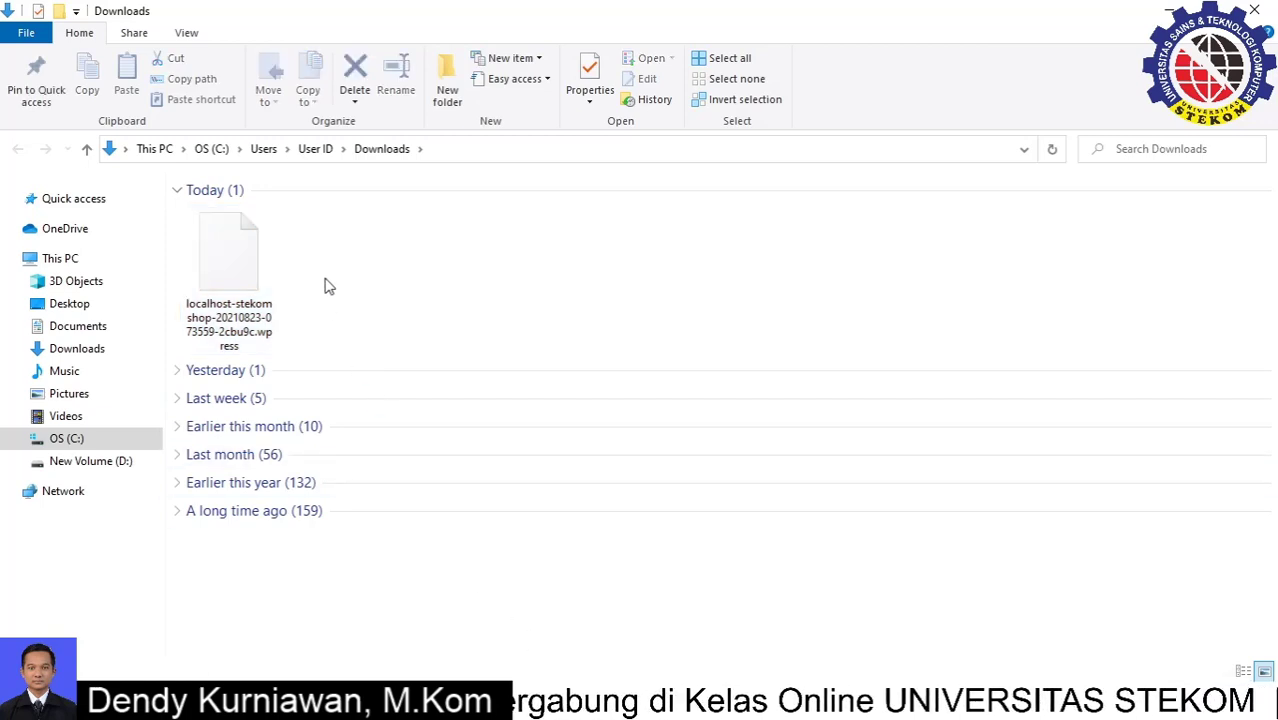
click(224, 262)
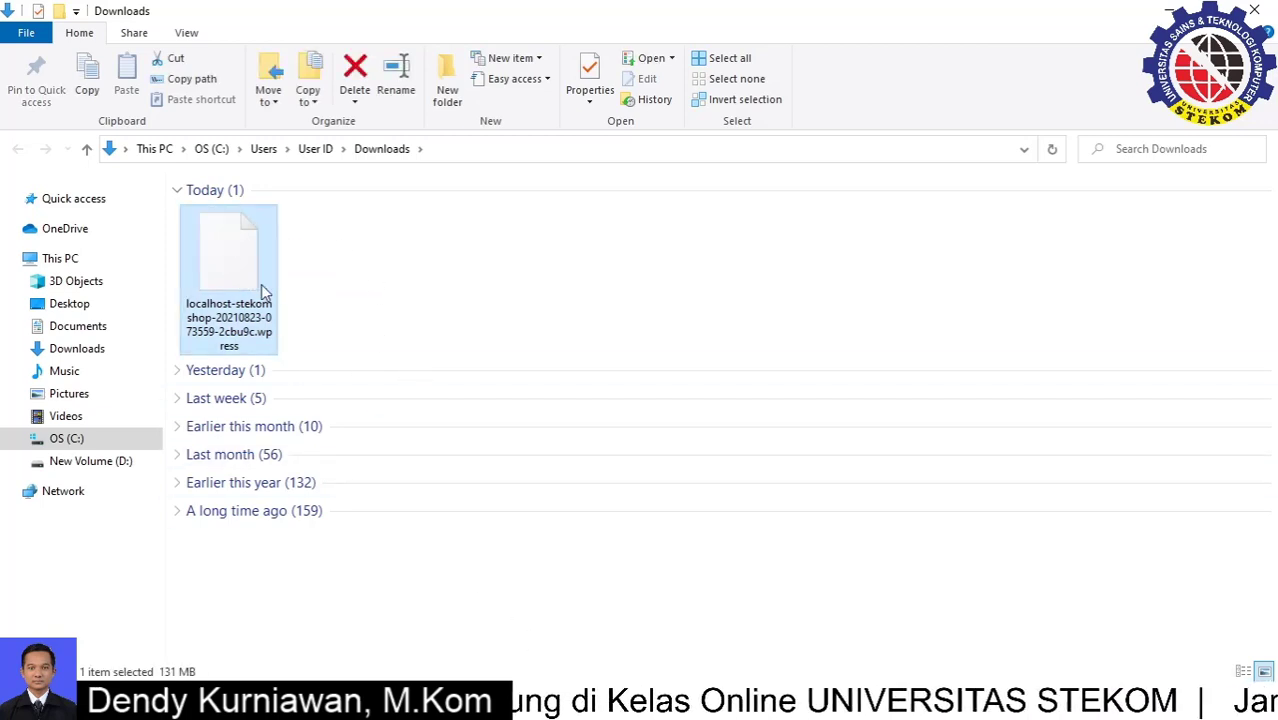
click(335, 277)
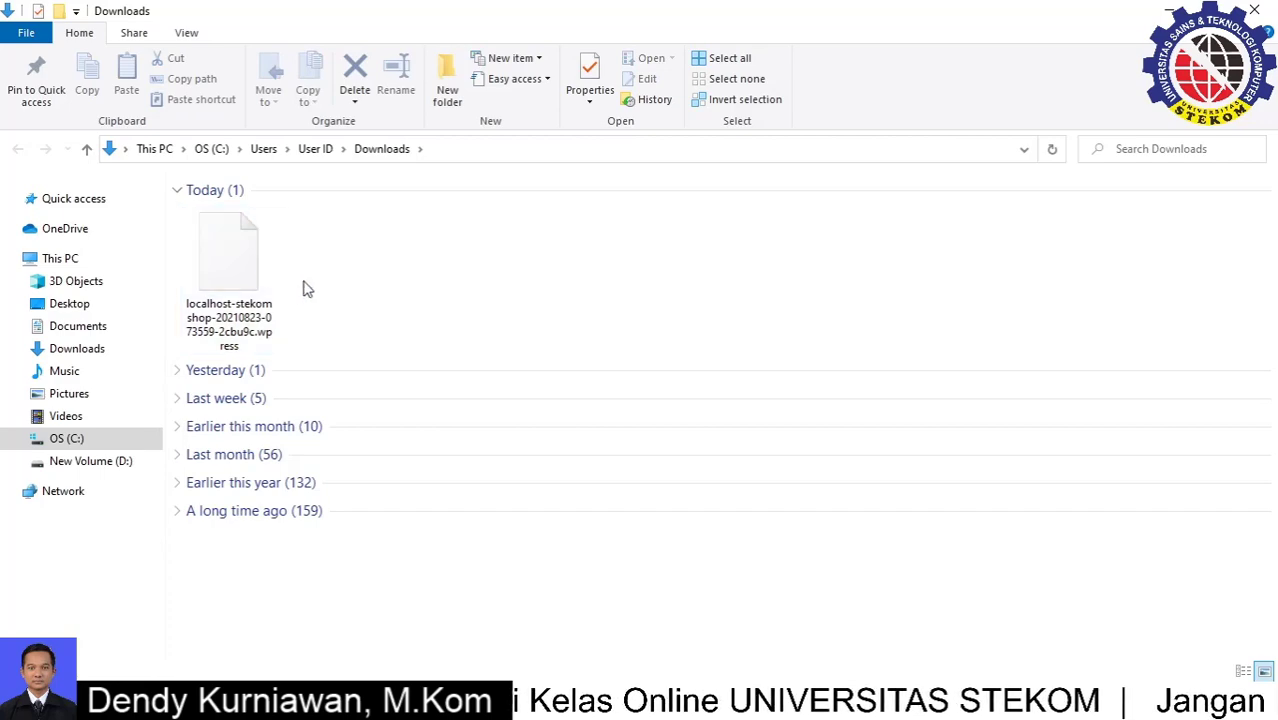
Step: Switch back to Chrome and return to the Add Plugins page of the stekomshop.epizy.com site
mouse_move(480, 705)
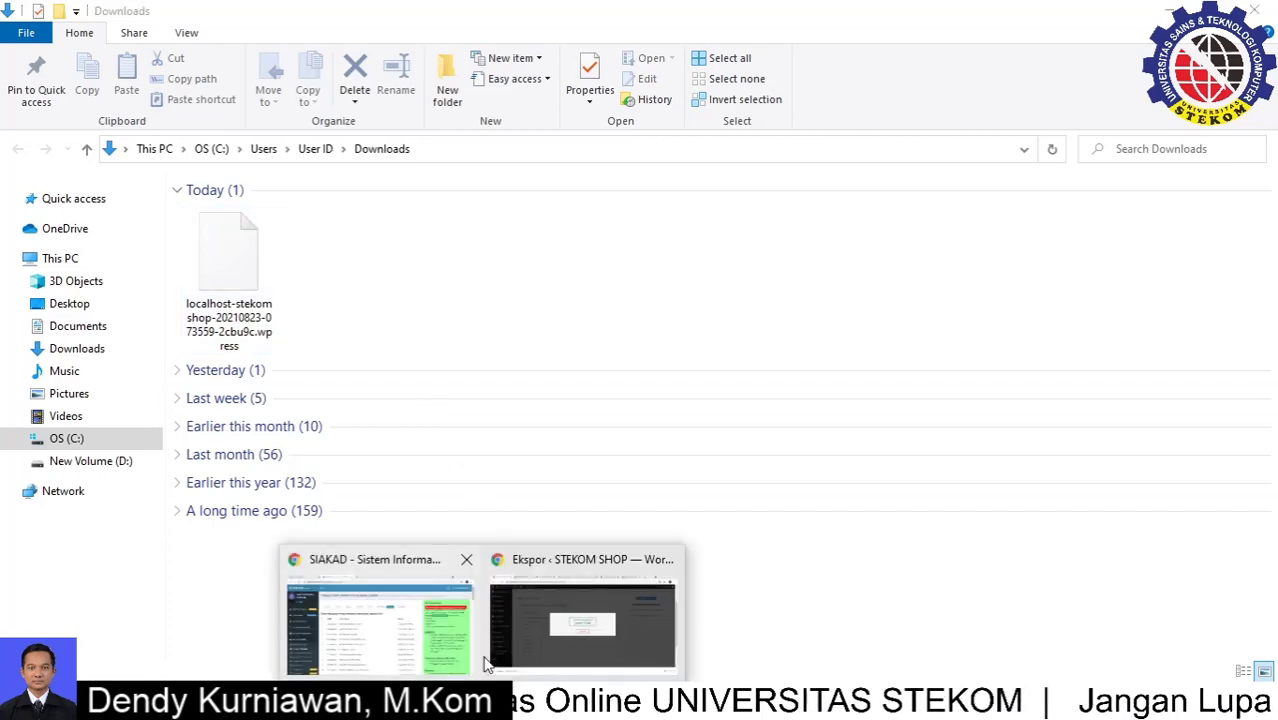
click(578, 644)
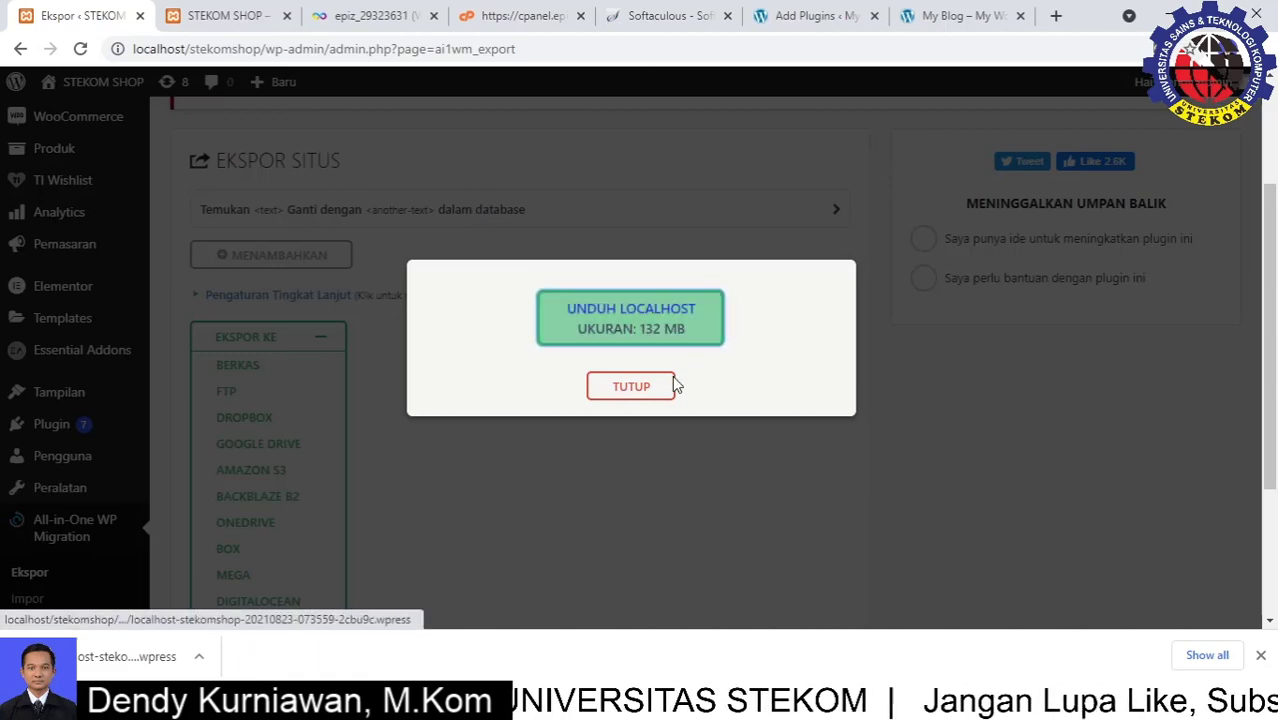
click(652, 14)
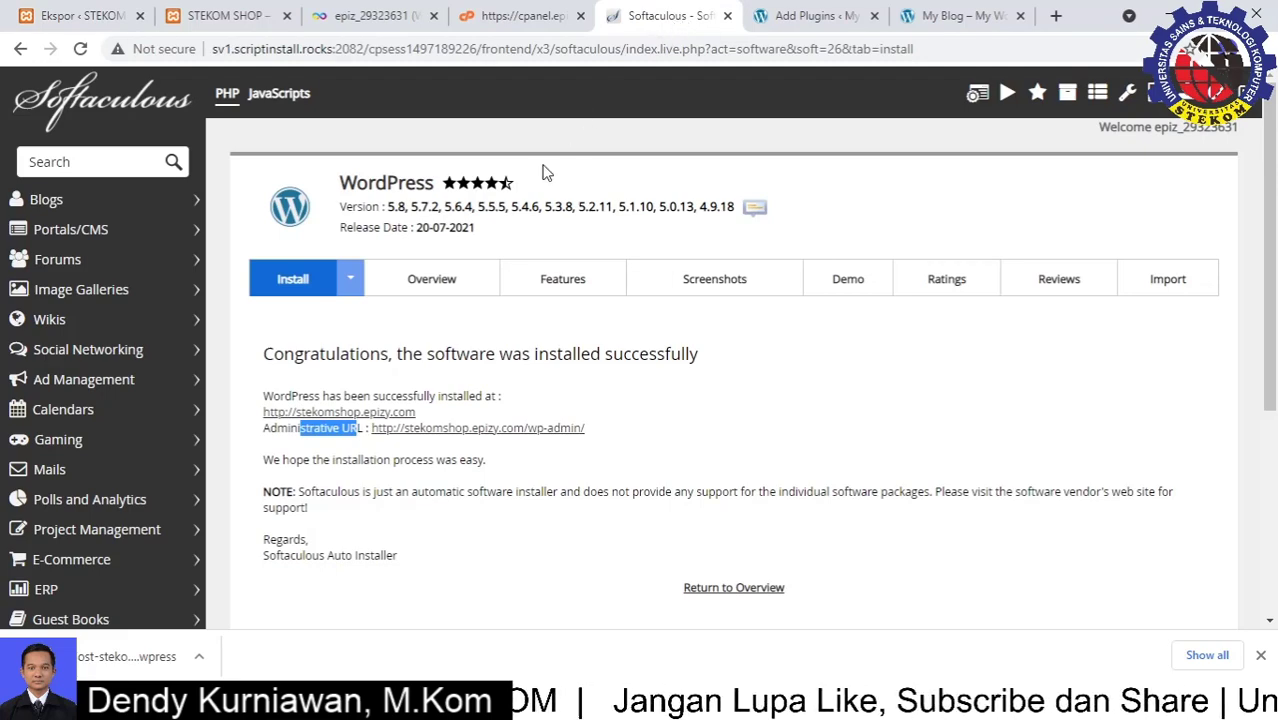
click(800, 17)
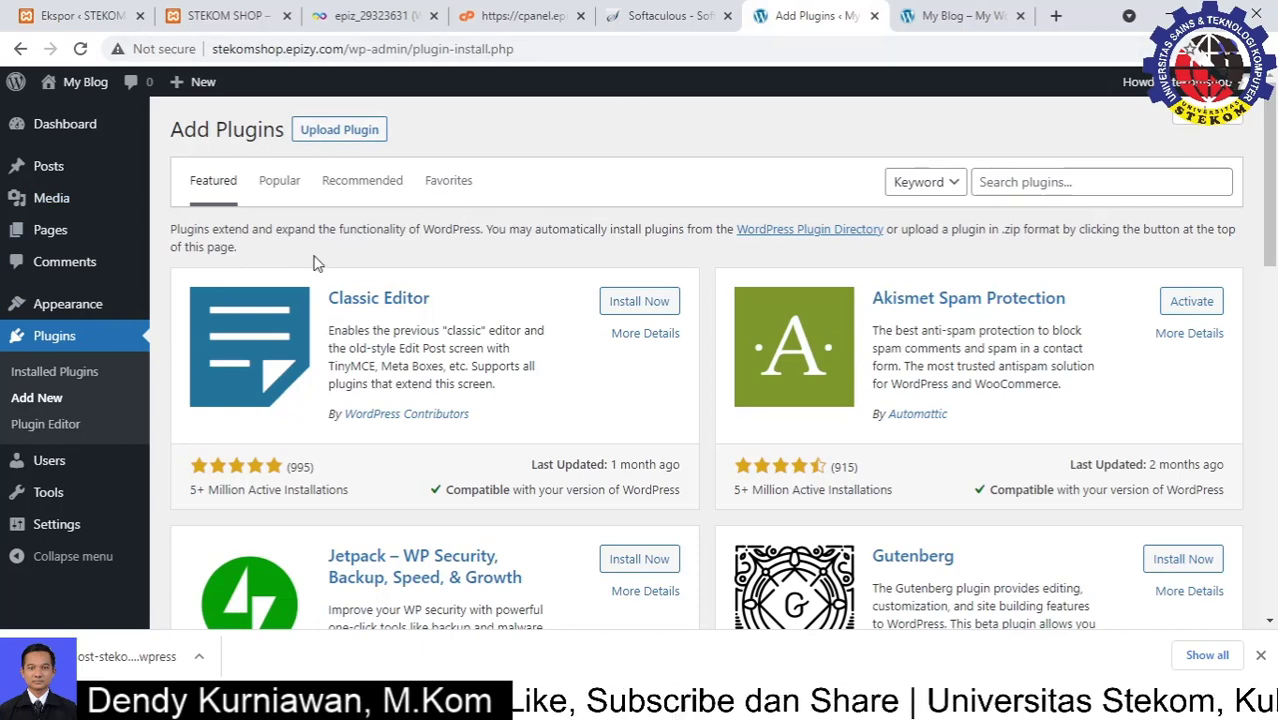
Step: Search the plugin directory for "migration", and install and activate All-in-One WP Migration by ServMask on stekomshop.epizy.com
click(1016, 181)
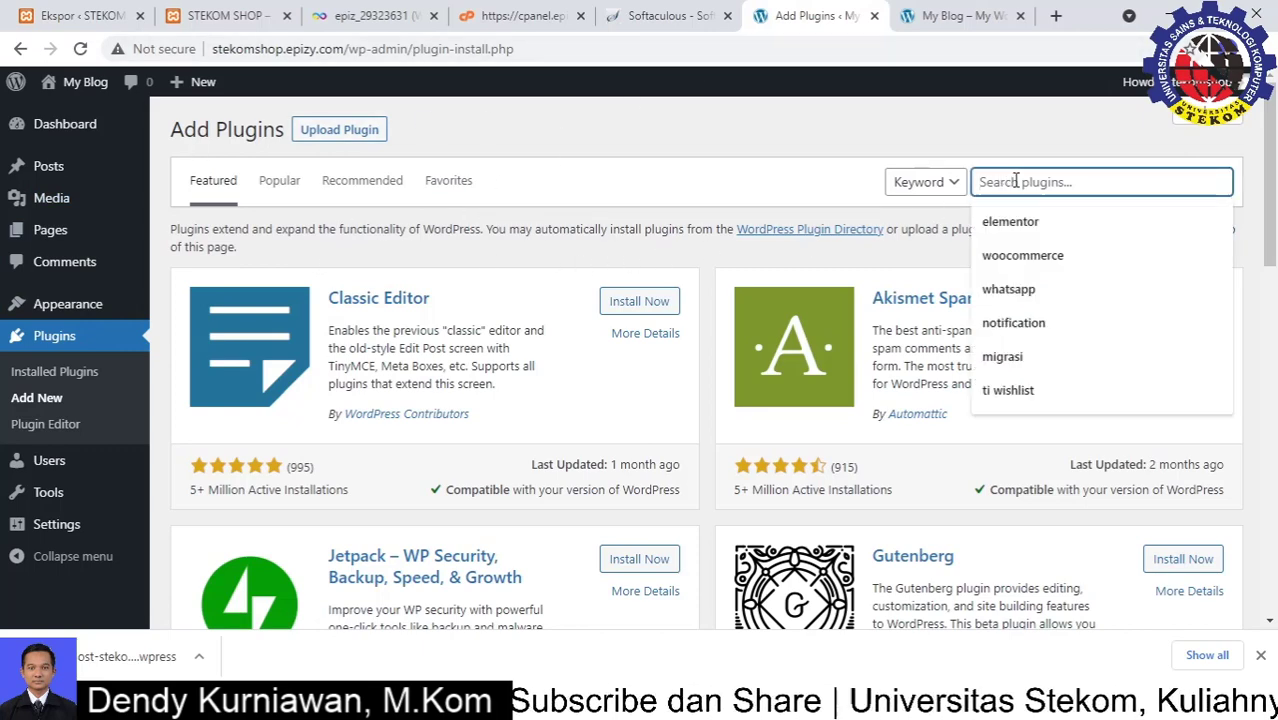
text(migrati)
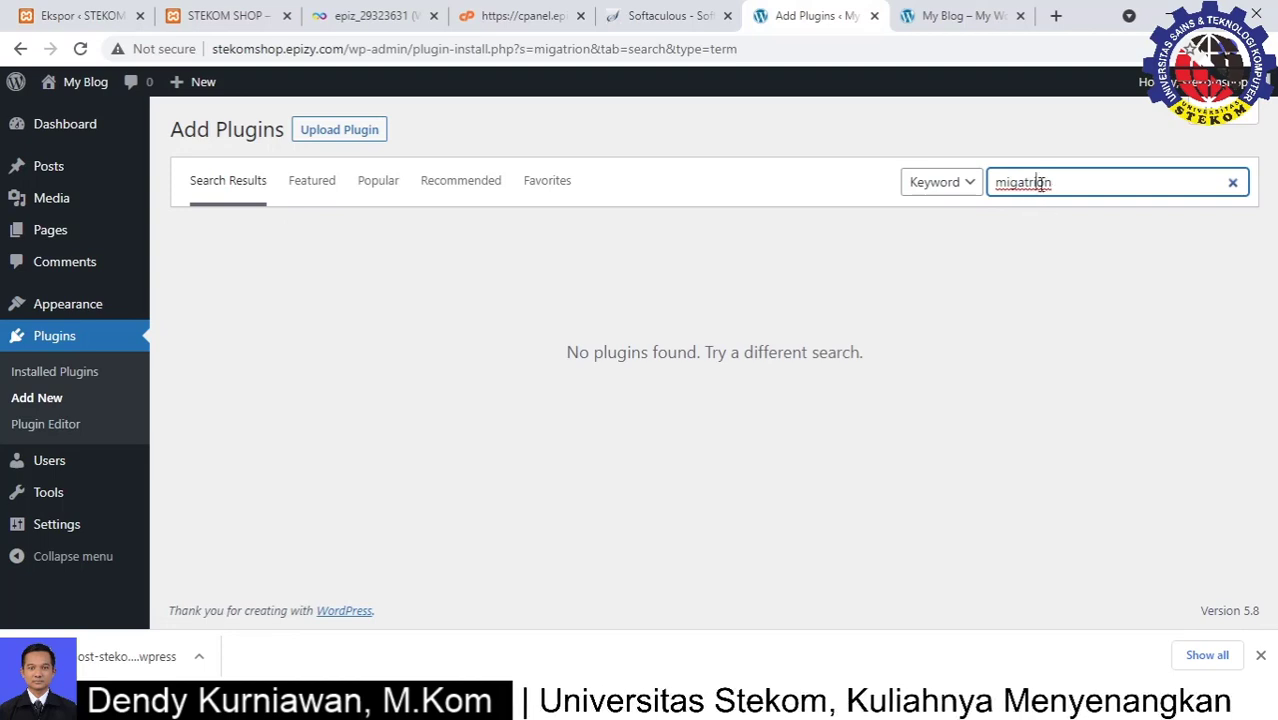
key(BackSpace)
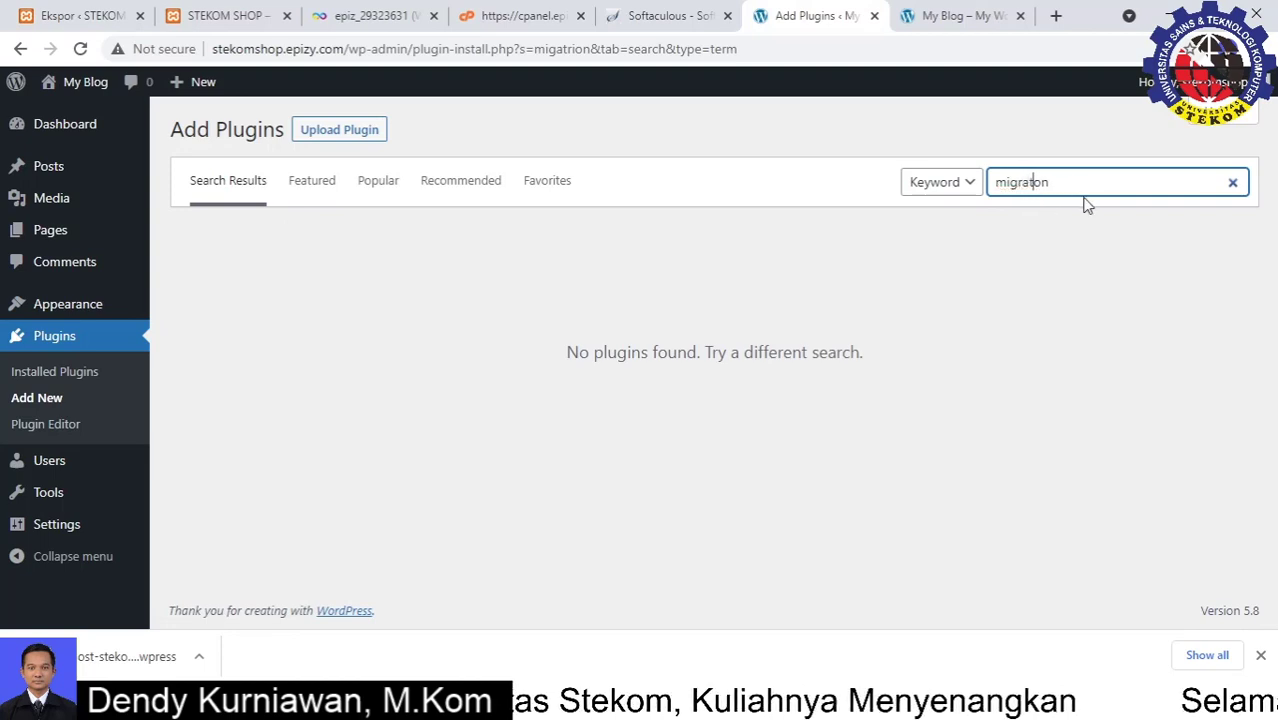
text(i)
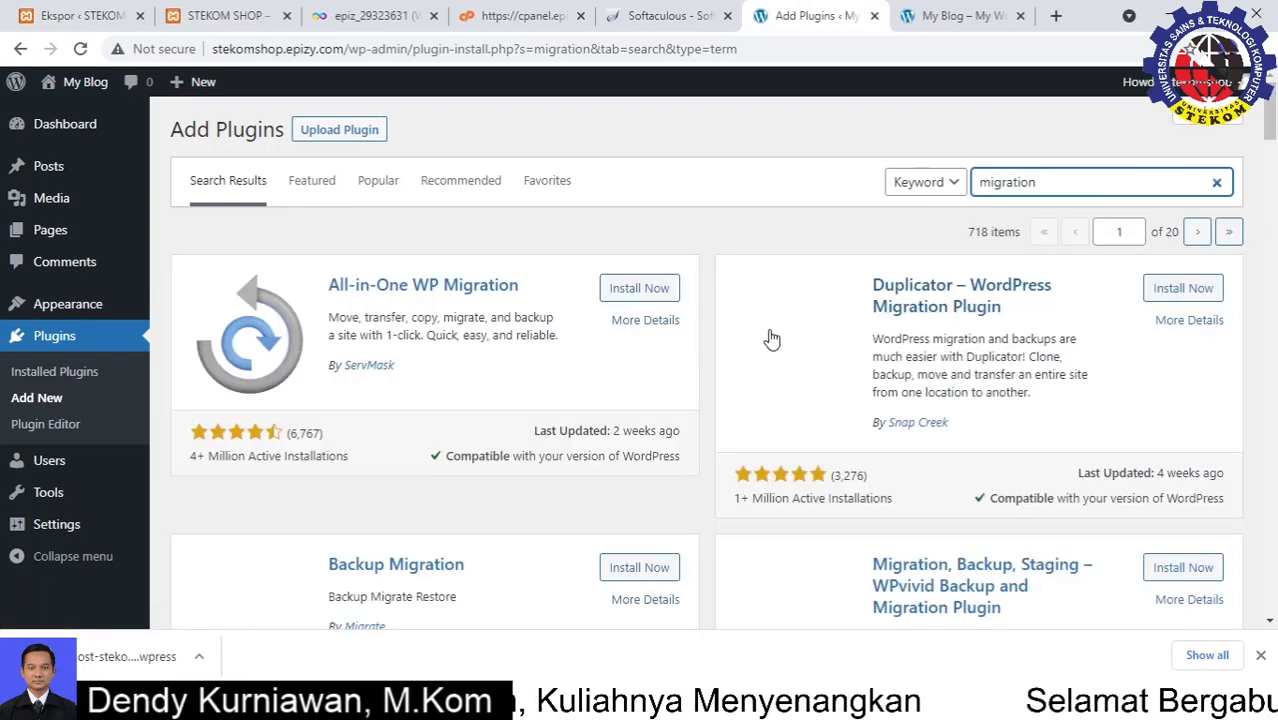
click(634, 292)
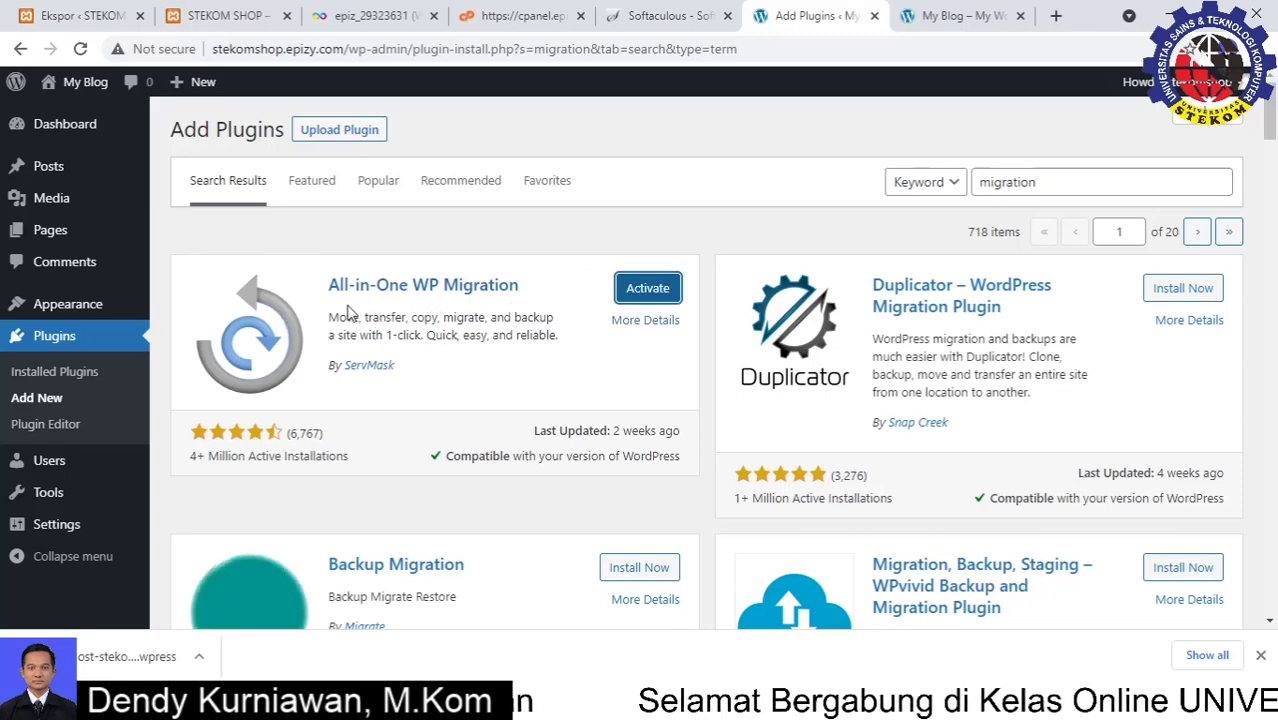
click(648, 293)
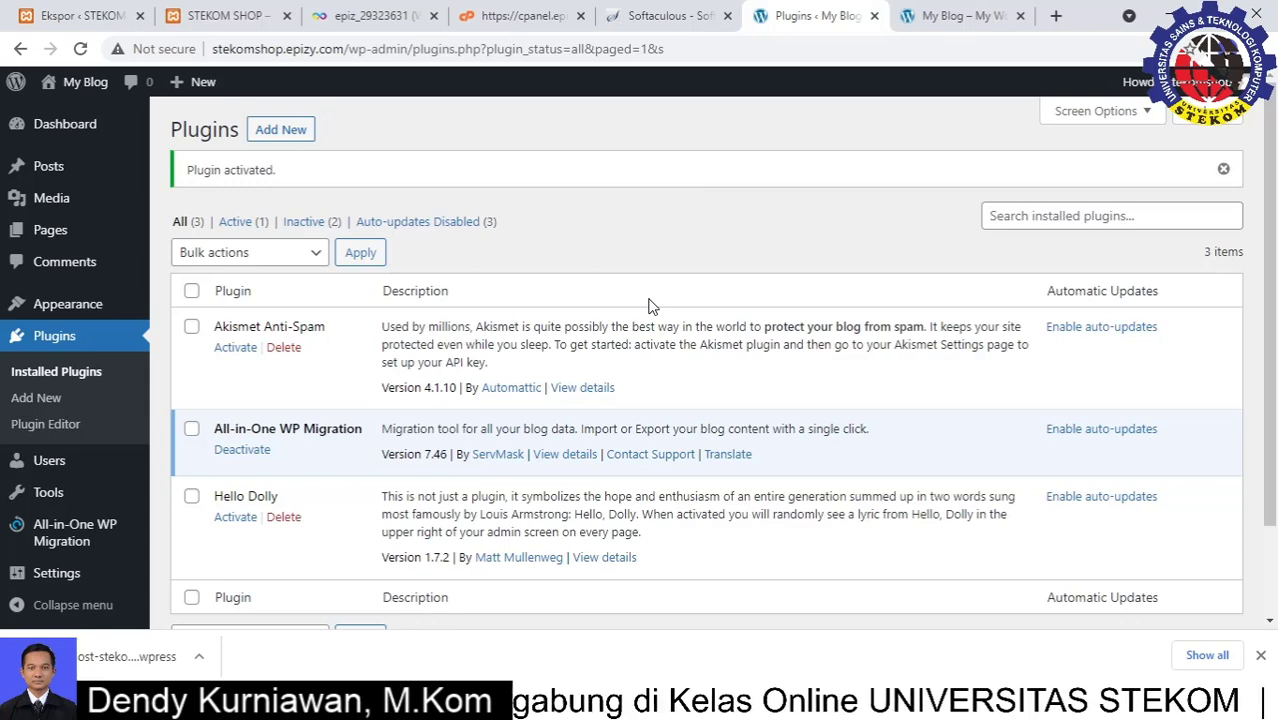
Step: Open the Import page of All-in-One WP Migration on the online site and view the file import option, leaving without choosing a file
mouse_move(63, 540)
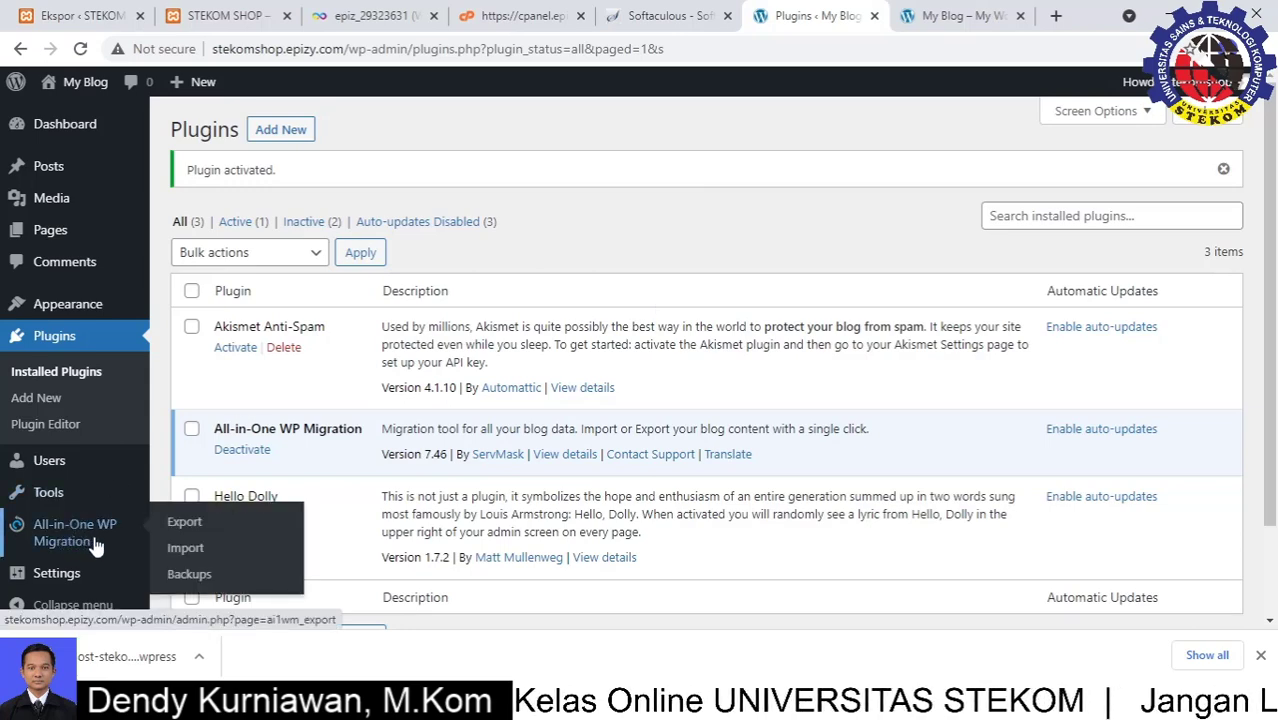
click(194, 549)
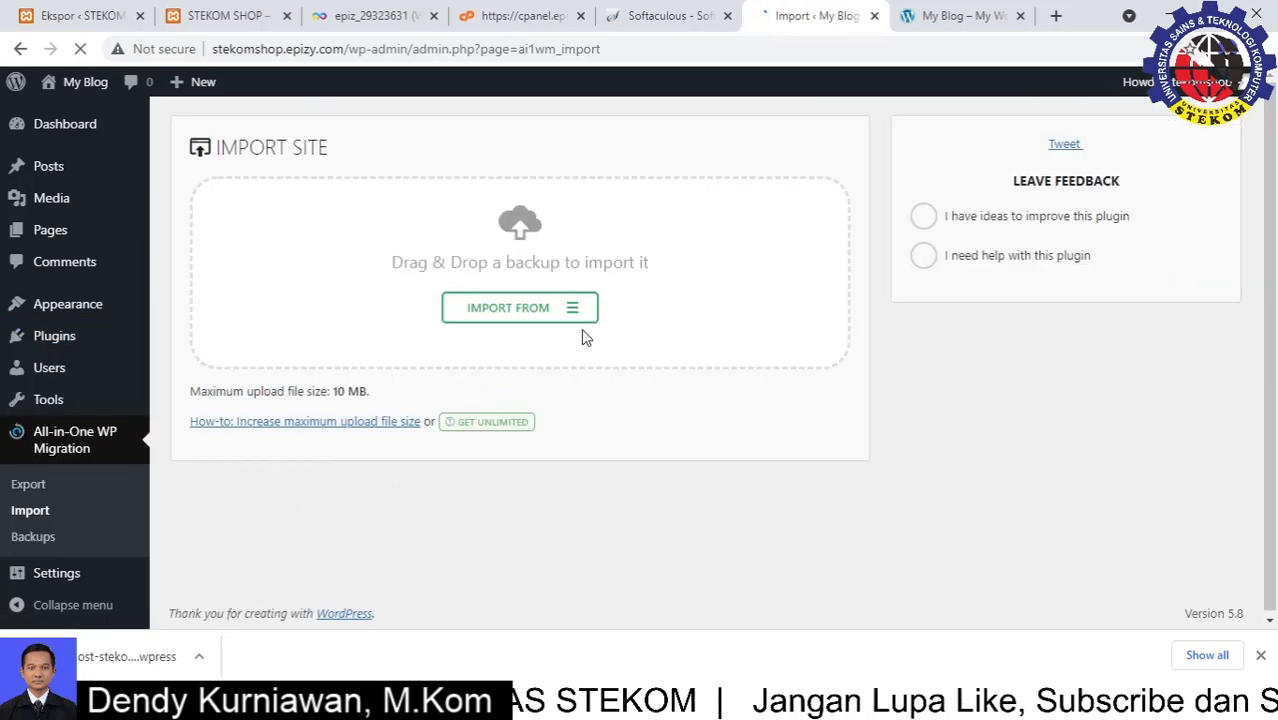
click(573, 313)
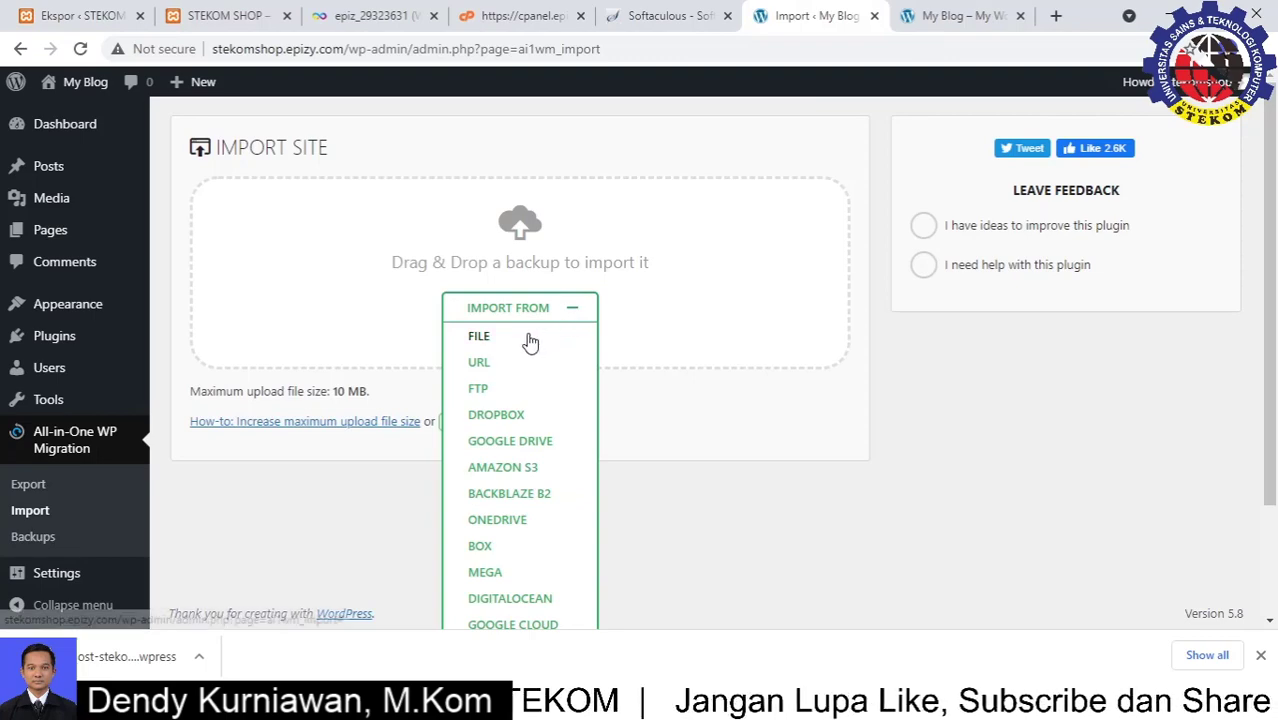
click(530, 340)
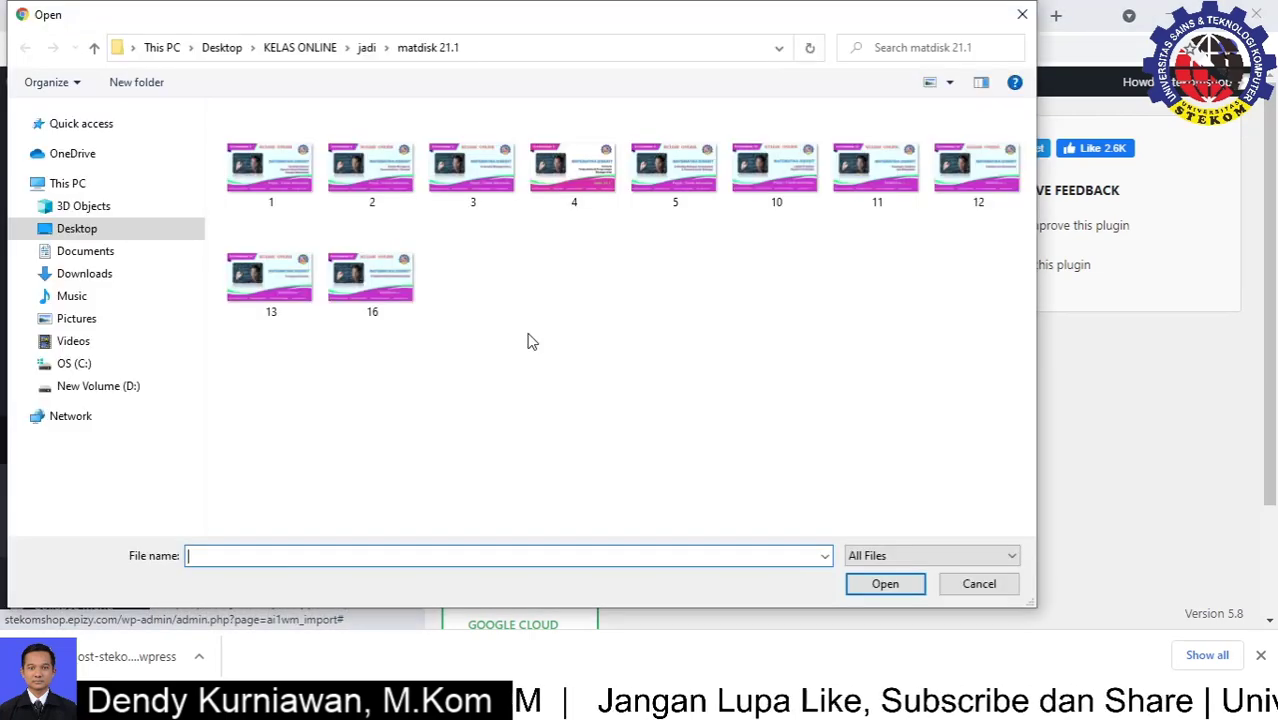
click(998, 585)
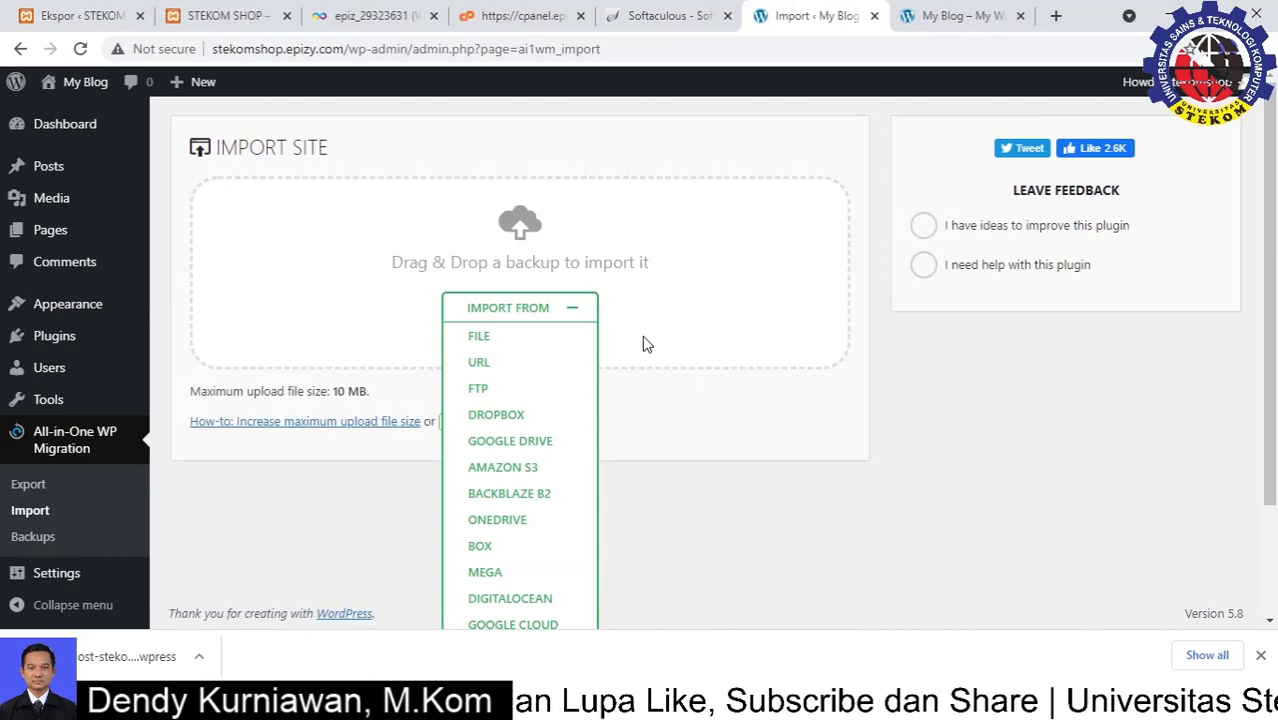
Step: Compare the Import page's maximum upload file size with the .wpress backup's size on disk, using its file properties in the Downloads folder
drag(214, 393, 337, 393)
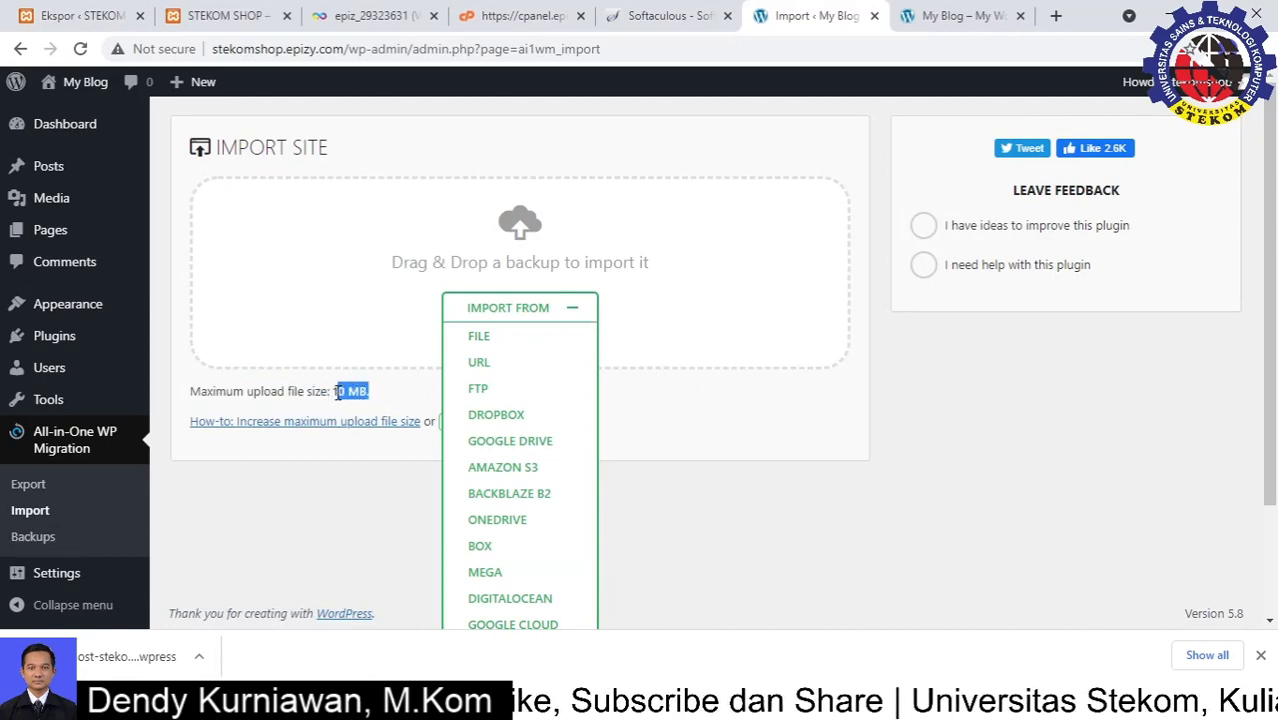
click(440, 700)
click(500, 620)
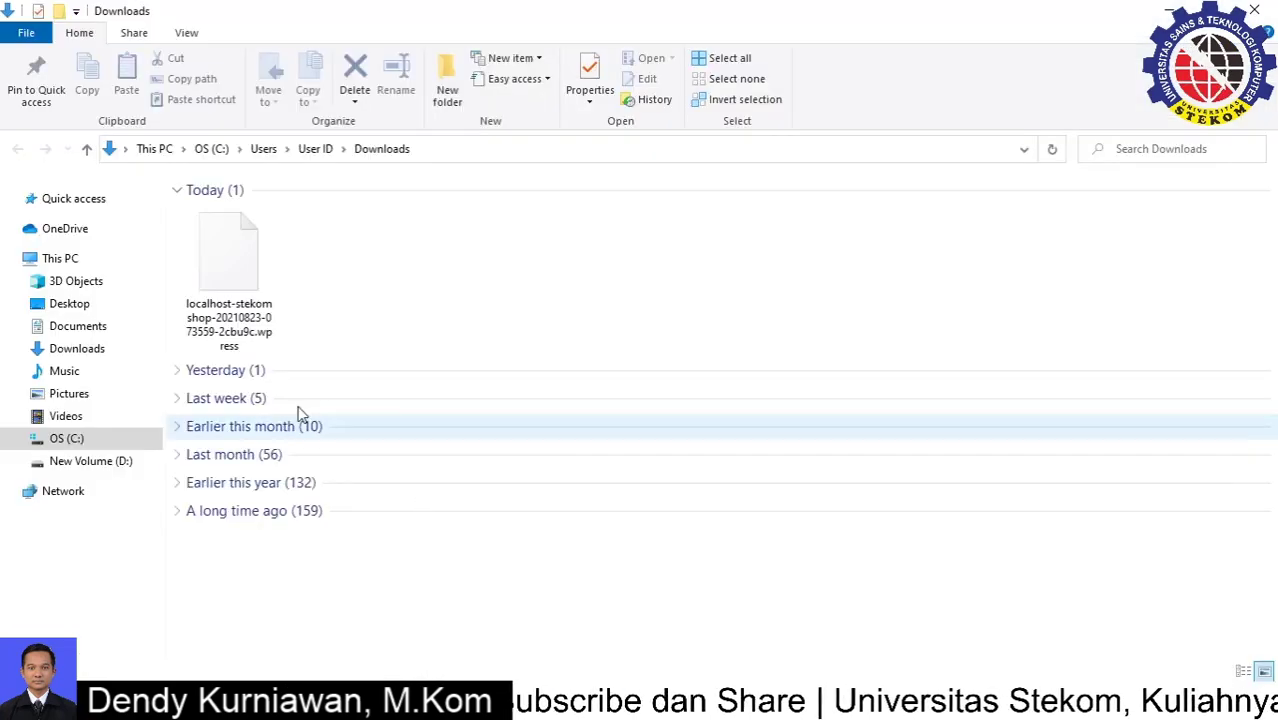
click(247, 285)
right_click(247, 285)
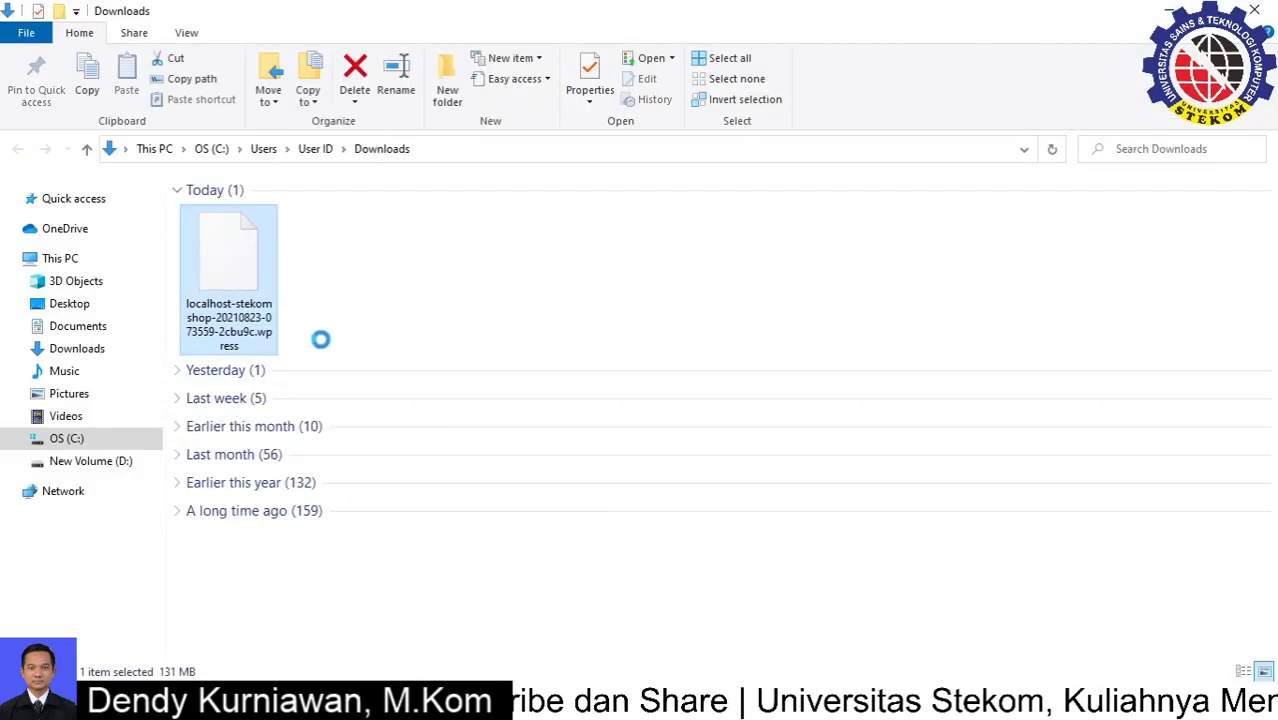
click(374, 667)
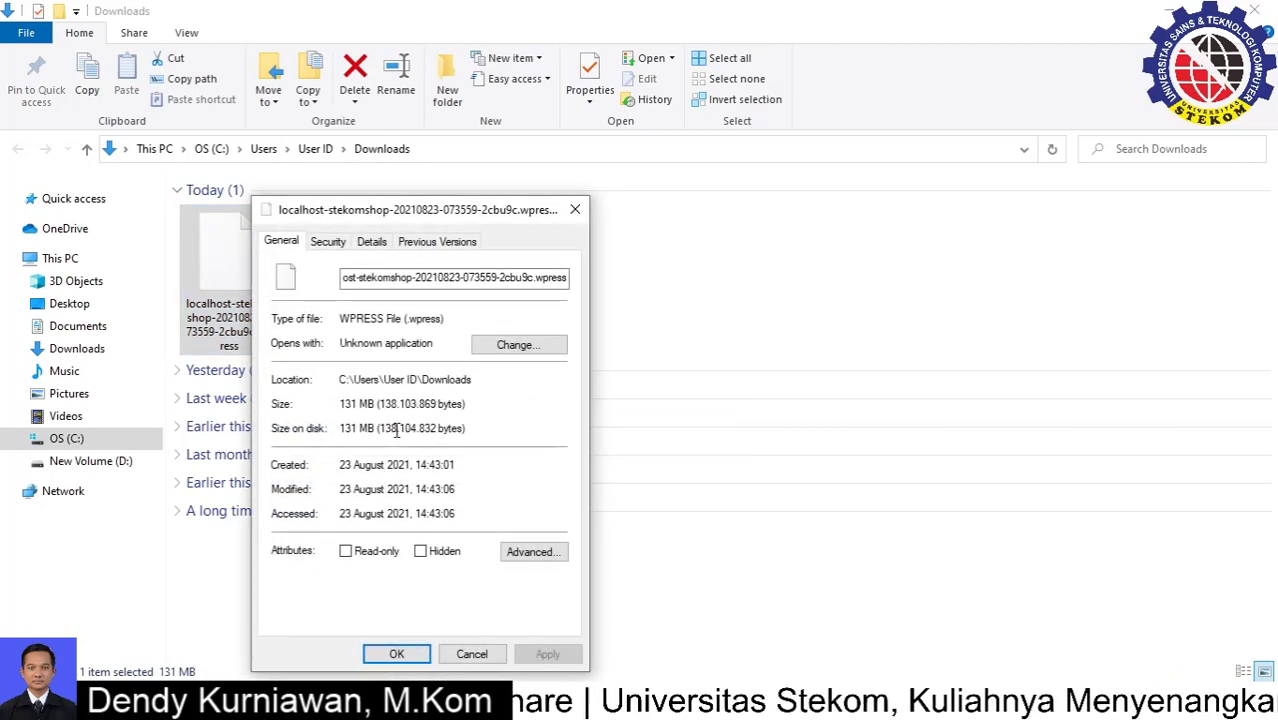
drag(357, 428, 340, 428)
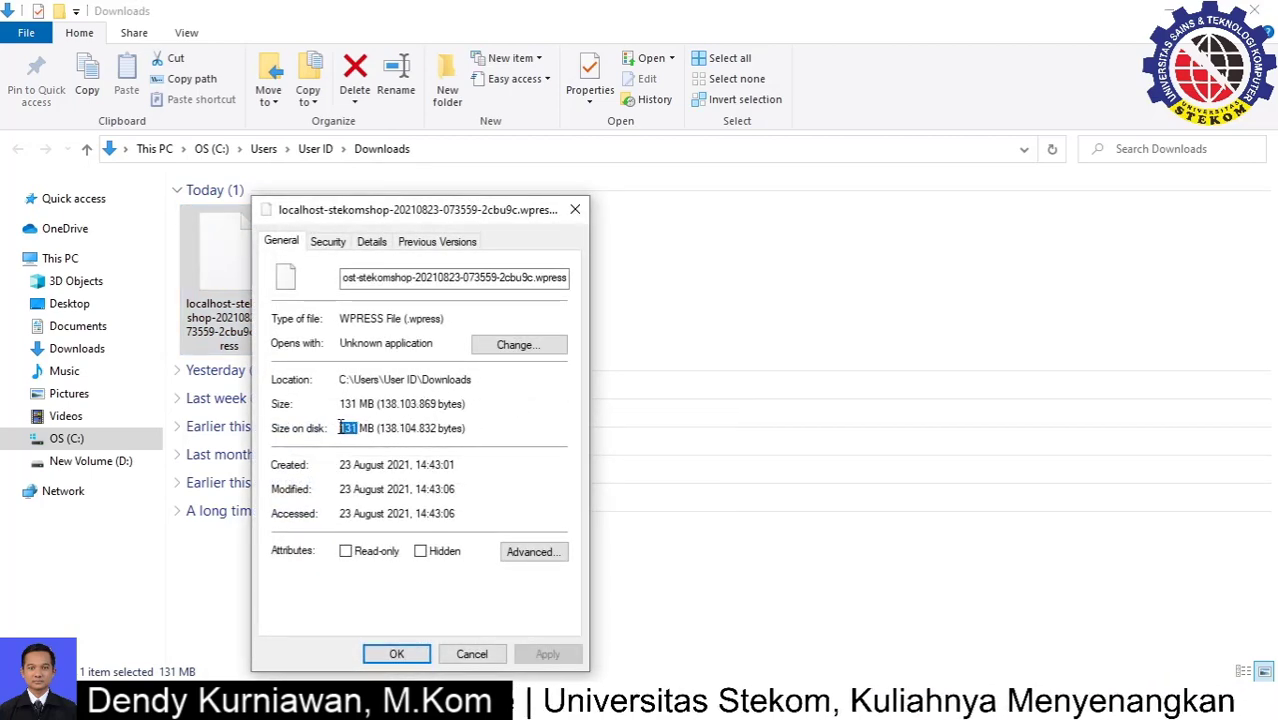
click(576, 212)
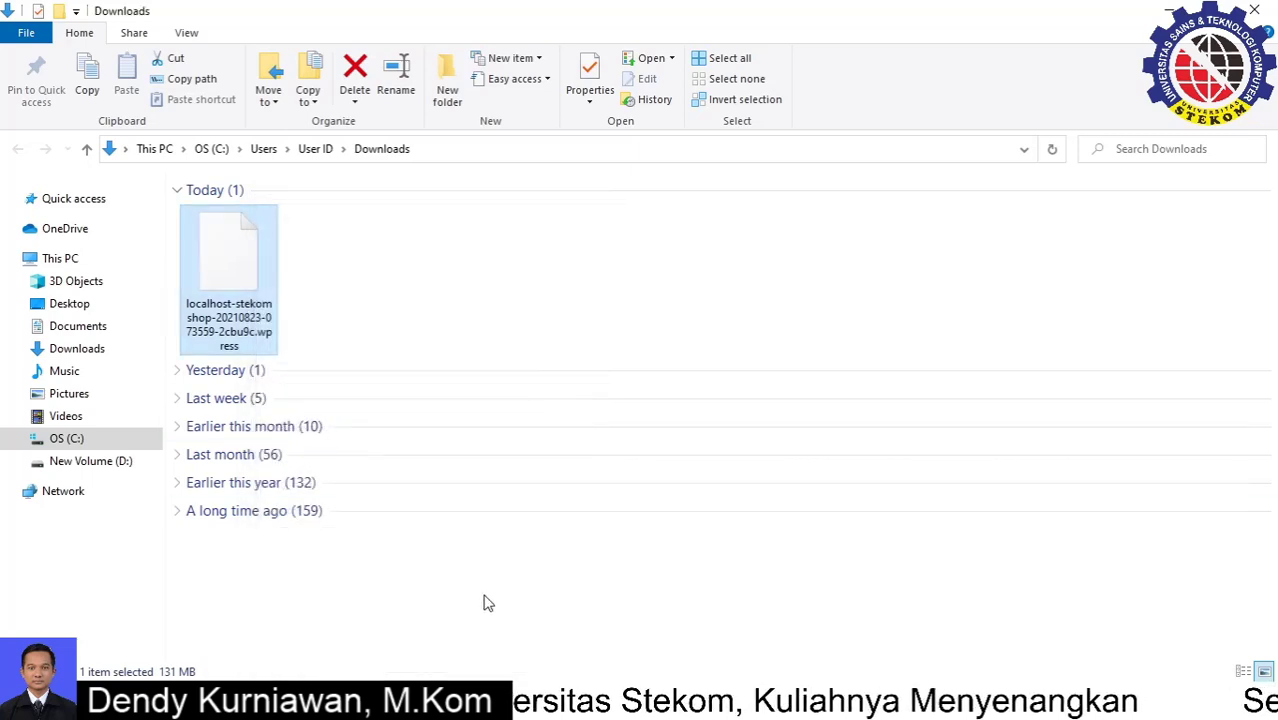
Step: Switch back to Chrome, collapse the import source list and open the guide on increasing the maximum upload file size
mouse_move(482, 705)
click(583, 615)
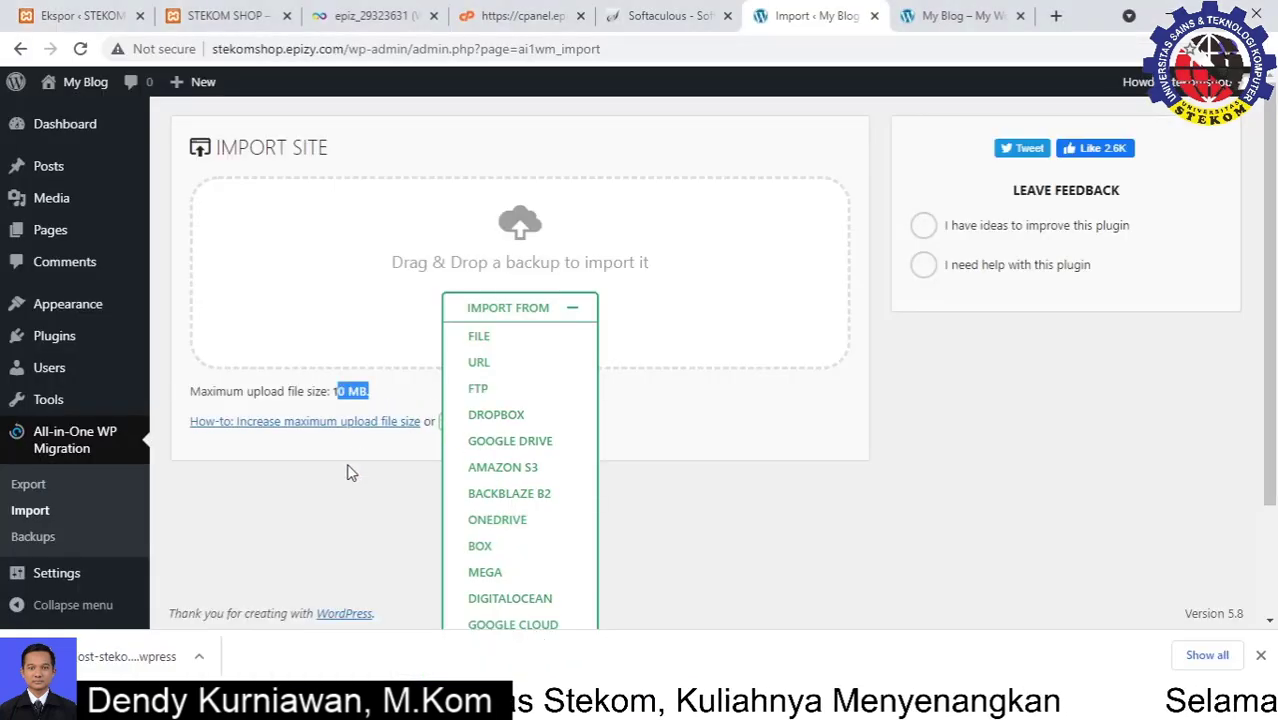
click(575, 312)
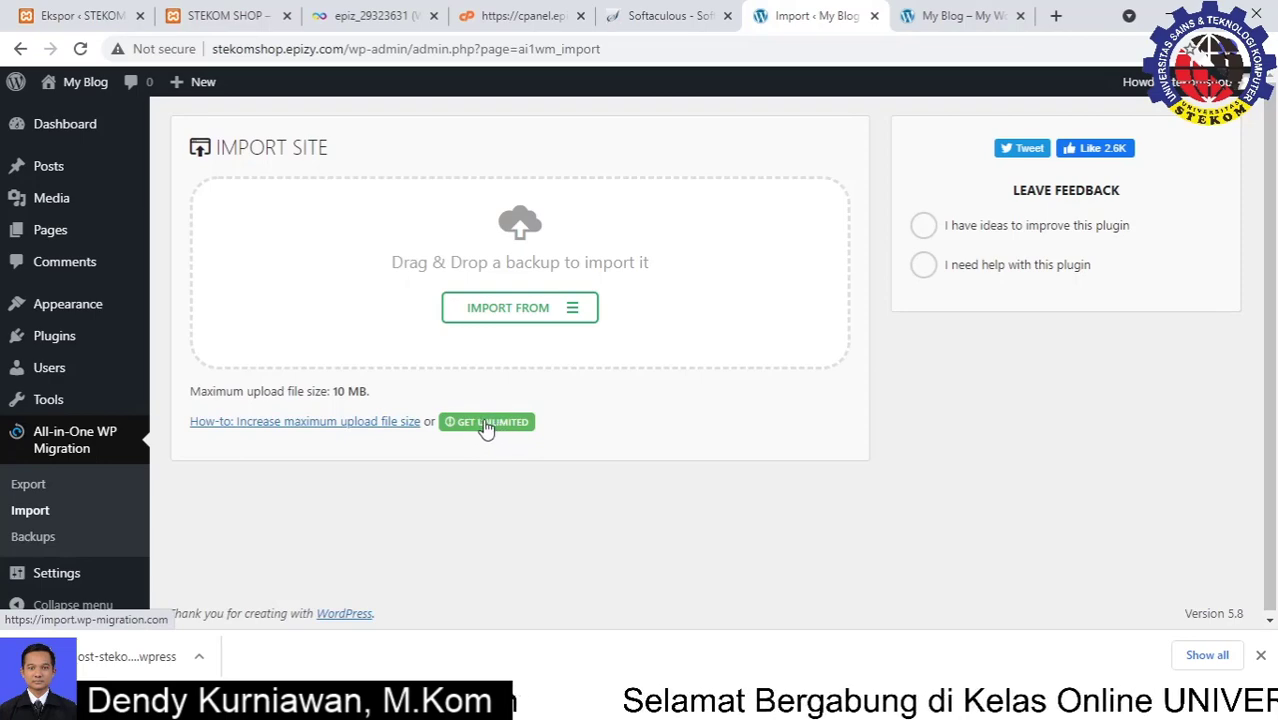
click(372, 428)
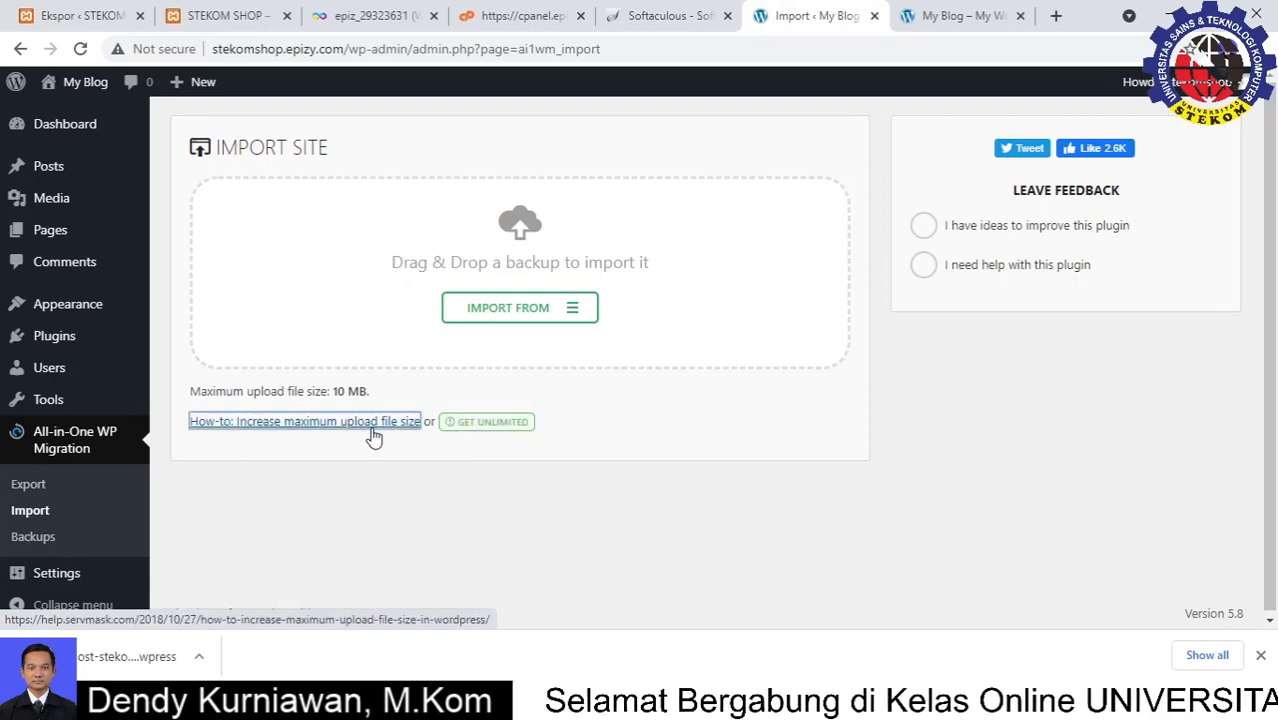
click(833, 12)
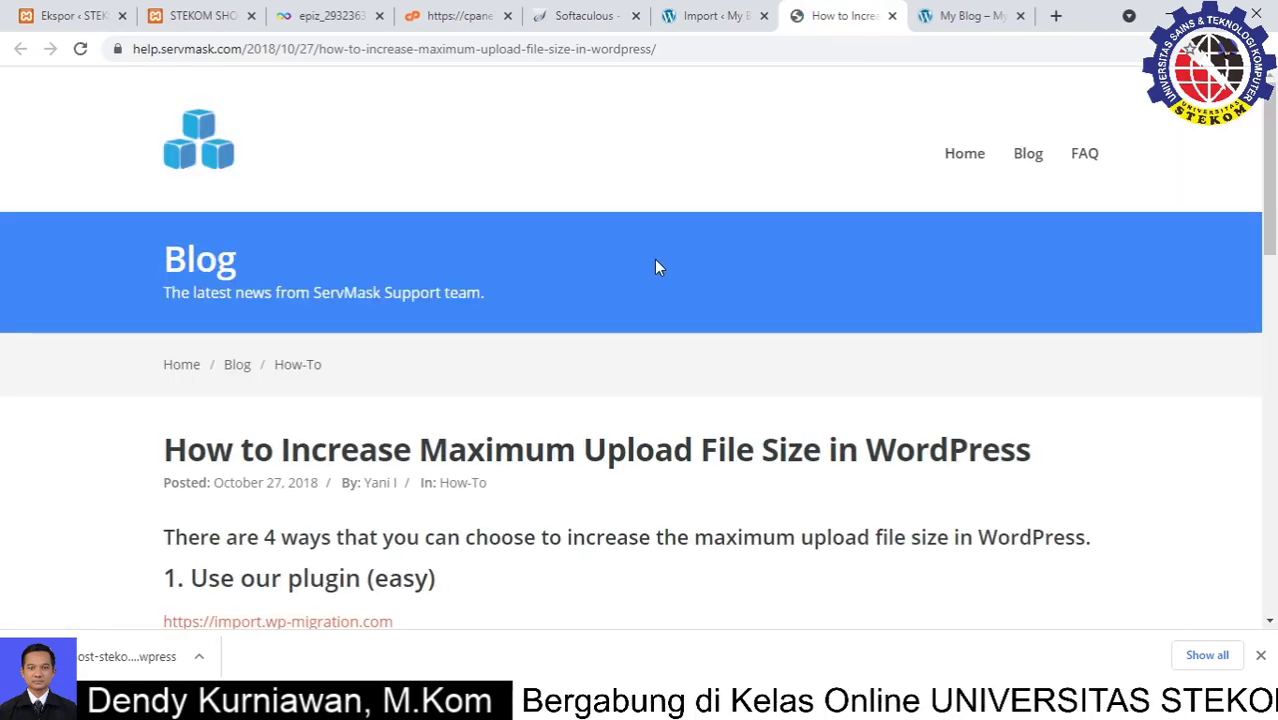
Step: Read the guide's first two methods, using the ServMask plugin and updating the .htaccess file with php_value lines
scroll(545, 437, down, 3)
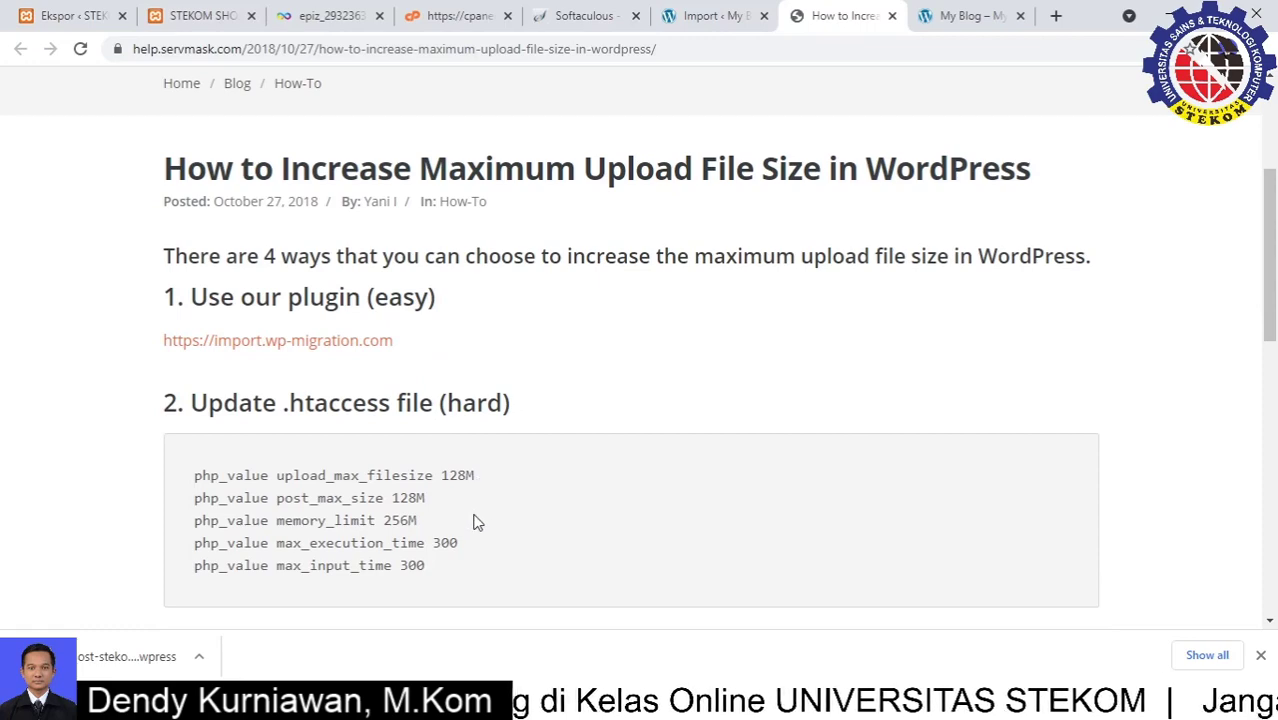
scroll(475, 521, down, 1)
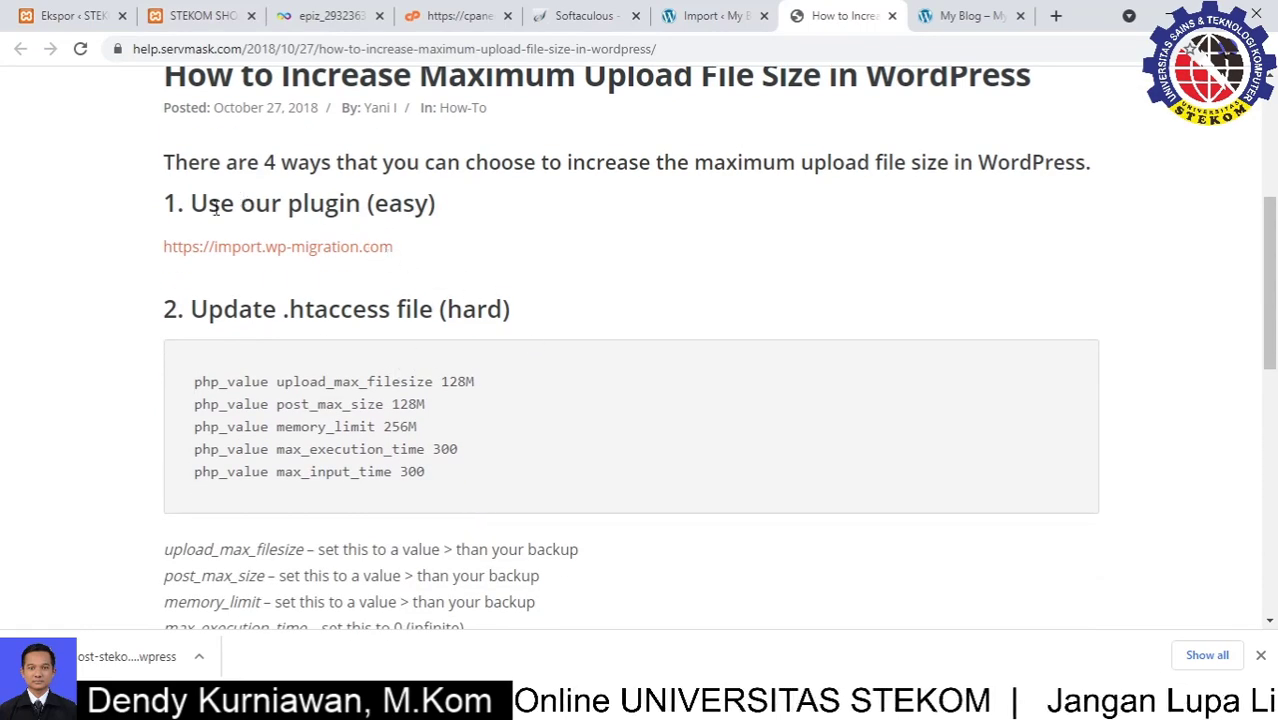
drag(208, 203, 419, 201)
click(442, 203)
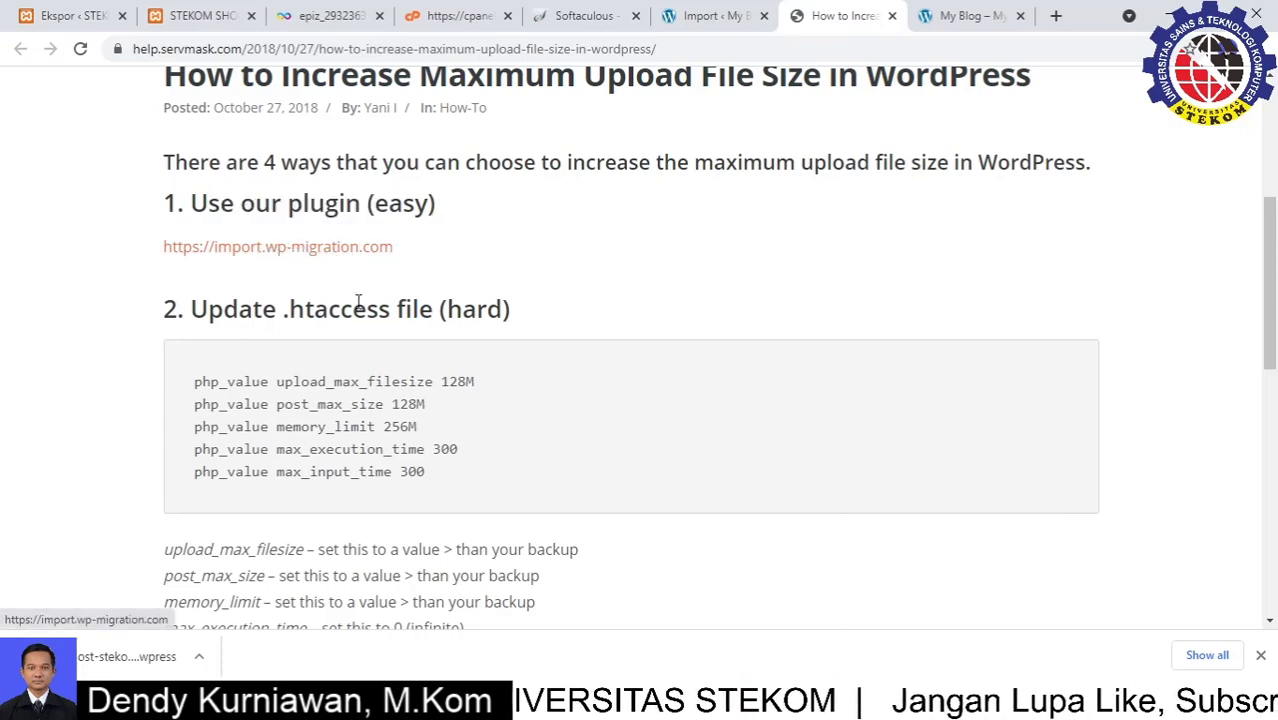
drag(277, 313, 400, 310)
click(394, 312)
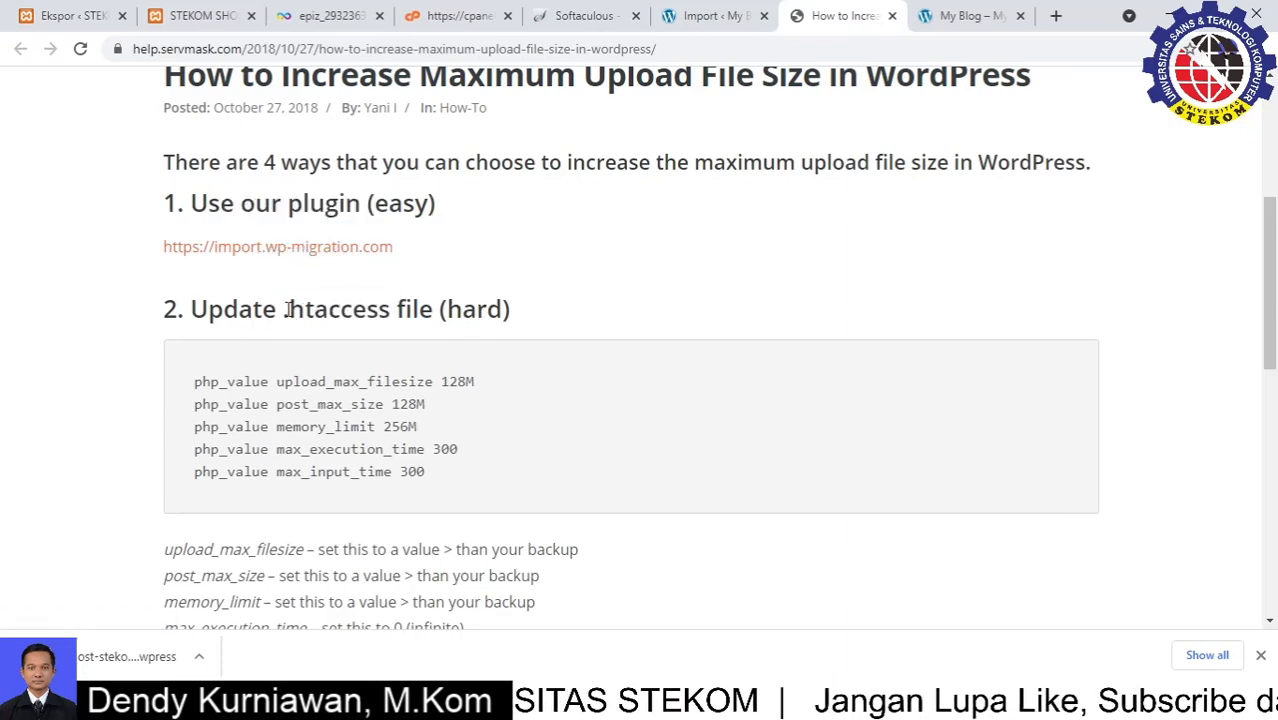
drag(277, 311, 316, 310)
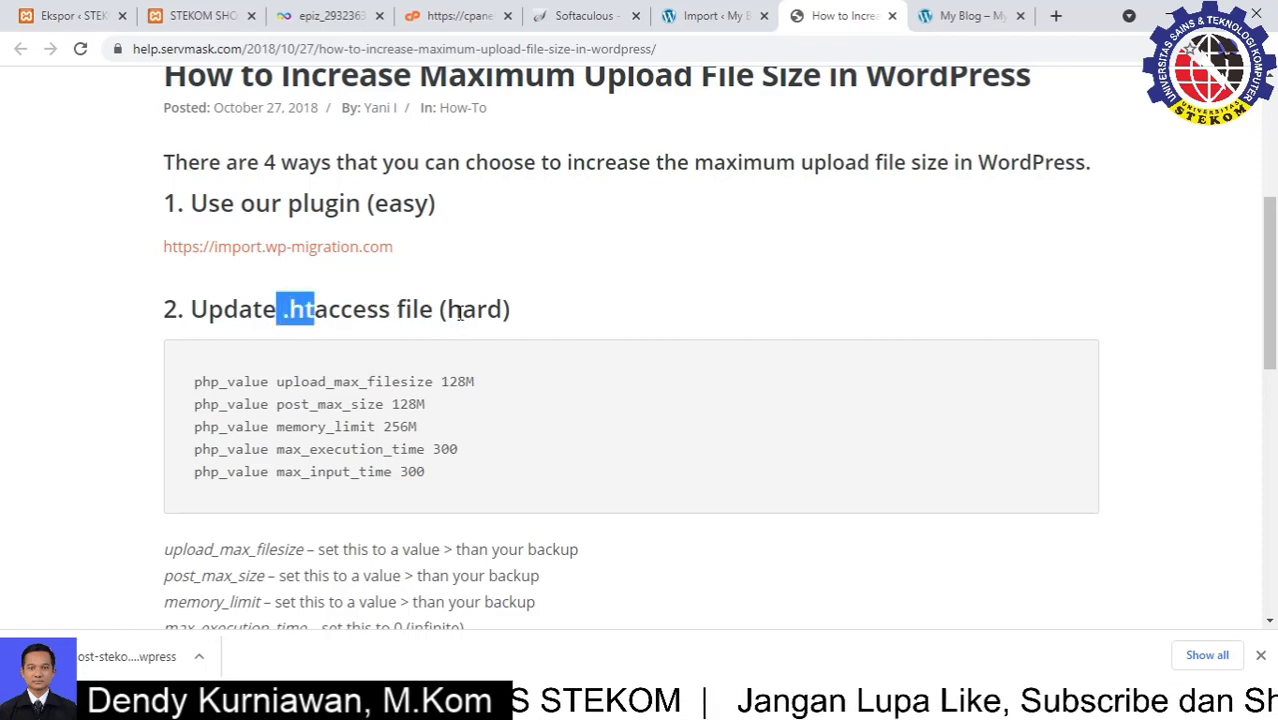
drag(432, 472, 201, 381)
click(393, 404)
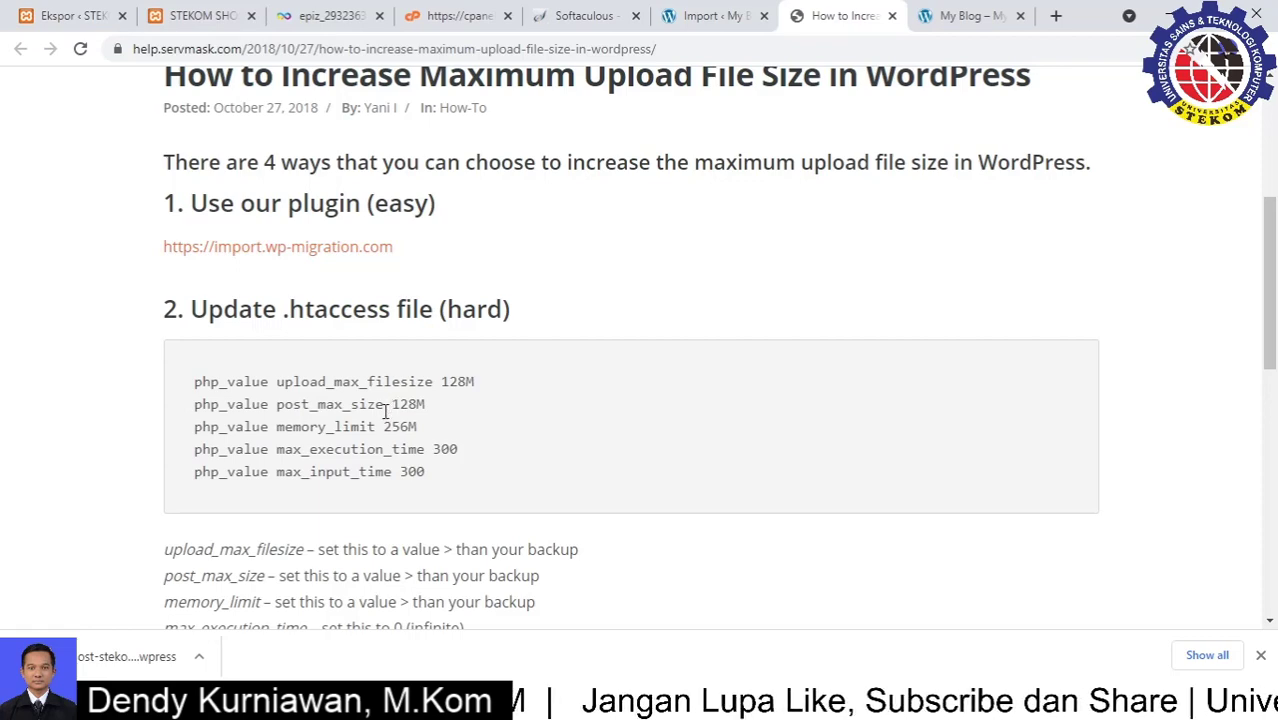
scroll(385, 412, down, 2)
scroll(447, 300, down, 2)
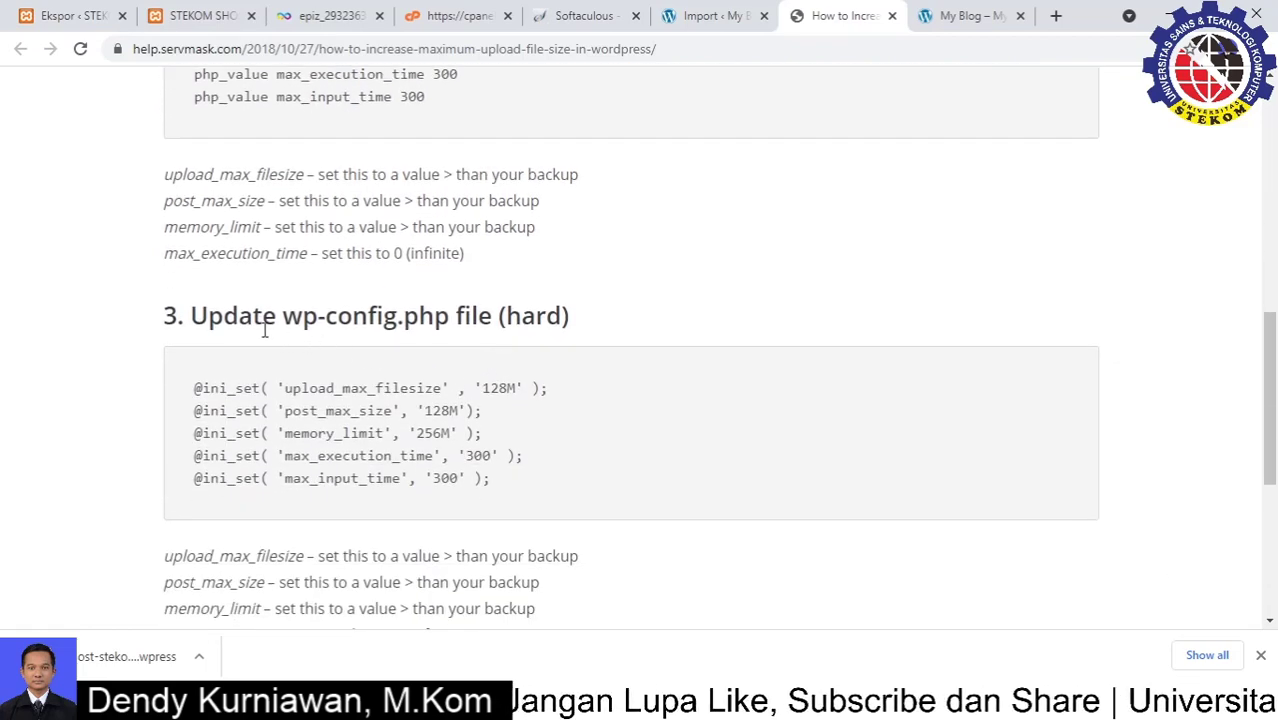
drag(239, 316, 368, 308)
click(440, 320)
drag(284, 316, 440, 308)
drag(496, 495, 197, 390)
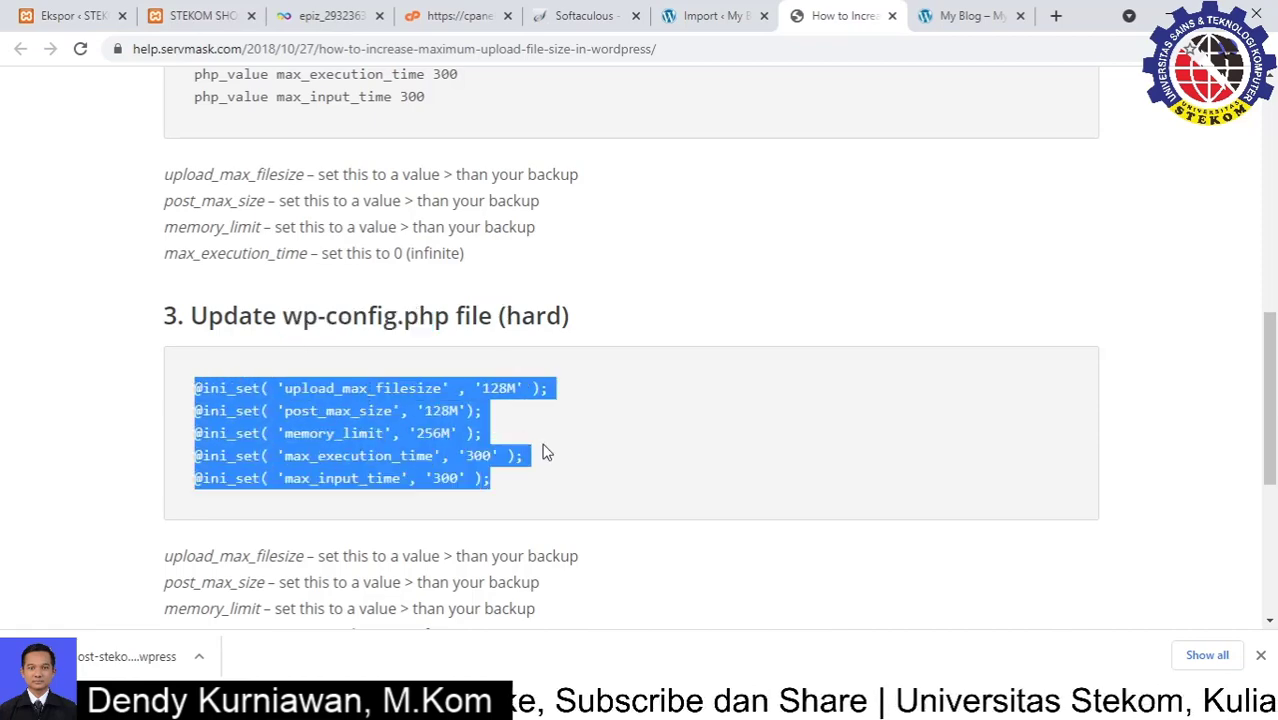
click(579, 437)
scroll(565, 425, down, 3)
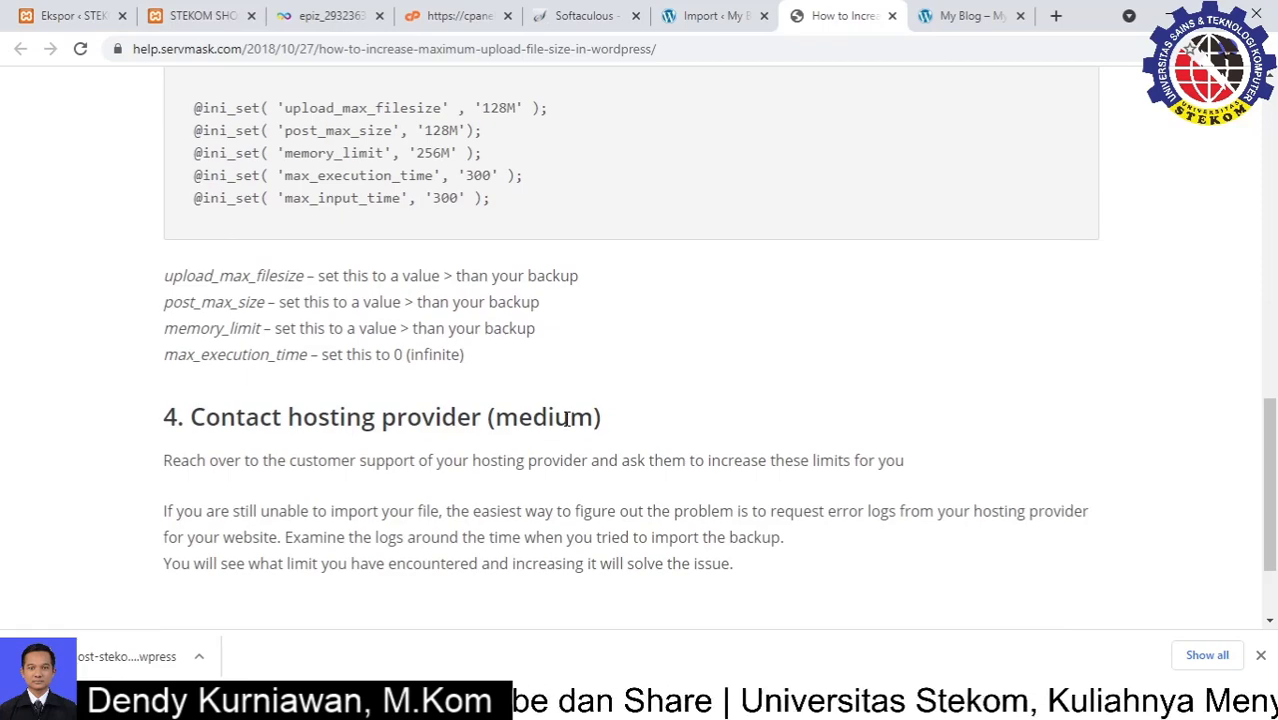
scroll(566, 420, up, 7)
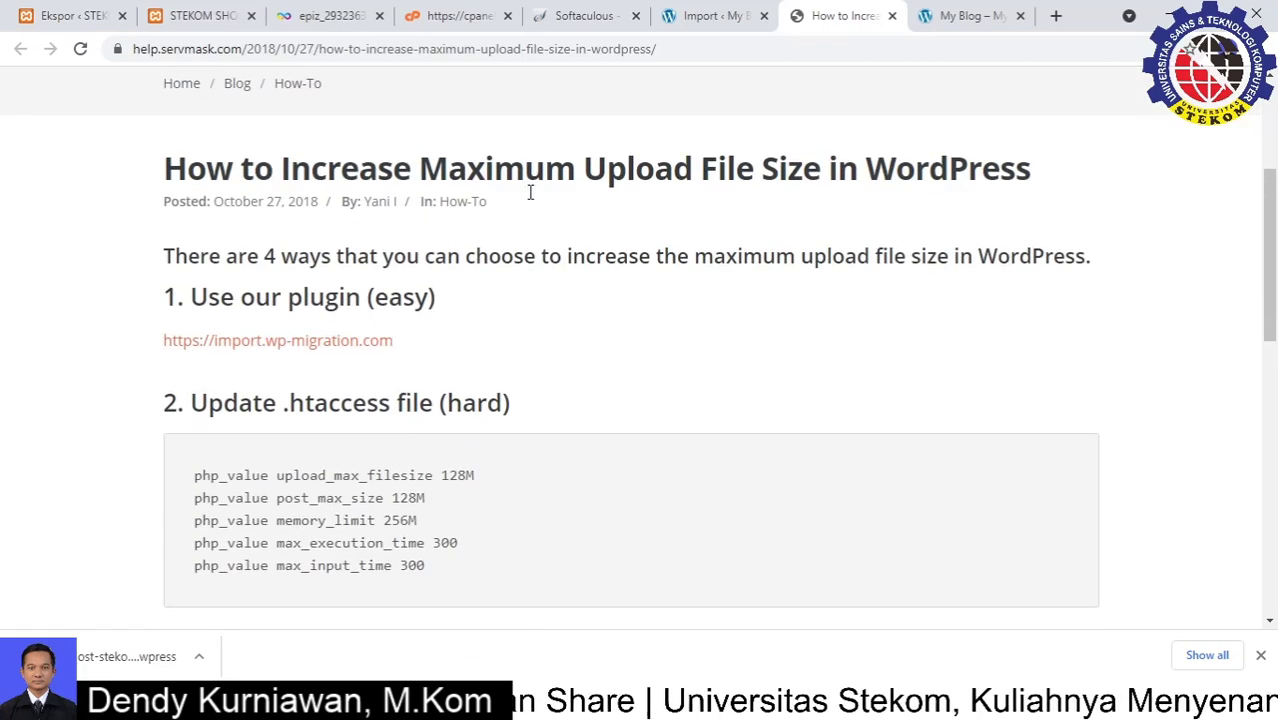
Step: Follow the guide's import.wp-migration.com link and review the features of the Premium import extension
click(367, 344)
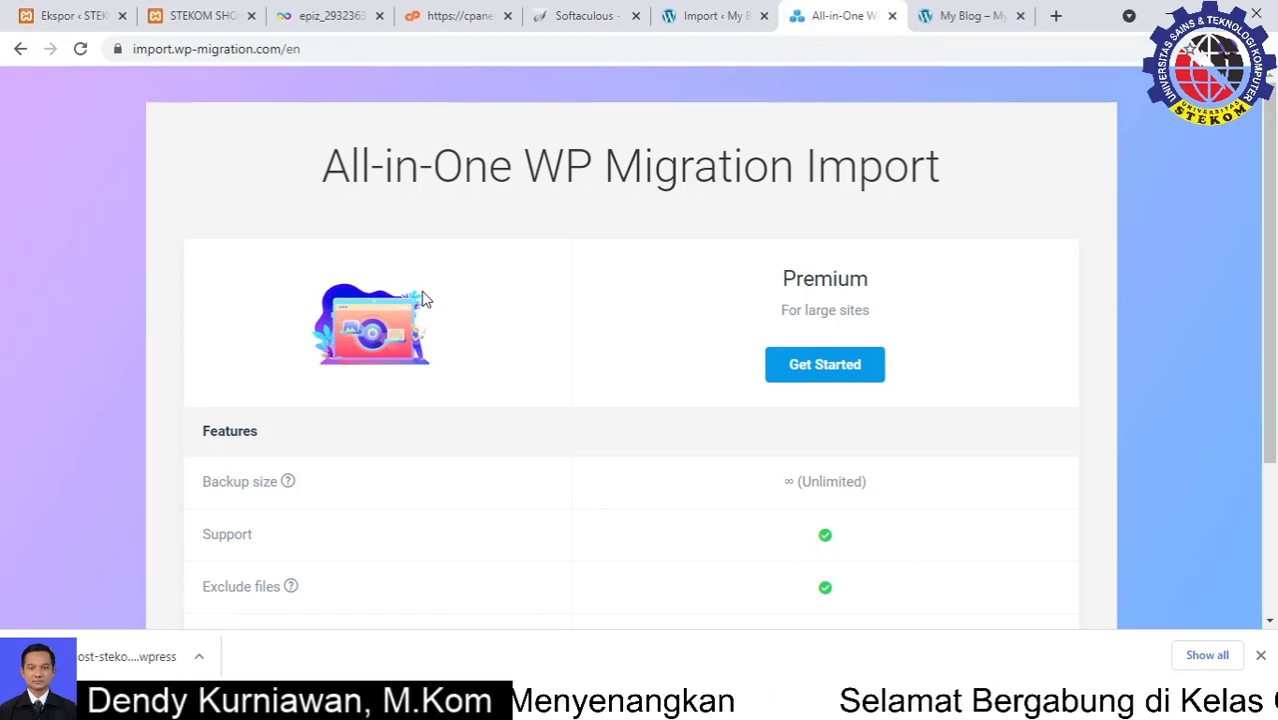
scroll(422, 298, down, 1)
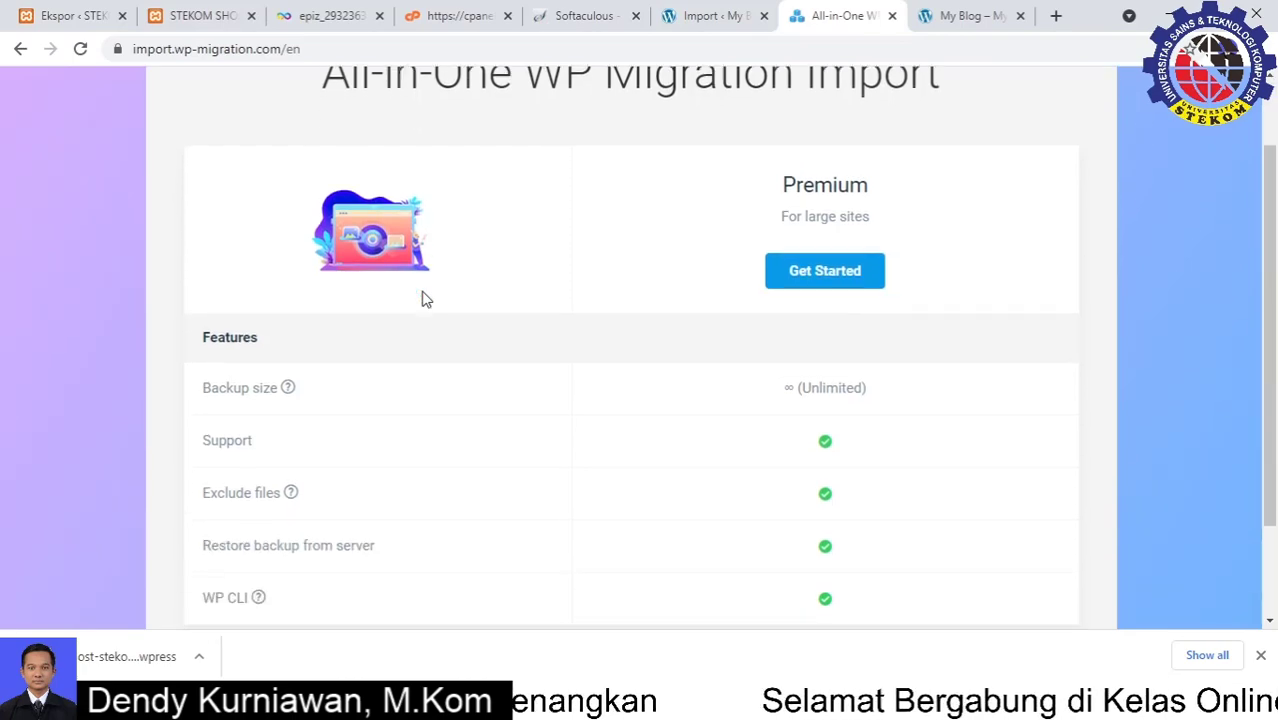
scroll(420, 325, down, 1)
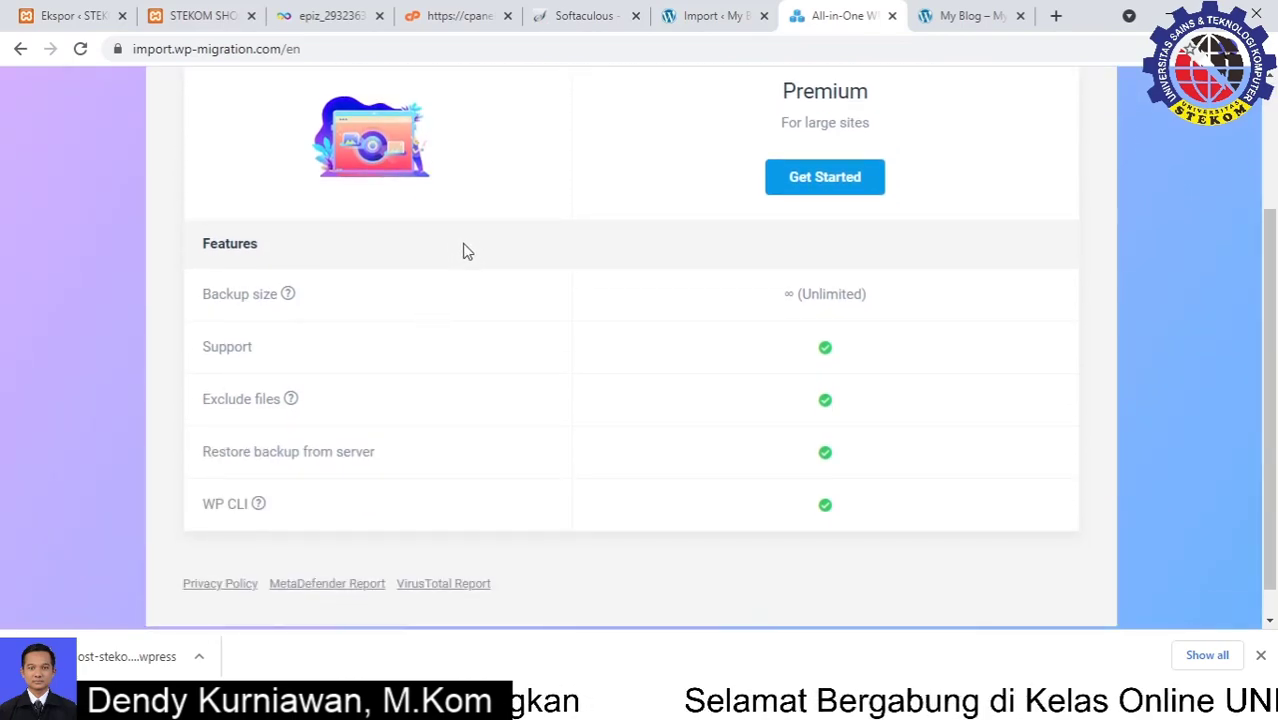
scroll(514, 317, down, 1)
scroll(456, 234, up, 2)
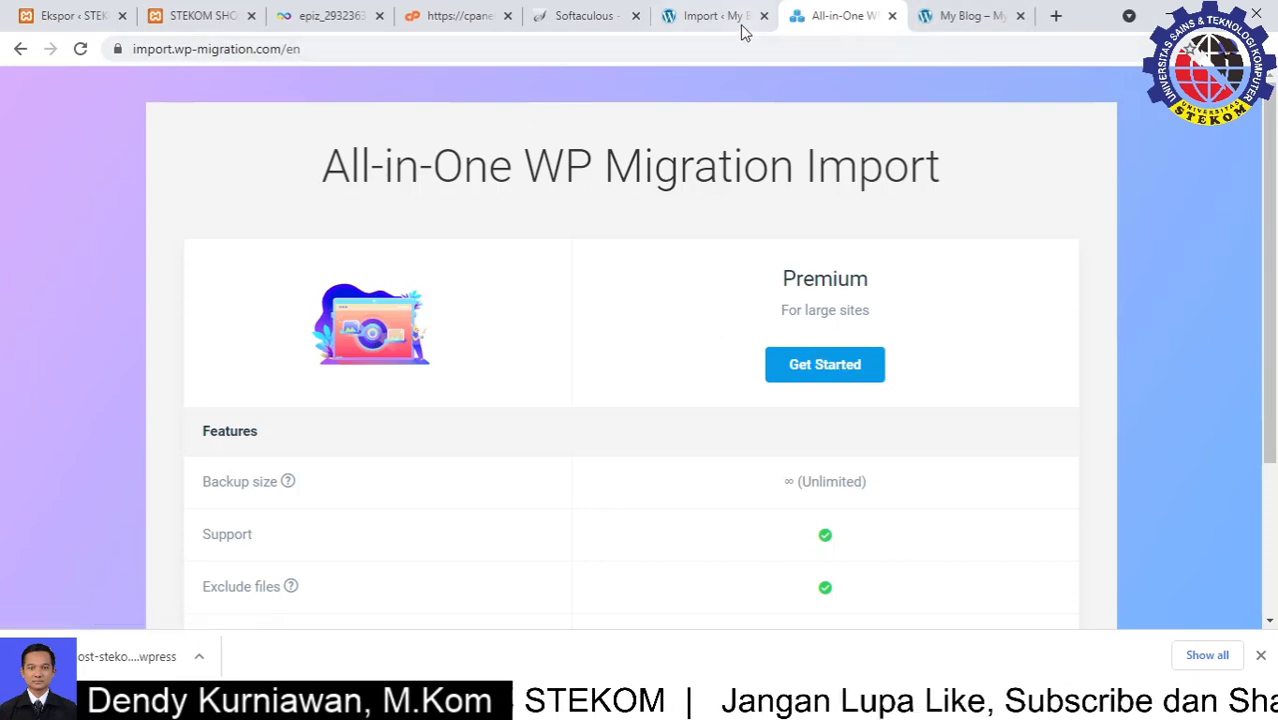
Step: Reopen the upload size guide from the online site's Import page and close the All-in-One WP Migration Import pricing tab
click(712, 16)
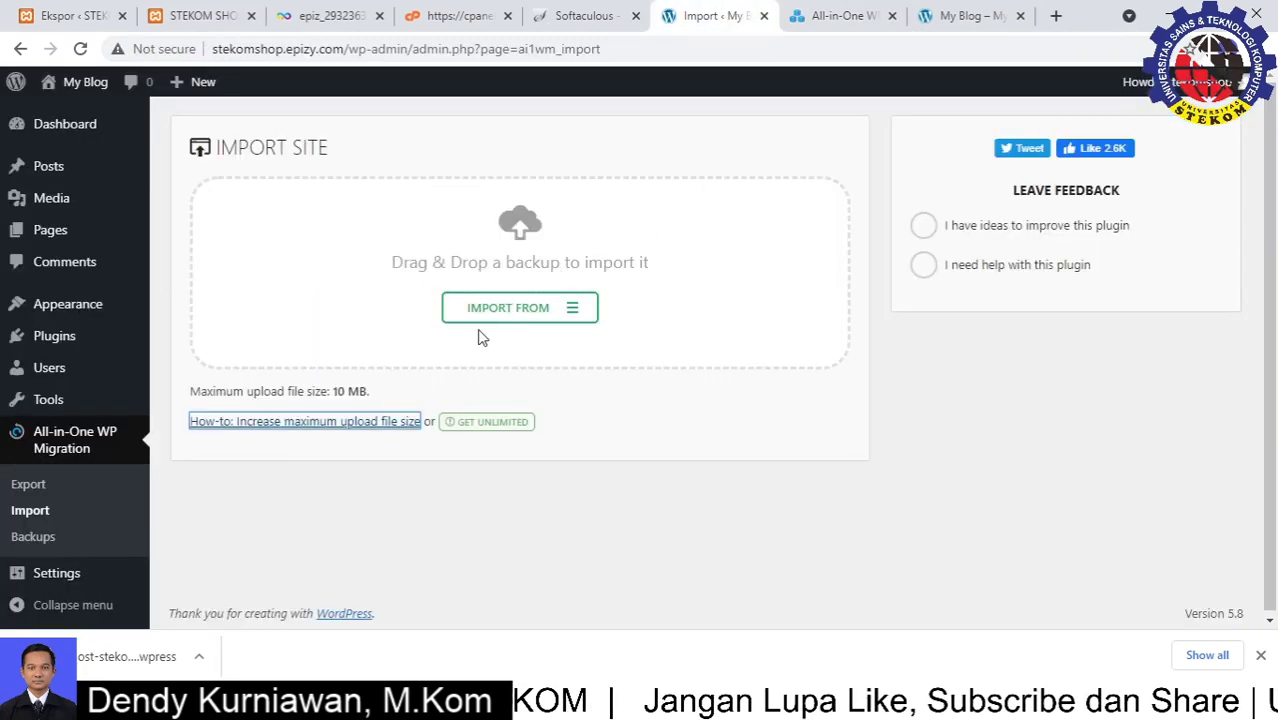
click(425, 387)
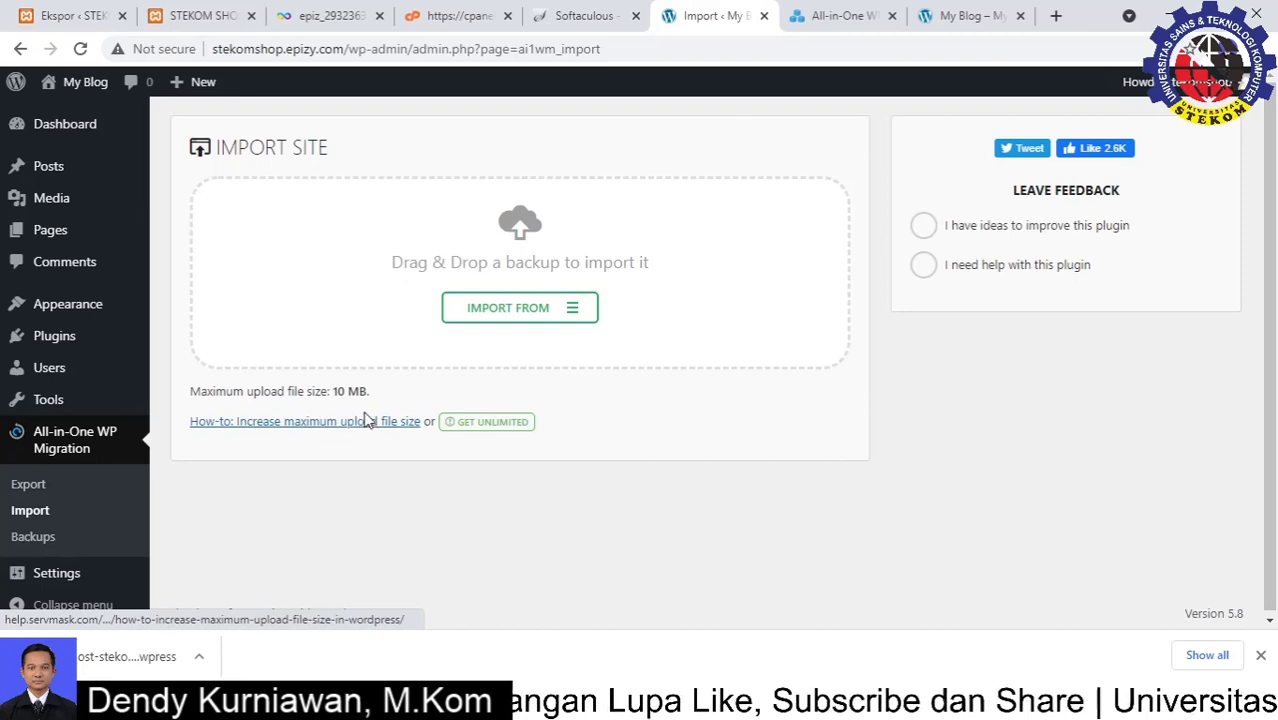
click(821, 12)
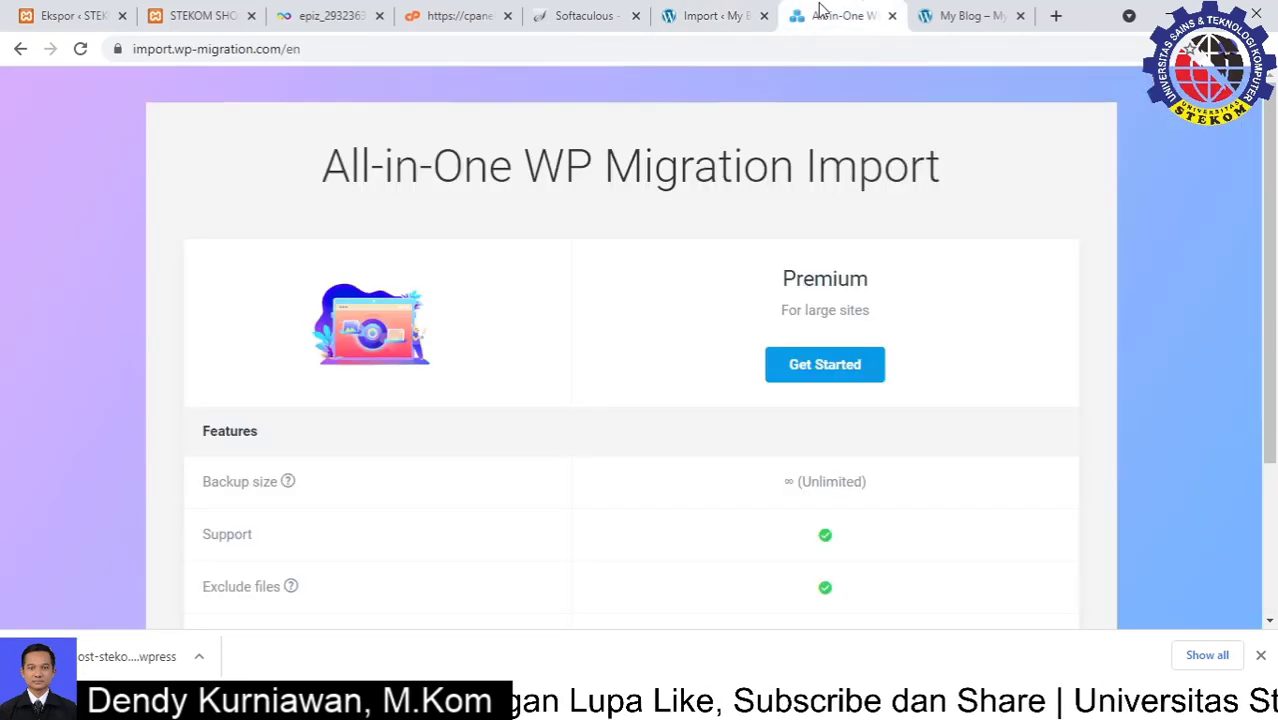
click(733, 18)
click(410, 419)
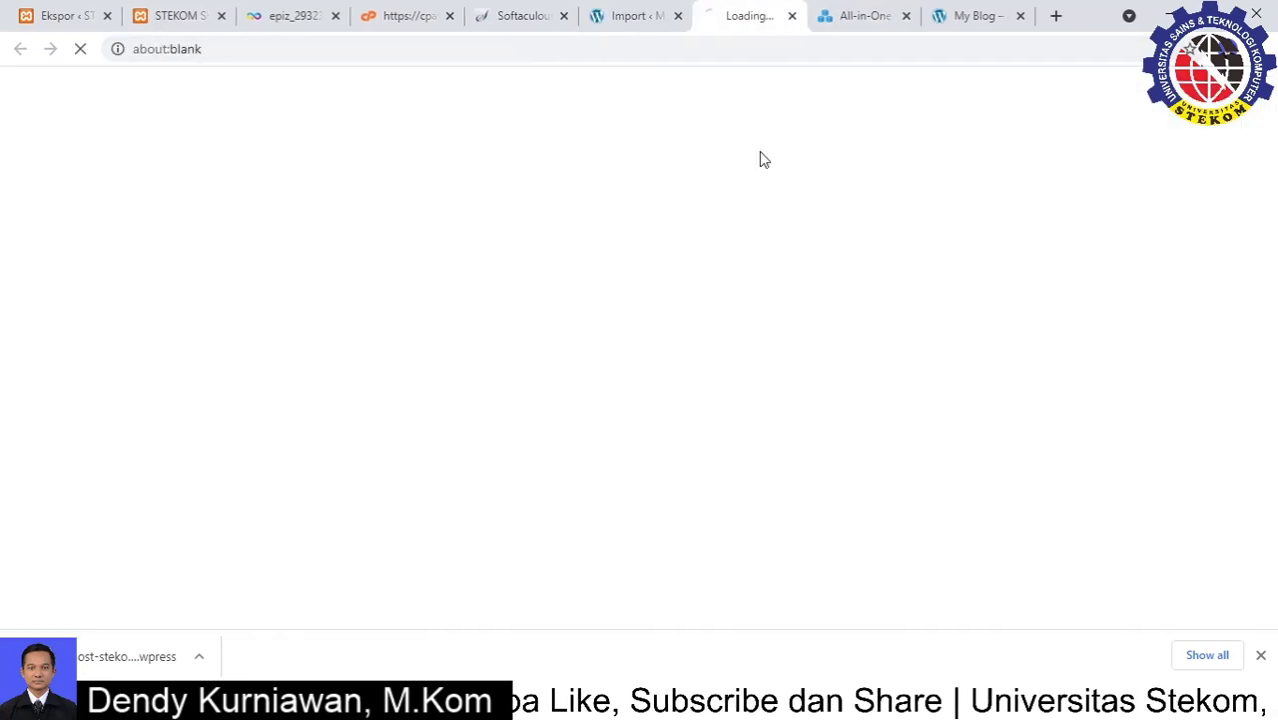
click(908, 18)
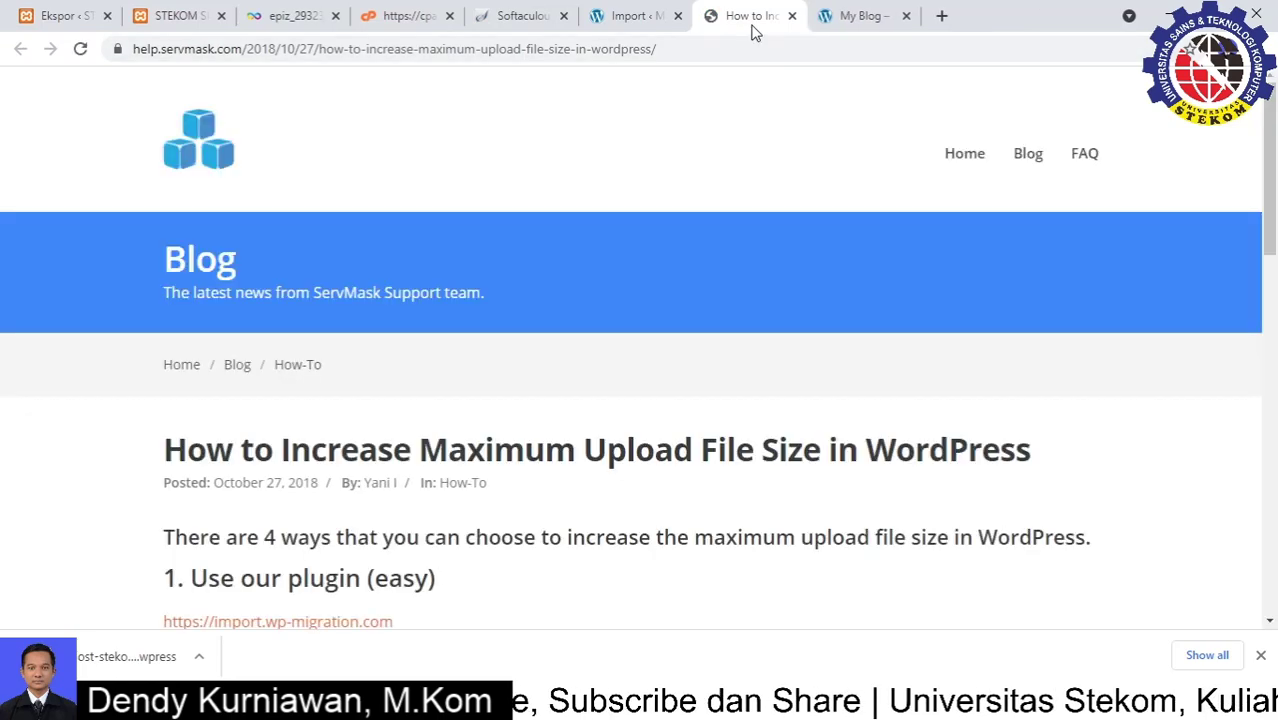
Step: Review the guide's .htaccess and wp-config.php sections again, highlighting the wp-config.php file name
scroll(499, 443, down, 3)
drag(392, 391, 449, 412)
scroll(450, 391, down, 4)
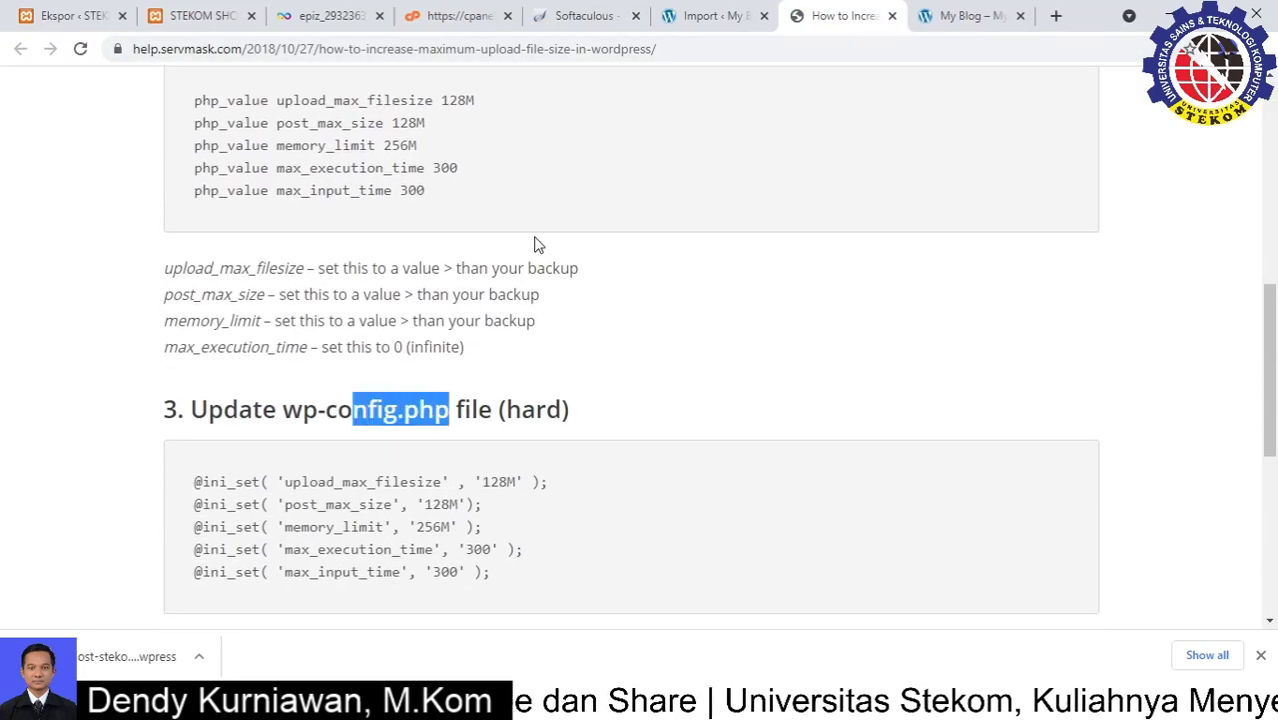
Step: Return to the stekomshop.epizy.com admin and open the form for uploading a .zip plugin on the Add Plugins page
click(718, 15)
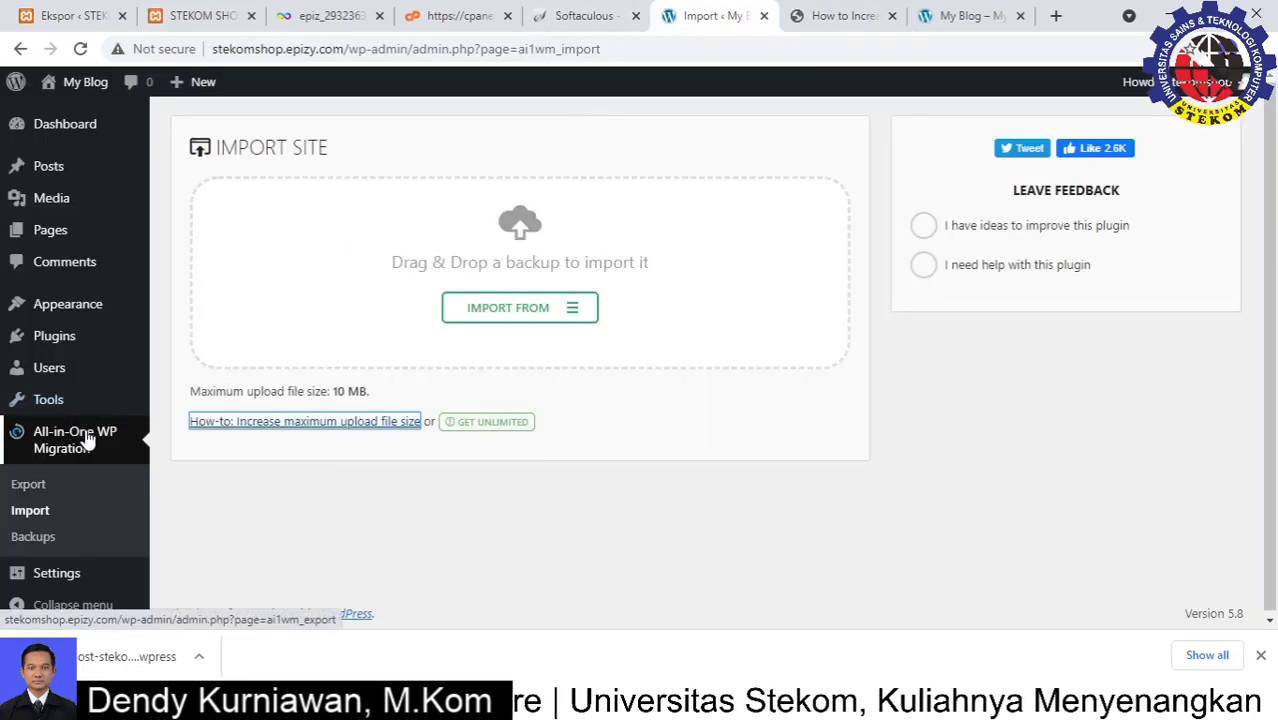
scroll(86, 440, down, 1)
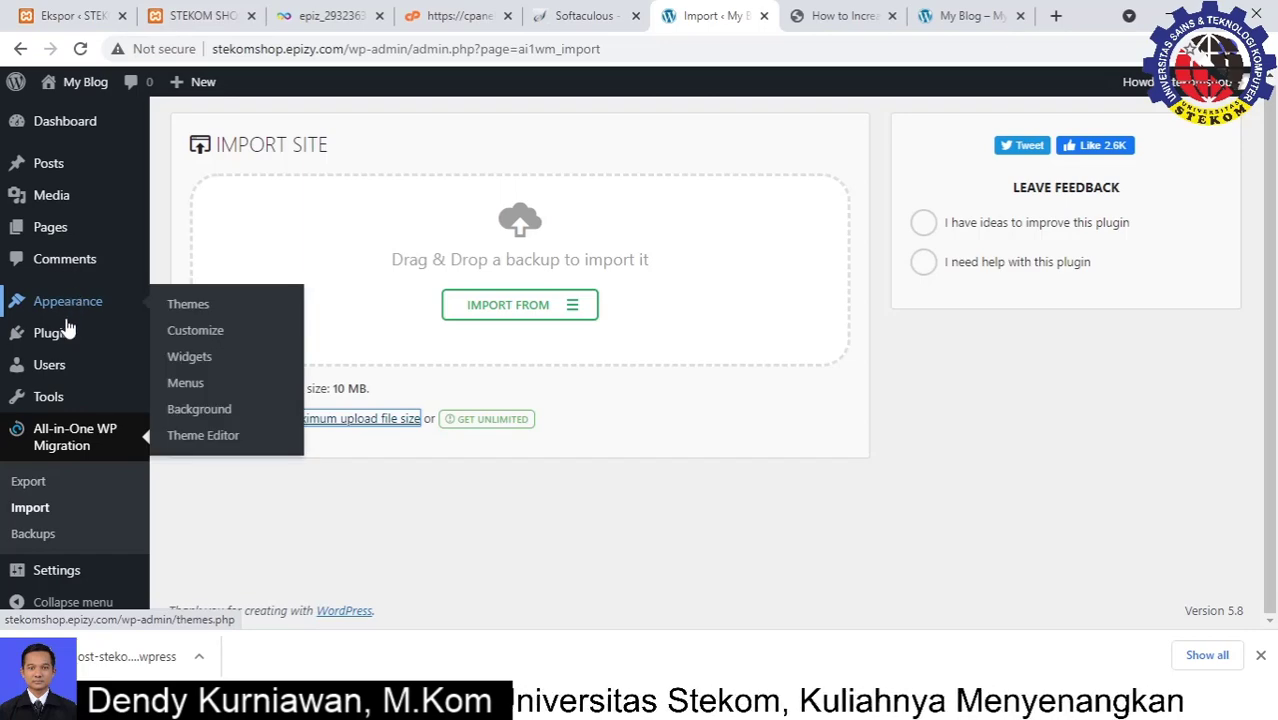
mouse_move(57, 338)
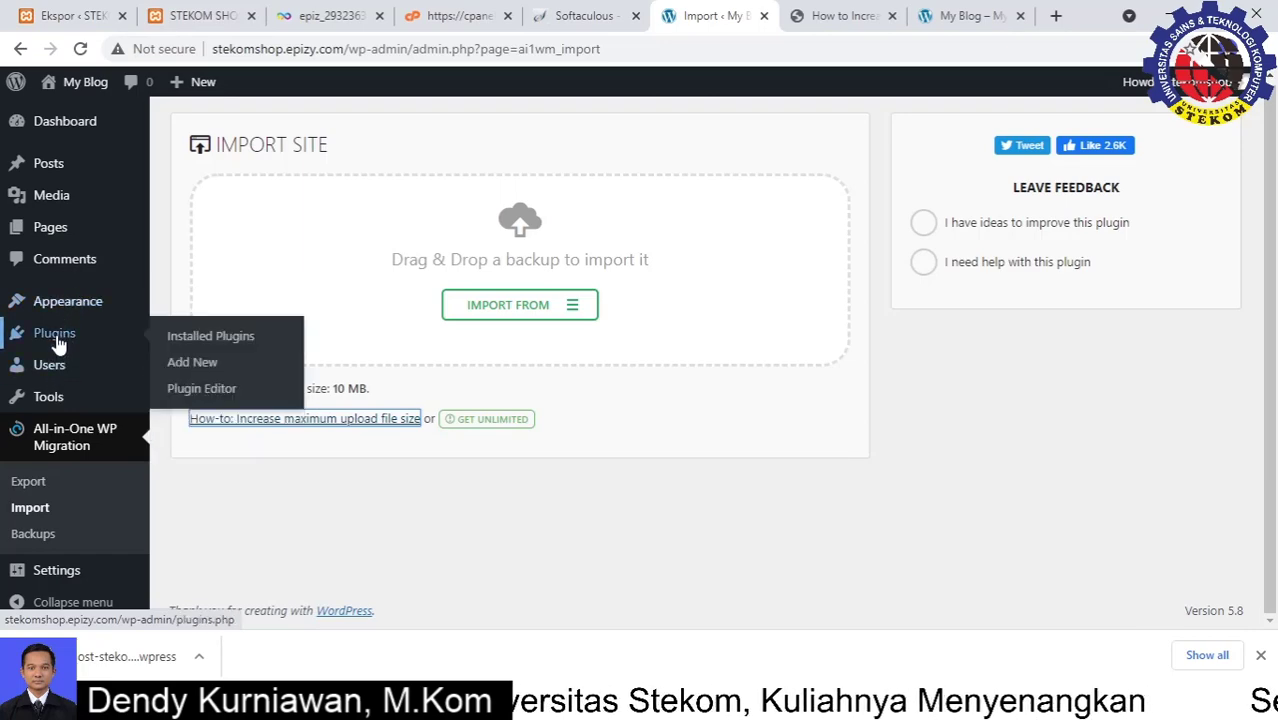
click(191, 366)
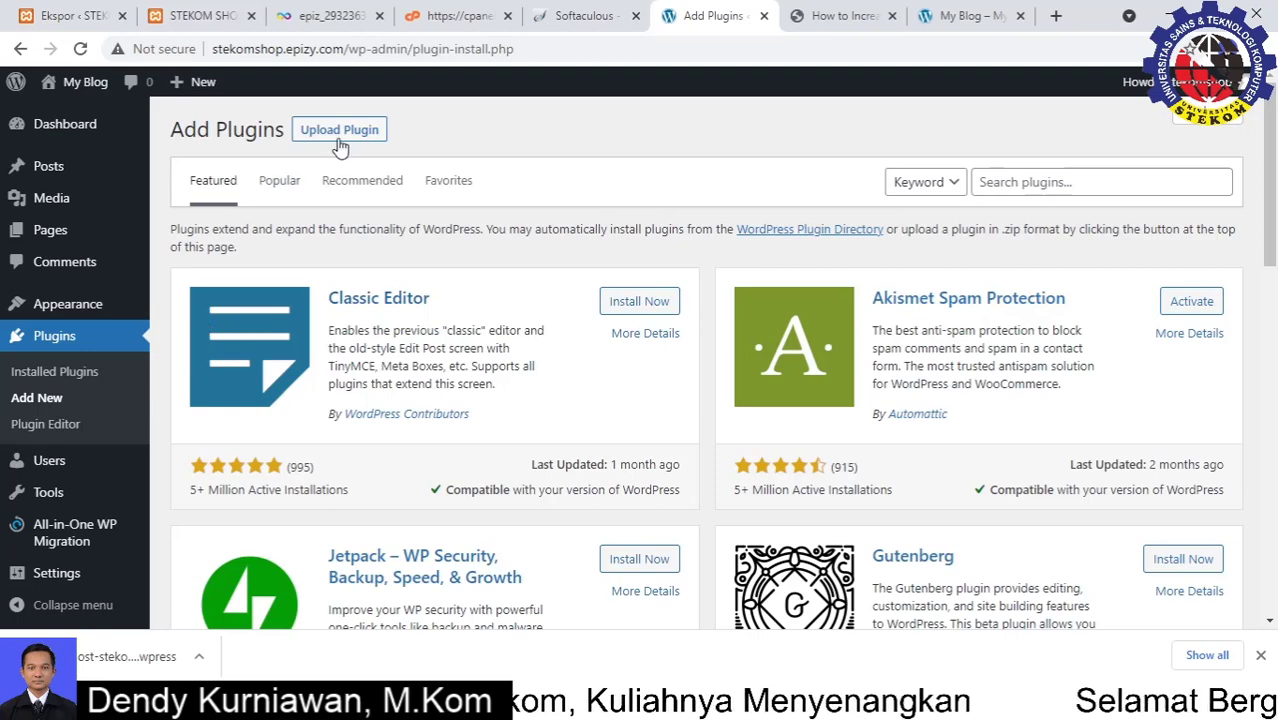
click(340, 132)
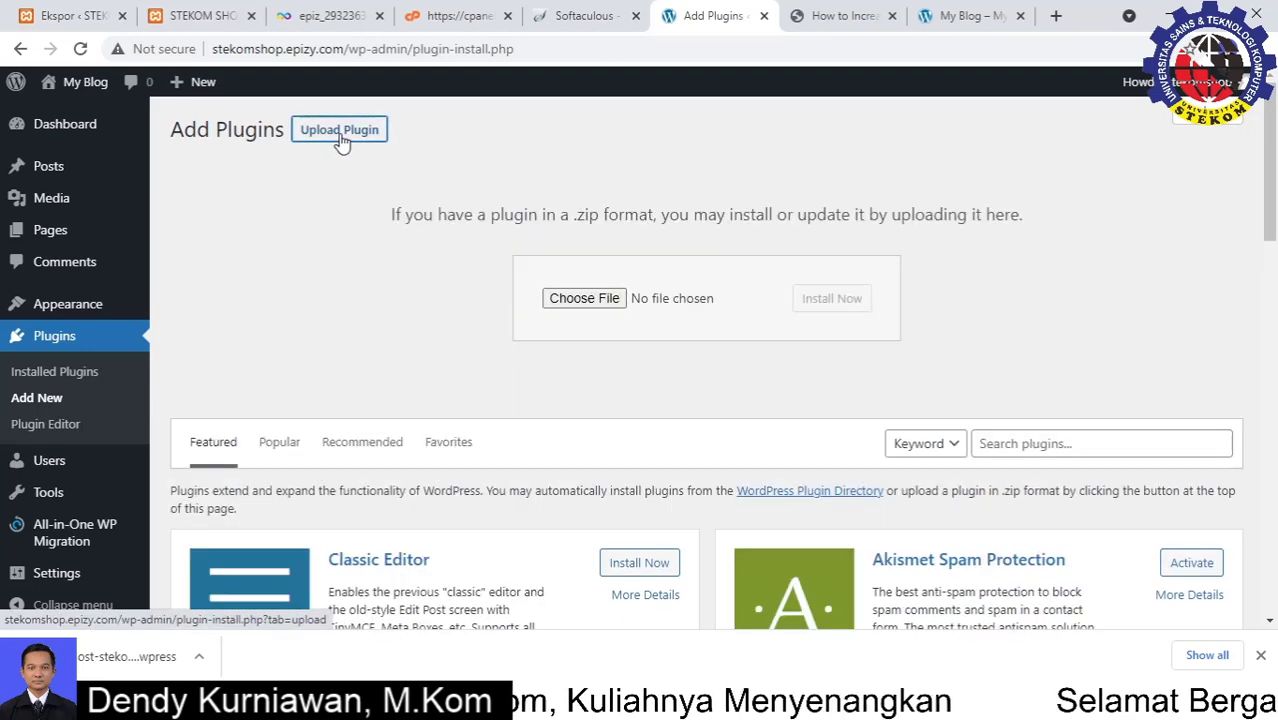
Step: Install the plugin all-in-one-wp-migration-file-extension from the Downloads folder and activate it
click(588, 300)
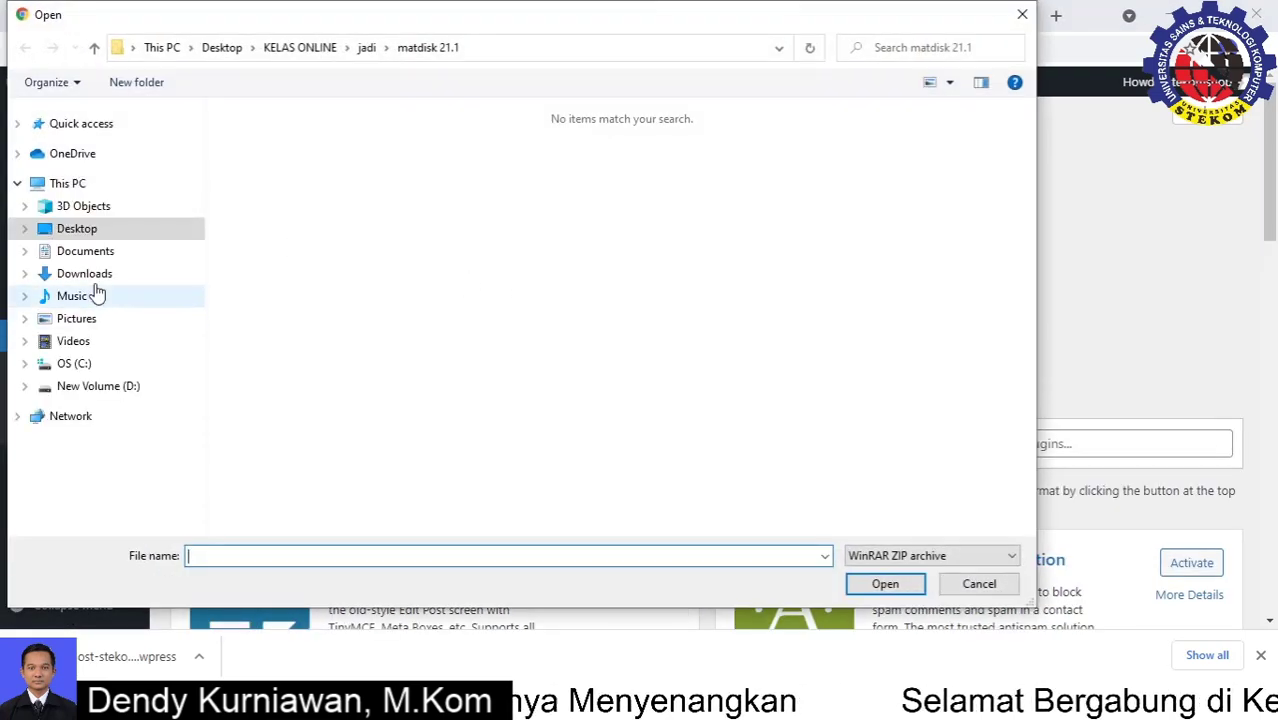
click(94, 278)
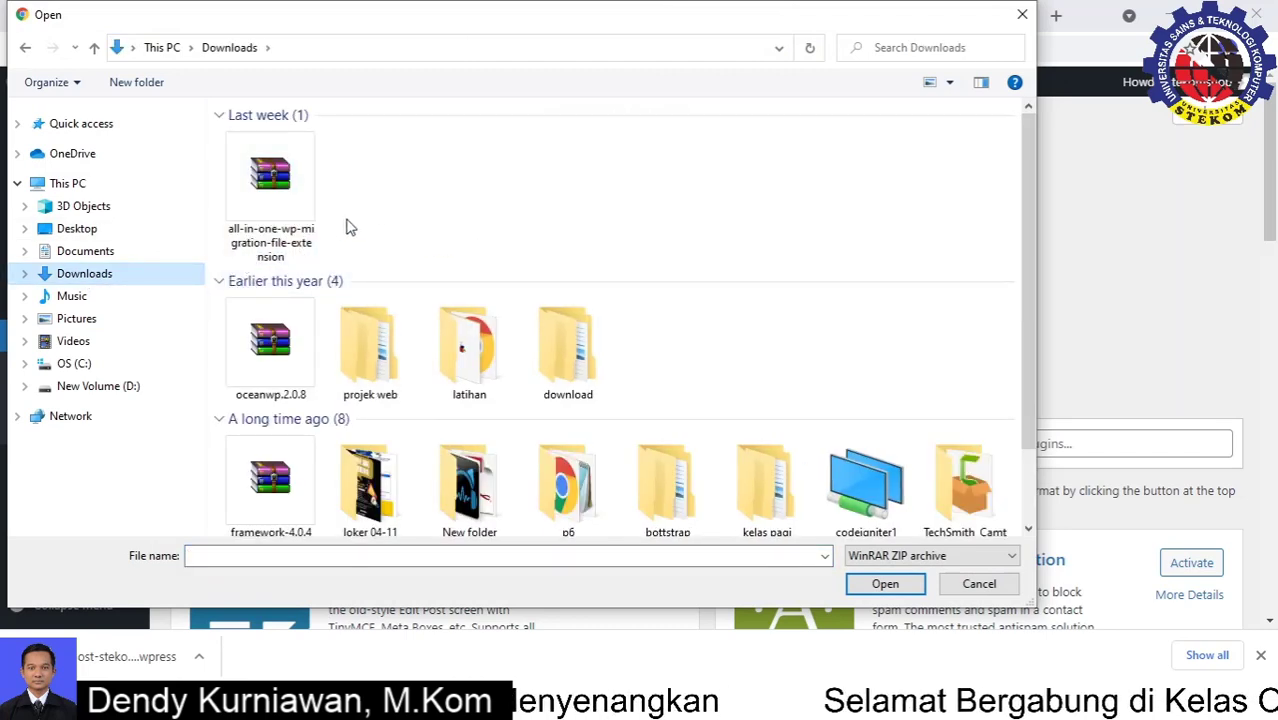
click(270, 222)
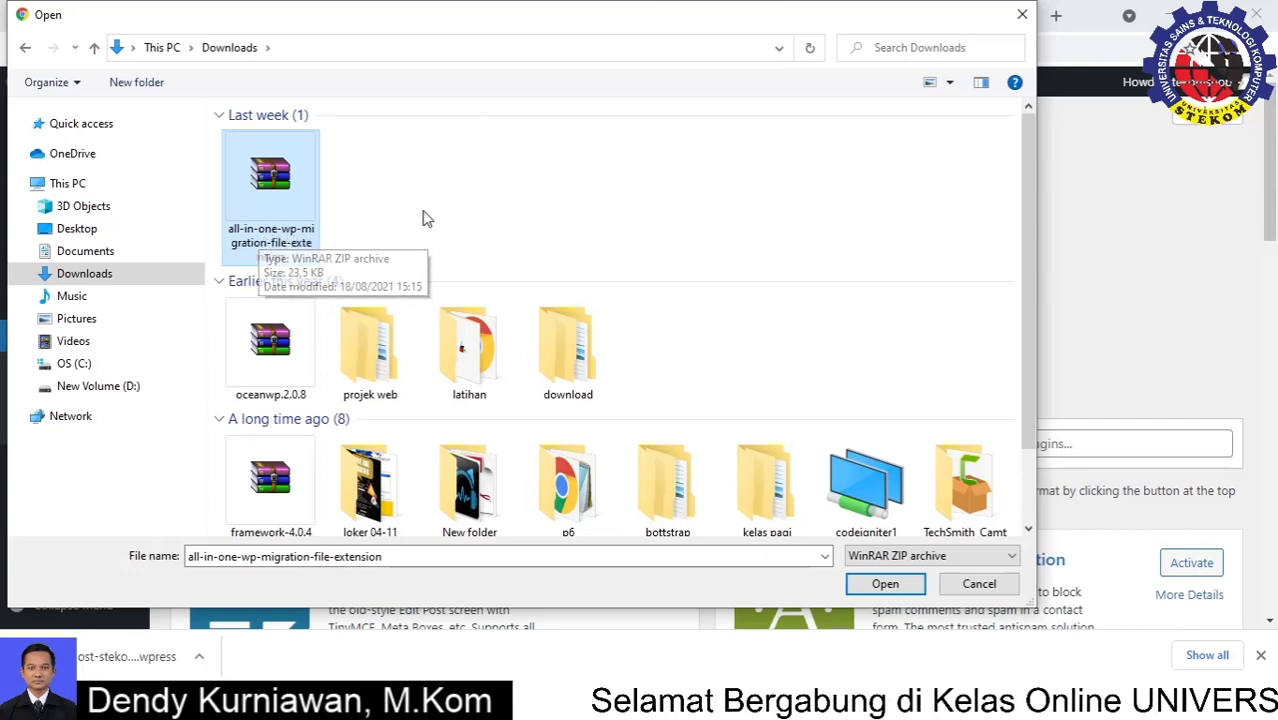
click(884, 584)
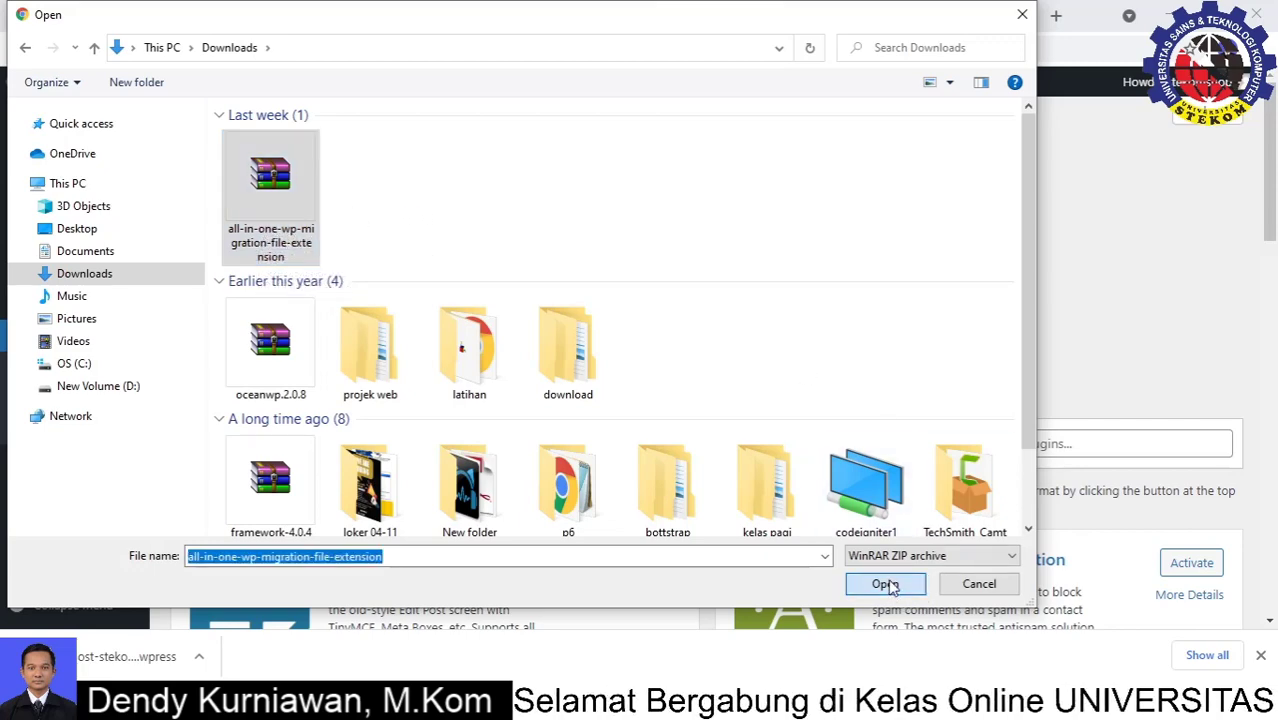
click(830, 310)
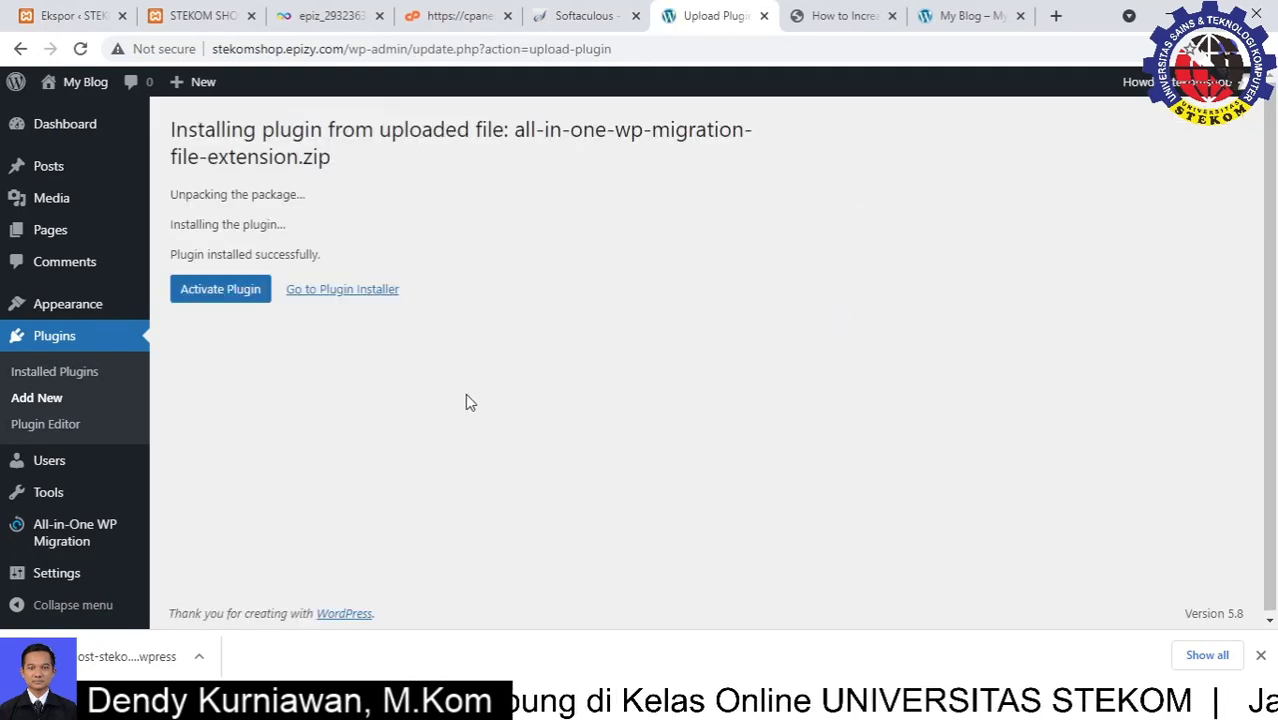
click(215, 290)
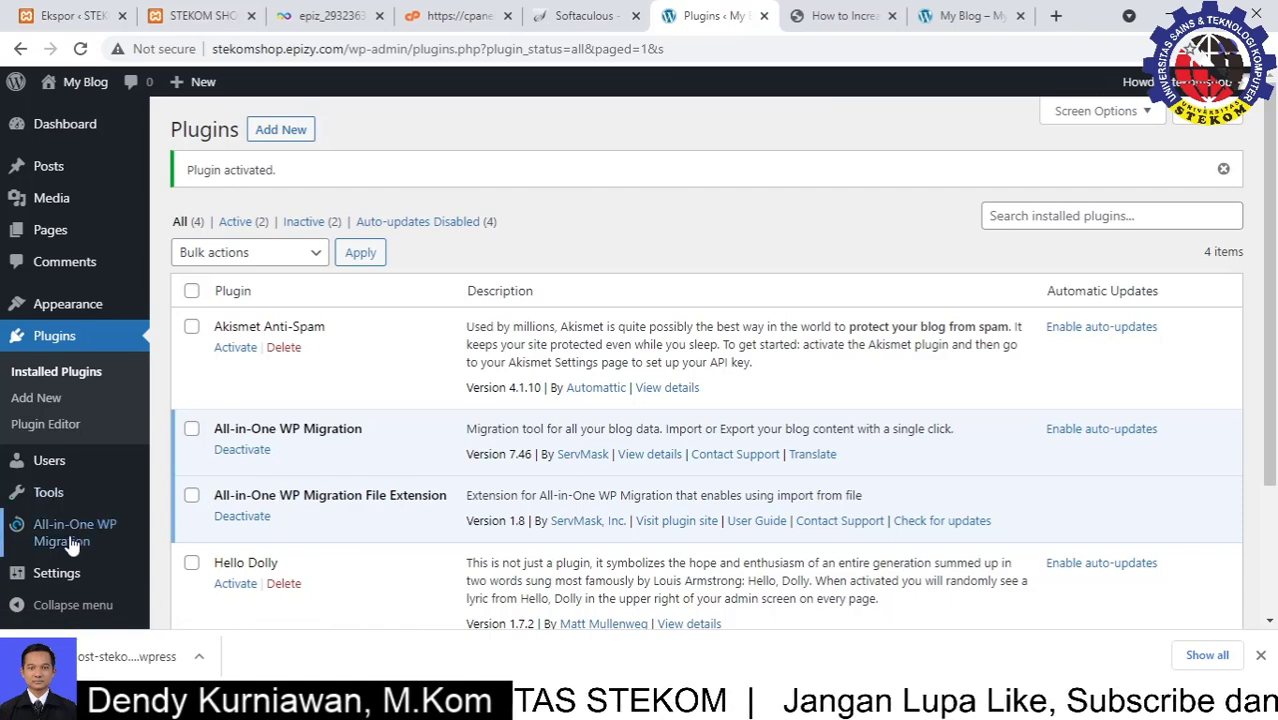
Step: Open the All-in-One WP Migration Import page and check the maximum upload file size by highlighting its value
mouse_move(62, 532)
click(198, 550)
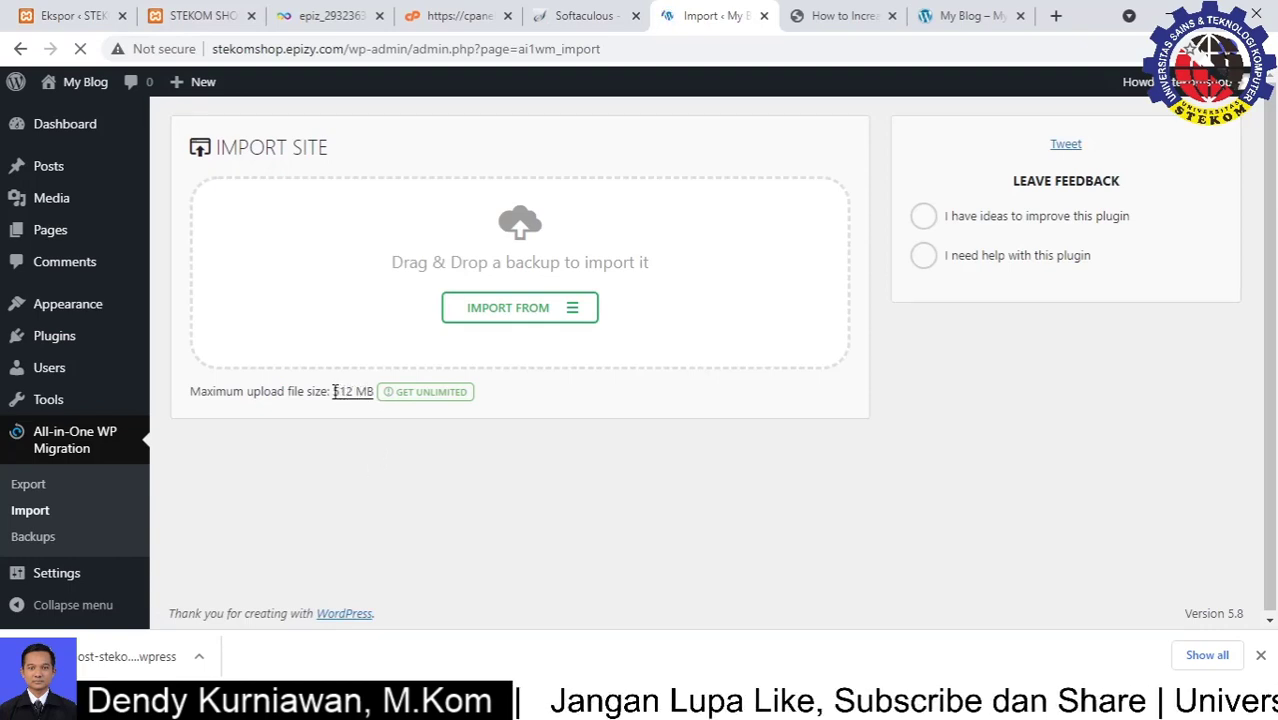
drag(333, 392, 362, 405)
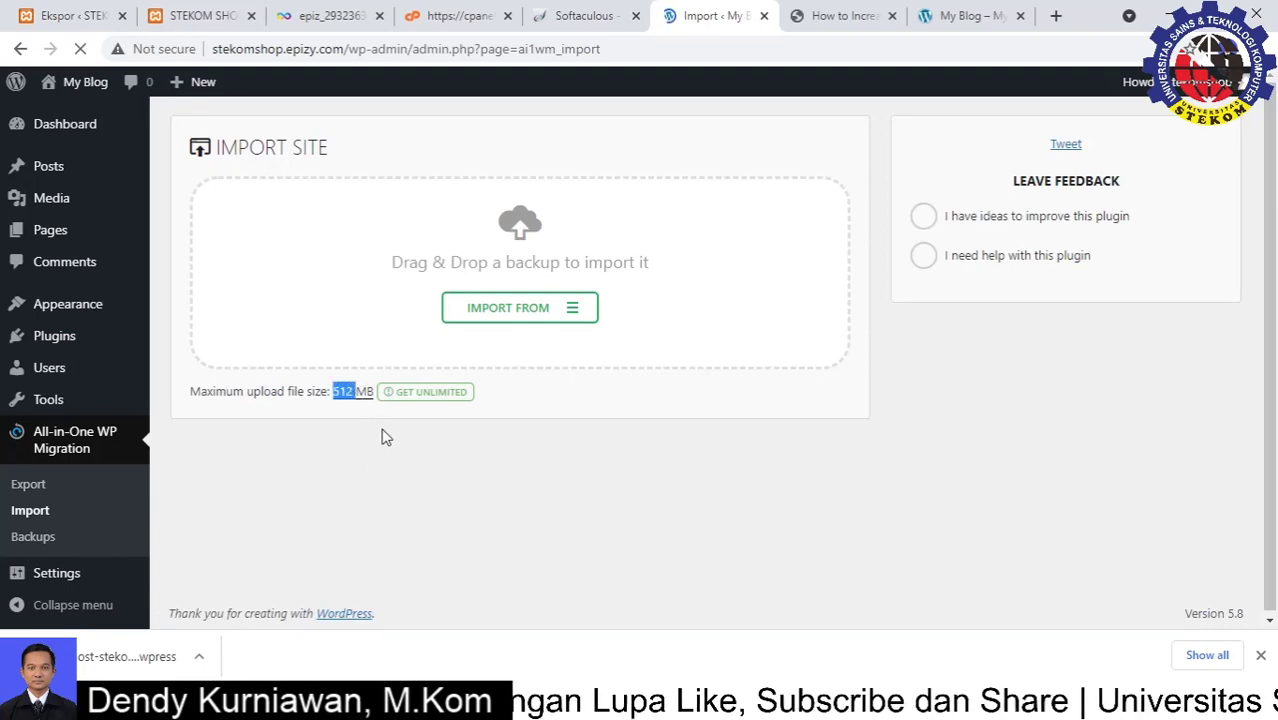
click(393, 431)
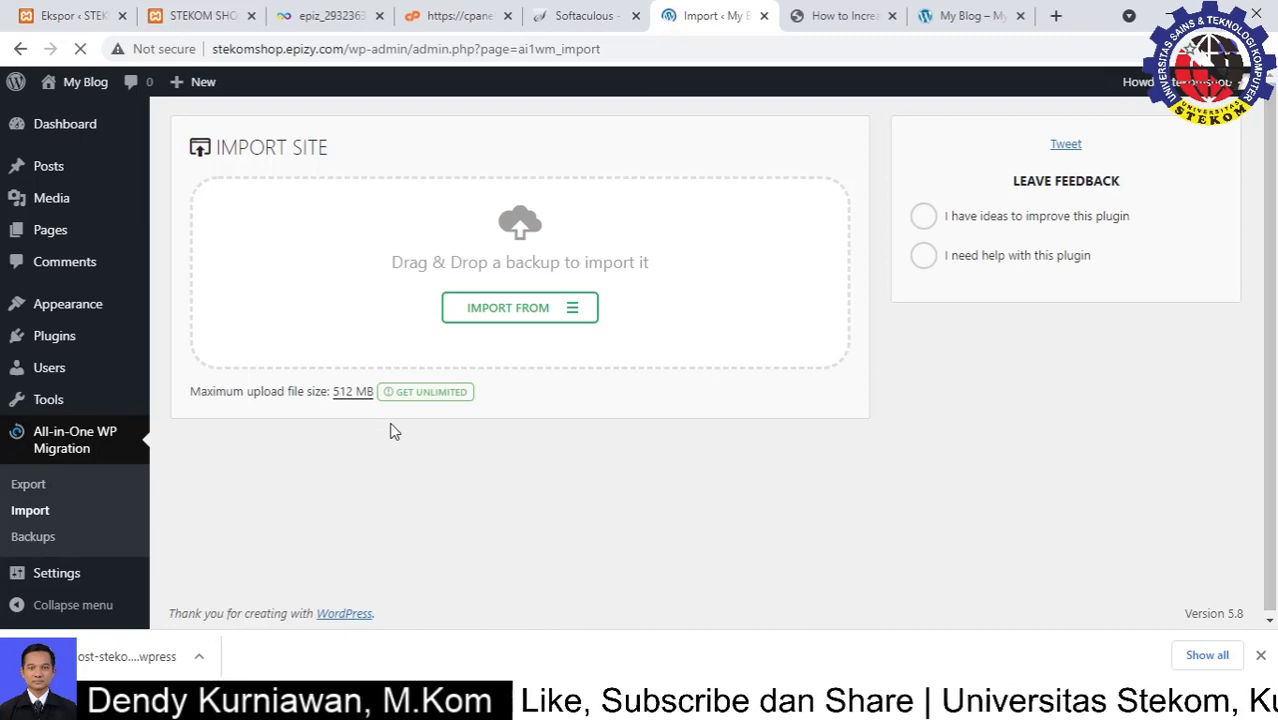
click(578, 320)
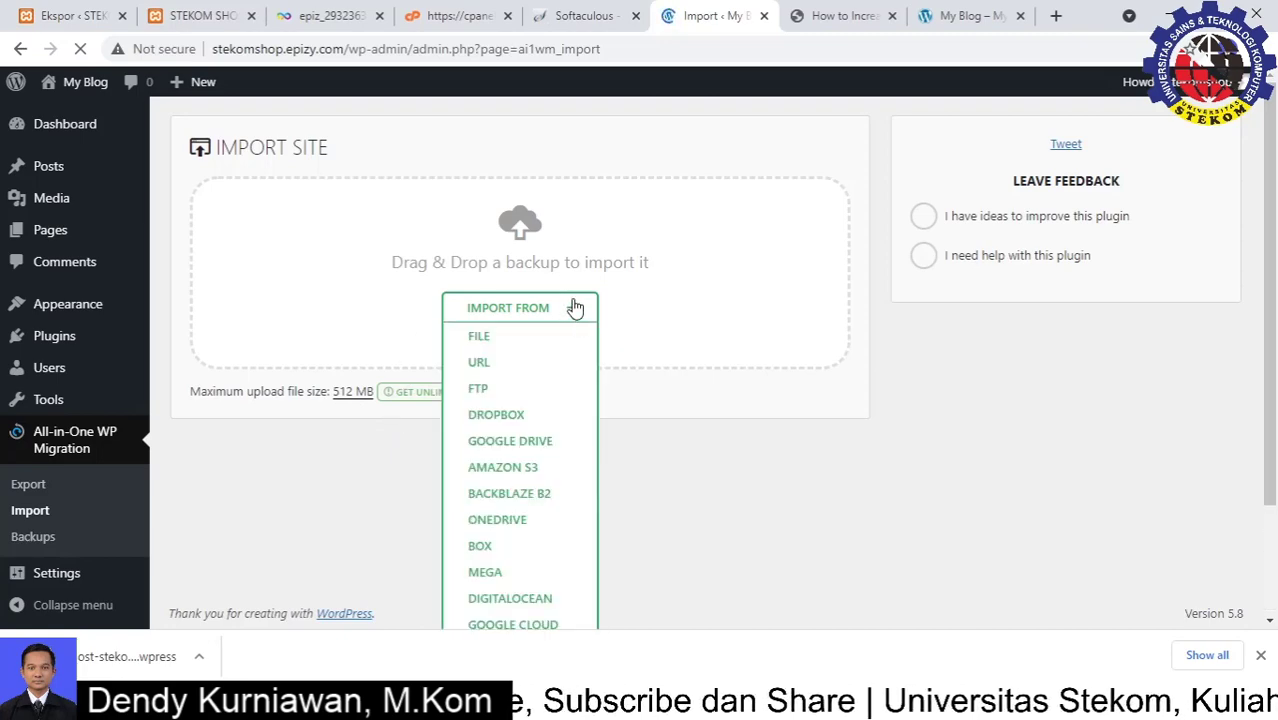
click(490, 342)
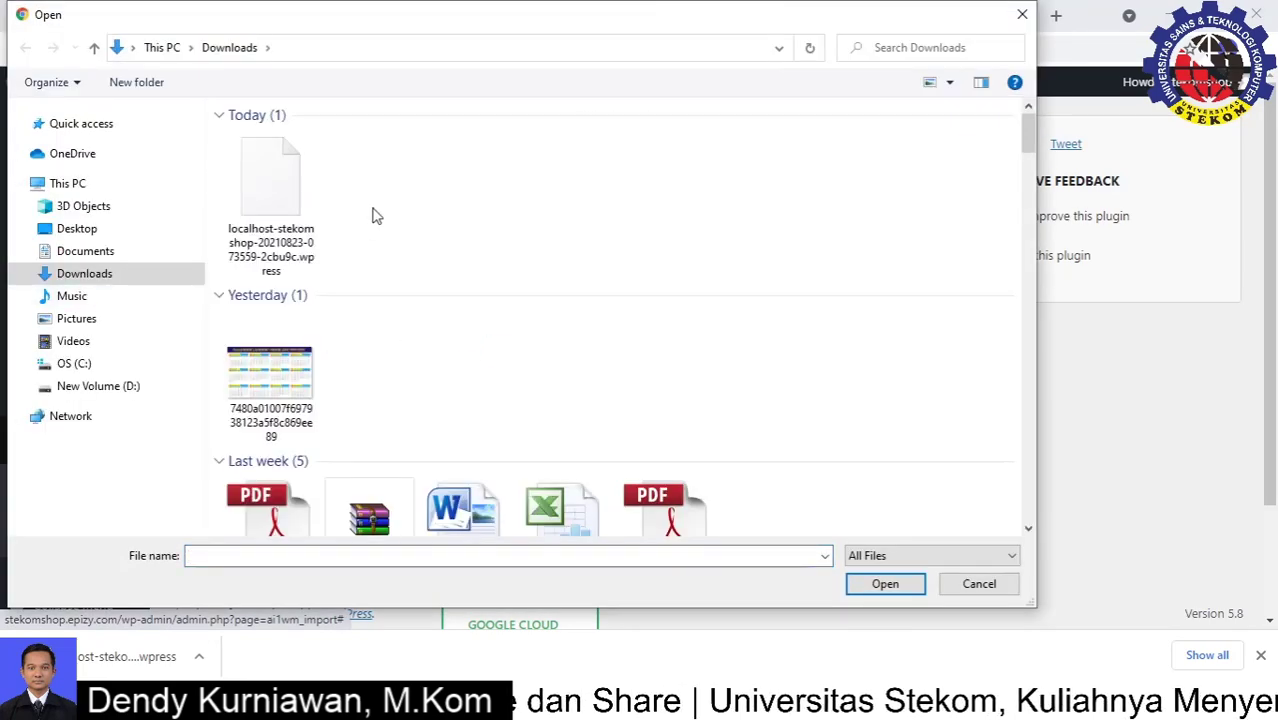
click(278, 212)
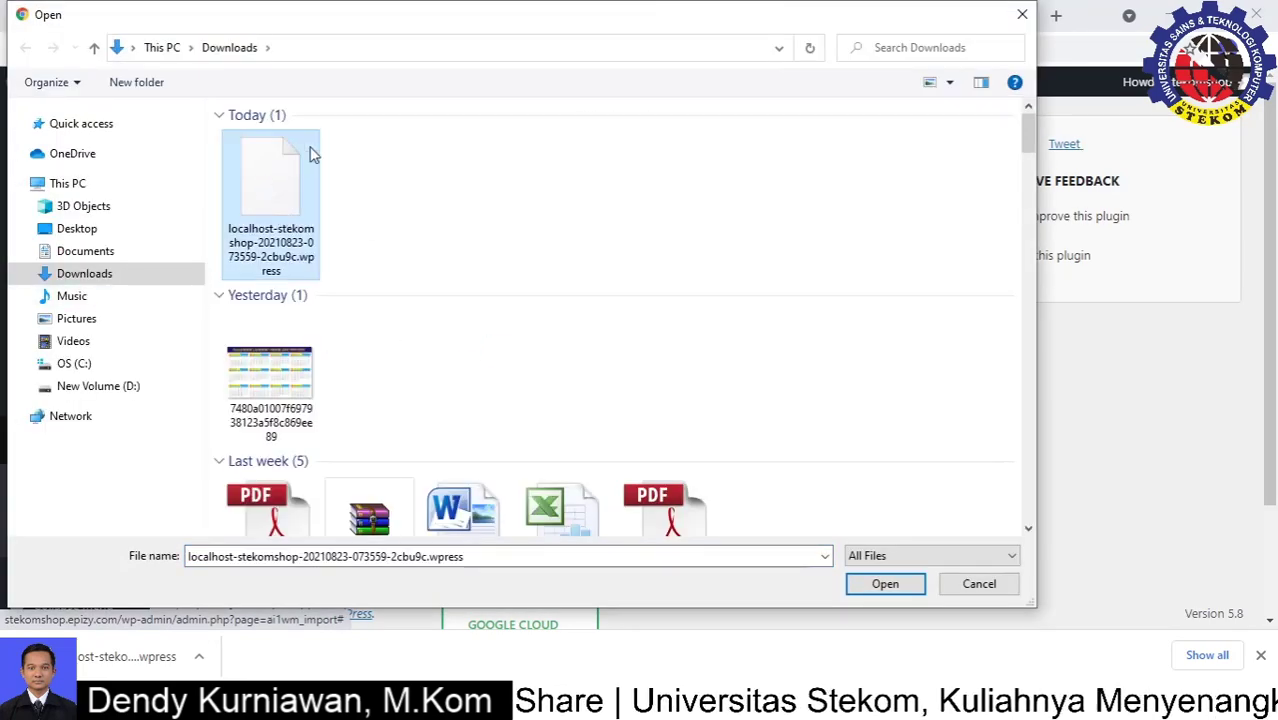
click(910, 585)
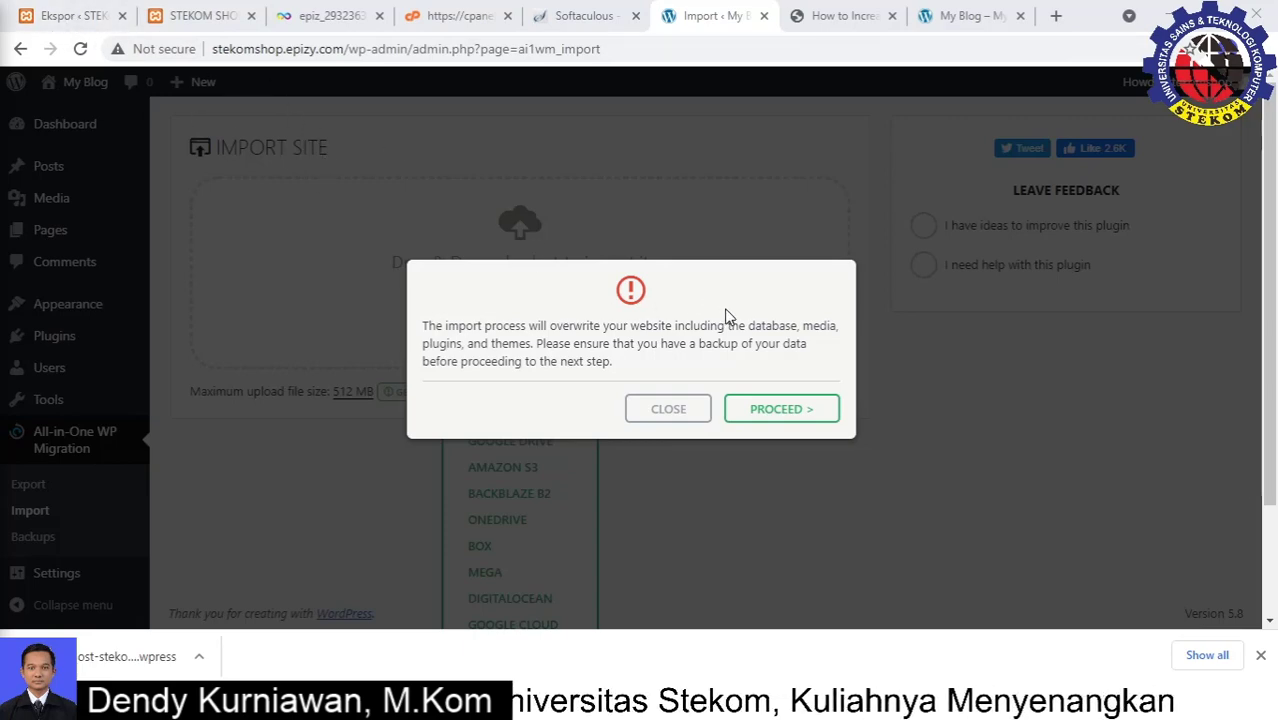
click(788, 412)
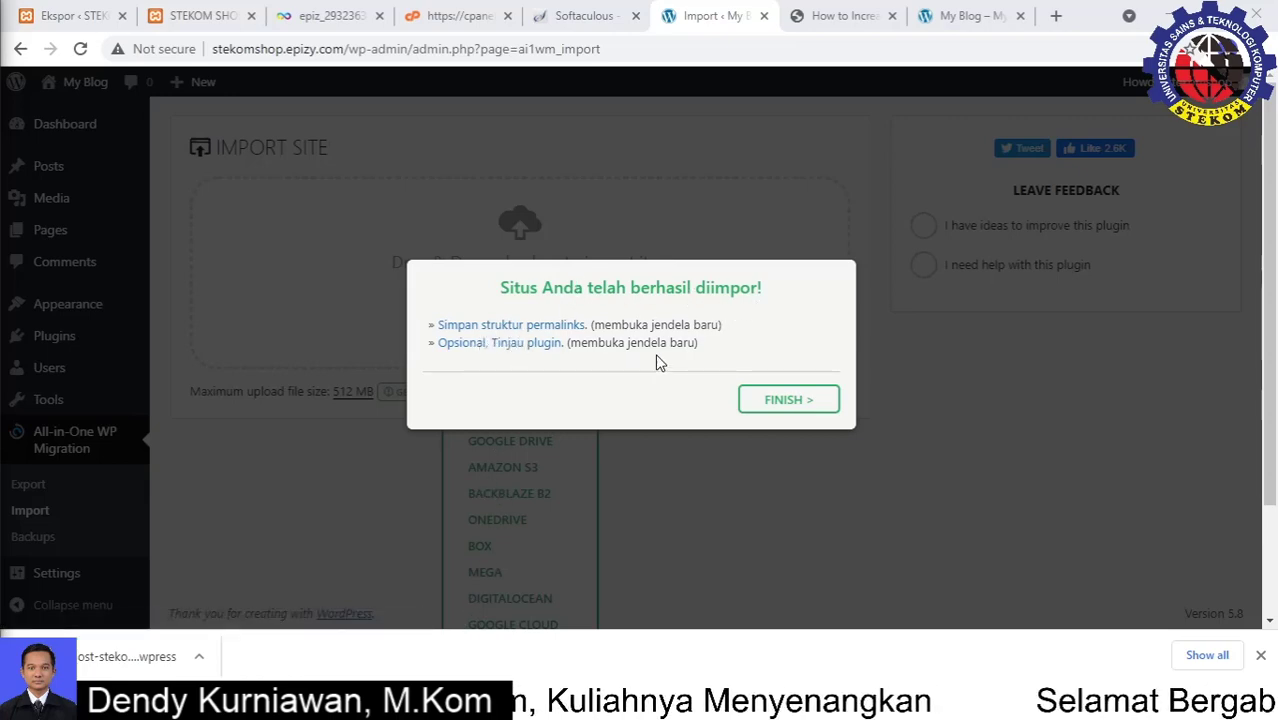
click(806, 403)
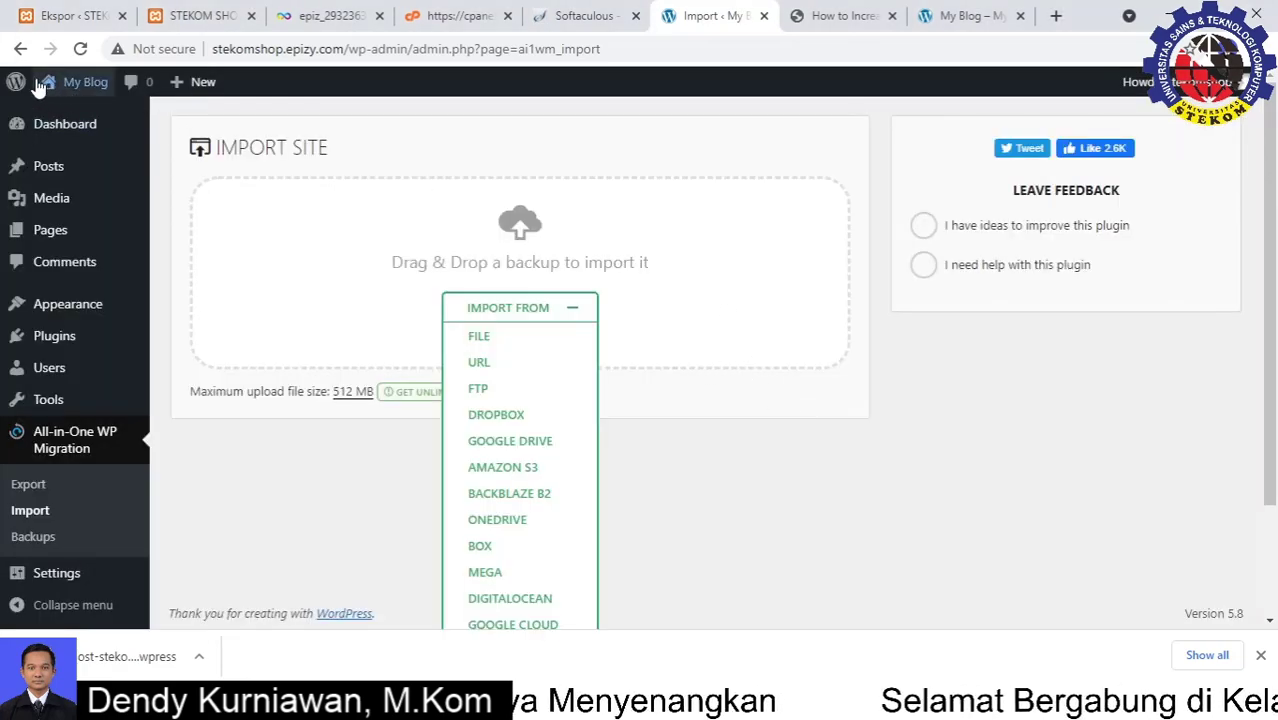
Step: Open the WordPress about page from the admin and fill in the site's username on the login form
mouse_move(15, 86)
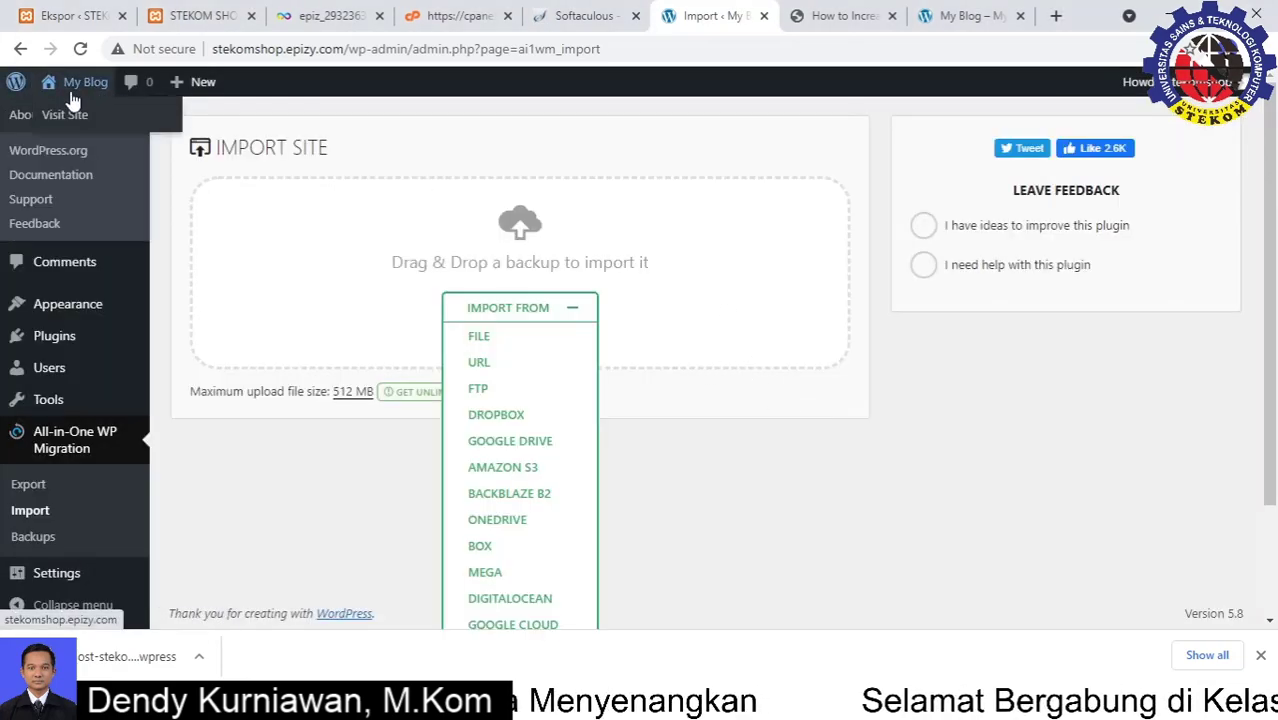
click(15, 86)
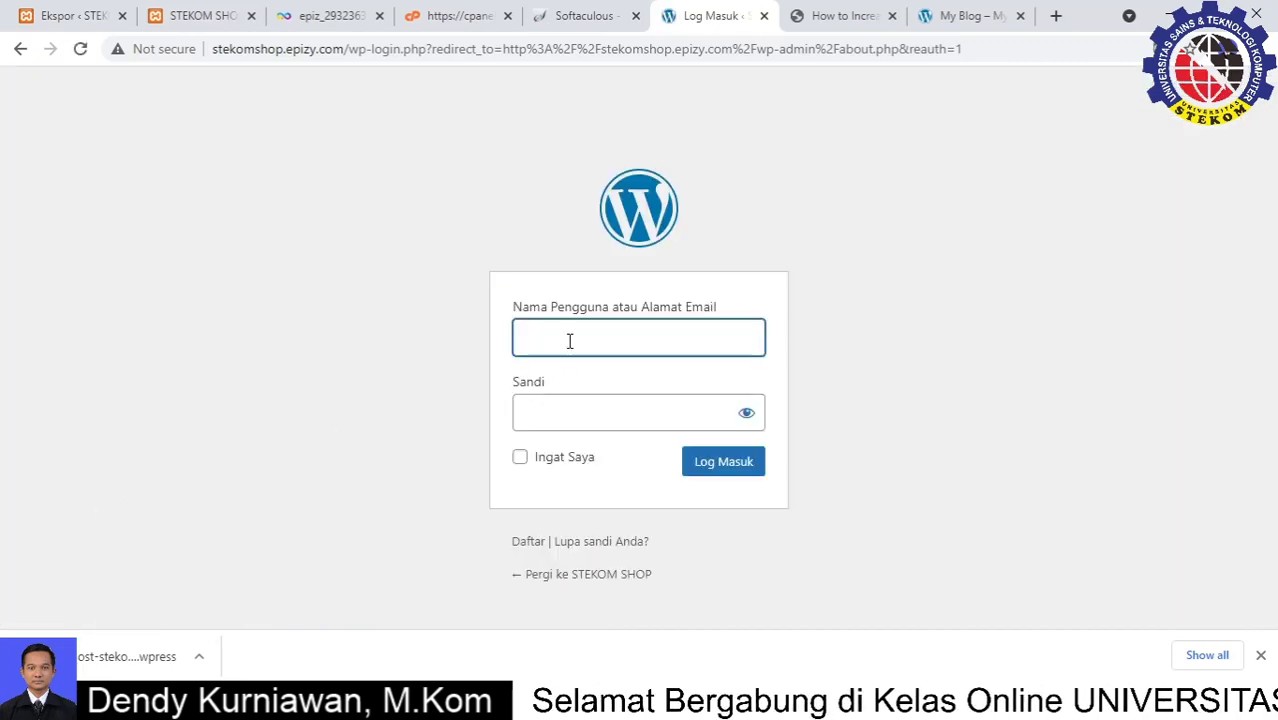
click(557, 332)
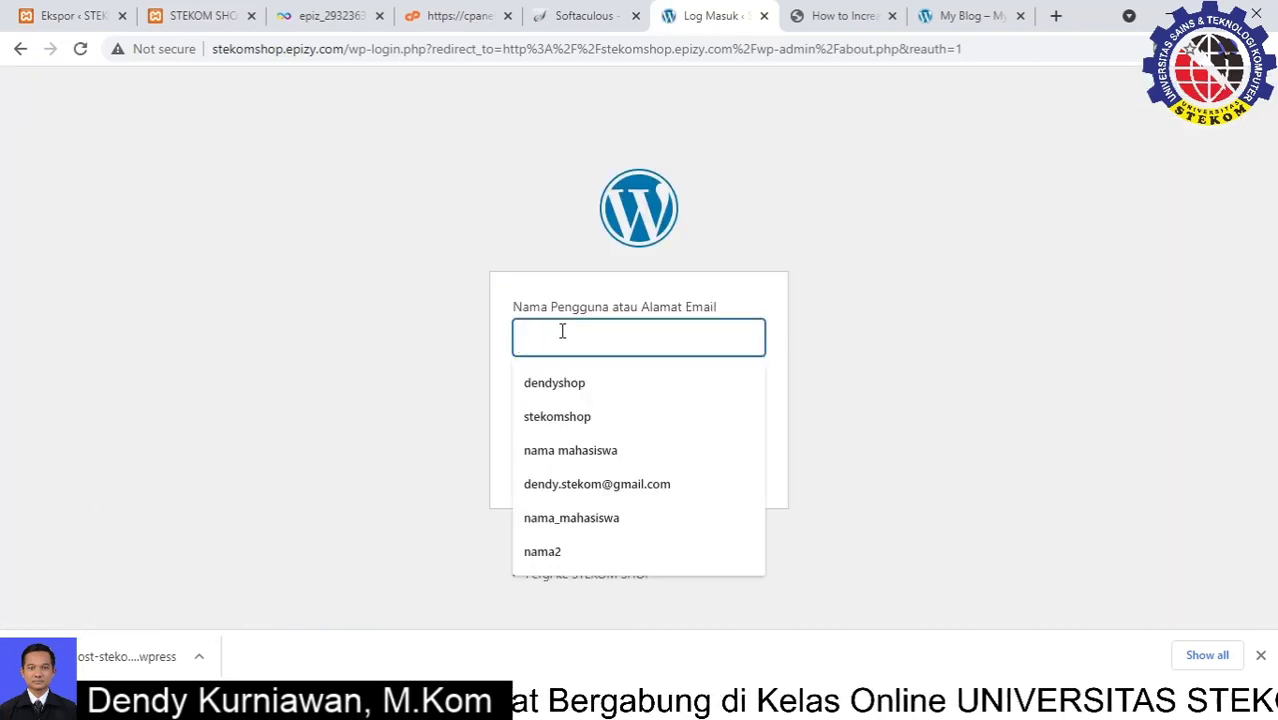
click(45, 15)
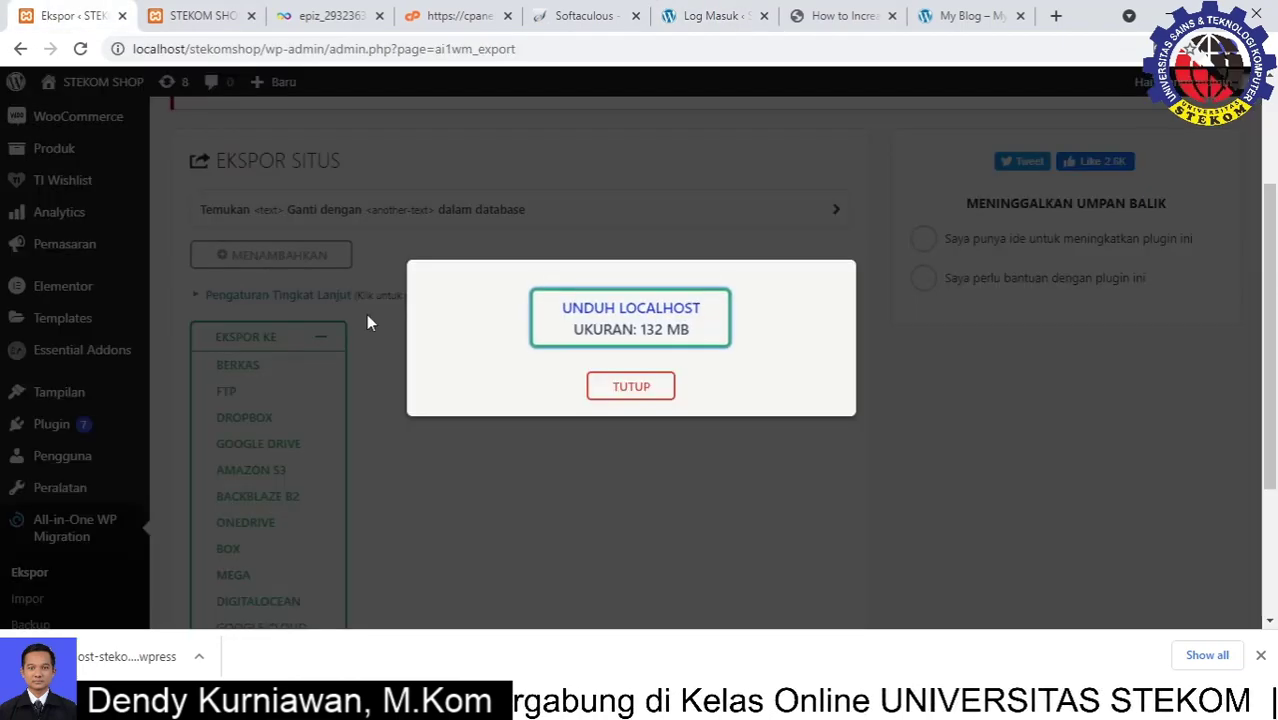
click(712, 15)
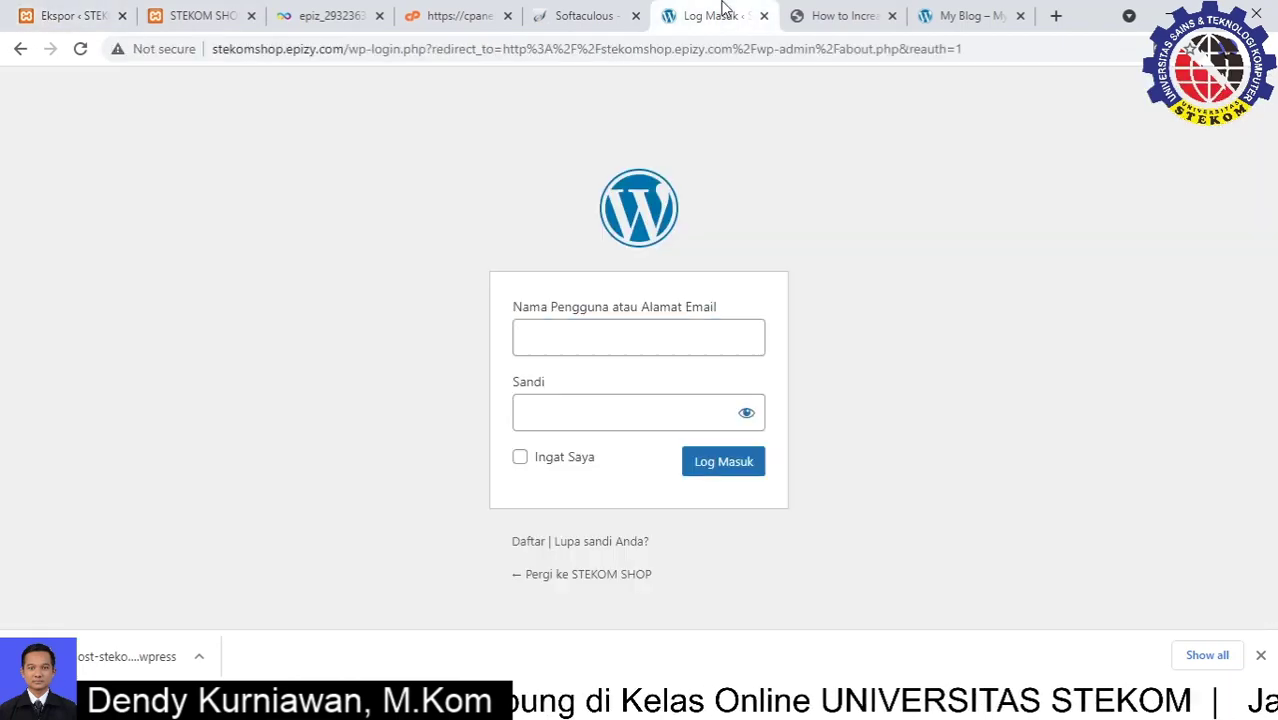
click(598, 341)
click(579, 417)
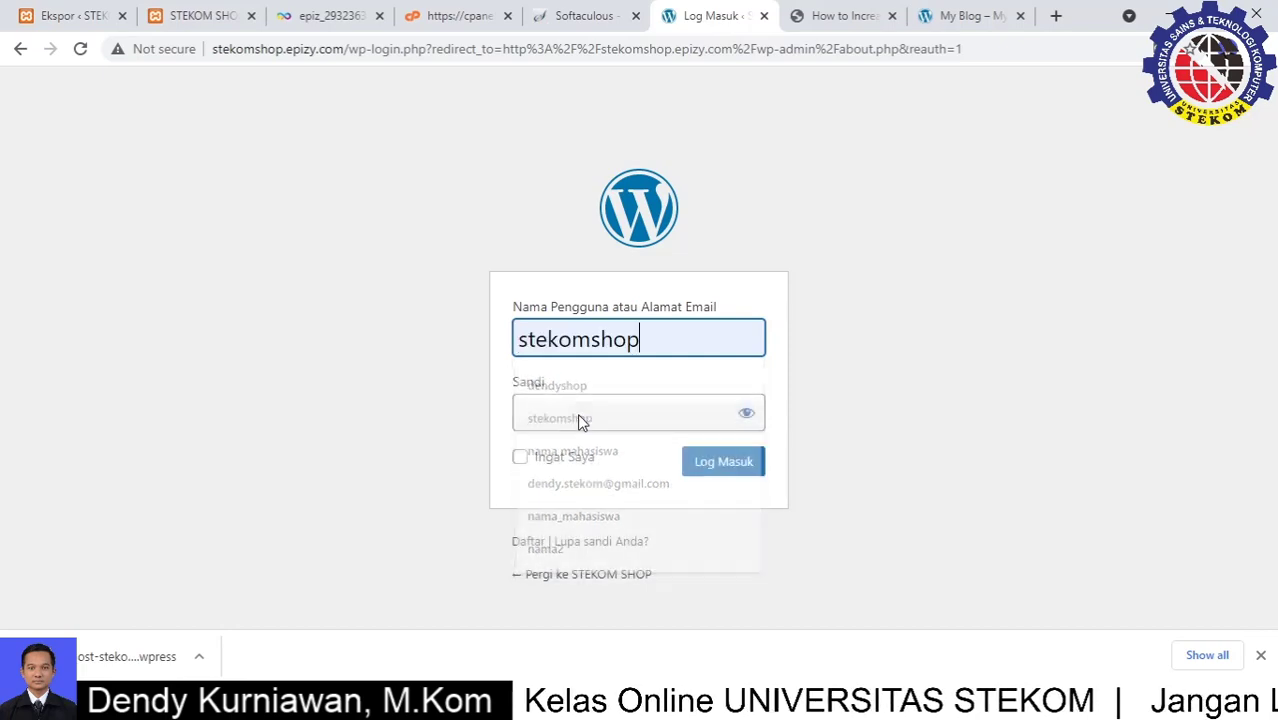
Step: Copy the site password from the account notes in Notepad, paste it into the Sandi field, and log in
key(alt+Tab)
click(515, 340)
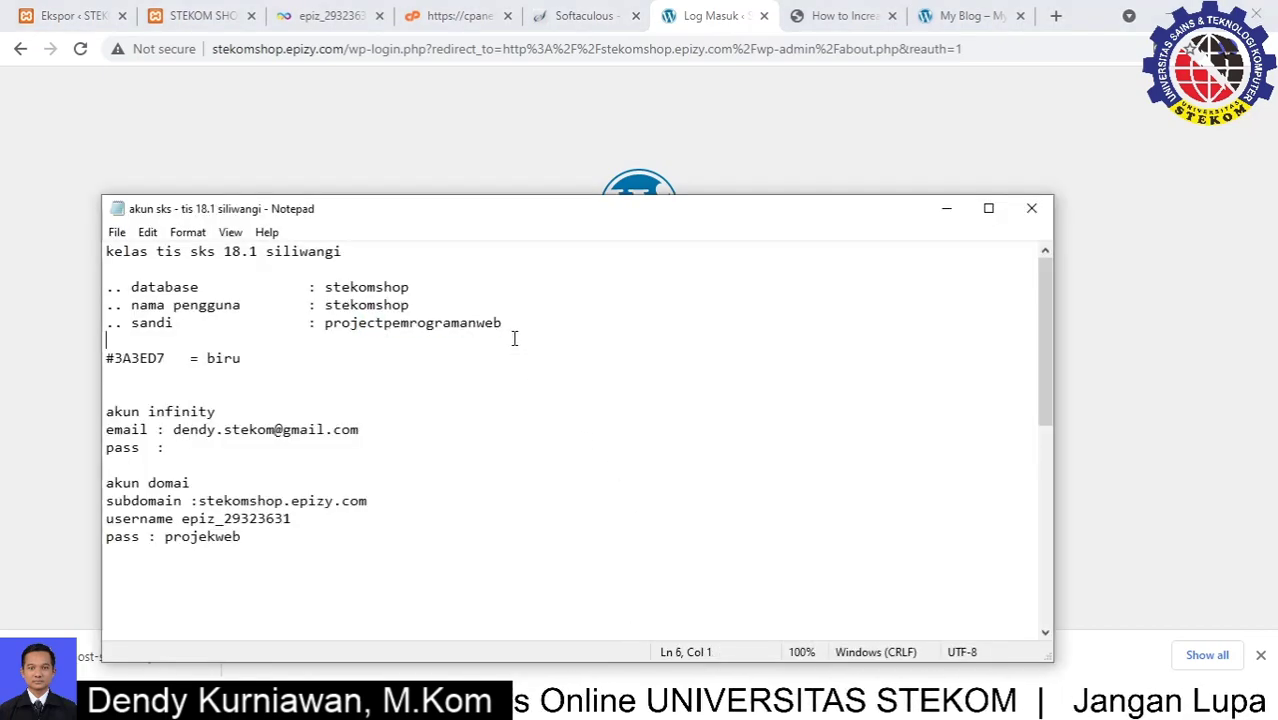
drag(504, 322, 334, 322)
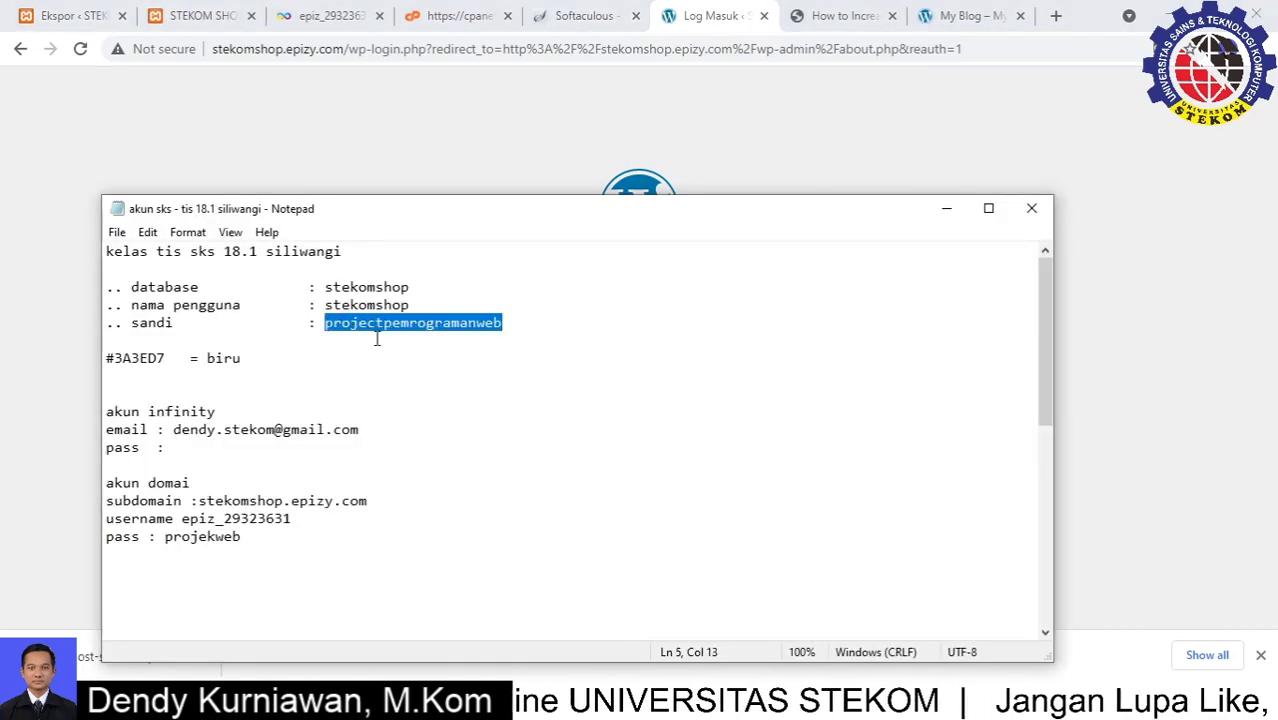
click(885, 176)
click(650, 410)
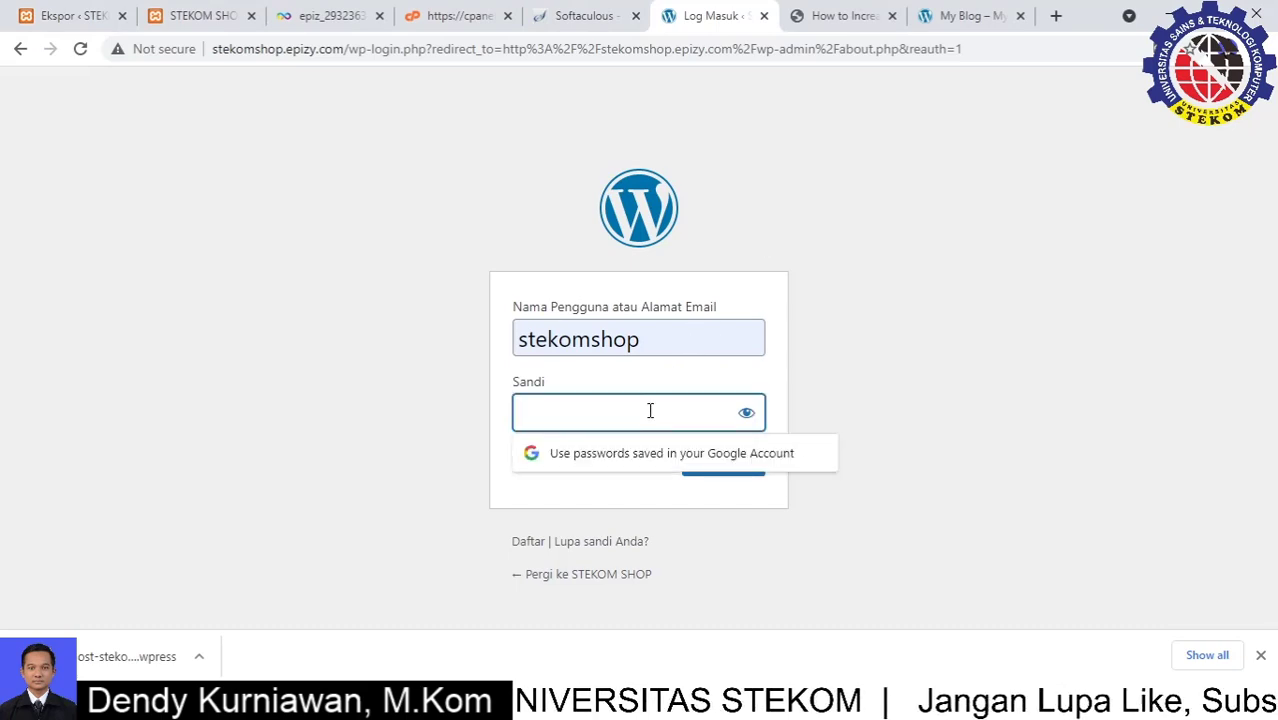
key(ctrl+v)
click(698, 475)
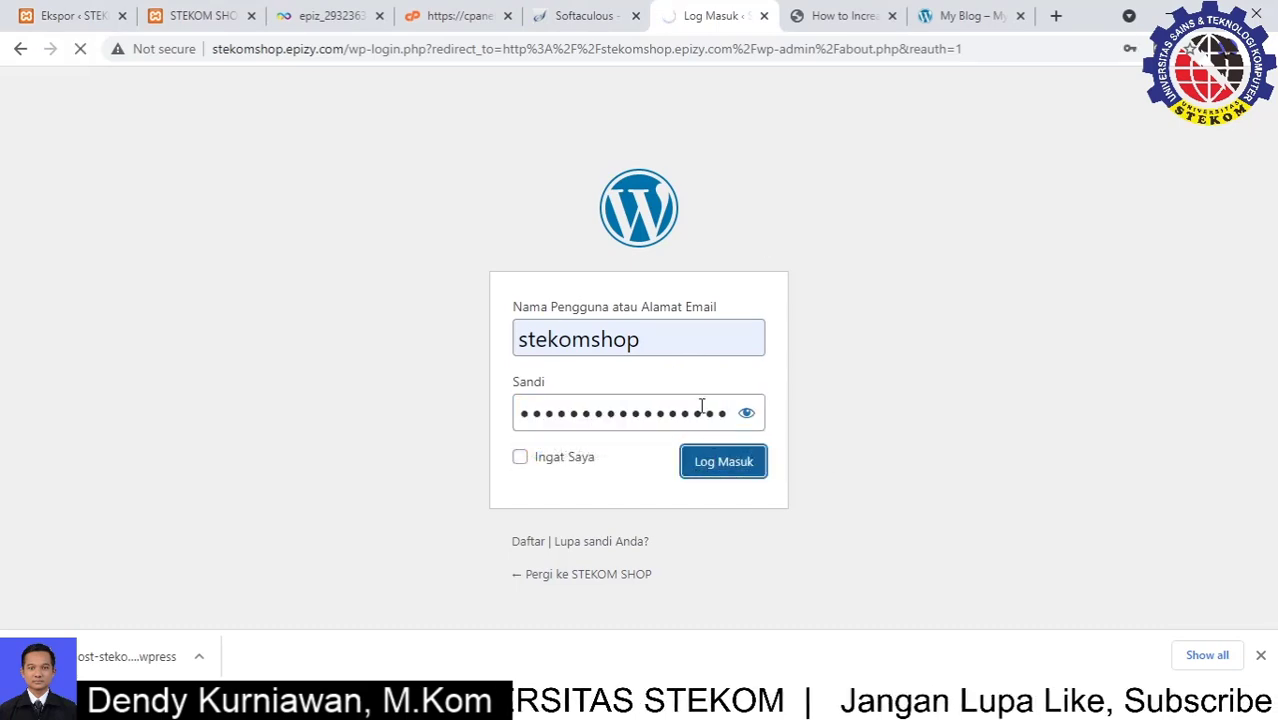
Step: Examine the imported site's address and its admin menu, including the WooCommerce and TI Wishlist entries
click(235, 49)
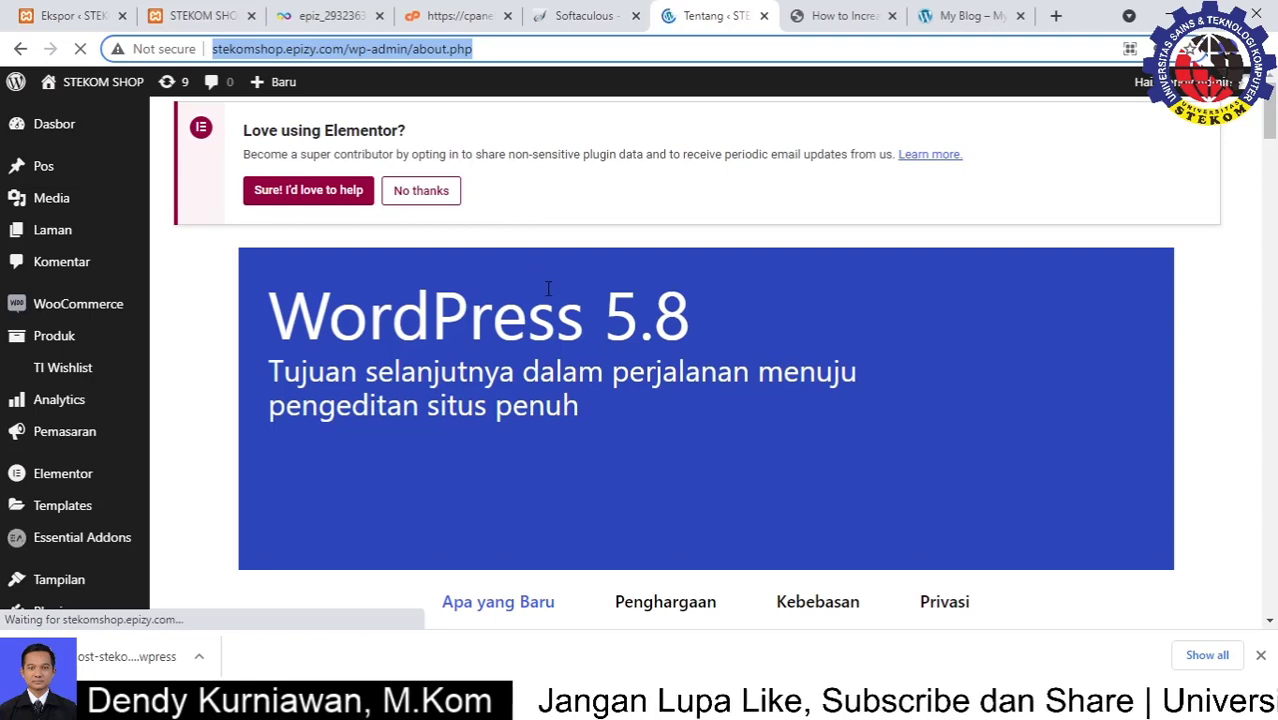
scroll(125, 288, down, 3)
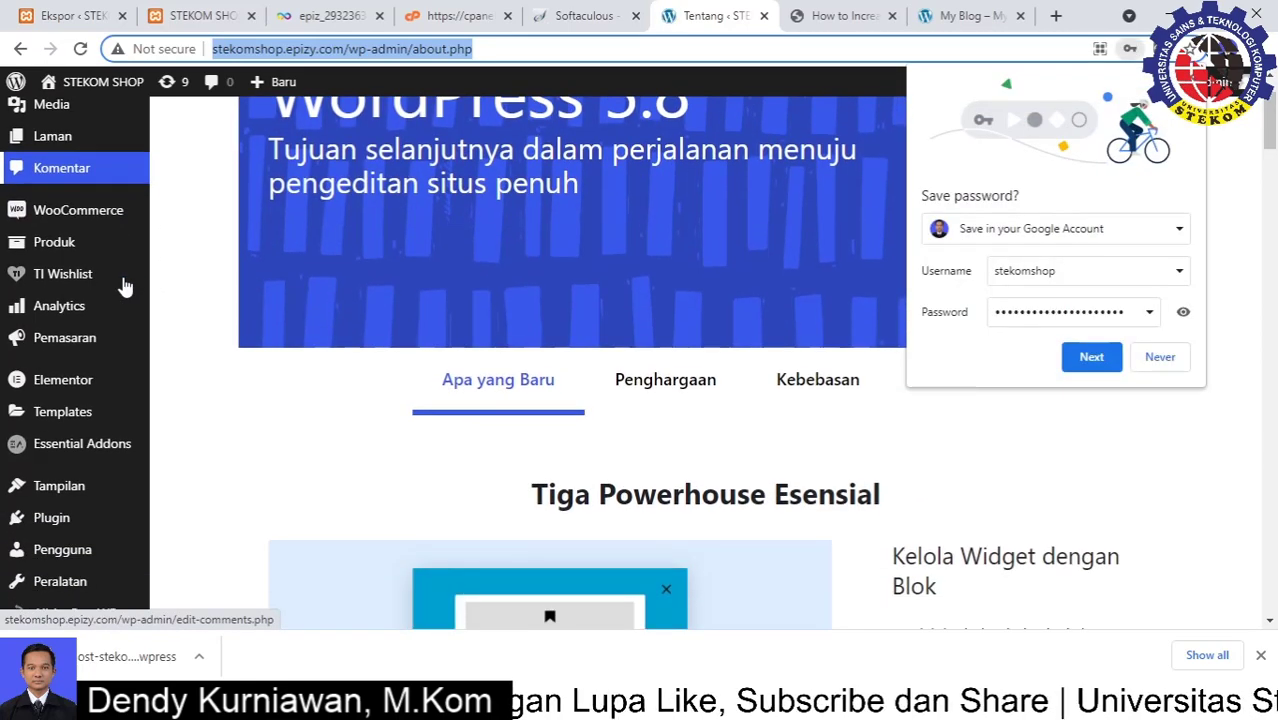
scroll(71, 360, up, 3)
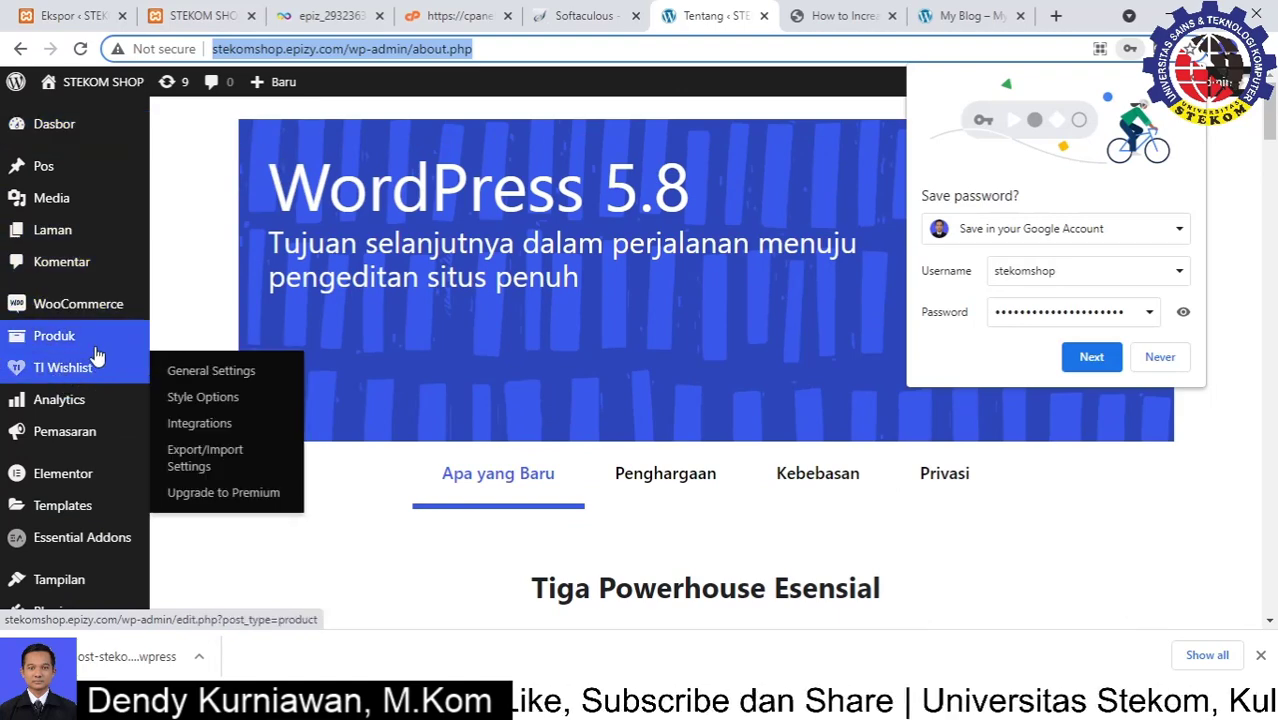
mouse_move(91, 313)
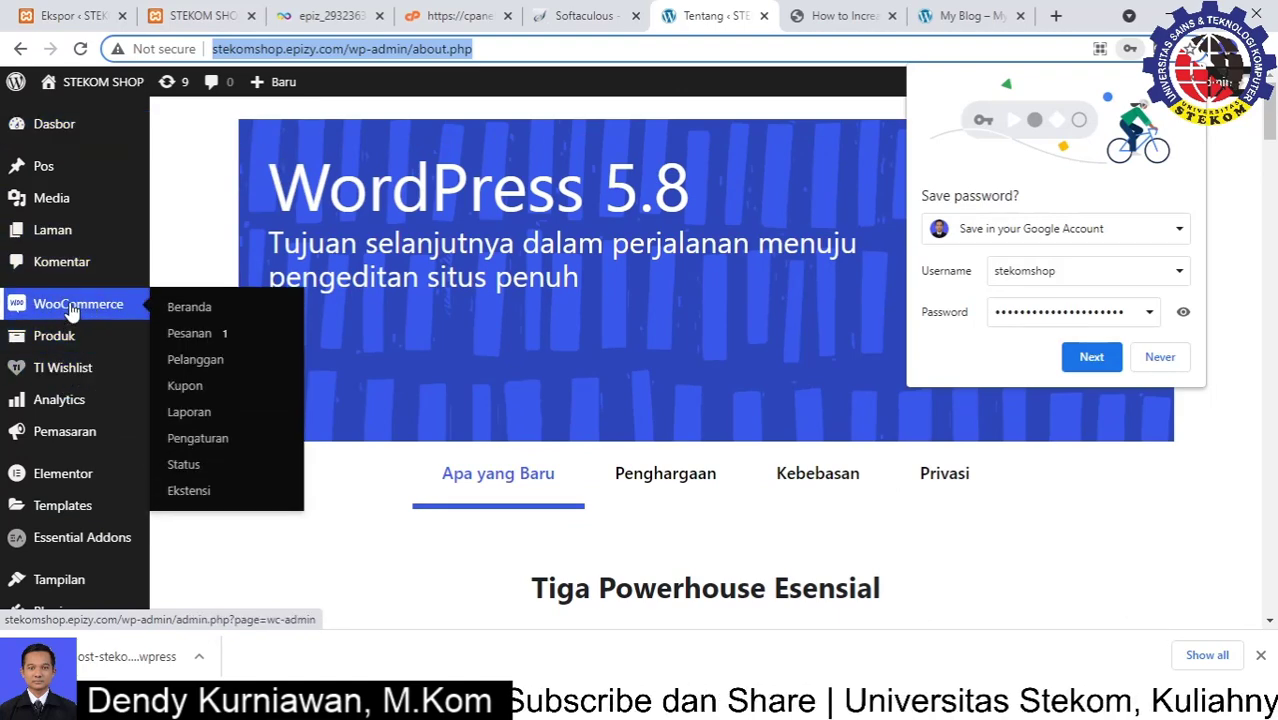
mouse_move(88, 383)
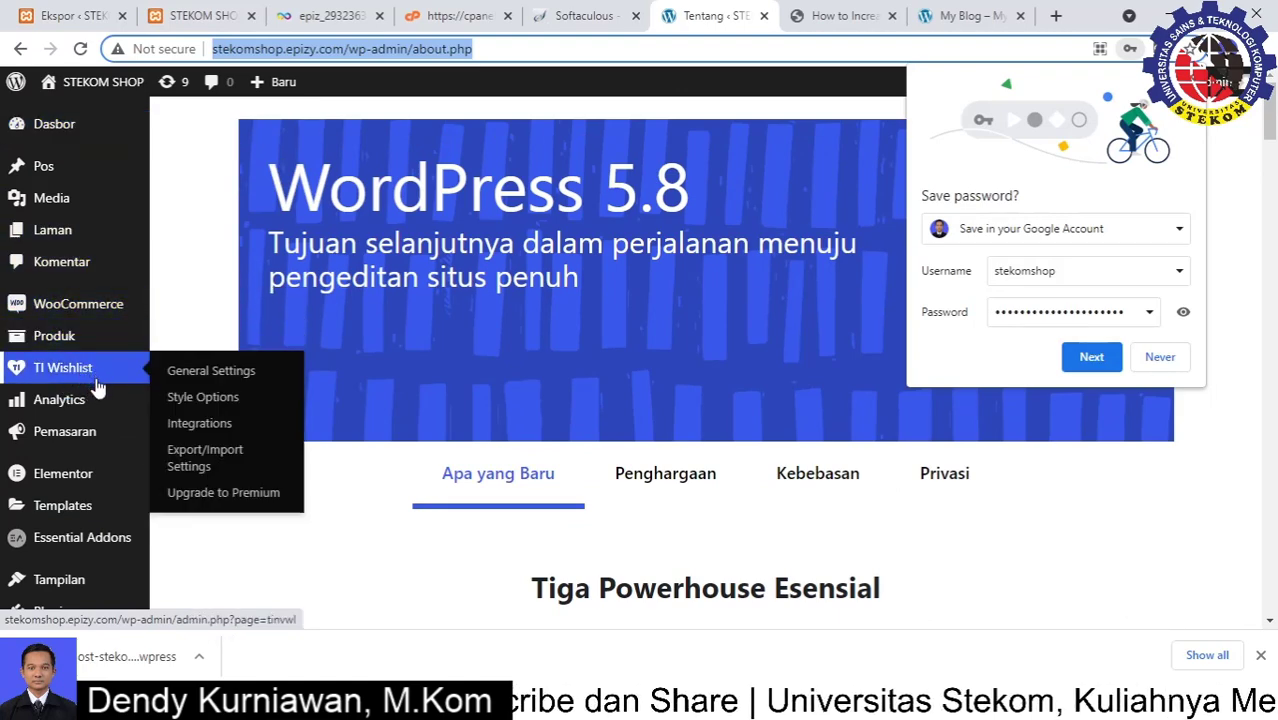
mouse_move(96, 488)
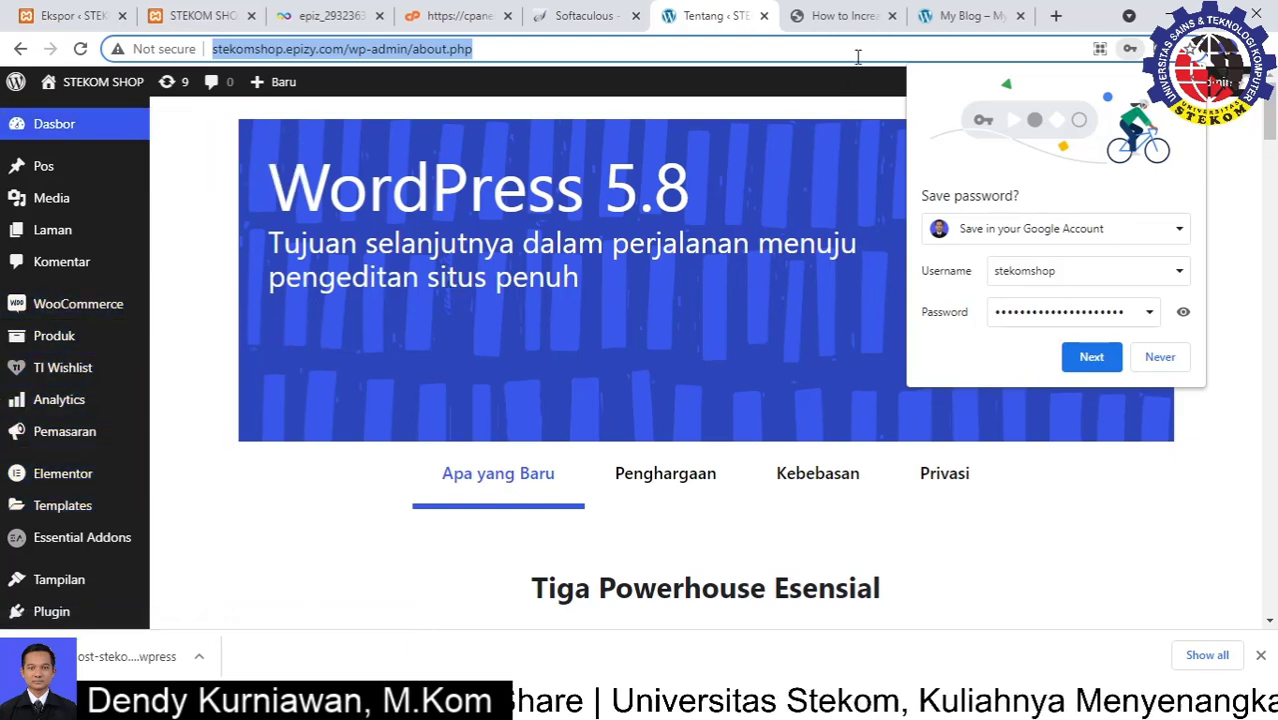
Step: Close the upload size guide and the old My Blog browser tabs
click(832, 18)
click(892, 17)
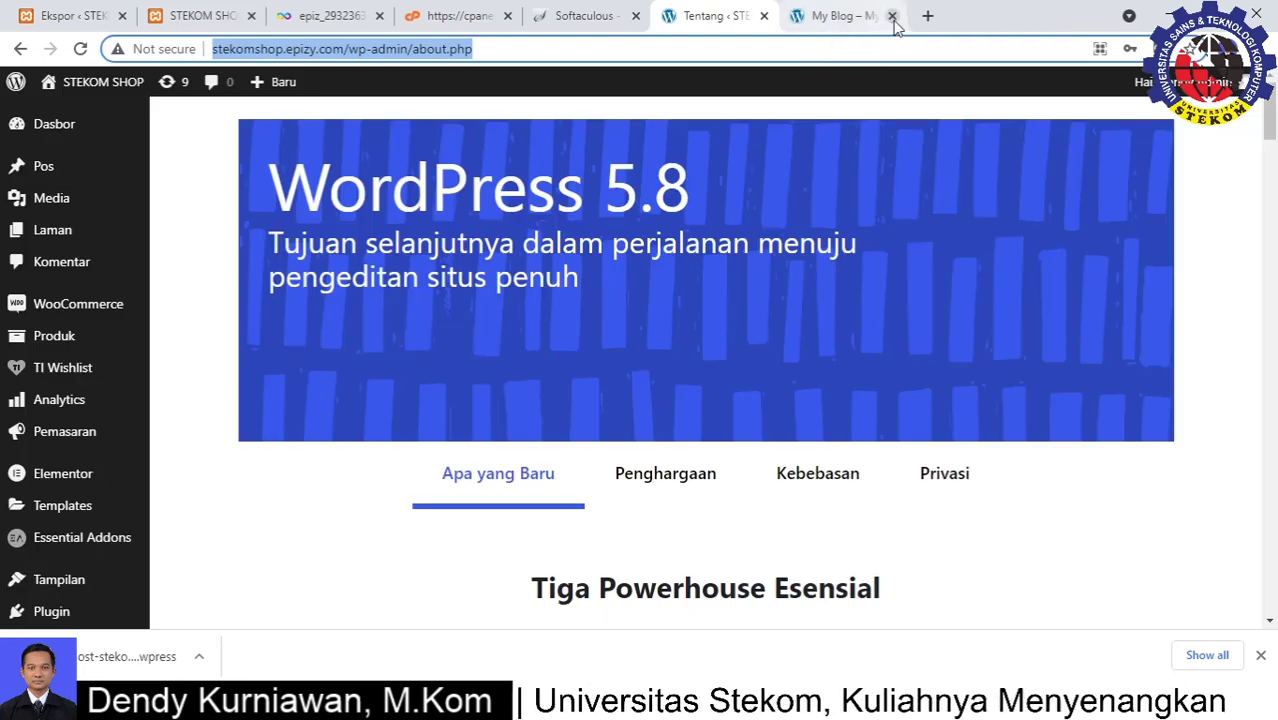
click(891, 16)
Step: Open the public STEKOM SHOP site in a new browser tab from the admin and switch to it
mouse_move(71, 100)
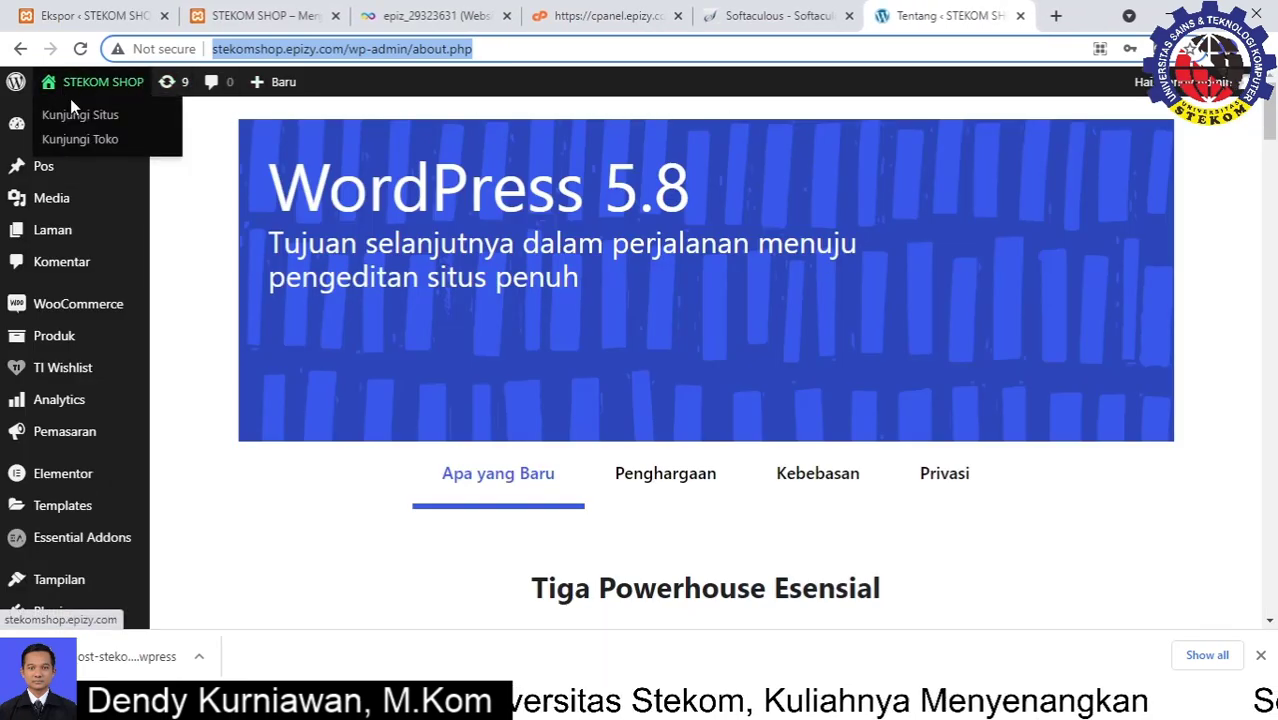
right_click(84, 124)
click(101, 130)
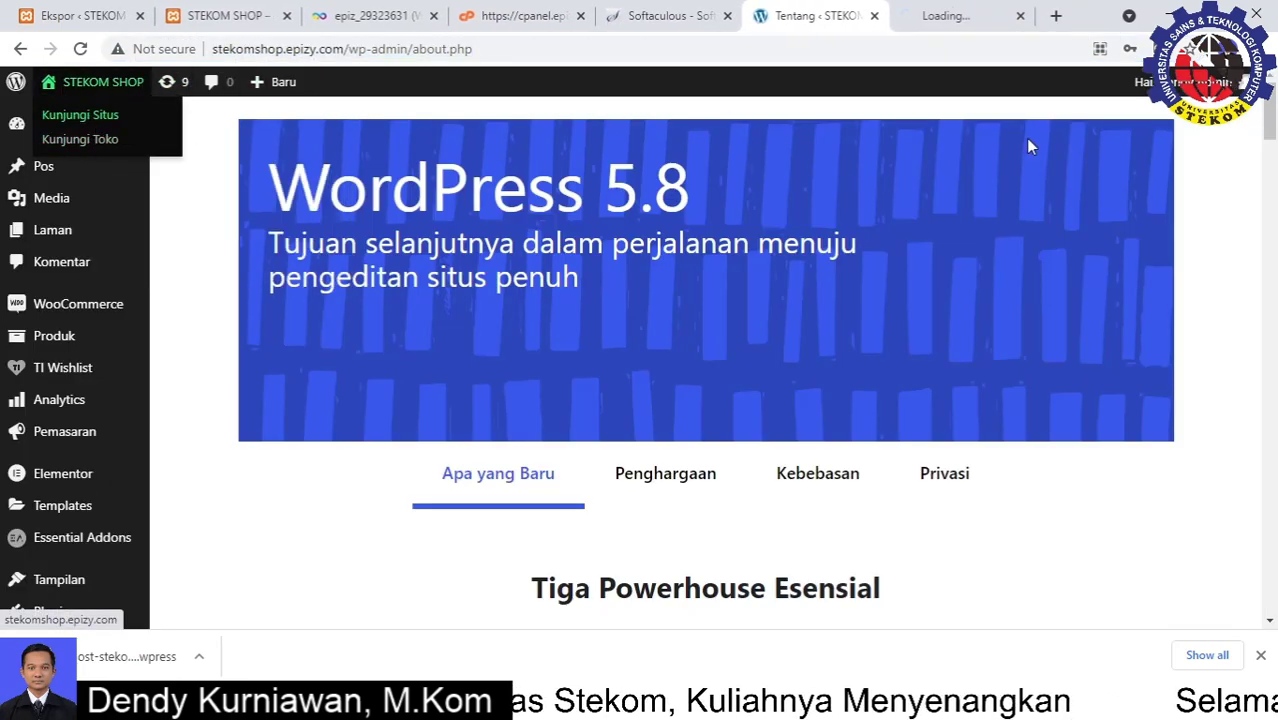
click(943, 8)
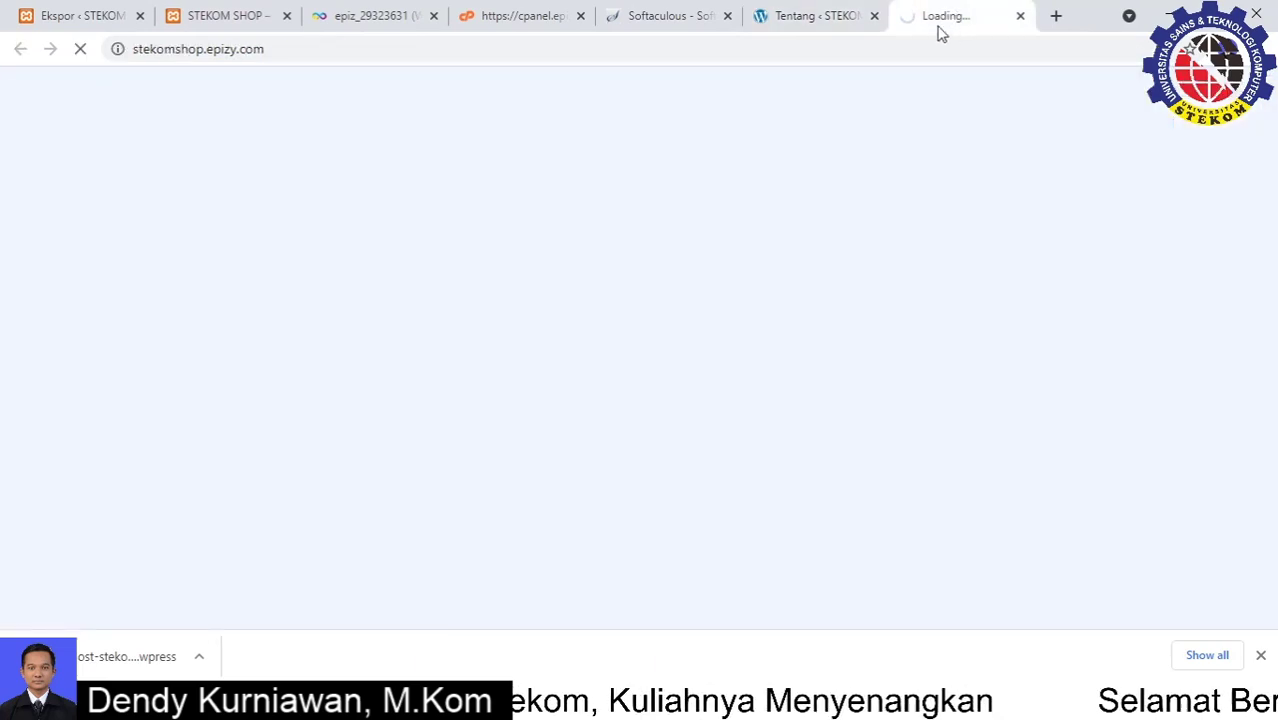
Step: Check the online home page's address and examine its content from the welcome banner through the product sections to the footer
click(285, 51)
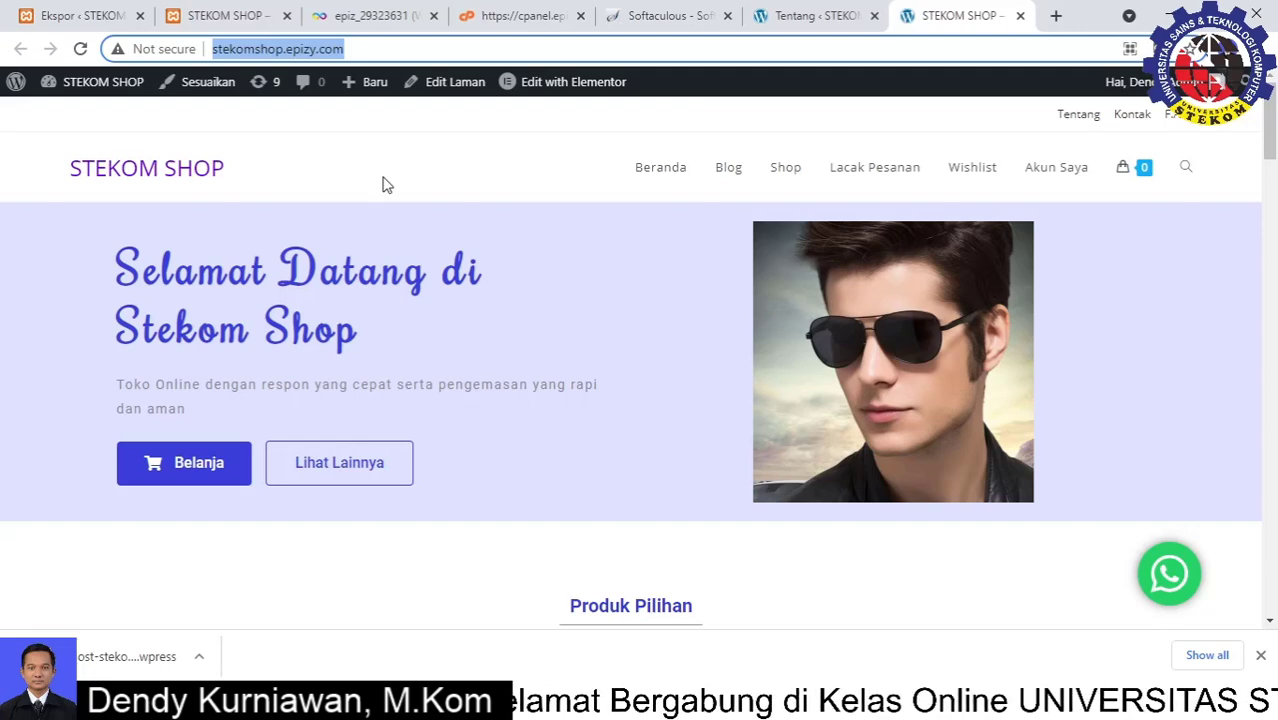
scroll(438, 267, down, 5)
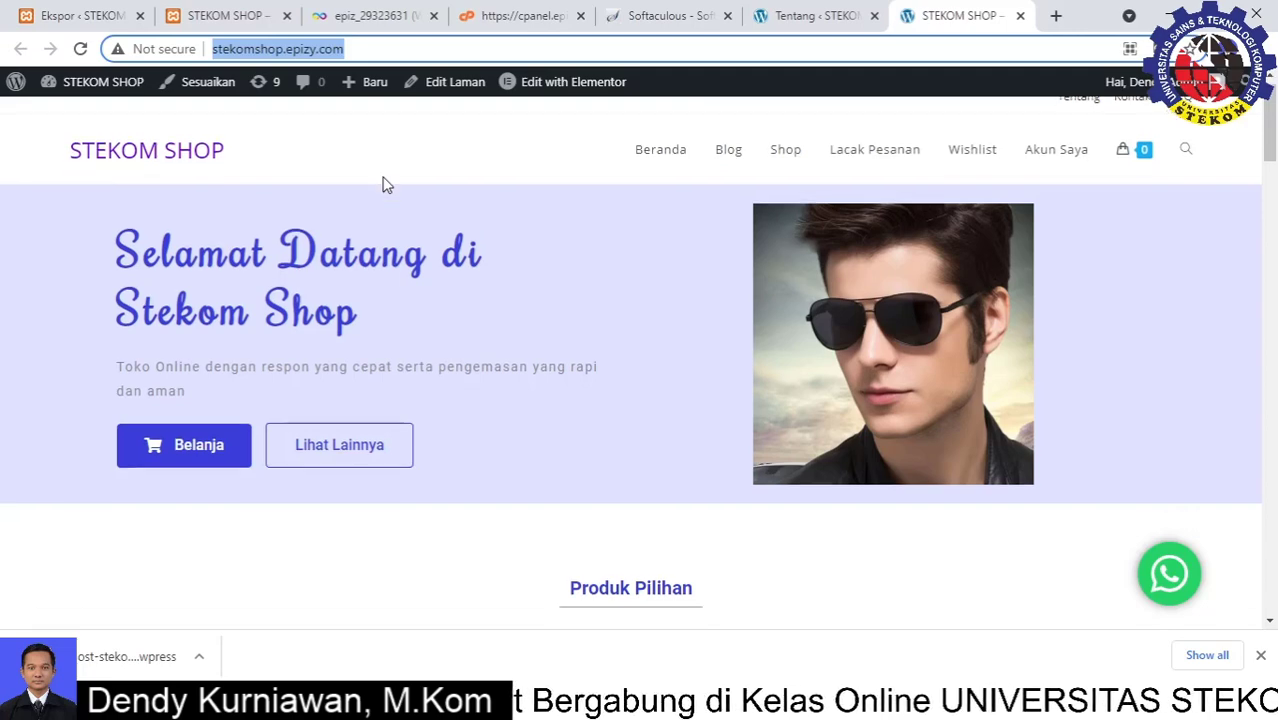
scroll(443, 275, down, 8)
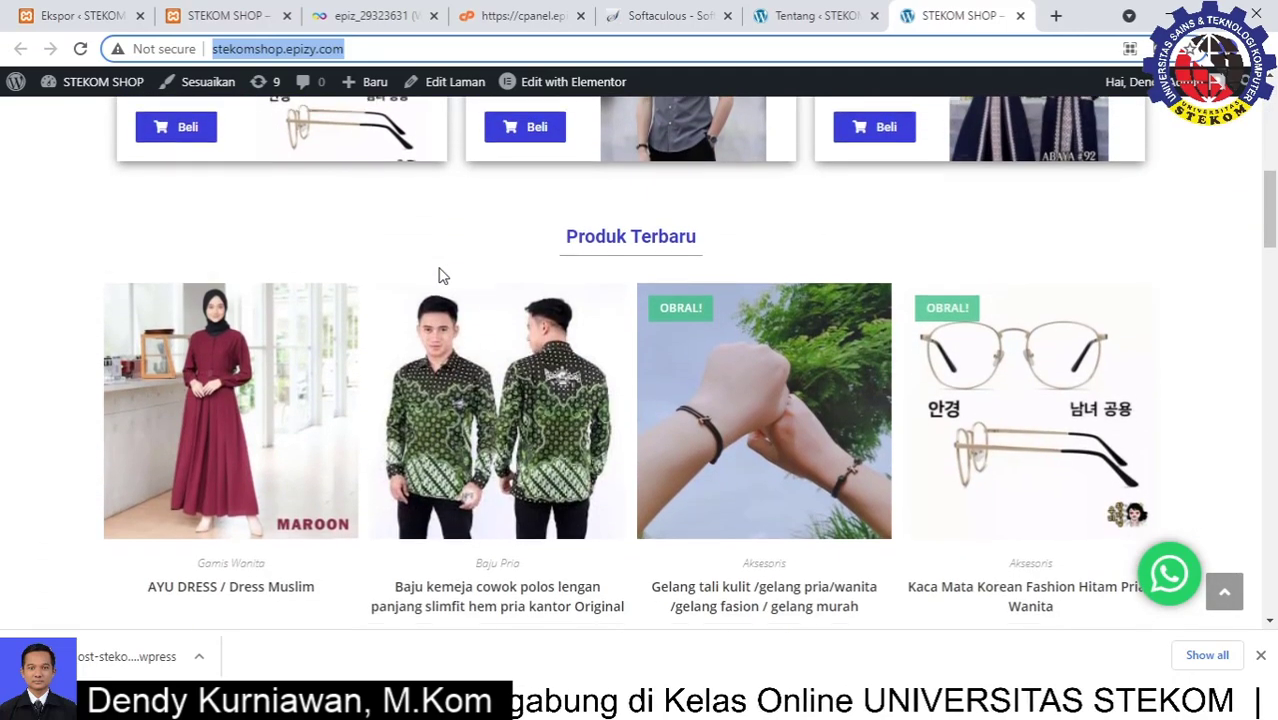
scroll(443, 275, down, 8)
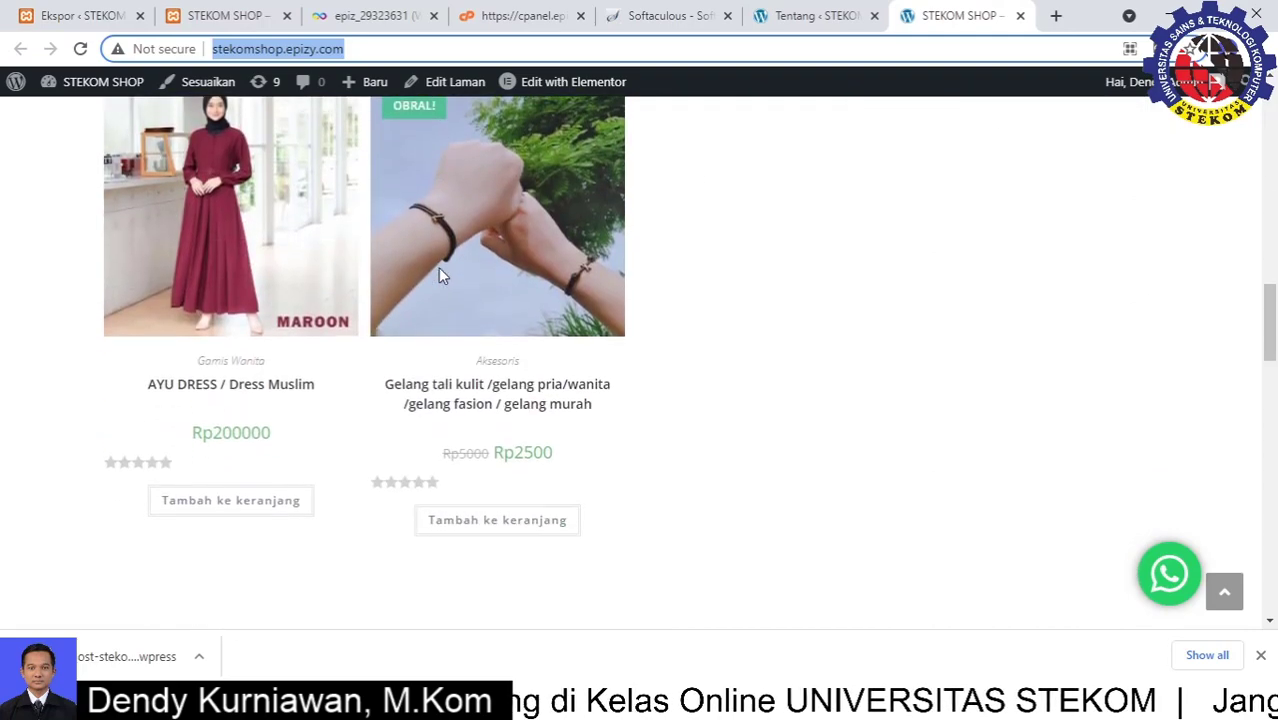
scroll(443, 275, down, 7)
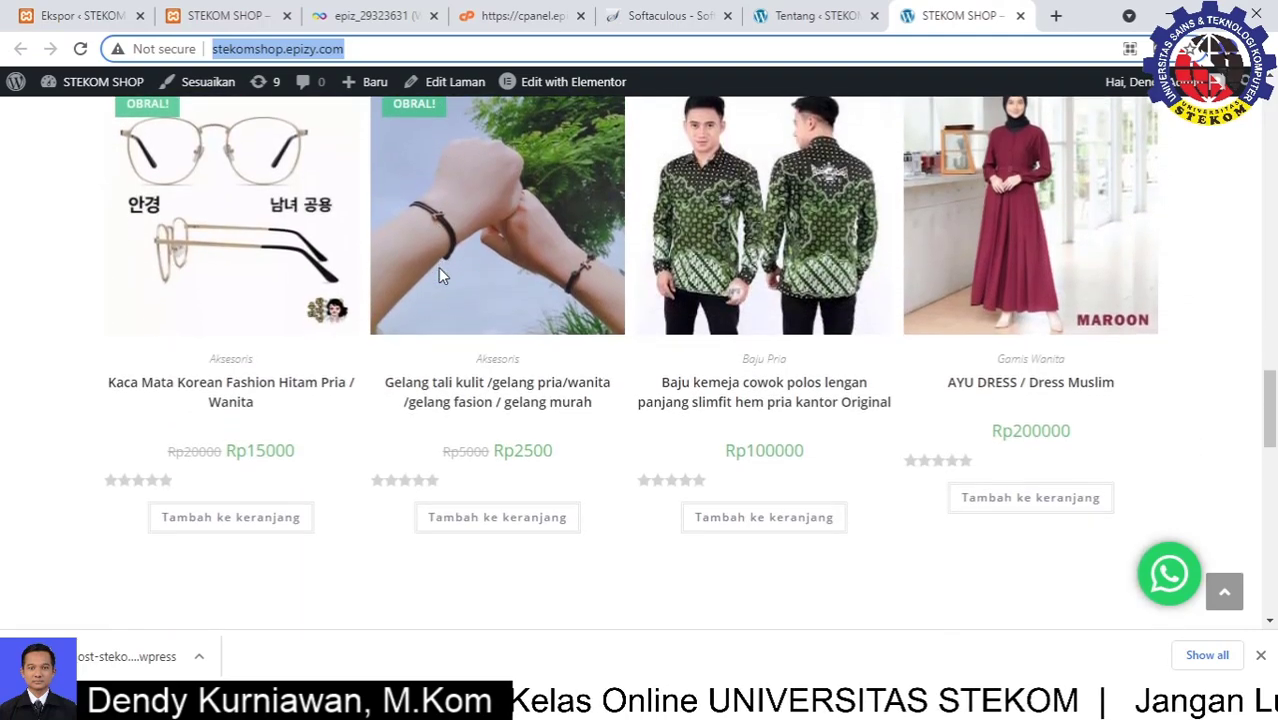
scroll(443, 275, down, 5)
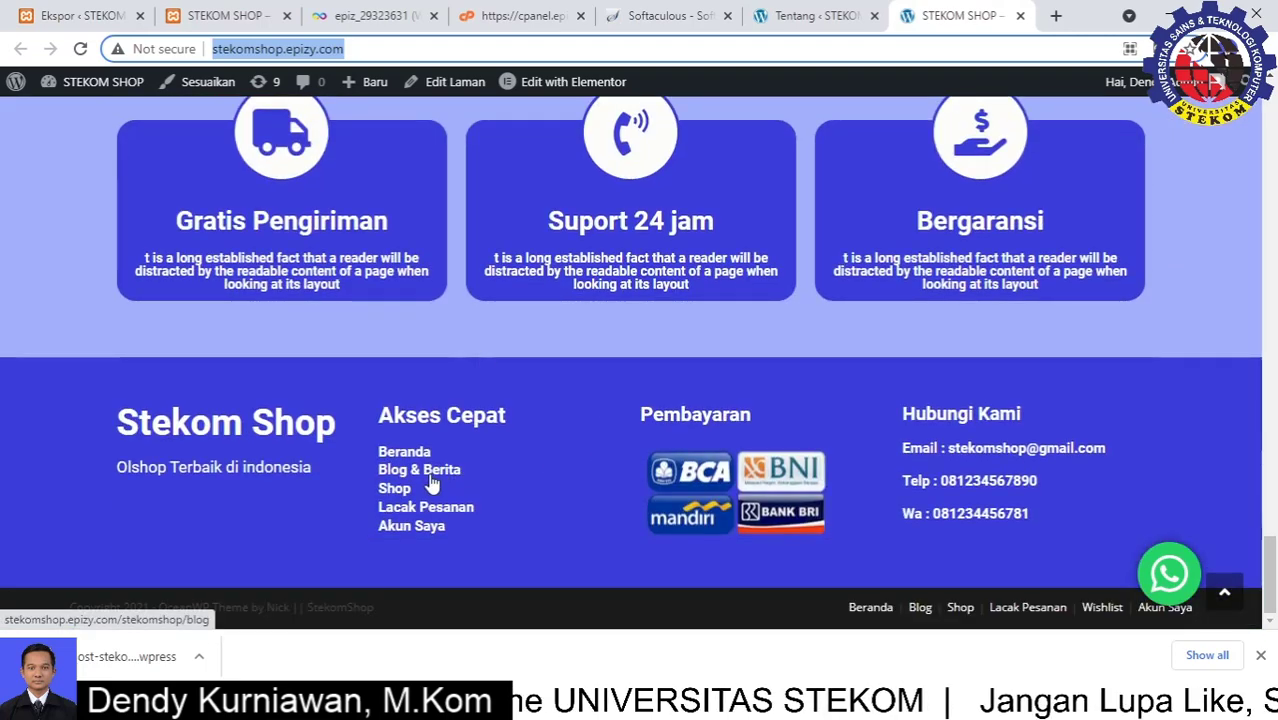
Step: Open the Blog & Berita page from the footer's Akses Cepat links and look through its post and sidebar
click(428, 472)
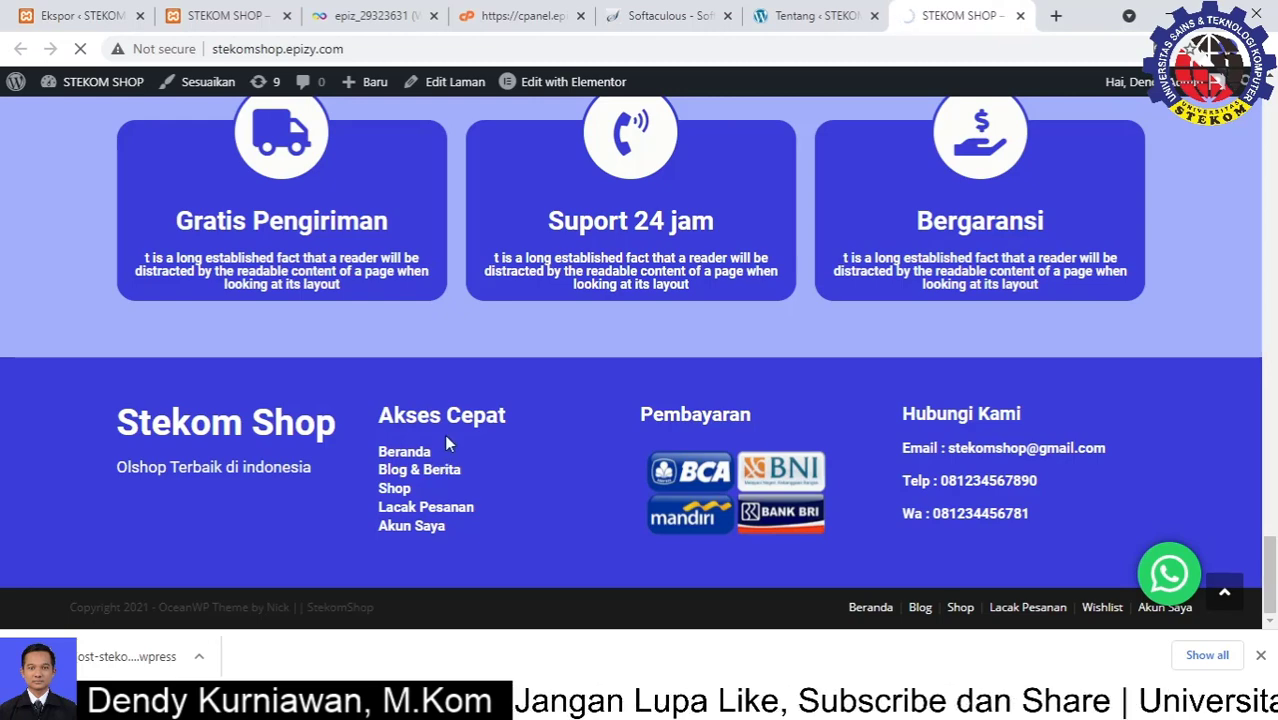
click(410, 470)
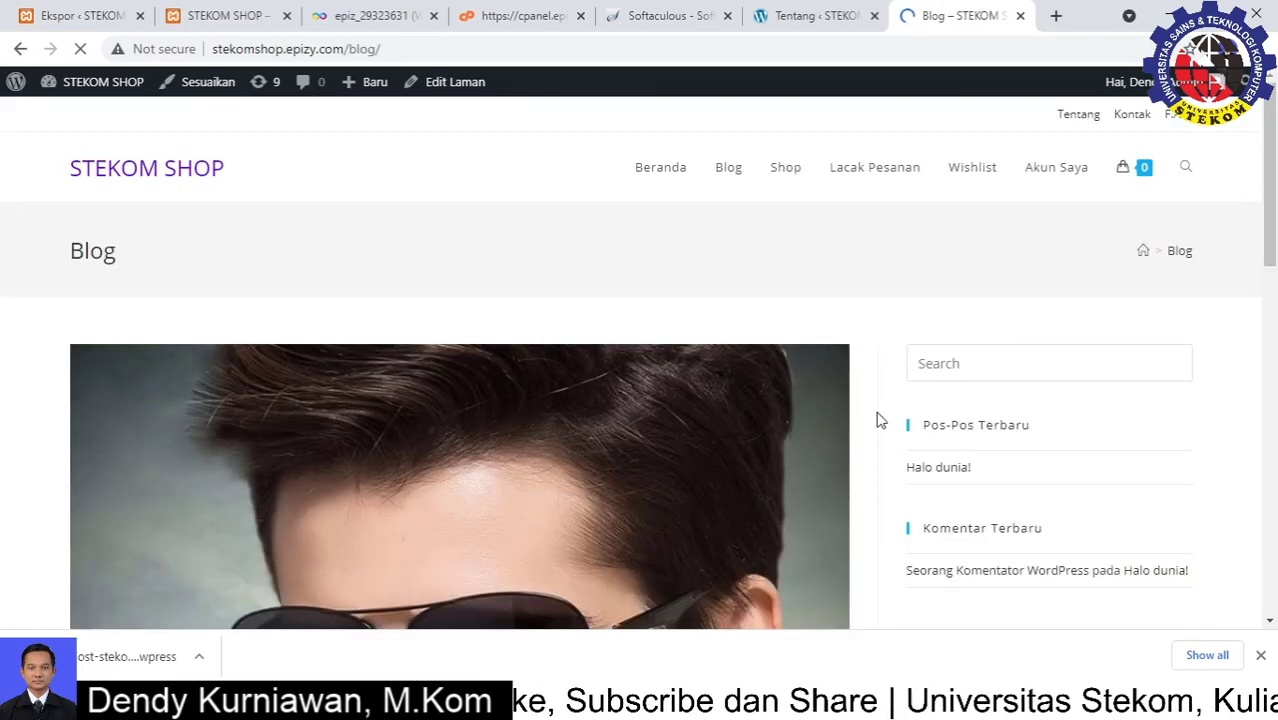
scroll(876, 420, down, 5)
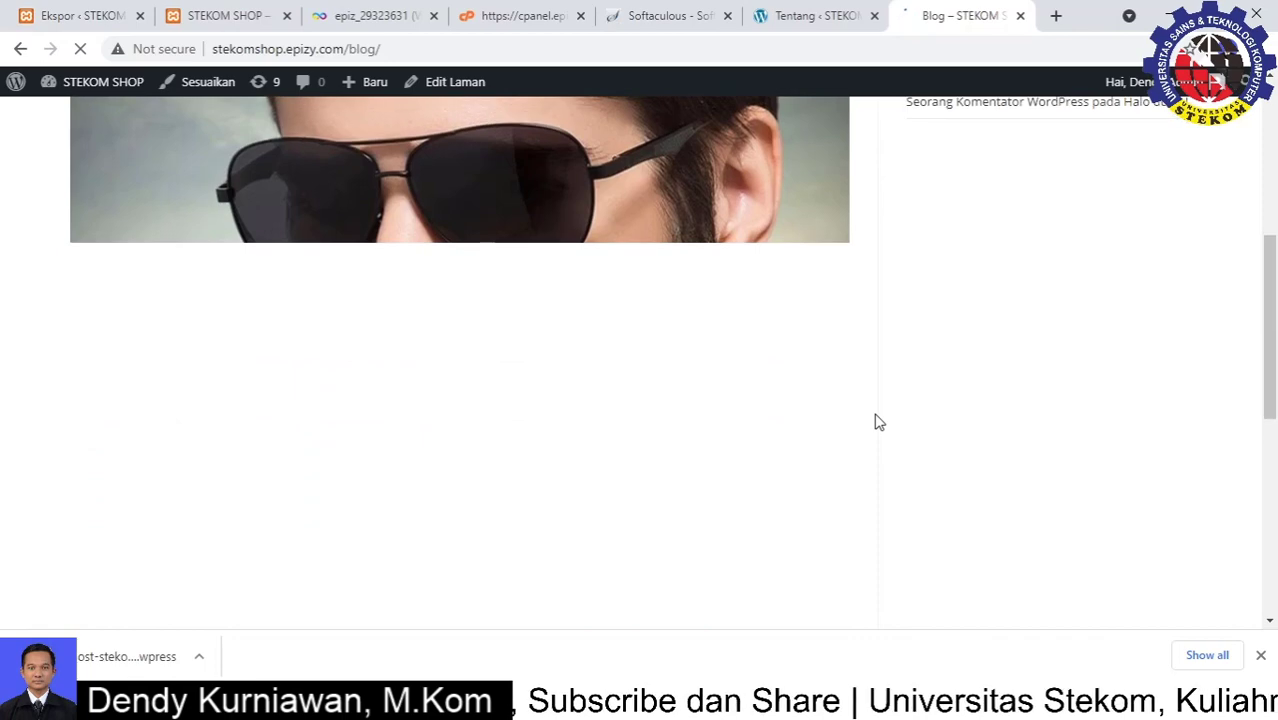
scroll(879, 422, down, 5)
scroll(984, 462, up, 10)
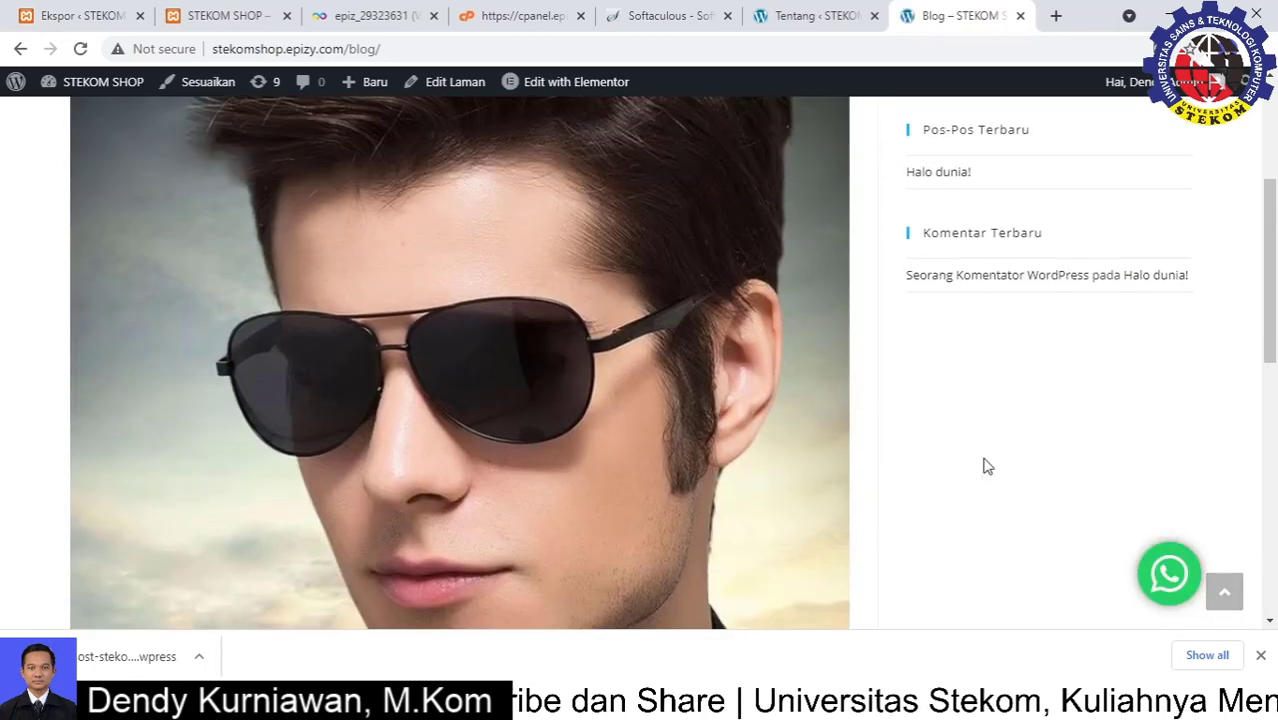
Step: Open the Shop page and examine its product categories, product listings and the domain in its address
click(797, 170)
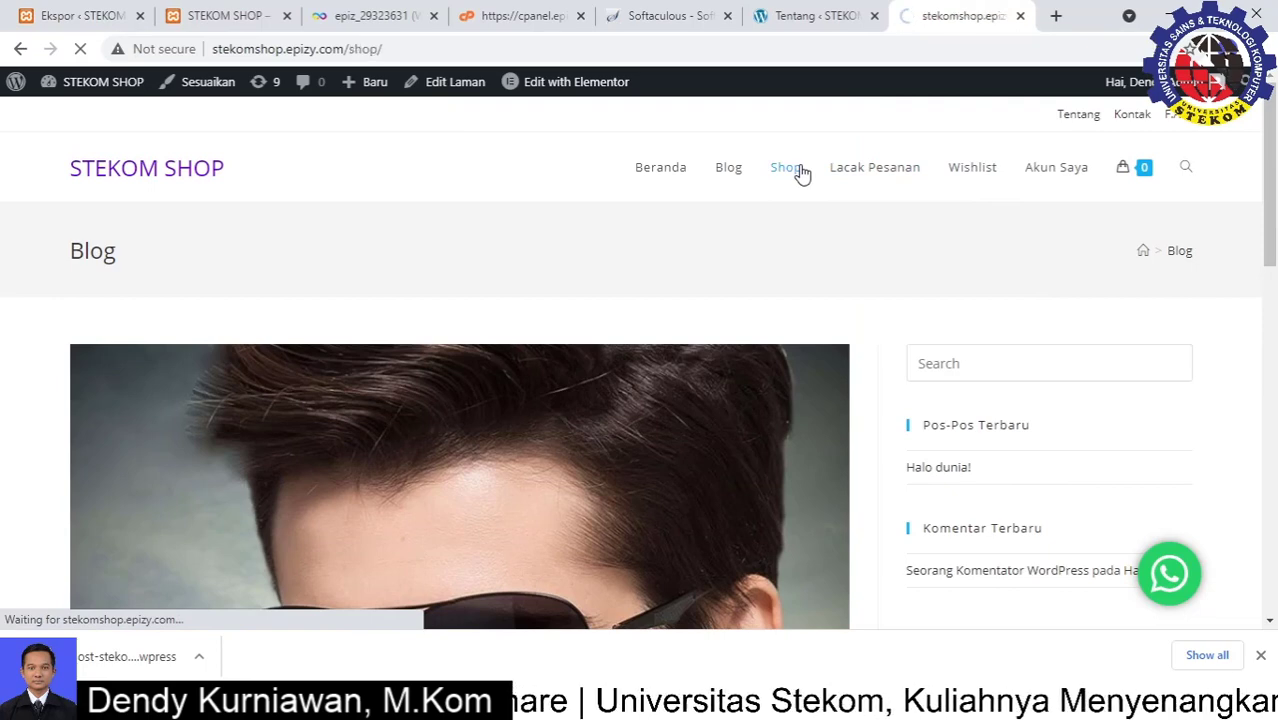
drag(384, 48, 203, 48)
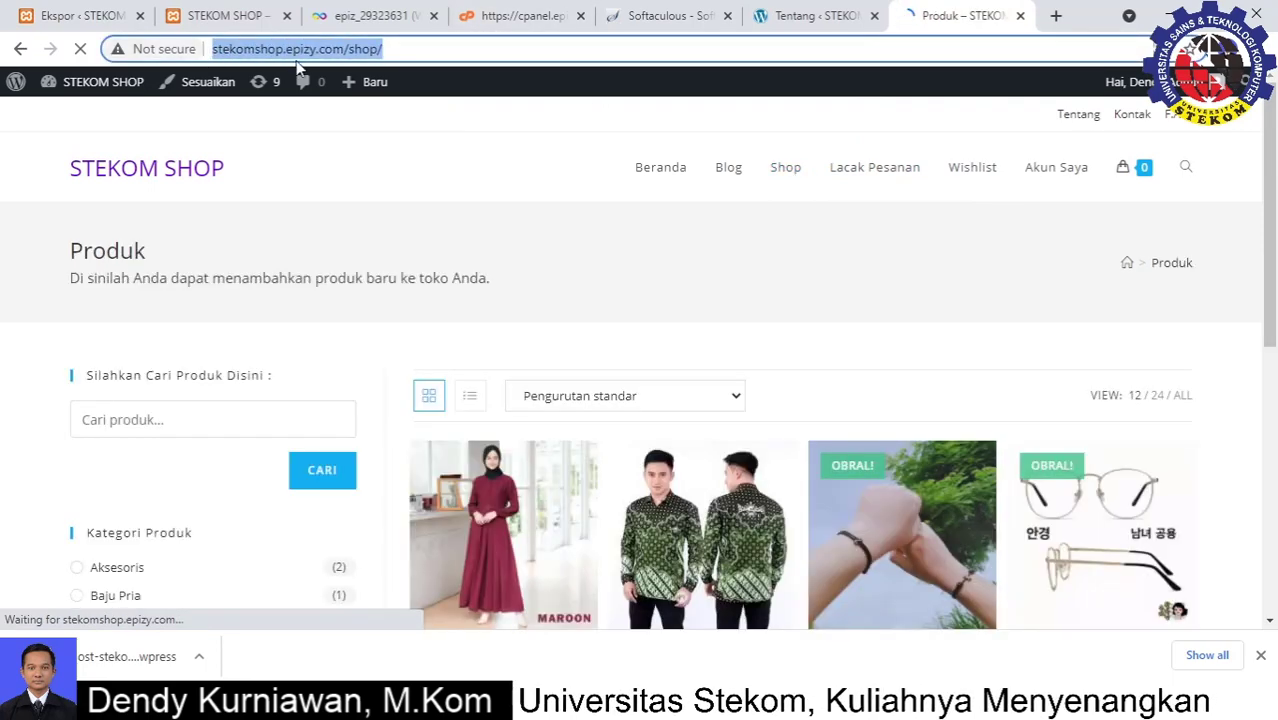
scroll(192, 402, down, 2)
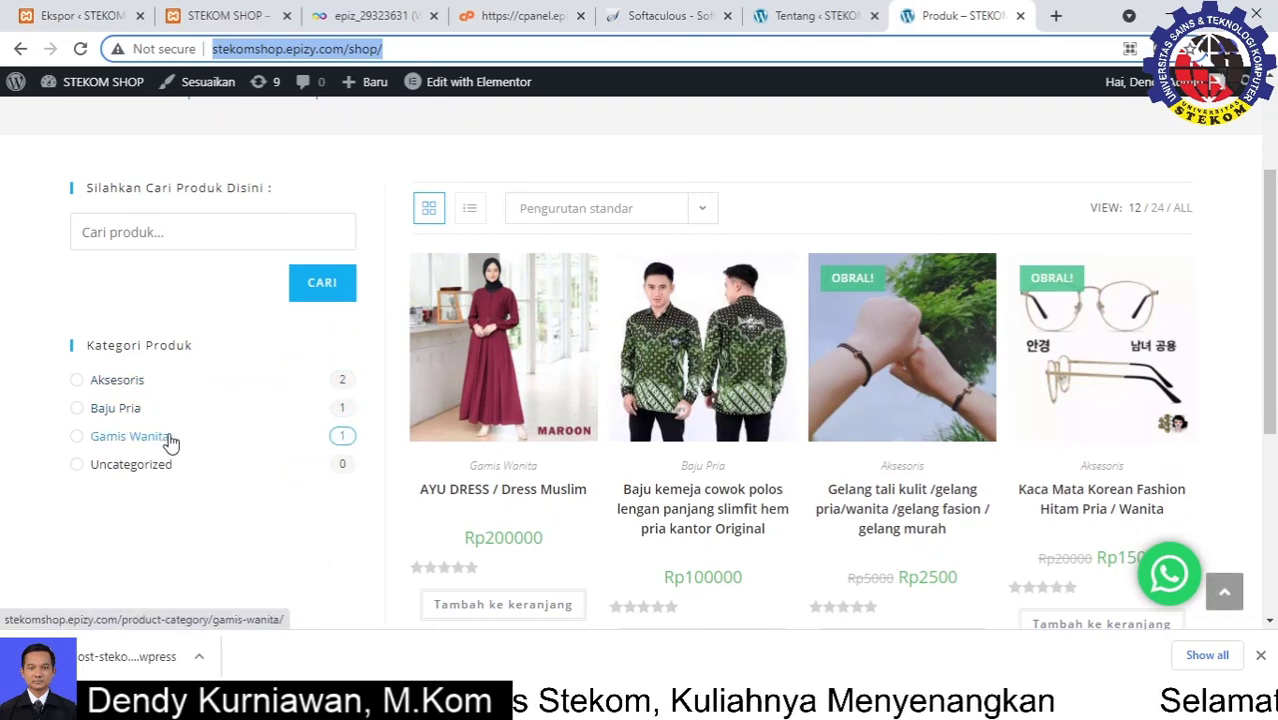
scroll(736, 400, down, 4)
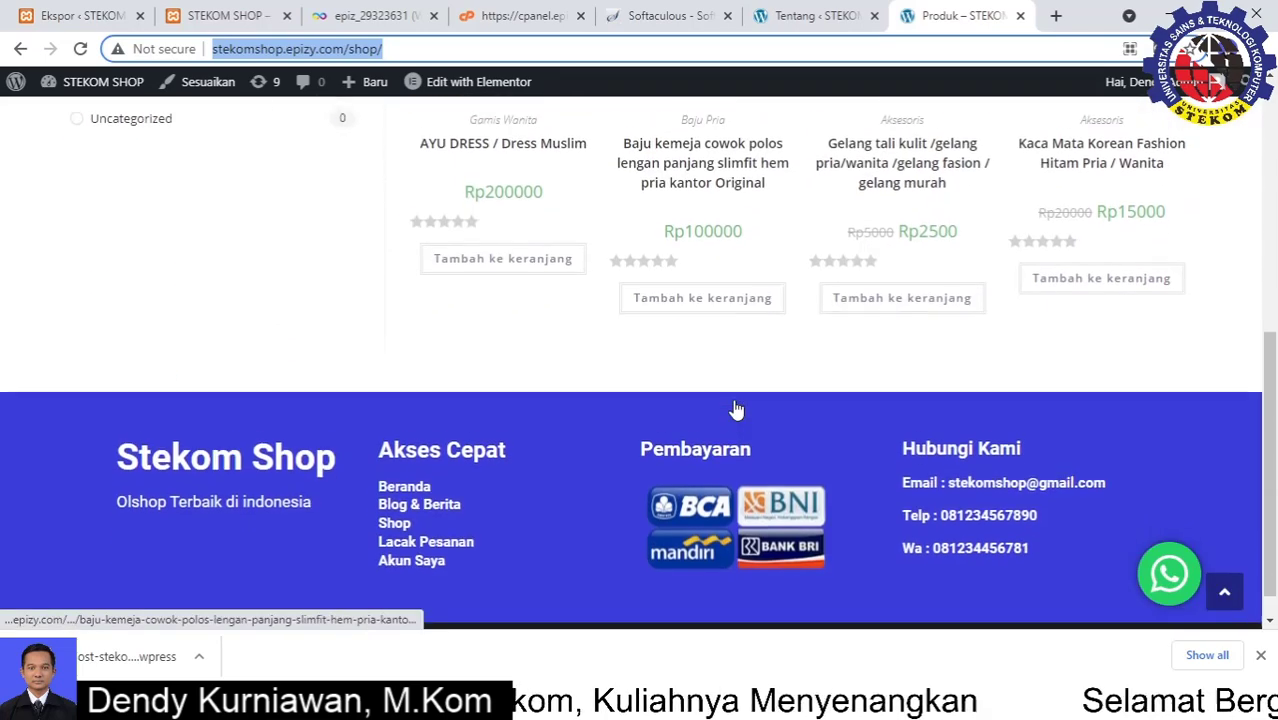
scroll(736, 397, up, 3)
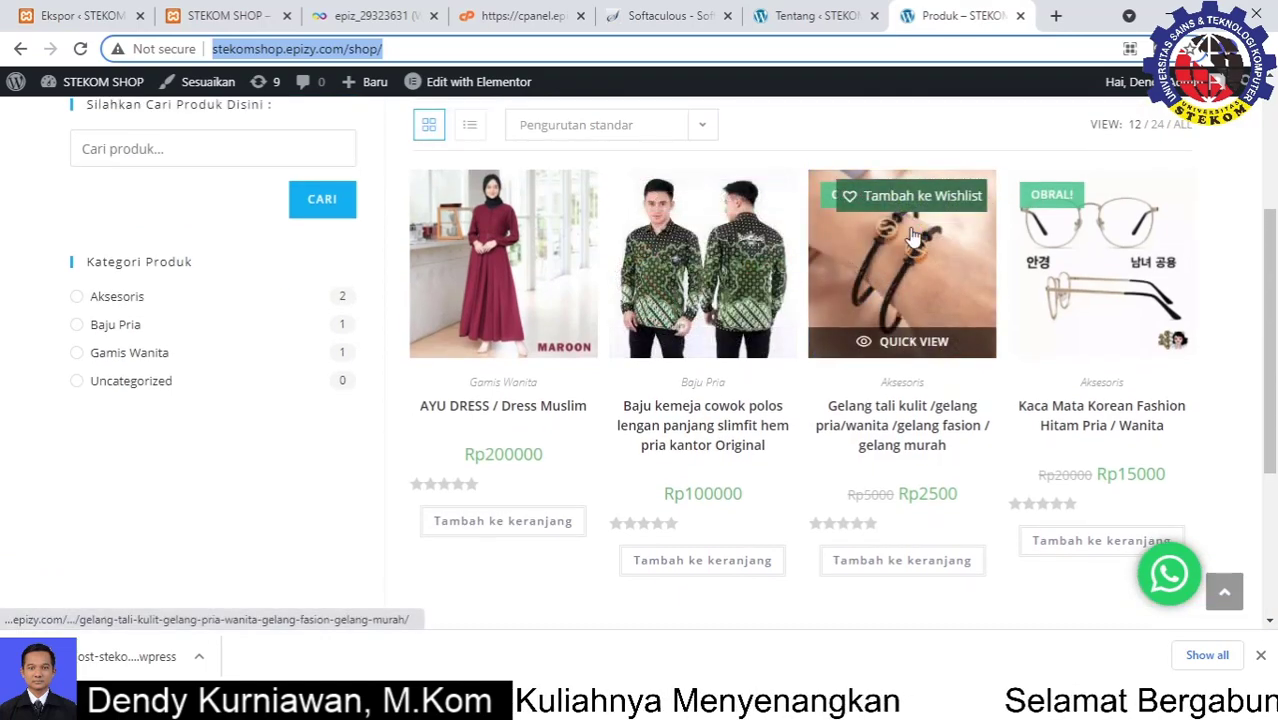
scroll(1080, 362, up, 3)
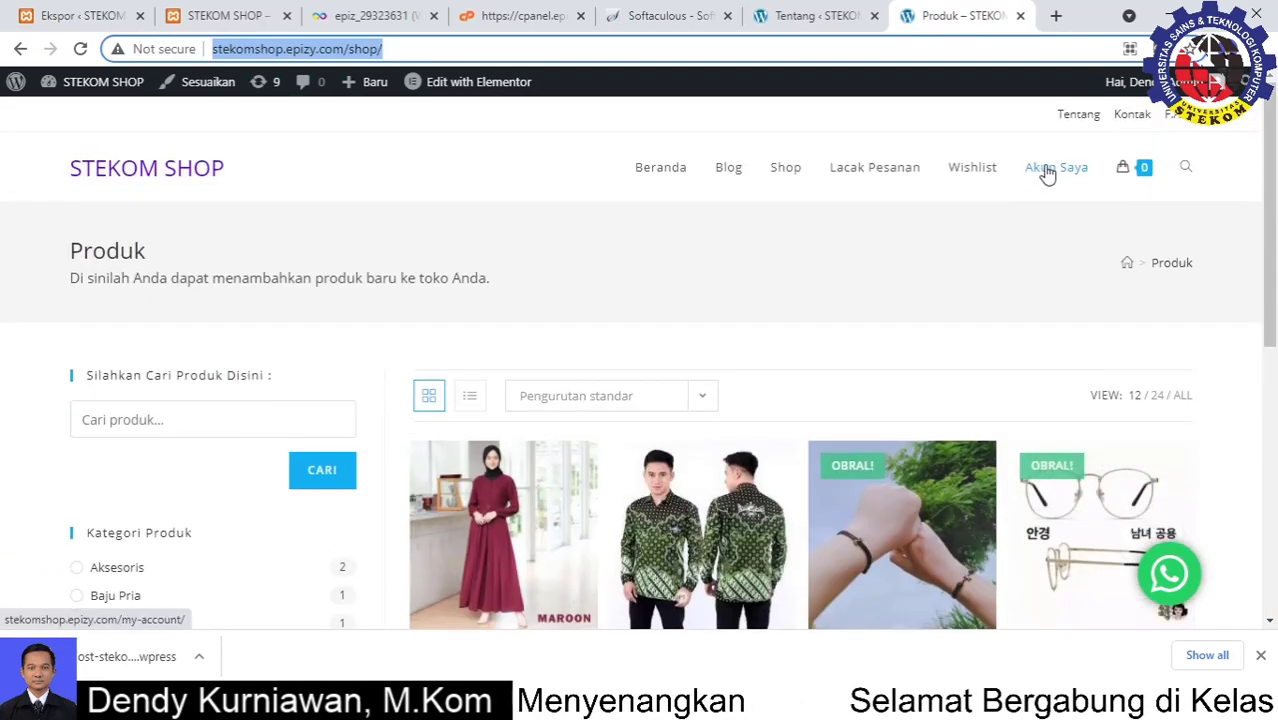
click(440, 49)
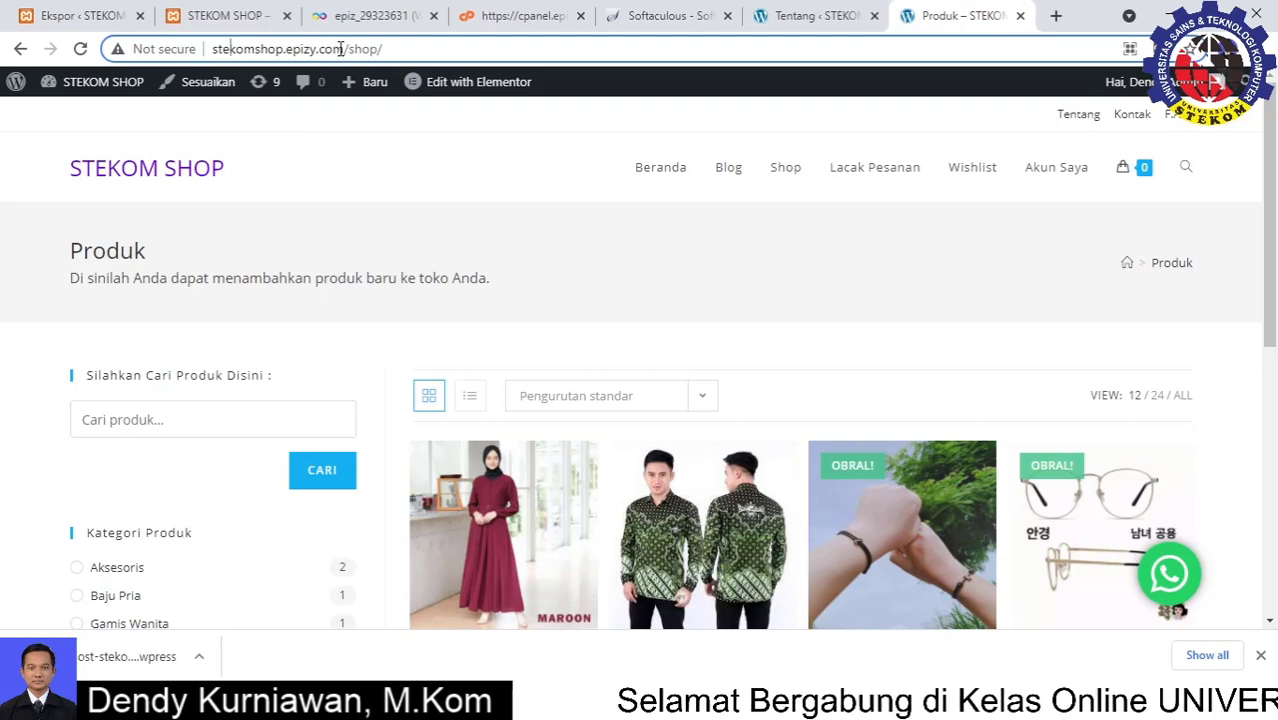
drag(344, 49, 213, 42)
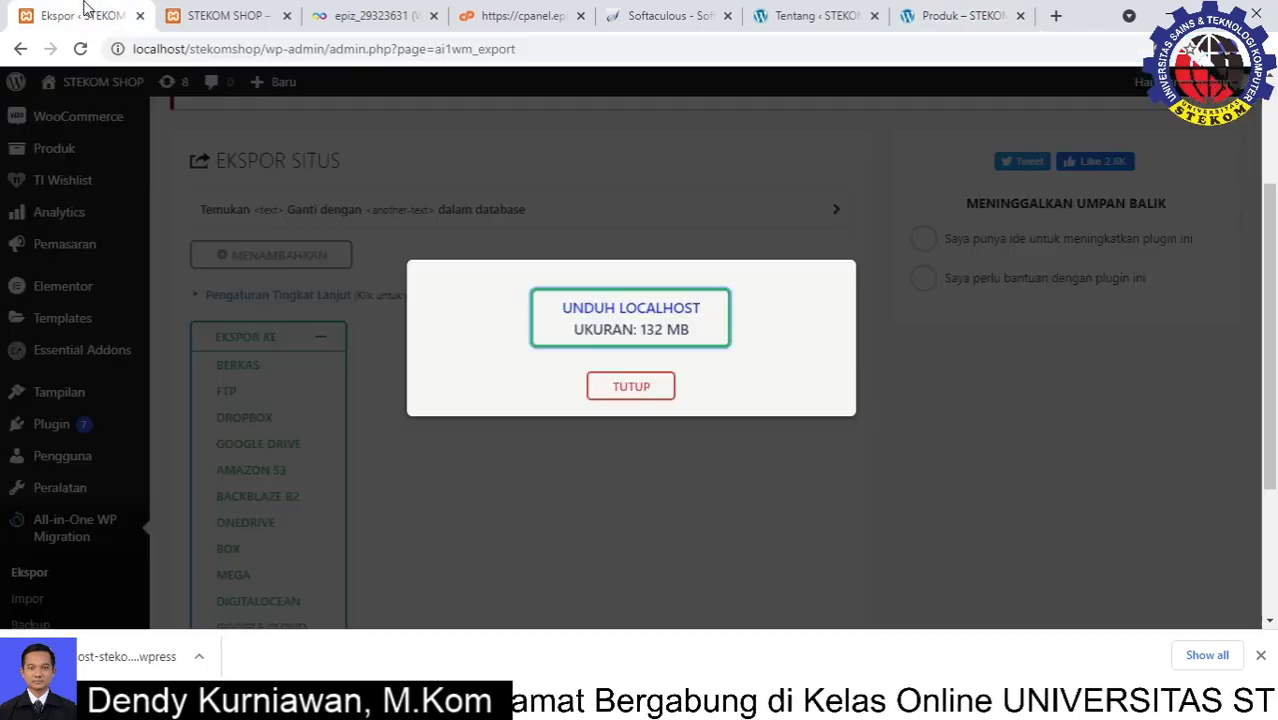
Step: Dismiss the download dialog on the local site's export page, and compare the local shop's address with the online one
click(85, 15)
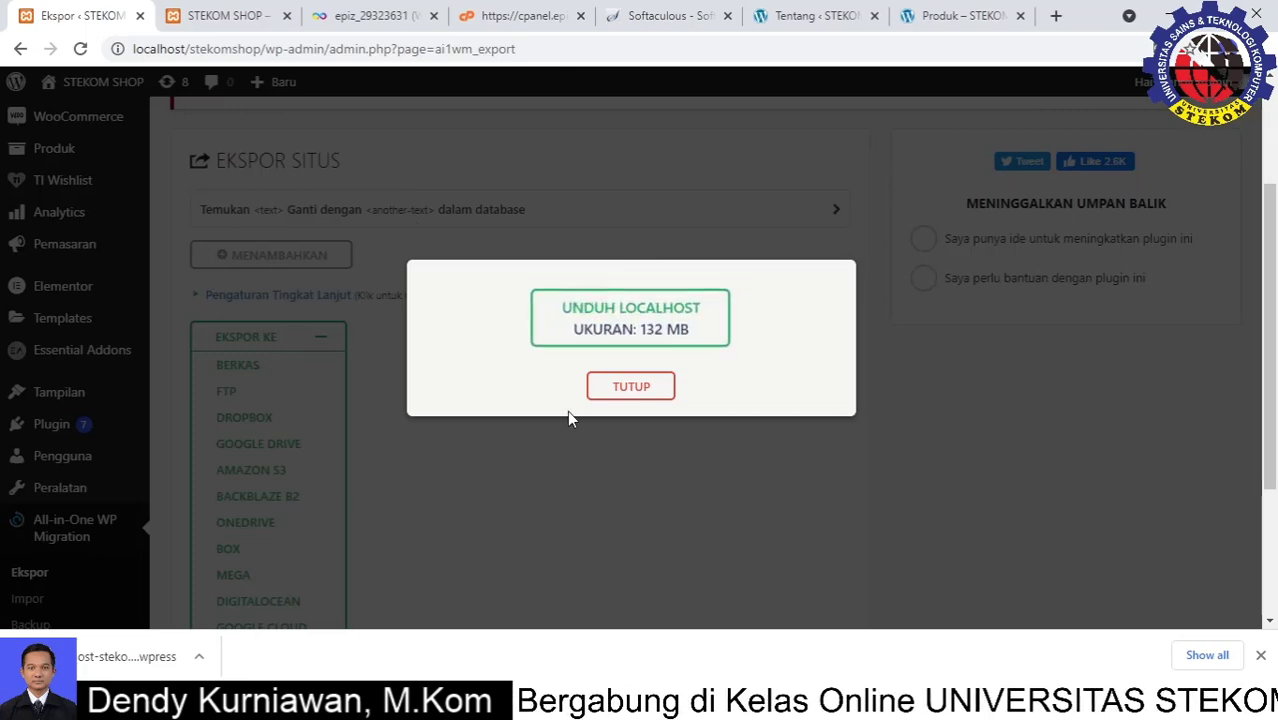
click(628, 390)
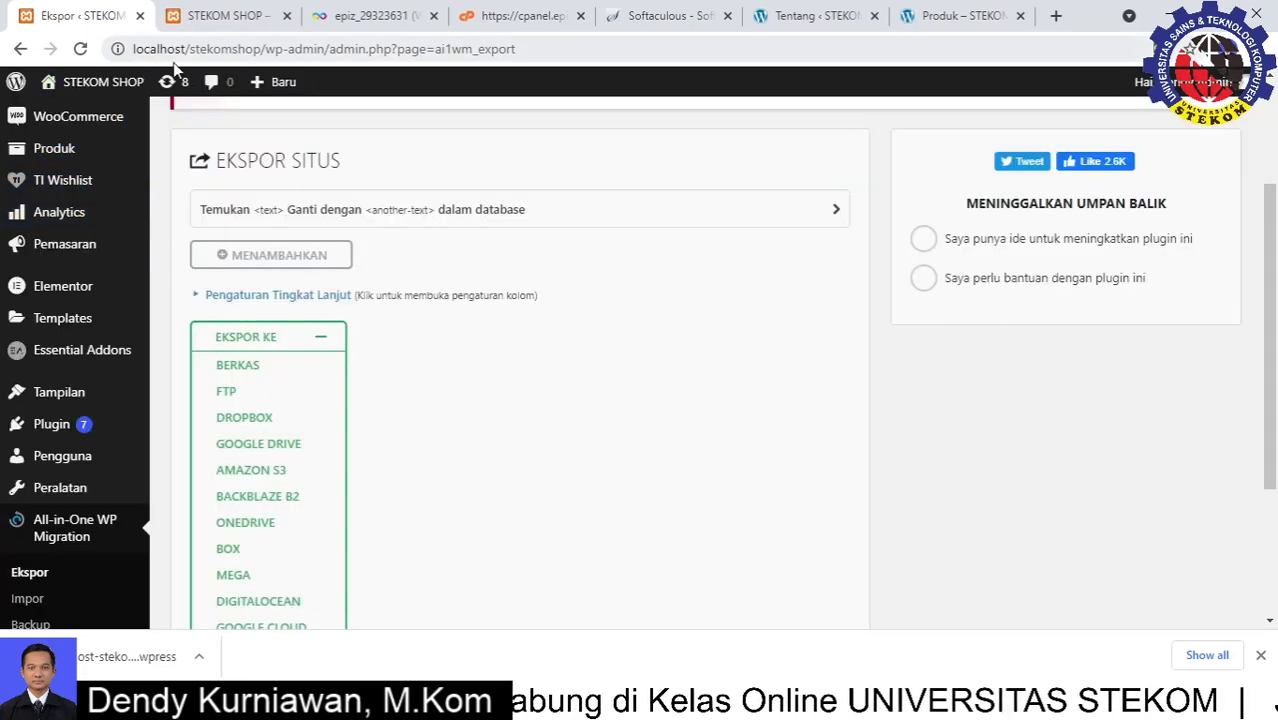
click(222, 15)
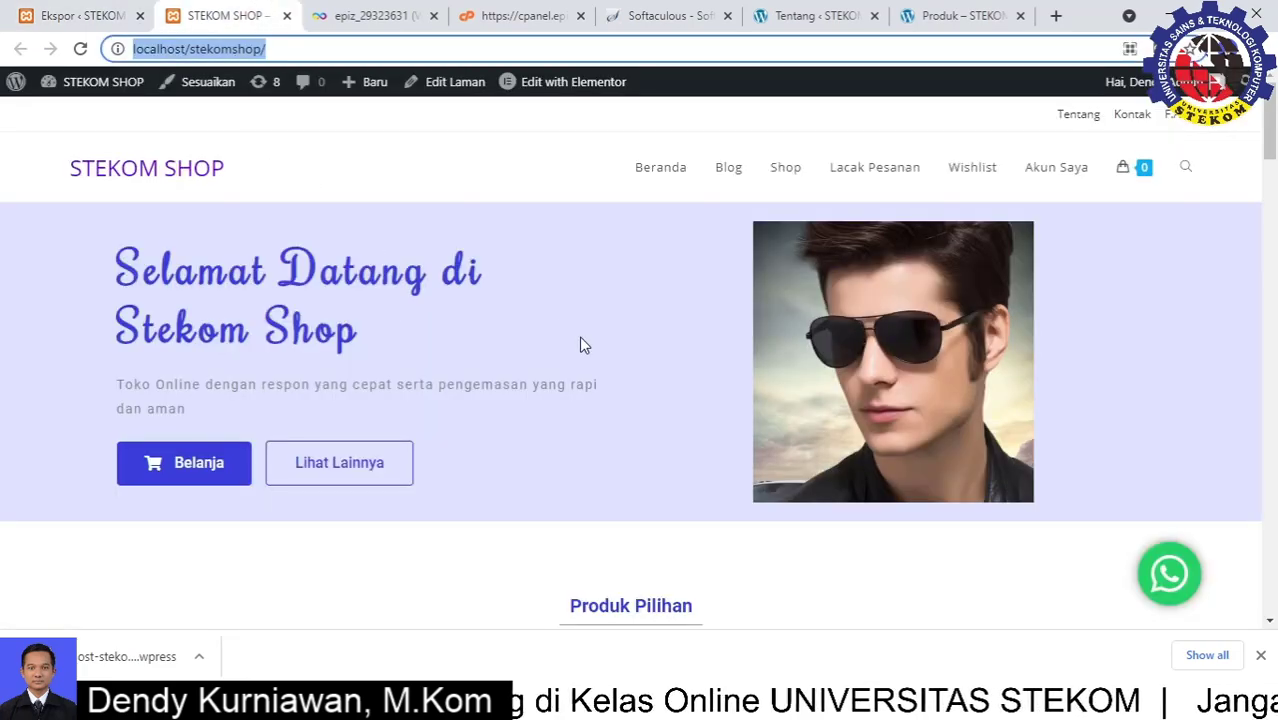
drag(288, 50, 125, 43)
click(972, 14)
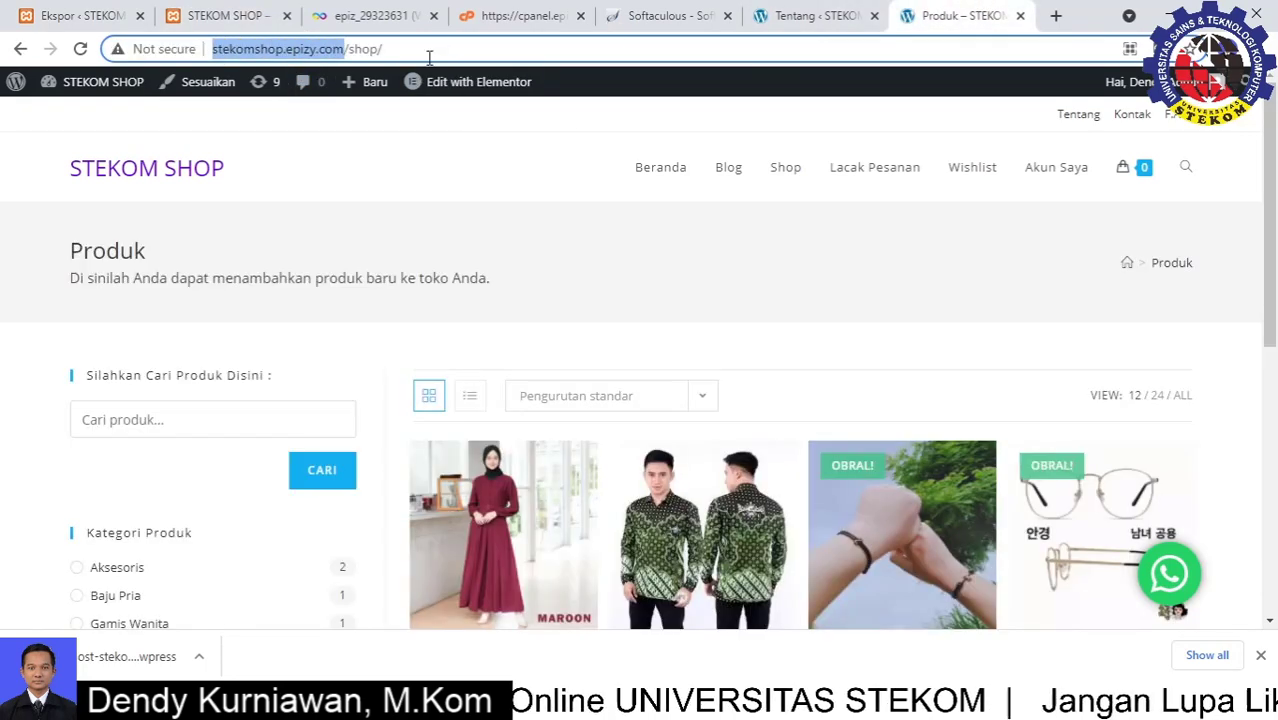
click(429, 55)
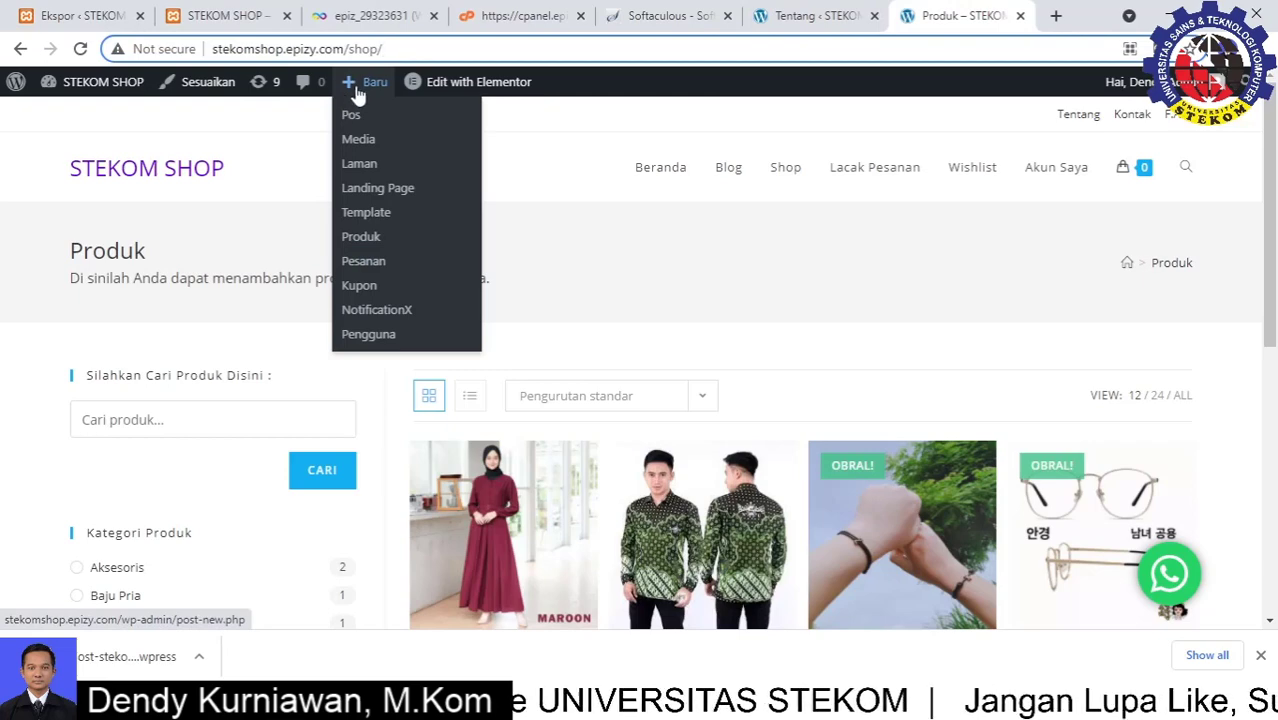